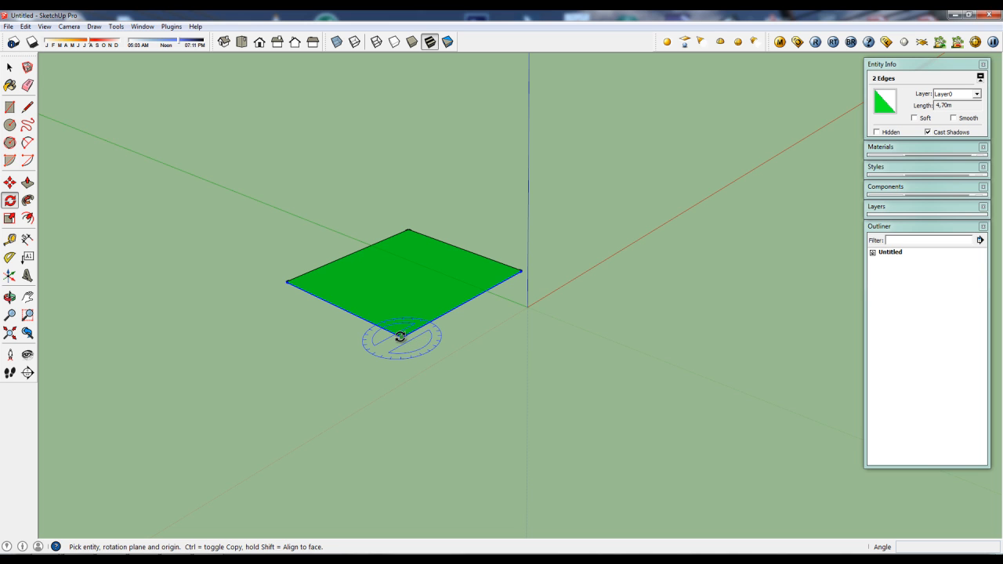
Step: Rotate the two selected edges about the square's front corner by 10 degrees
{"action": "left_click", "coordinate": [400, 335]}
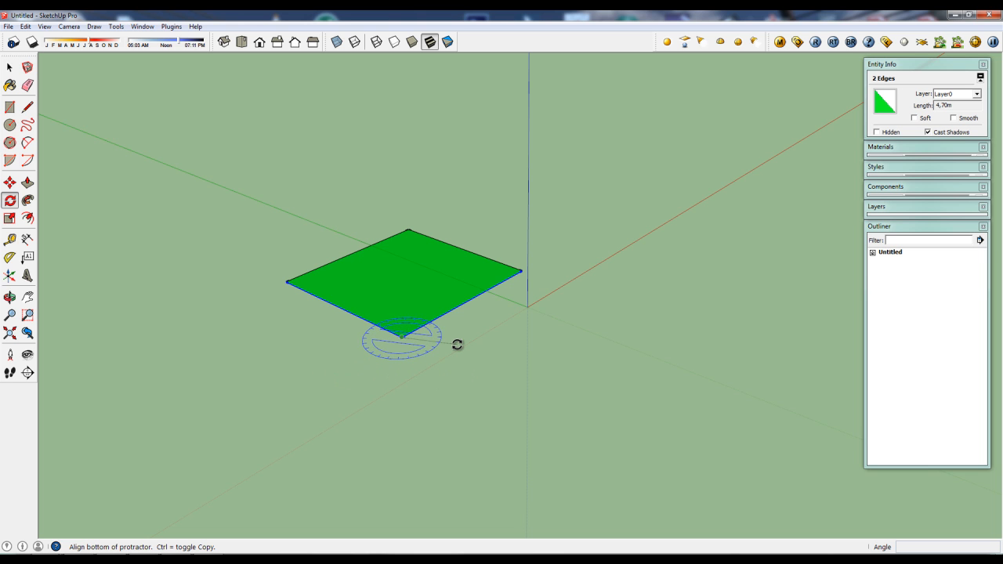
{"action": "left_click", "coordinate": [501, 384]}
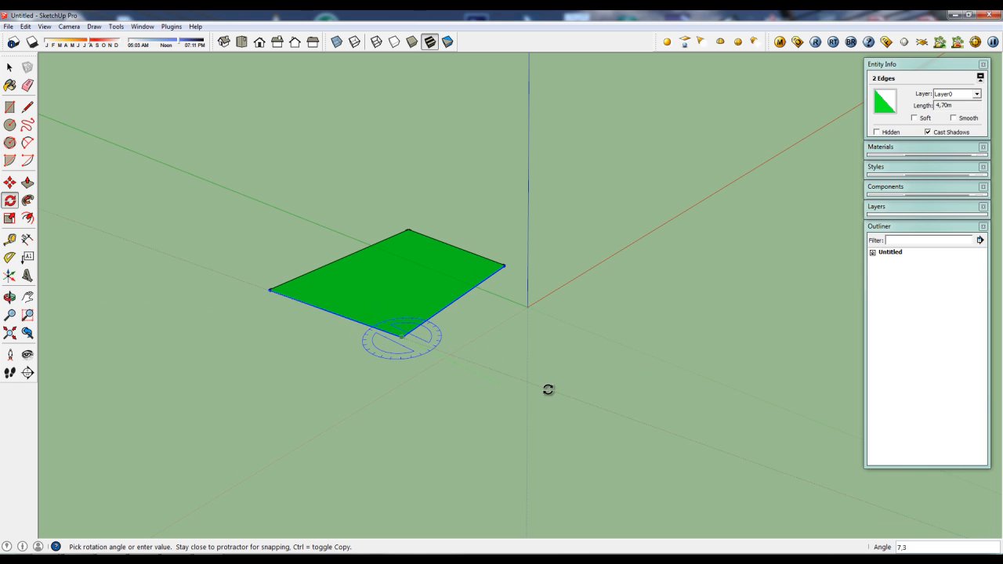
{"action": "left_click", "coordinate": [567, 365]}
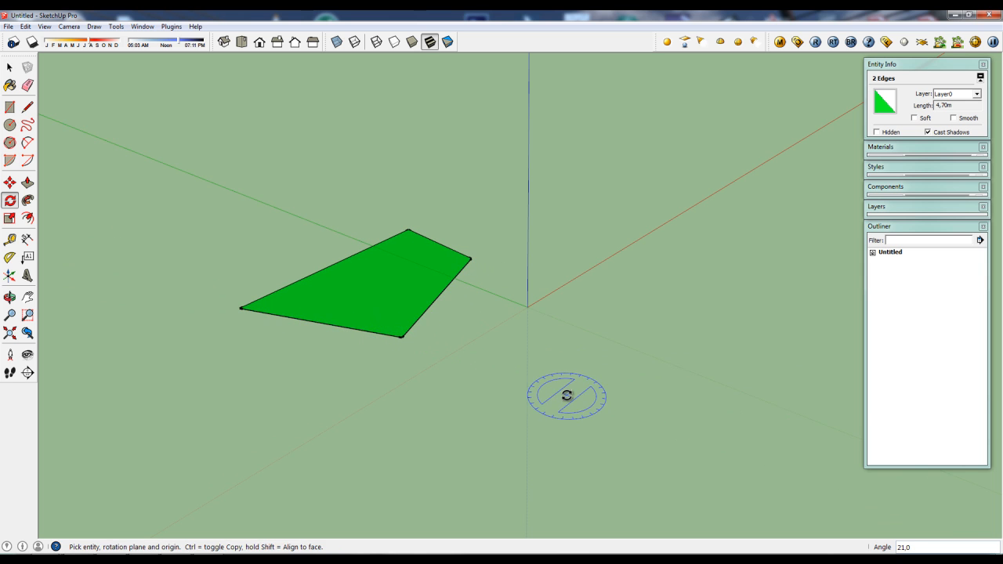
{"action": "key", "text": "Return"}
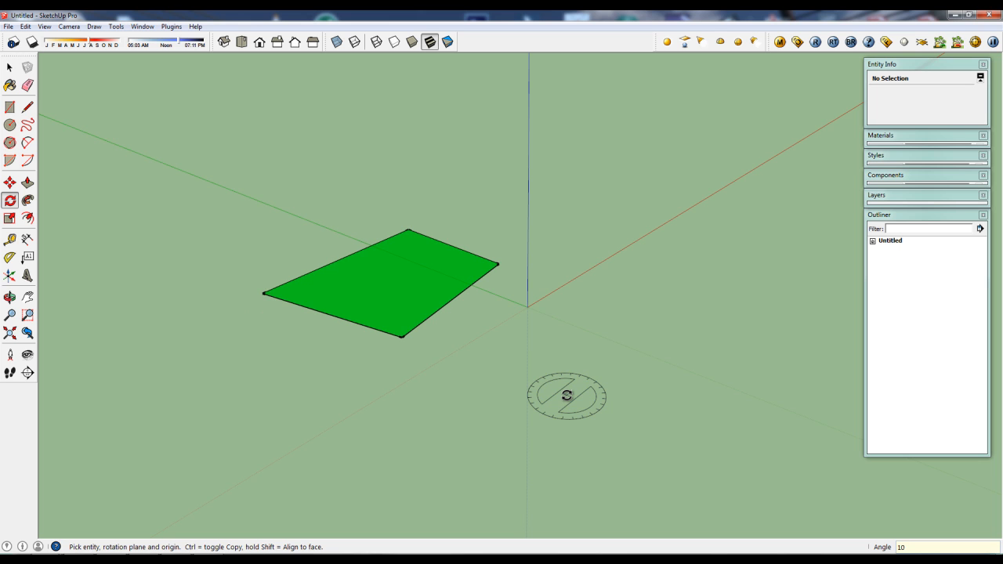
Step: Try rotation angles of 30, 45, 180 and 10 degrees on the two edges, and undo the rotation
{"action": "type", "text": "30"}
{"action": "key", "text": "Return"}
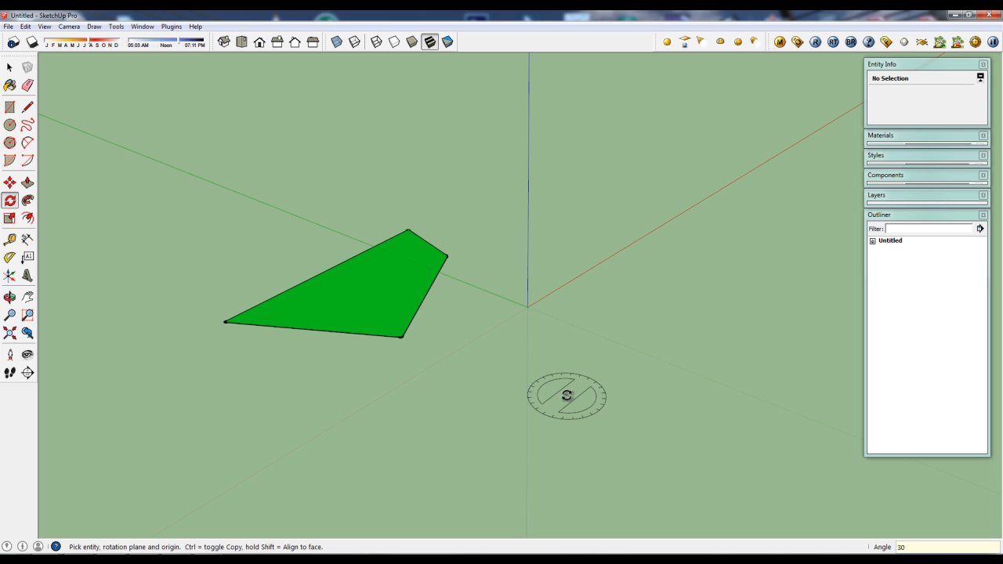
{"action": "key", "text": "Return"}
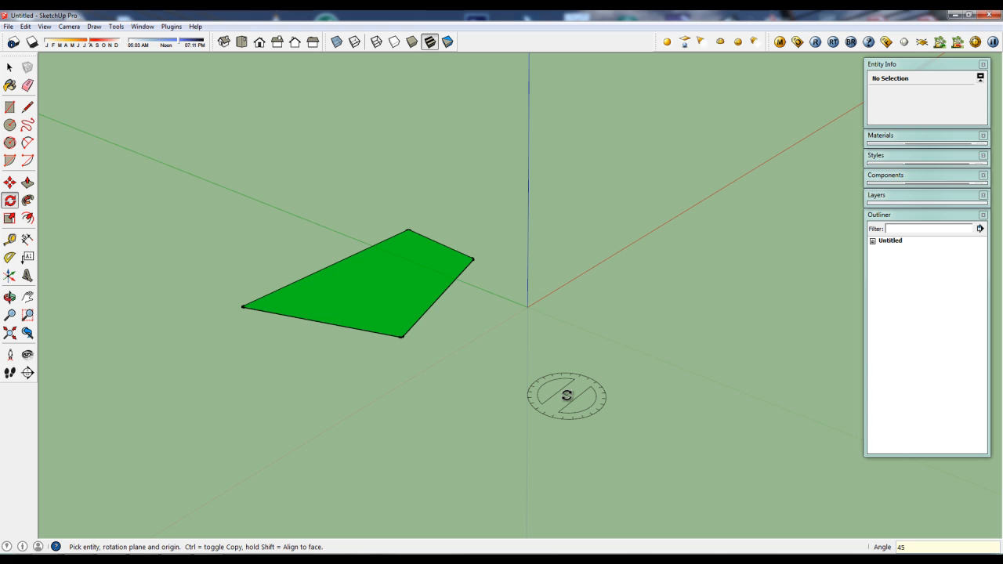
{"action": "key", "text": "Return"}
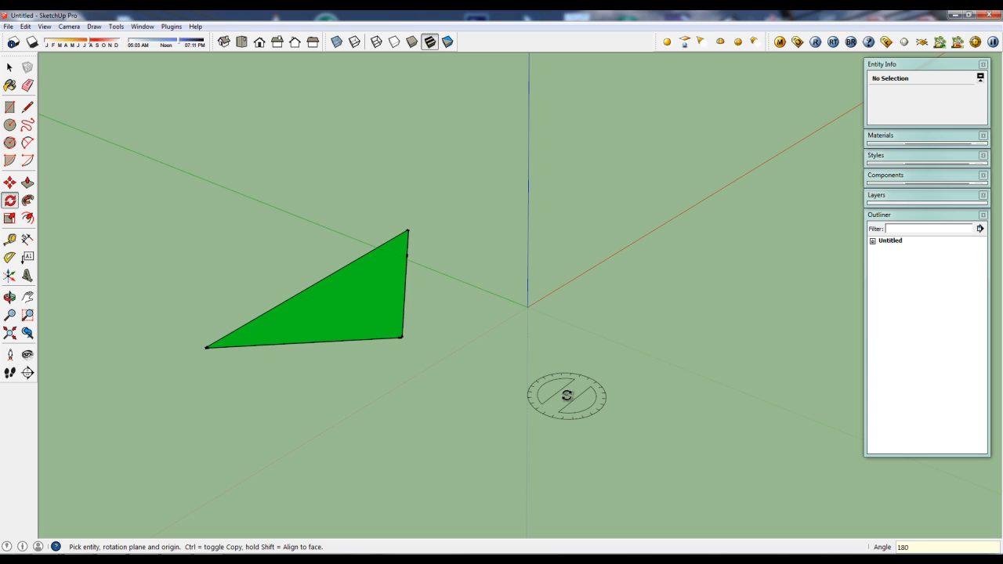
{"action": "key", "text": "Return"}
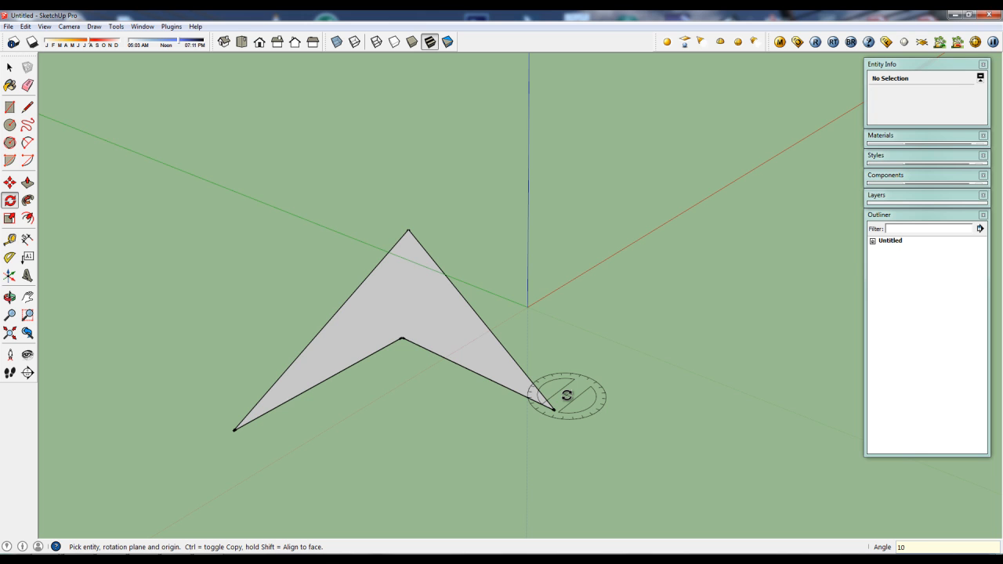
{"action": "key", "text": "ctrl+z"}
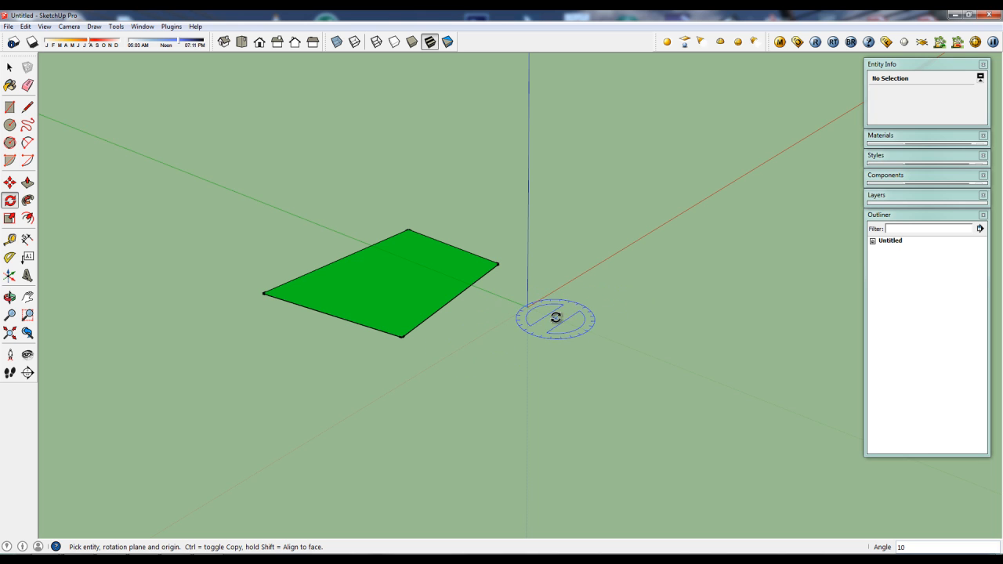
{"action": "key", "text": "ctrl+z"}
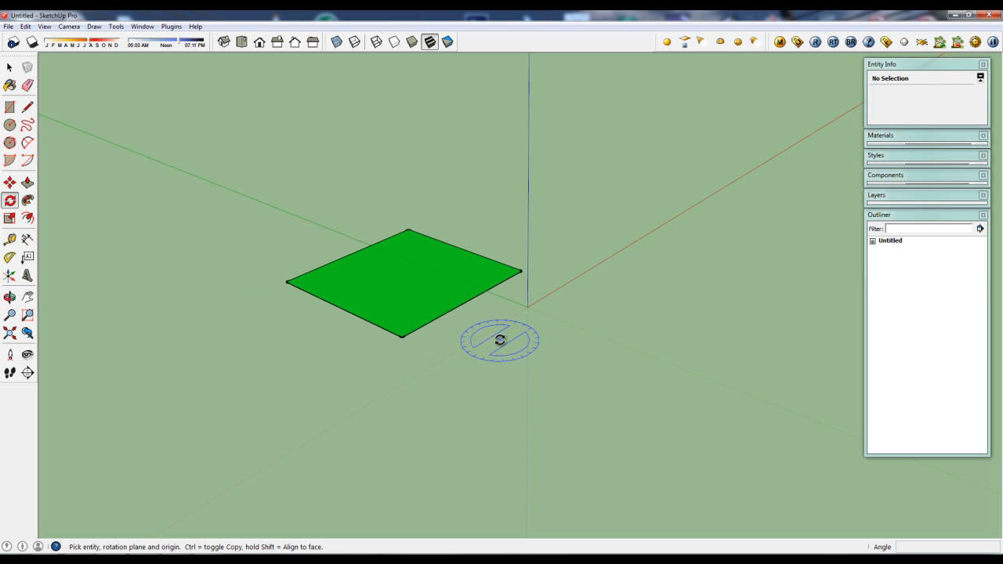
Step: Try to rotate the whole square about its front corner, using its right corner as the starting reference
{"action": "key", "text": "space"}
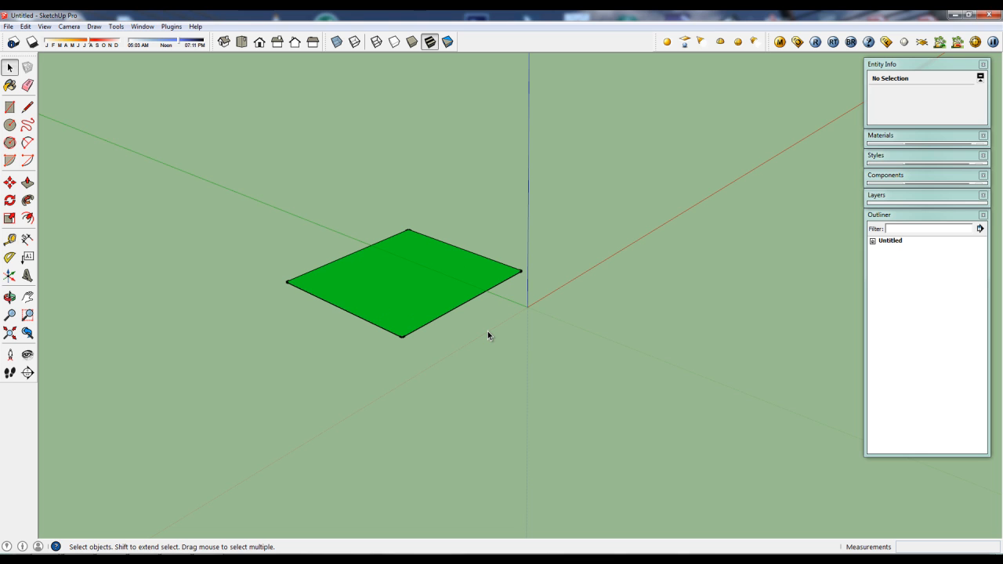
{"action": "left_click_drag", "start_coordinate": [248, 172], "coordinate": [610, 392]}
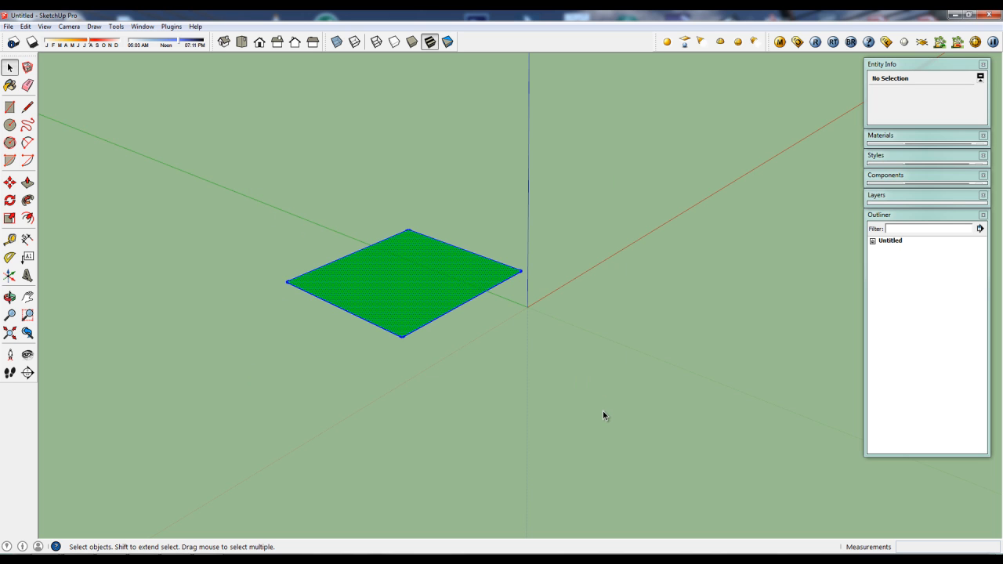
{"action": "key", "text": "q"}
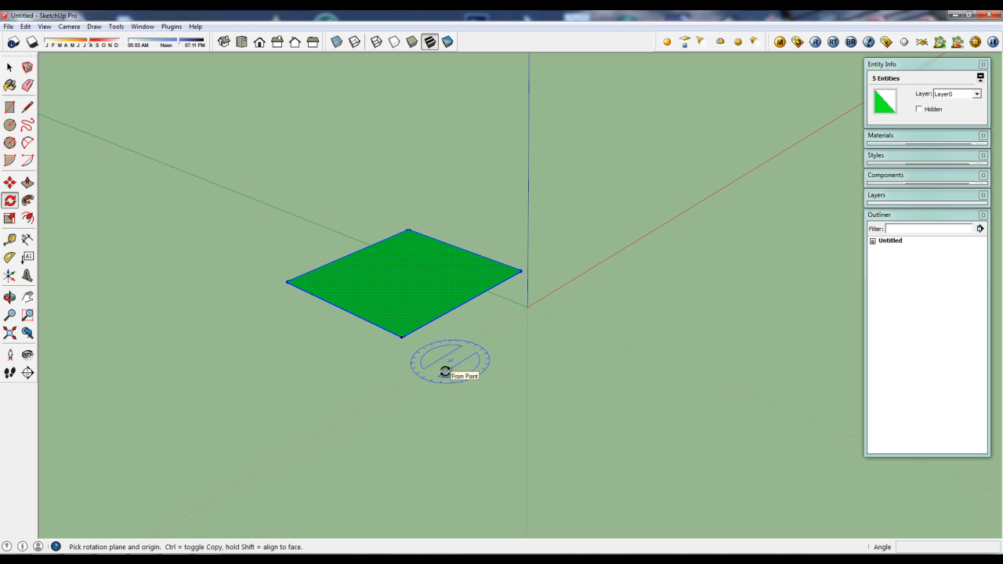
{"action": "left_click", "coordinate": [403, 335]}
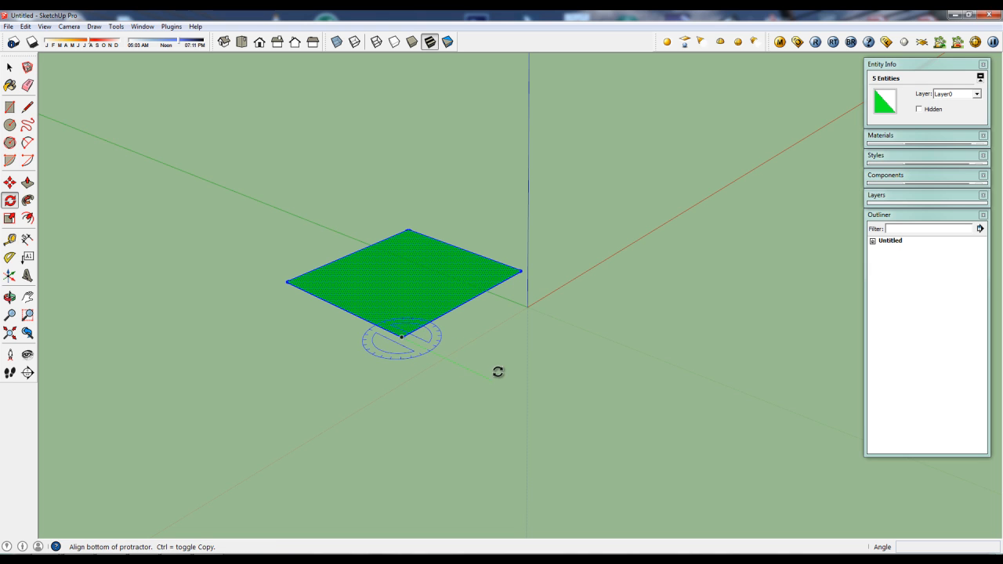
{"action": "left_click", "coordinate": [520, 270]}
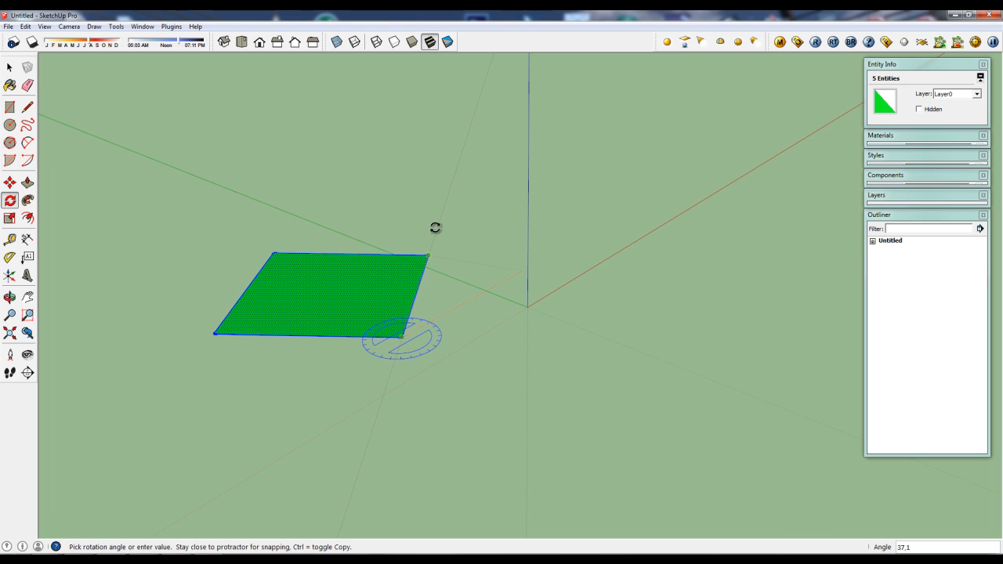
{"action": "left_click", "coordinate": [557, 285]}
{"action": "key", "text": "space"}
{"action": "left_click", "coordinate": [525, 419]}
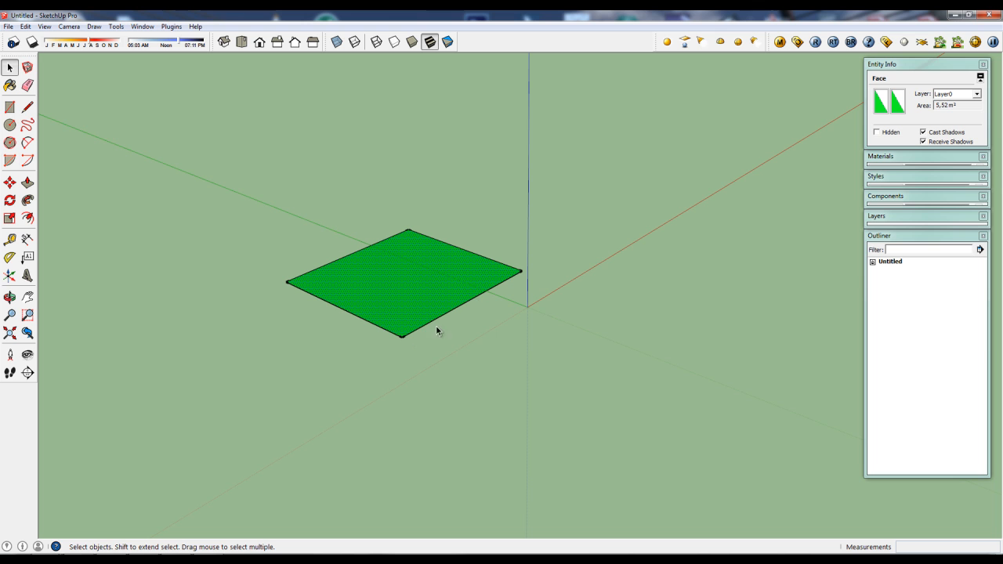
Step: Rotate the selected green face by 10 degrees about a point outside its front corner, using its left corner as the starting reference
{"action": "key", "text": "q"}
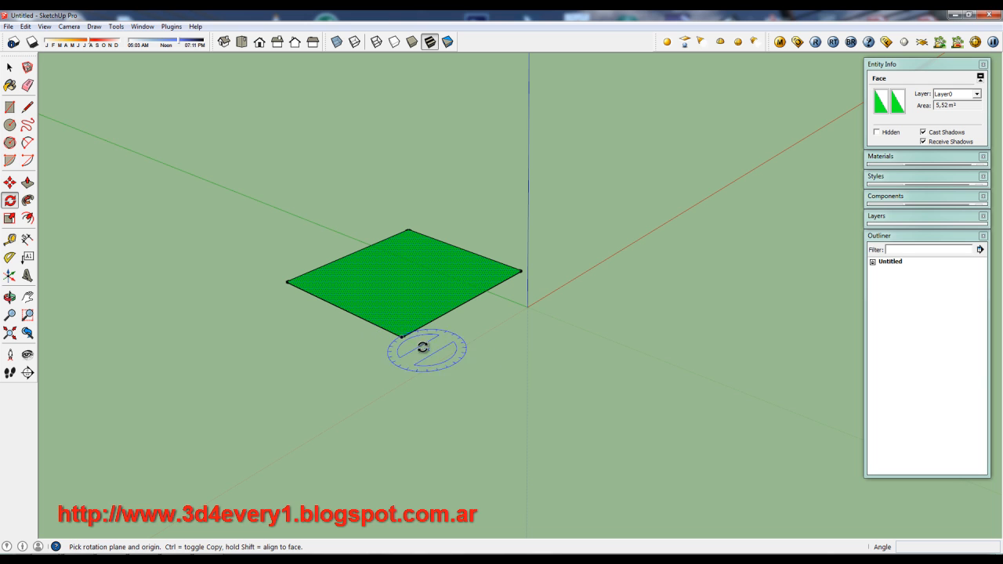
{"action": "left_click", "coordinate": [481, 374]}
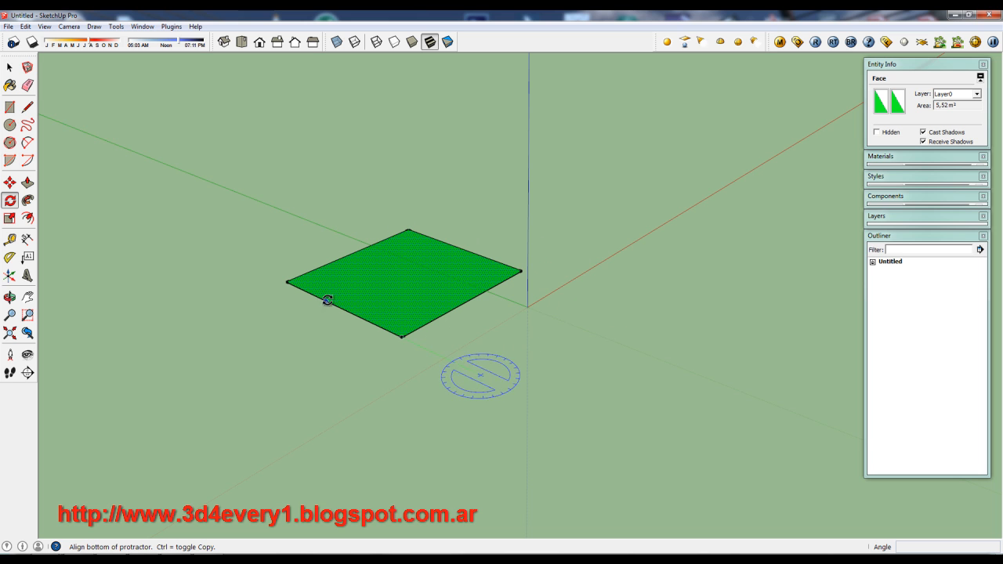
{"action": "left_click", "coordinate": [289, 282]}
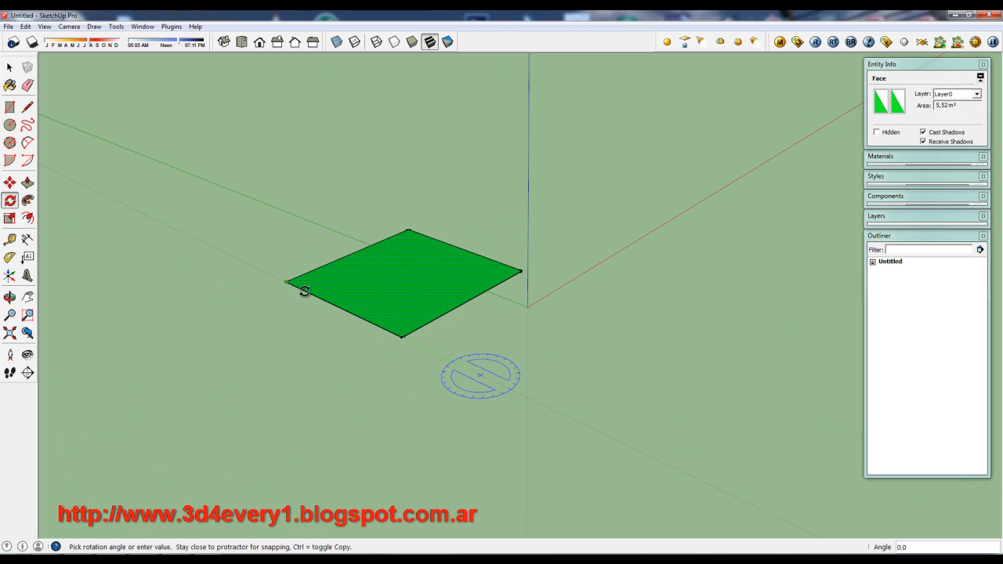
{"action": "left_click", "coordinate": [587, 201]}
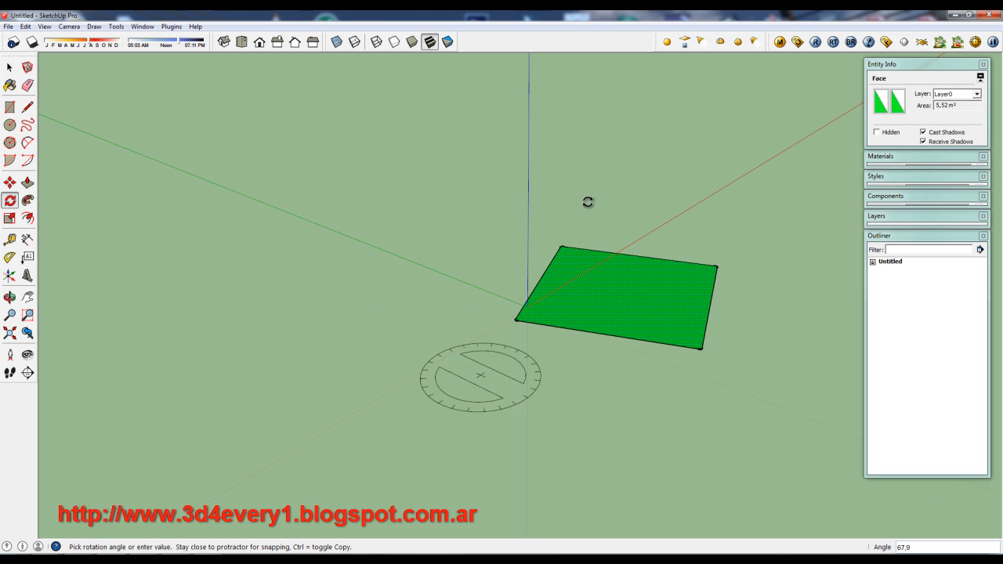
{"action": "key", "text": "ctrl+z"}
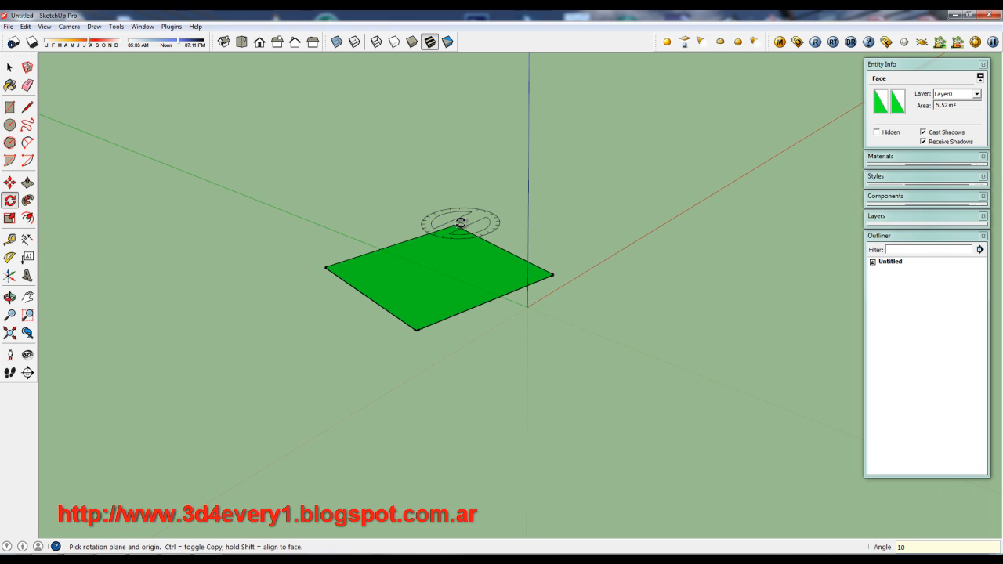
Step: Try 50, 10 and 0 degrees as the green face's rotation angle about the outside point
{"action": "key", "text": "ctrl+z"}
{"action": "type", "text": "50"}
{"action": "key", "text": "Return"}
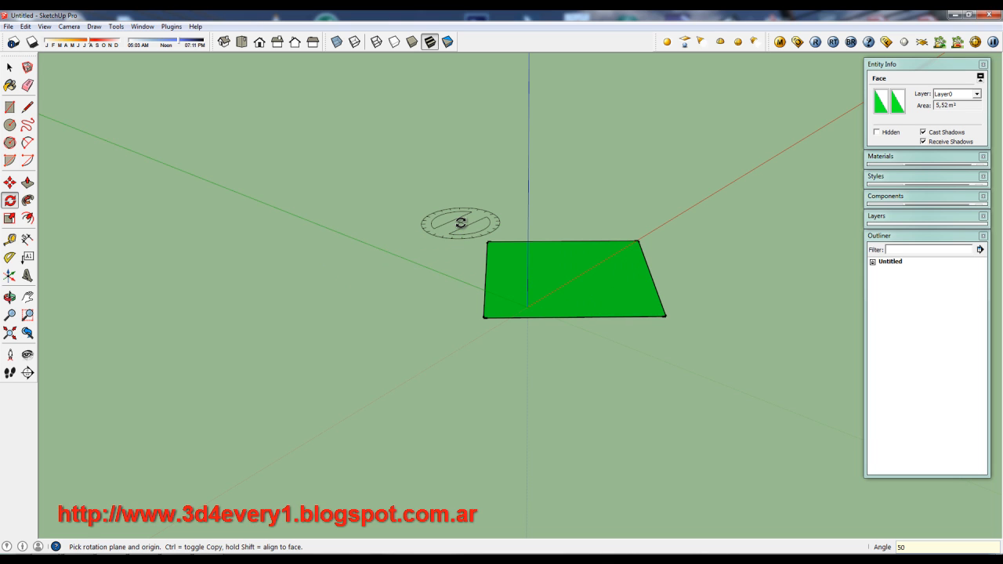
{"action": "key", "text": "Return"}
{"action": "type", "text": "10"}
{"action": "key", "text": "Return"}
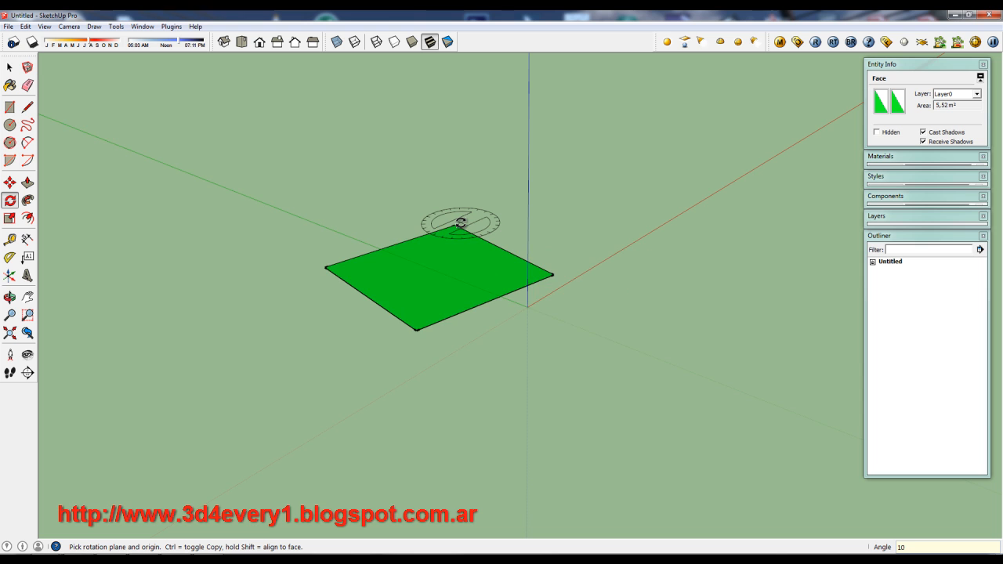
{"action": "key", "text": "ctrl+z"}
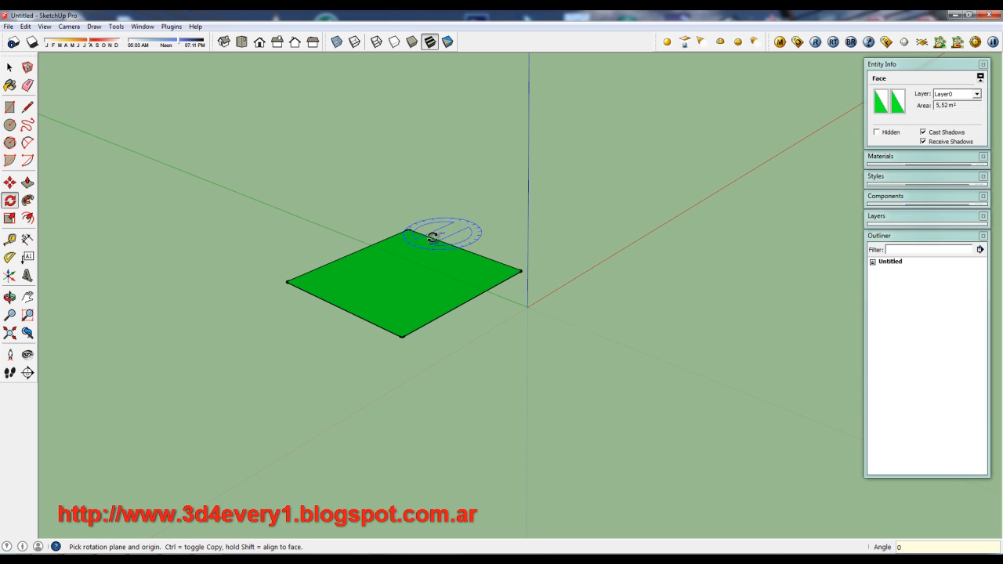
Step: Draw a separate straight line on the ground in front of the green square, and leave the Line tool
{"action": "scroll", "coordinate": [412, 267], "scroll_direction": "down", "scroll_amount": 1}
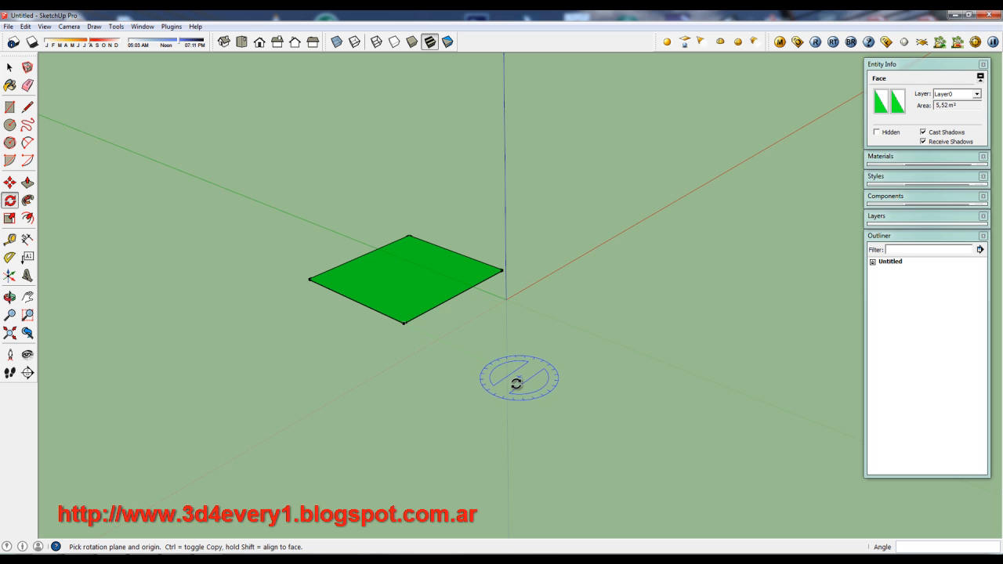
{"action": "key", "text": "l"}
{"action": "mouse_move", "coordinate": [526, 348]}
{"action": "left_mouse_down"}
{"action": "mouse_move", "coordinate": [612, 390]}
{"action": "mouse_move", "coordinate": [627, 381]}
{"action": "mouse_move", "coordinate": [609, 399]}
{"action": "mouse_move", "coordinate": [621, 389]}
{"action": "left_mouse_up"}
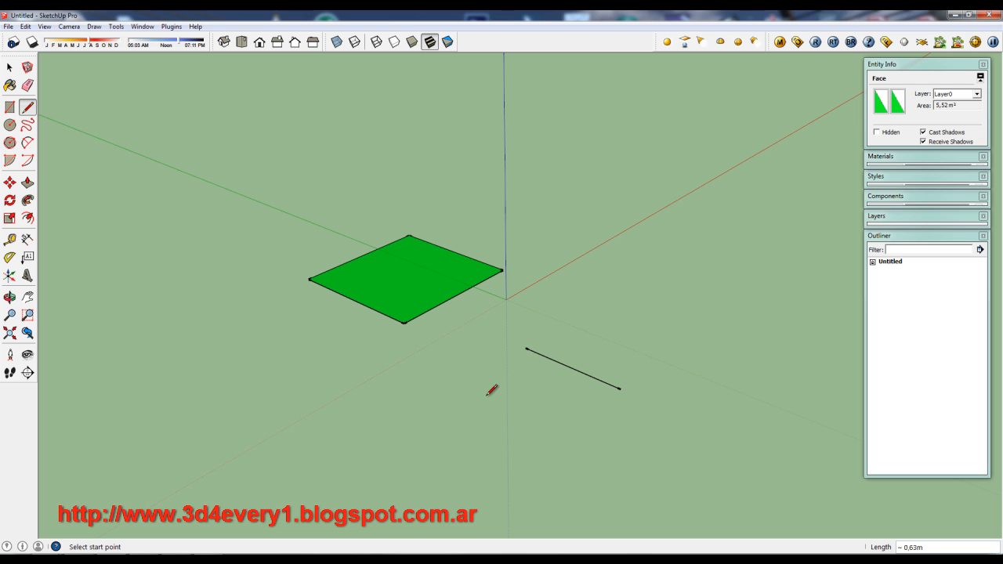
{"action": "key", "text": "space"}
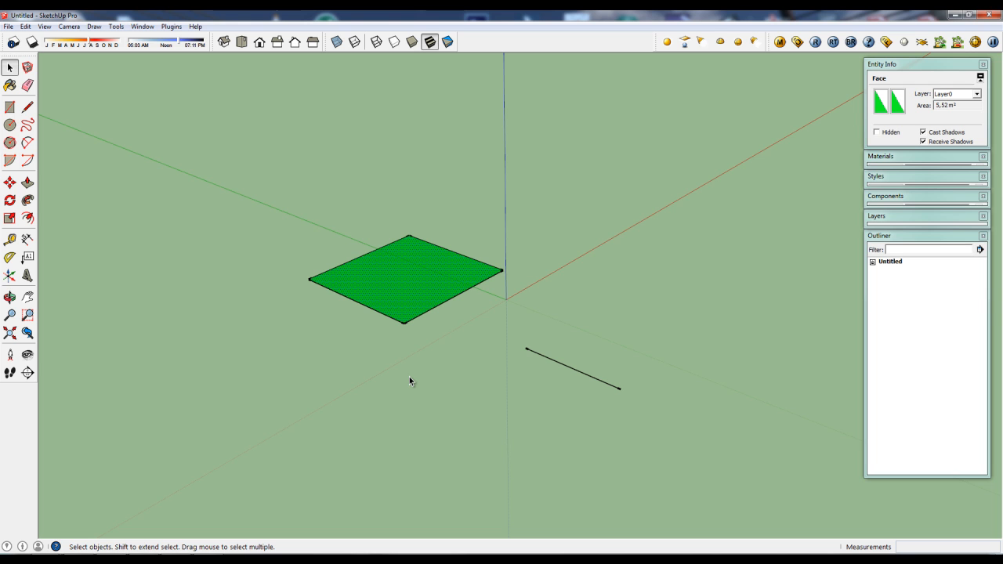
Step: Rotate the green face by 45 degrees about the separate line's midpoint, using the line's endpoint as the starting reference
{"action": "key", "text": "q"}
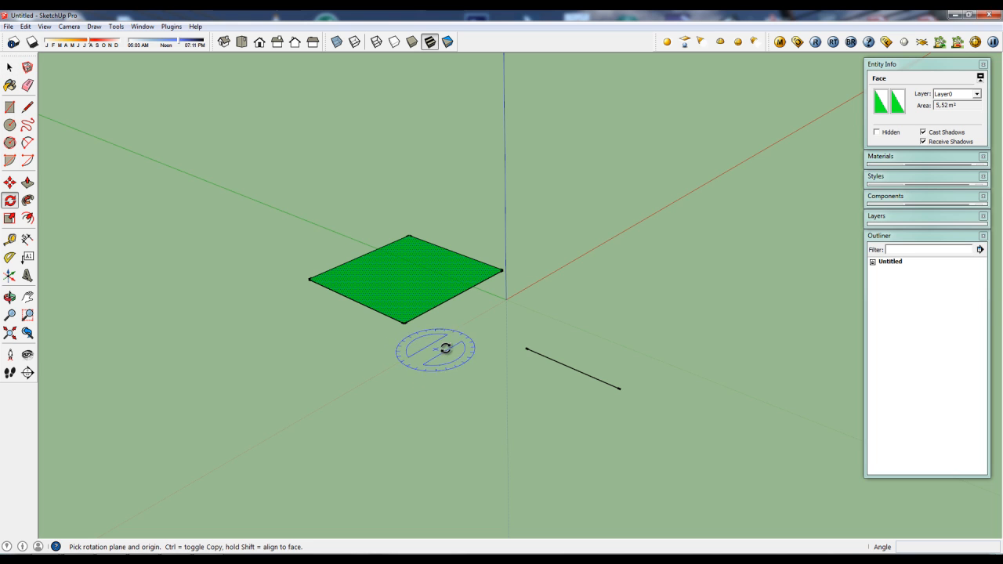
{"action": "left_click", "coordinate": [572, 366]}
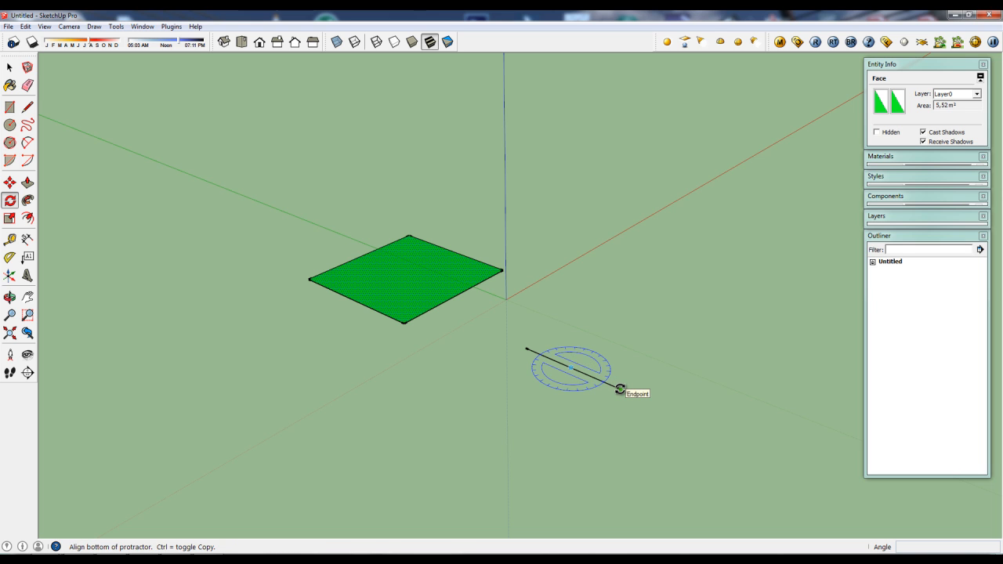
{"action": "left_click", "coordinate": [620, 389]}
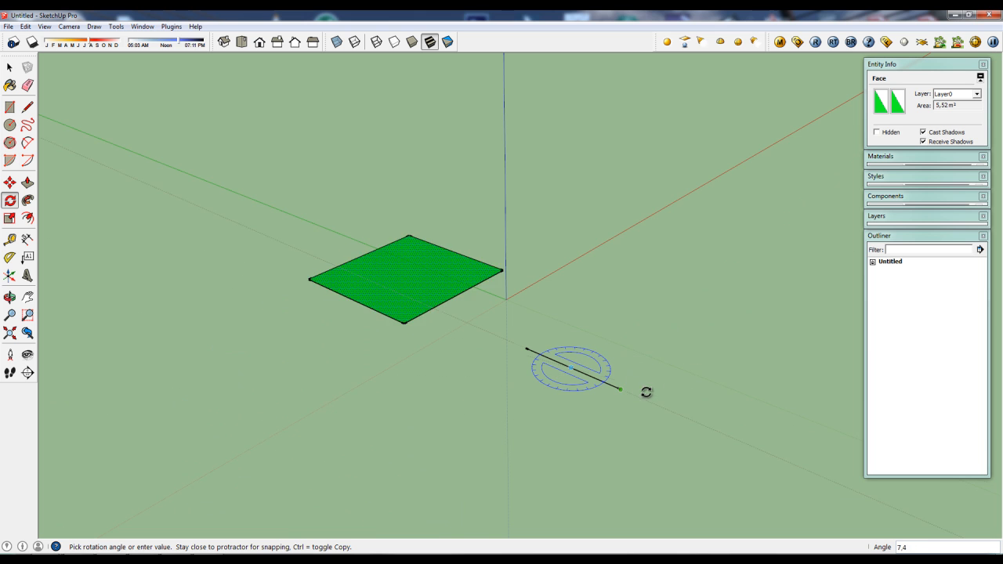
{"action": "left_click", "coordinate": [682, 353]}
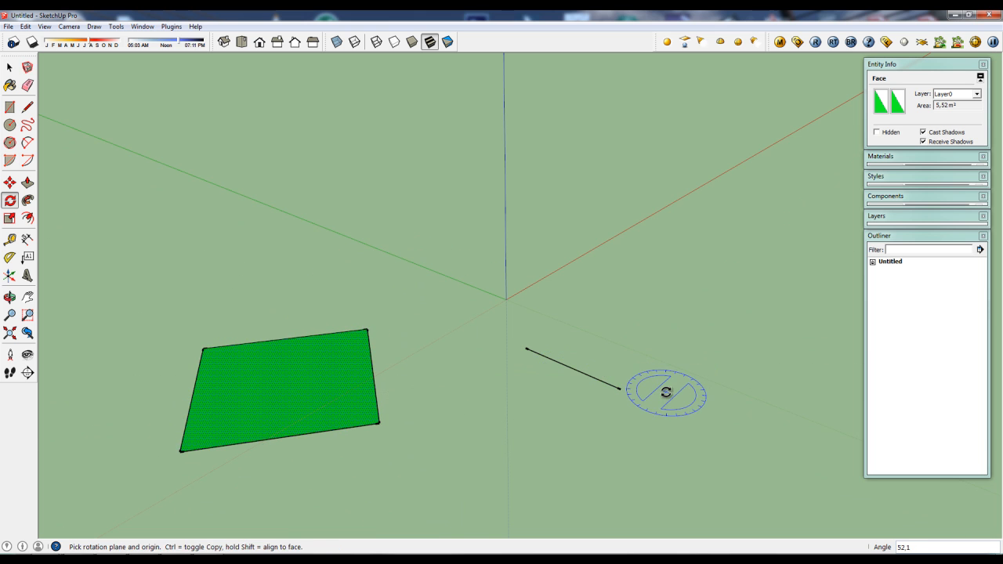
{"action": "type", "text": "45"}
{"action": "key", "text": "Return"}
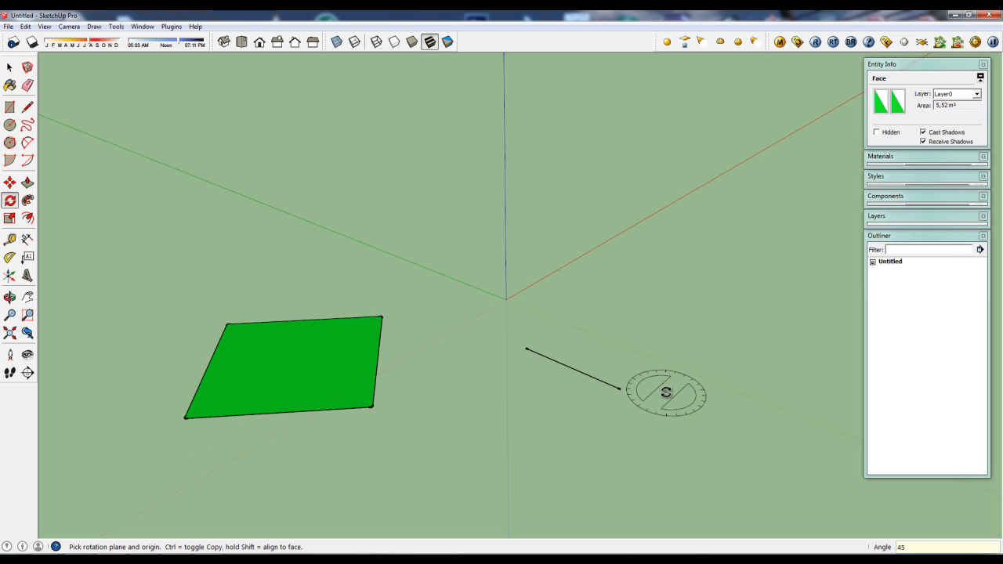
Step: Try rotation angles of 90 and -90 degrees about the line's midpoint, and undo the face's rotation
{"action": "type", "text": "90"}
{"action": "key", "text": "Return"}
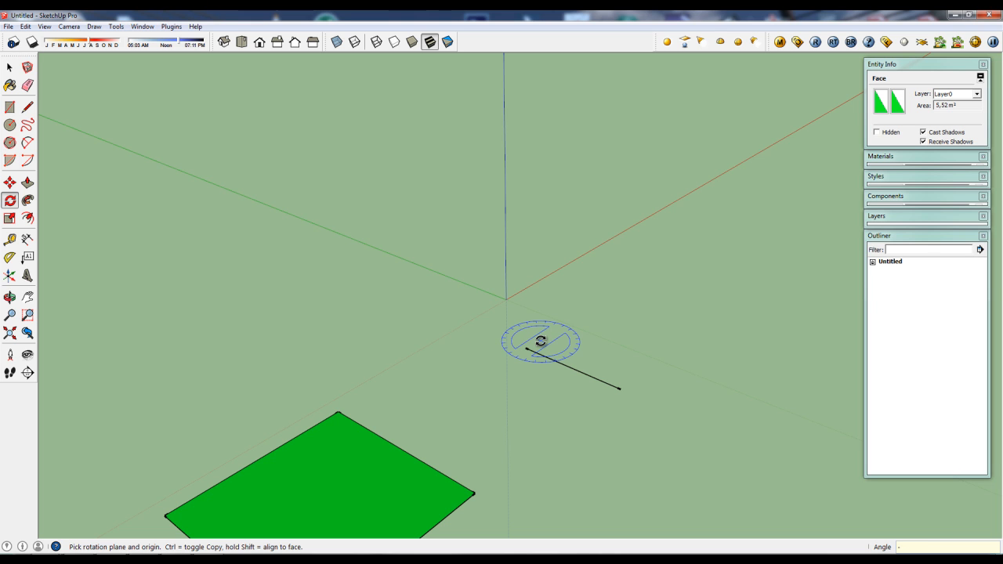
{"action": "type", "text": "-90"}
{"action": "key", "text": "Return"}
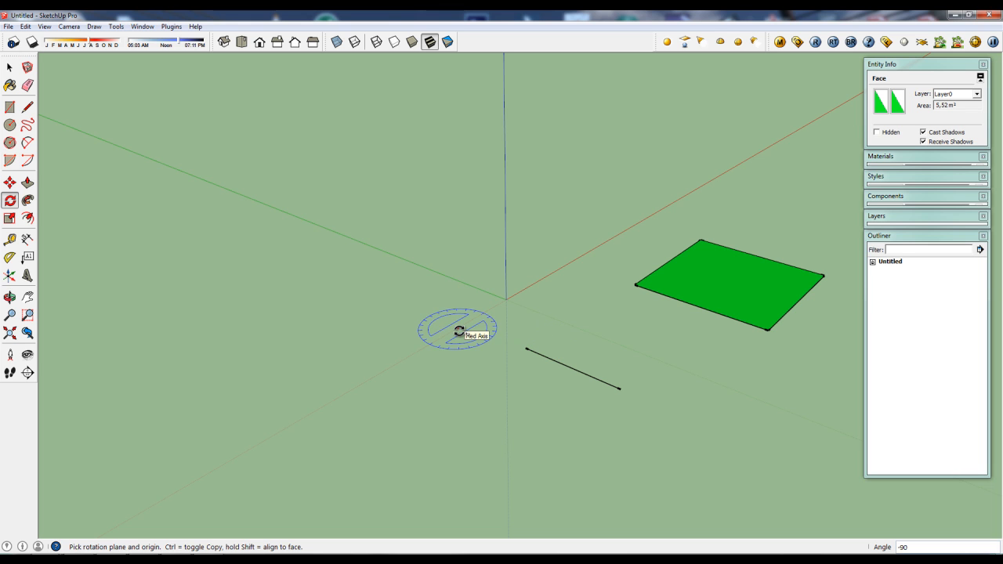
{"action": "key", "text": "ctrl+z"}
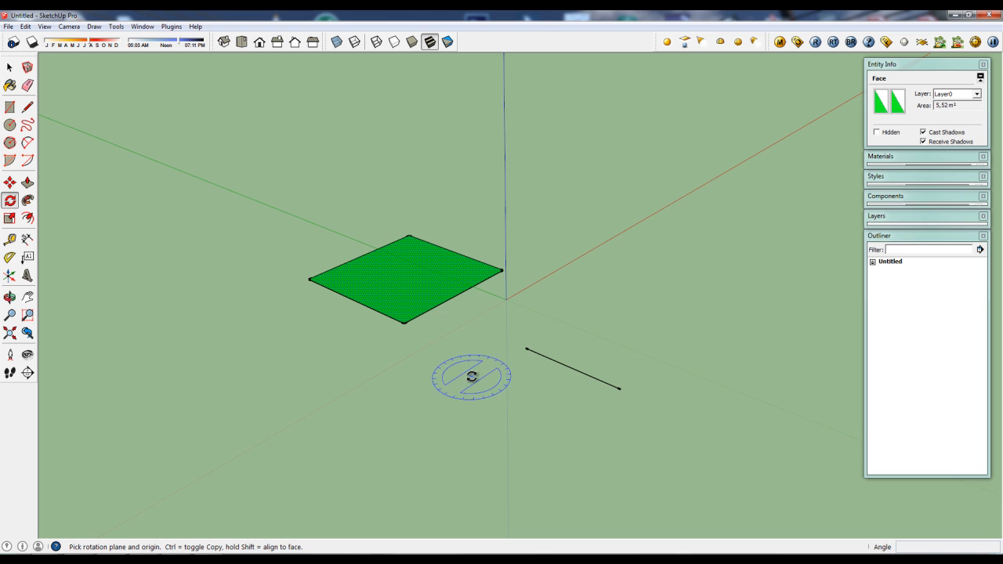
Step: Delete the separate straight line in front of the green square
{"action": "scroll", "coordinate": [470, 376], "scroll_direction": "down", "scroll_amount": 1}
{"action": "key", "text": "space"}
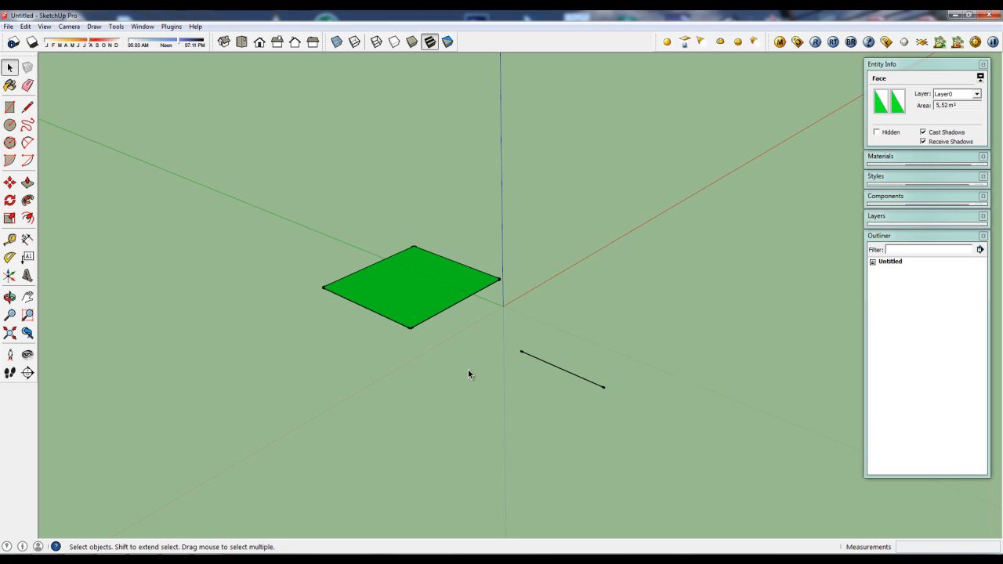
{"action": "left_click", "coordinate": [468, 369]}
{"action": "left_click", "coordinate": [562, 369]}
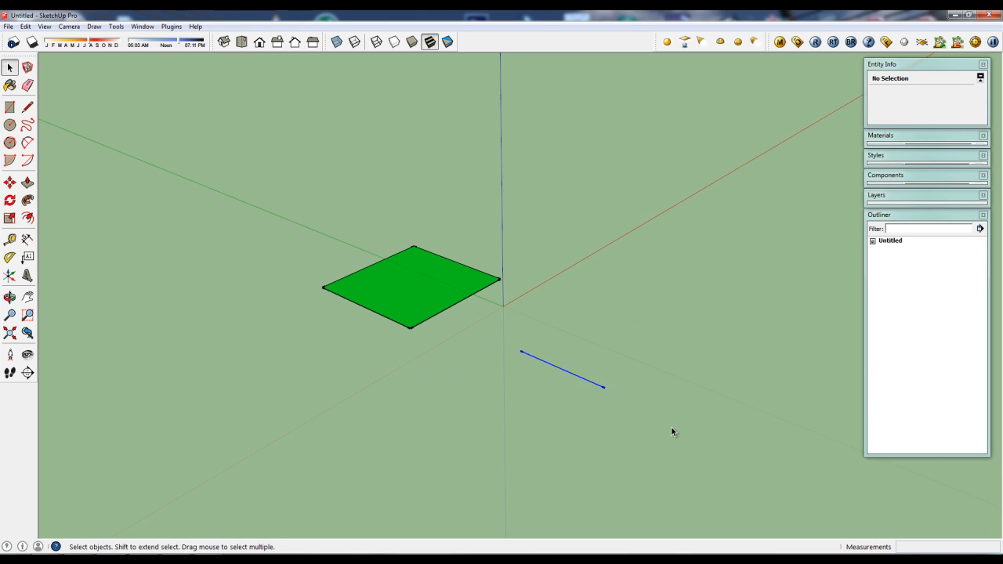
{"action": "key", "text": "Delete"}
Step: Select the whole green square and rotate it 90 degrees upright in the front view, pivoting on its leftmost endpoint with a horizontal reference
{"action": "left_click_drag", "start_coordinate": [277, 188], "coordinate": [585, 369]}
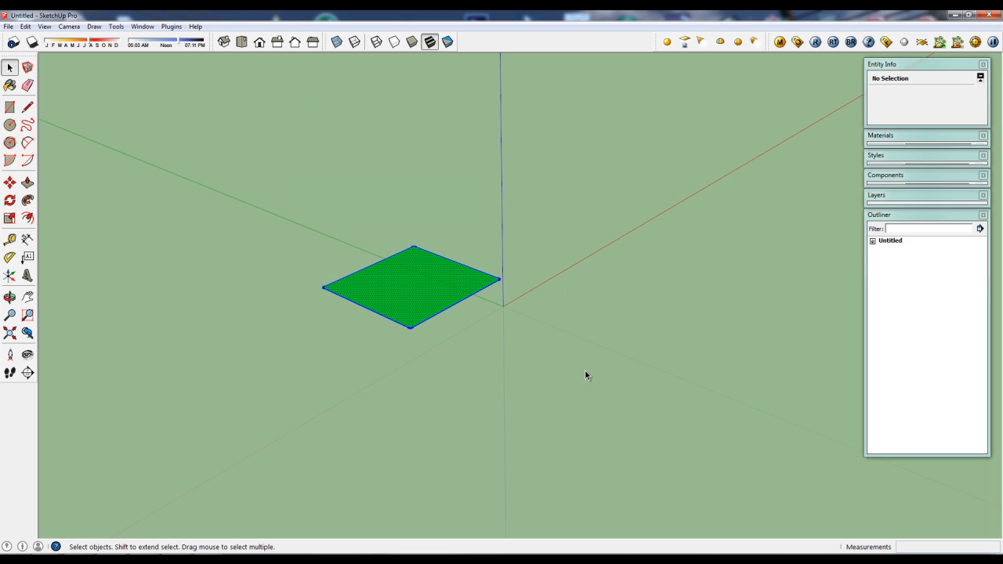
{"action": "left_click", "coordinate": [260, 46]}
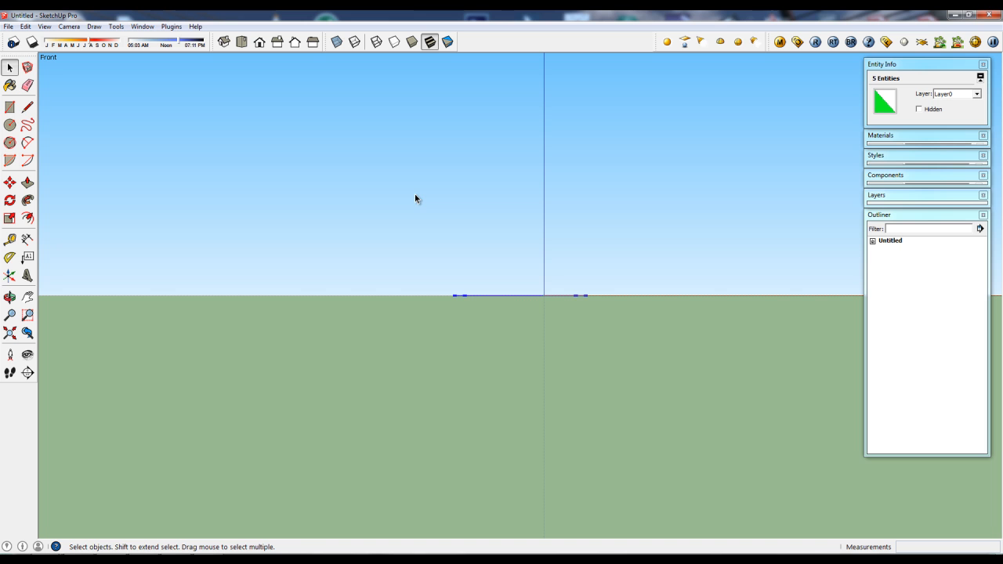
{"action": "key", "text": "q"}
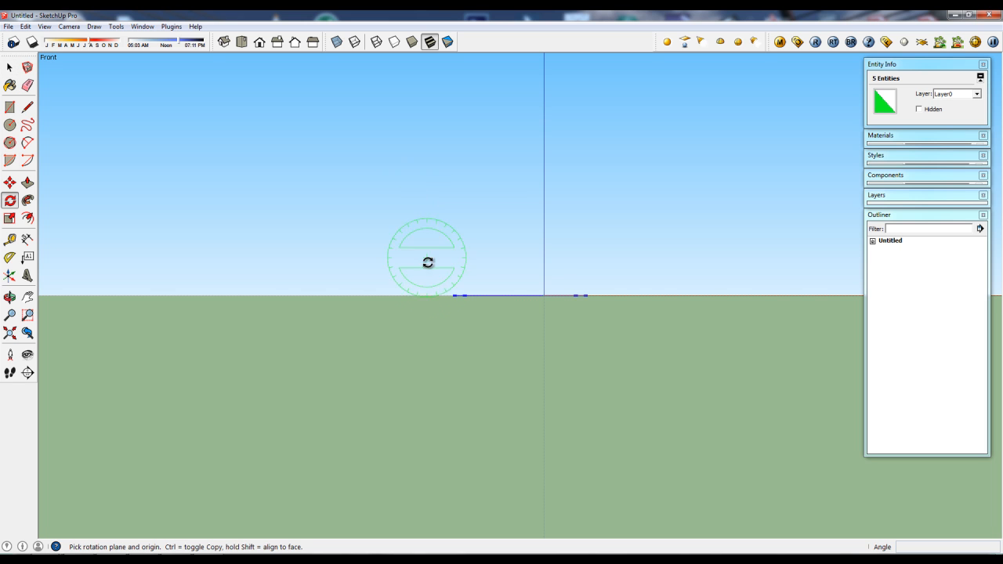
{"action": "left_click", "coordinate": [453, 296]}
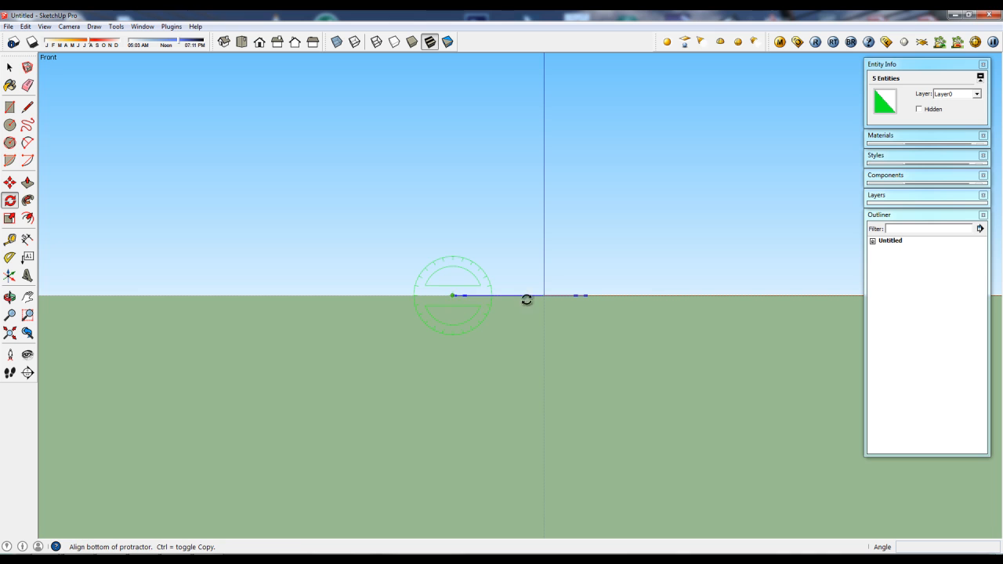
{"action": "left_click", "coordinate": [665, 296]}
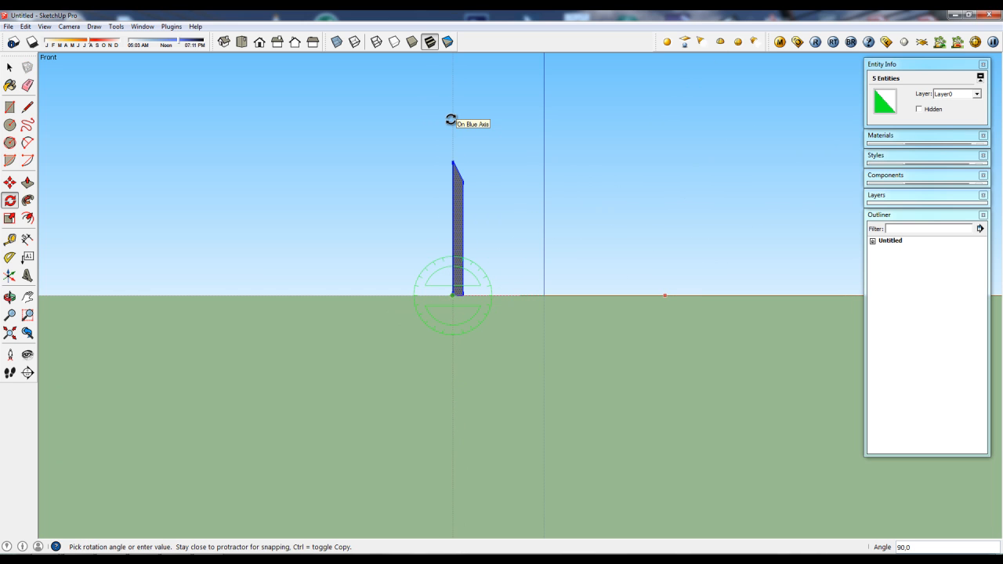
{"action": "left_click", "coordinate": [451, 120]}
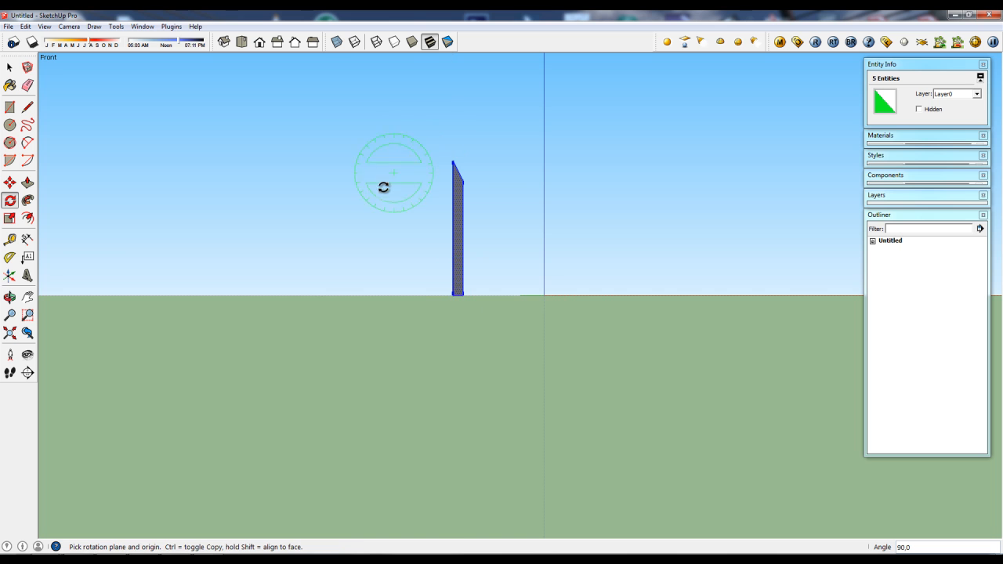
Step: Inspect the upright square in the isometric view and undo its front-view rotation
{"action": "left_click", "coordinate": [224, 43]}
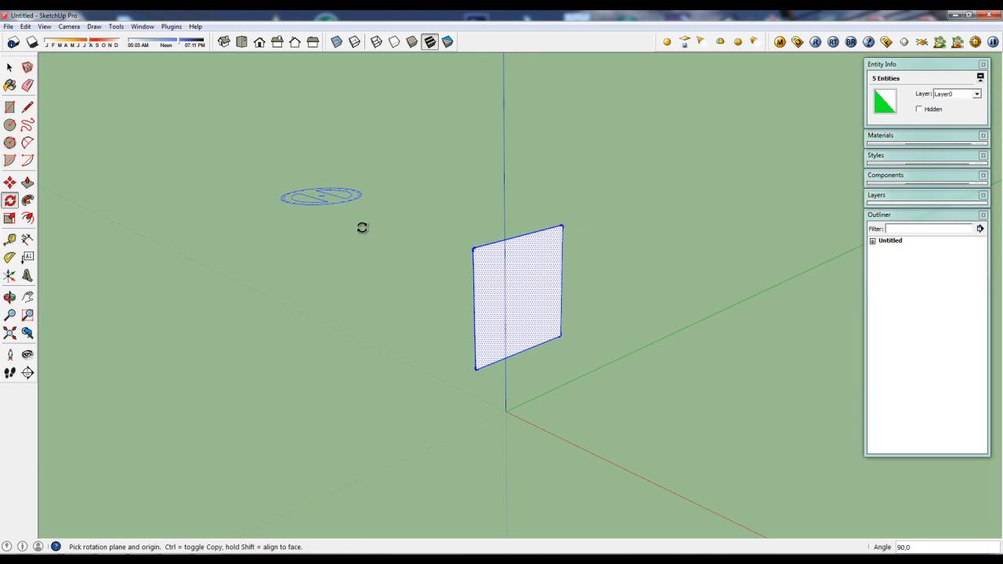
{"action": "middle_click_drag", "start_coordinate": [338, 336], "coordinate": [391, 370]}
{"action": "key", "text": "ctrl+z"}
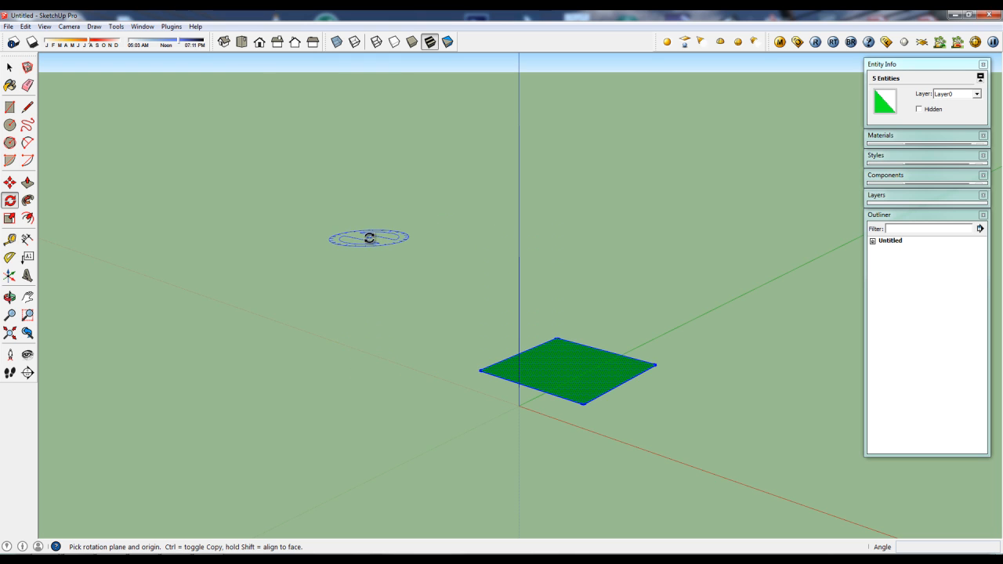
Step: Rotate the square 90 degrees in the right view, pivoting on its leftmost endpoint with a downward-sloping starting reference
{"action": "left_click", "coordinate": [276, 42]}
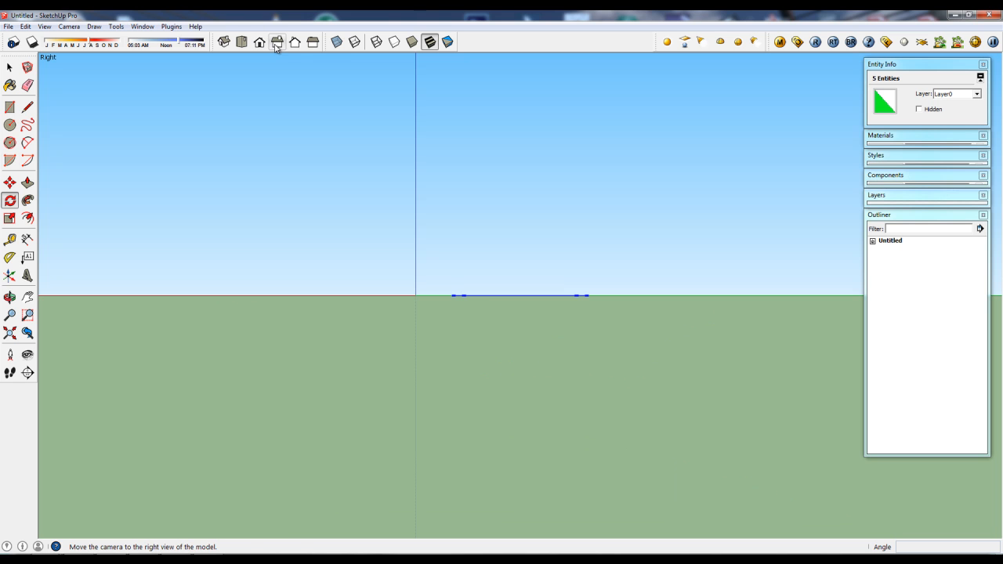
{"action": "left_click", "coordinate": [451, 295]}
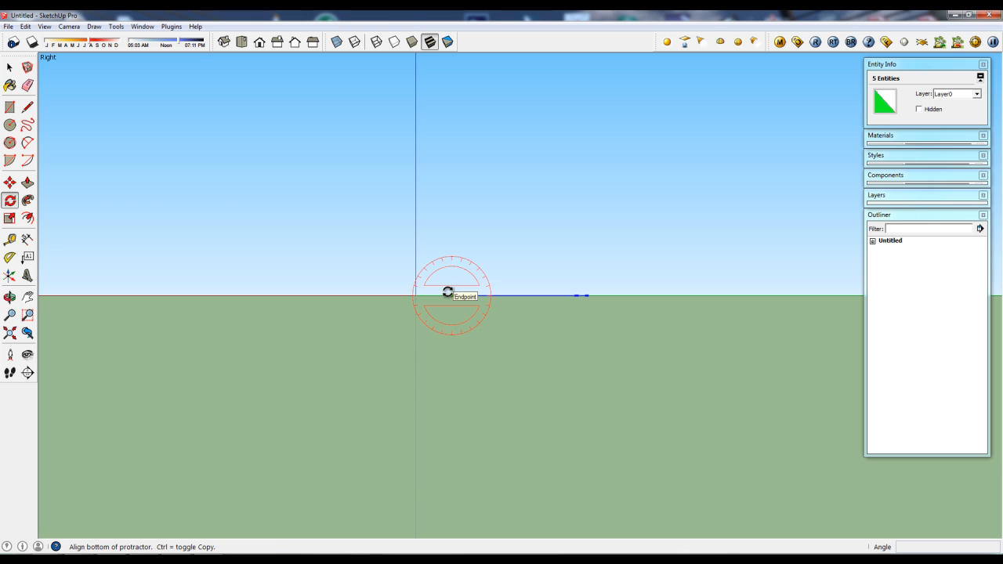
{"action": "left_click", "coordinate": [579, 374]}
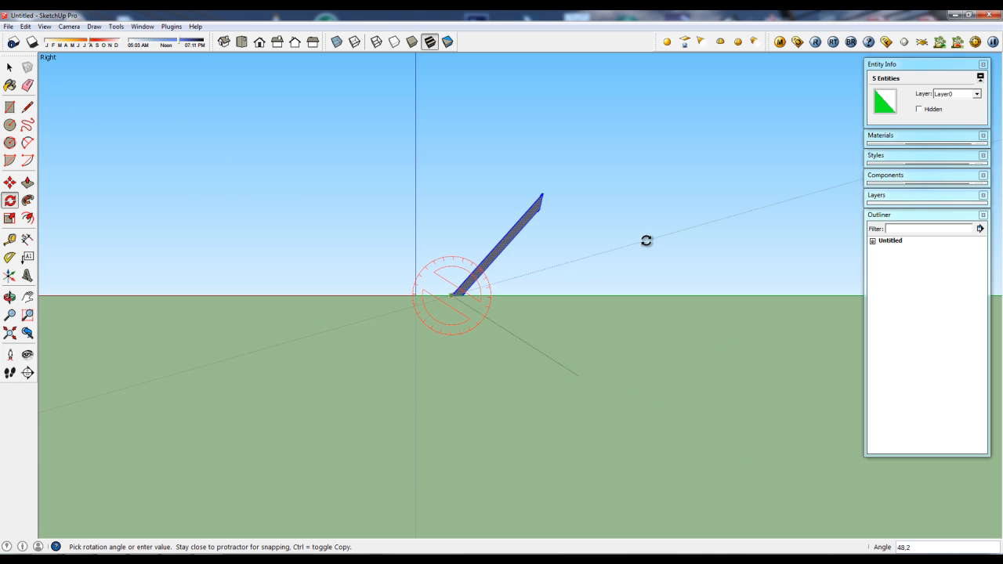
{"action": "left_click", "coordinate": [551, 137]}
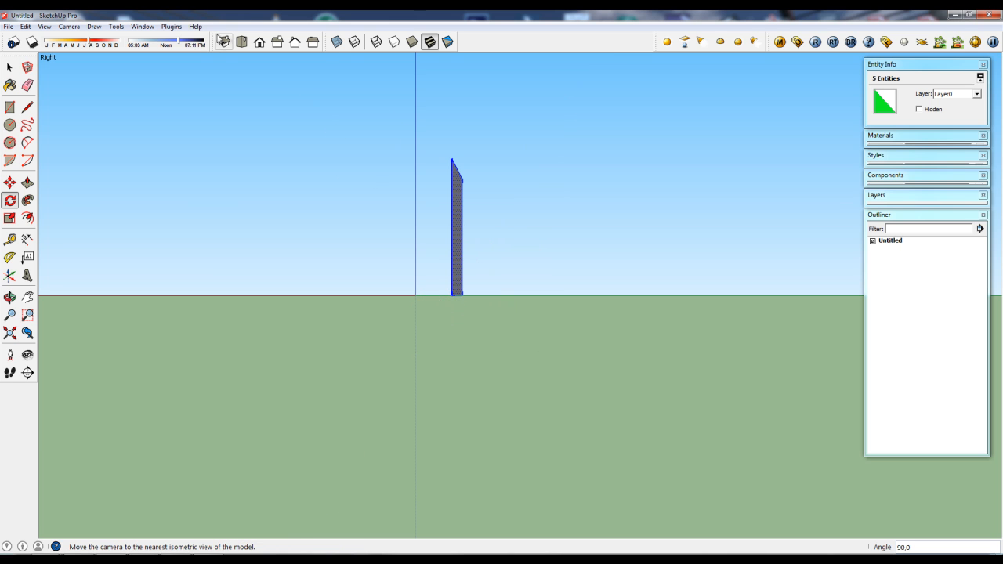
Step: Inspect the result in the isometric view, undo the square's right-view rotation, and leave the Rotate tool
{"action": "left_click", "coordinate": [224, 43]}
{"action": "middle_click_drag", "start_coordinate": [347, 334], "coordinate": [412, 364]}
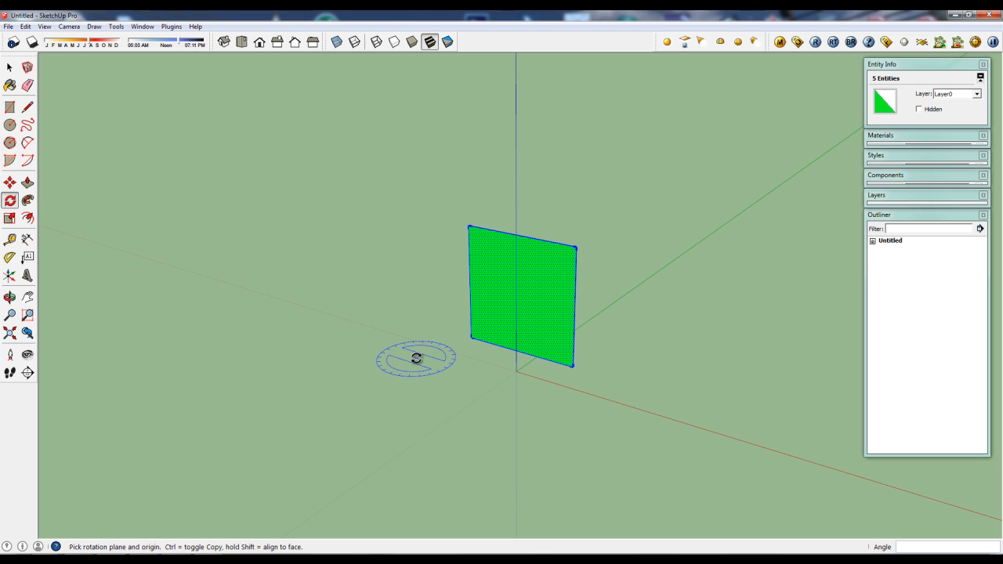
{"action": "key", "text": "ctrl+z"}
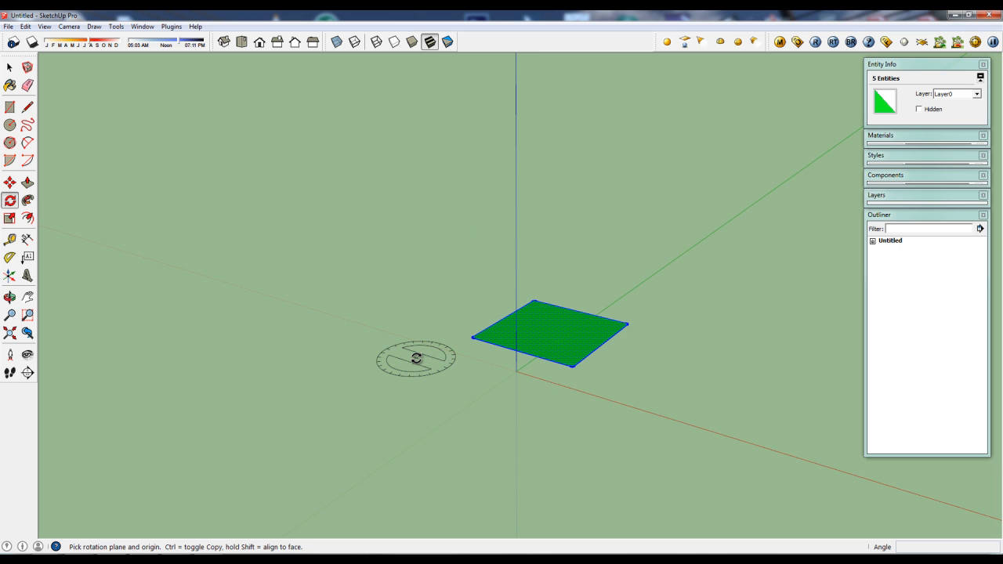
{"action": "scroll", "coordinate": [410, 354], "scroll_direction": "down", "scroll_amount": 3}
{"action": "key", "text": "space"}
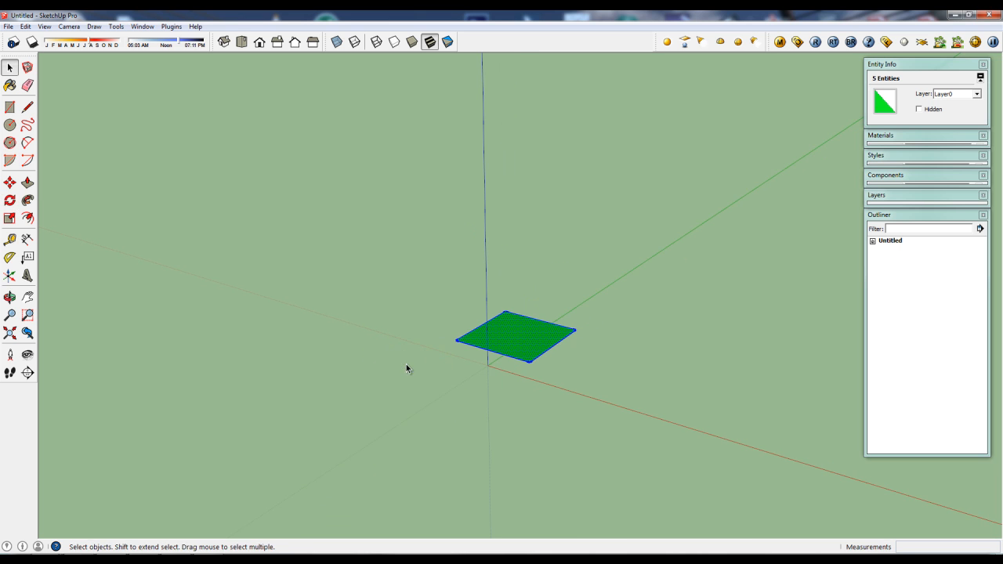
Step: Try aligning the rotation axis from the square's near corner along the red axis and the blue axis, and cancel the Rotate tool
{"action": "middle_click_drag", "start_coordinate": [406, 364], "coordinate": [375, 394]}
{"action": "middle_click_drag", "start_coordinate": [500, 414], "coordinate": [365, 378], "text": "shift"}
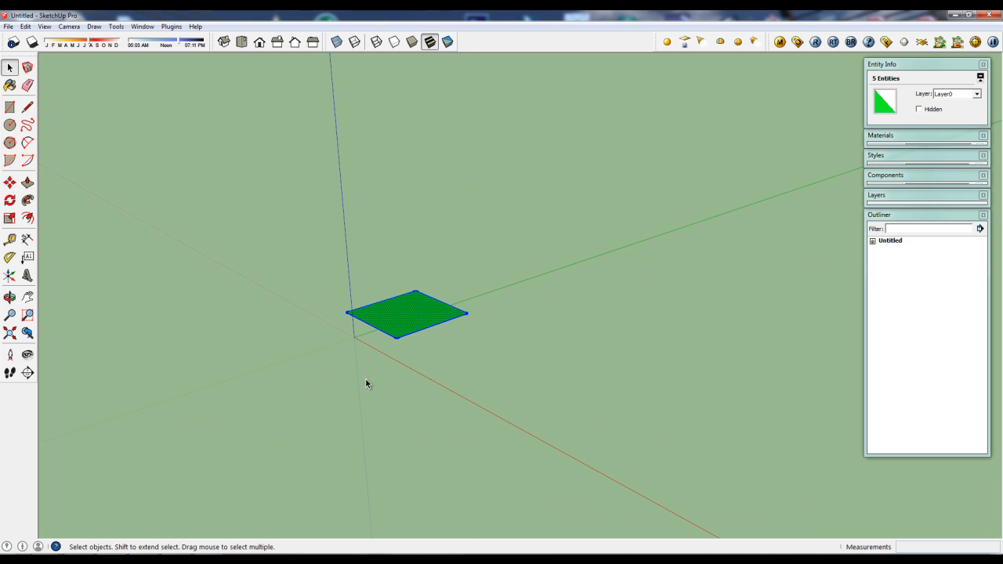
{"action": "scroll", "coordinate": [408, 337], "scroll_direction": "up", "scroll_amount": 2}
{"action": "middle_click_drag", "start_coordinate": [443, 393], "coordinate": [472, 408]}
{"action": "scroll", "coordinate": [424, 360], "scroll_direction": "down", "scroll_amount": 1}
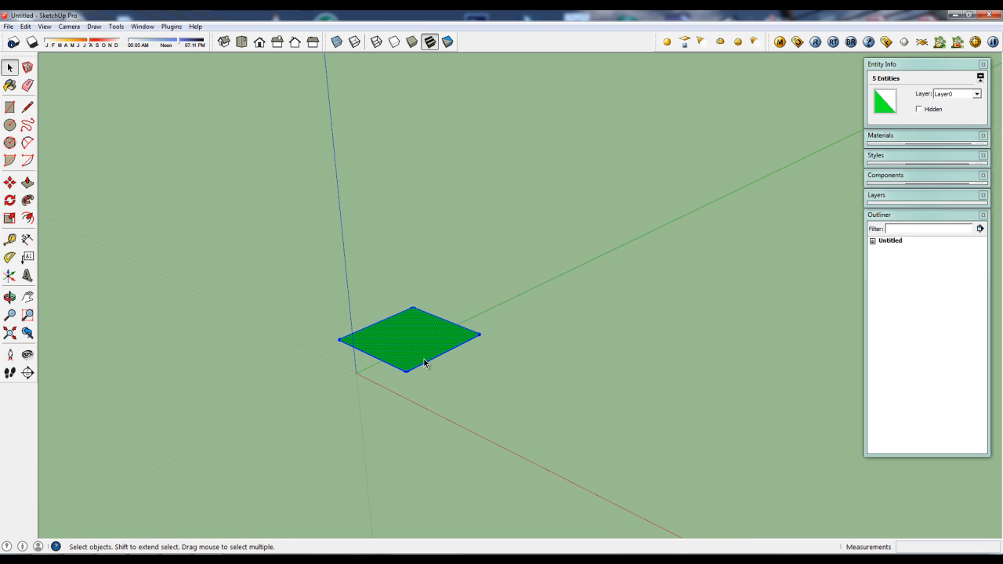
{"action": "middle_click_drag", "start_coordinate": [397, 377], "coordinate": [452, 370]}
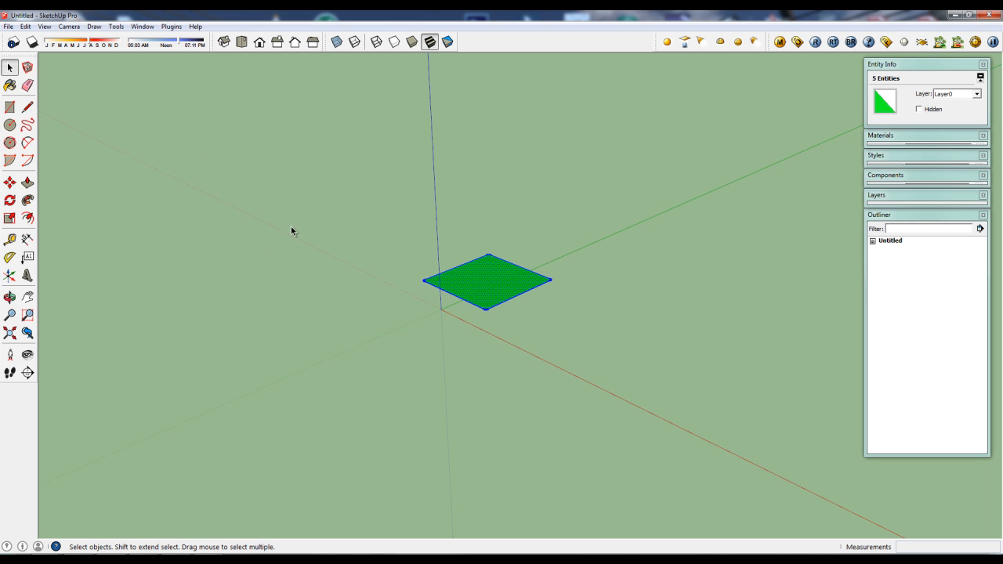
{"action": "key", "text": "q"}
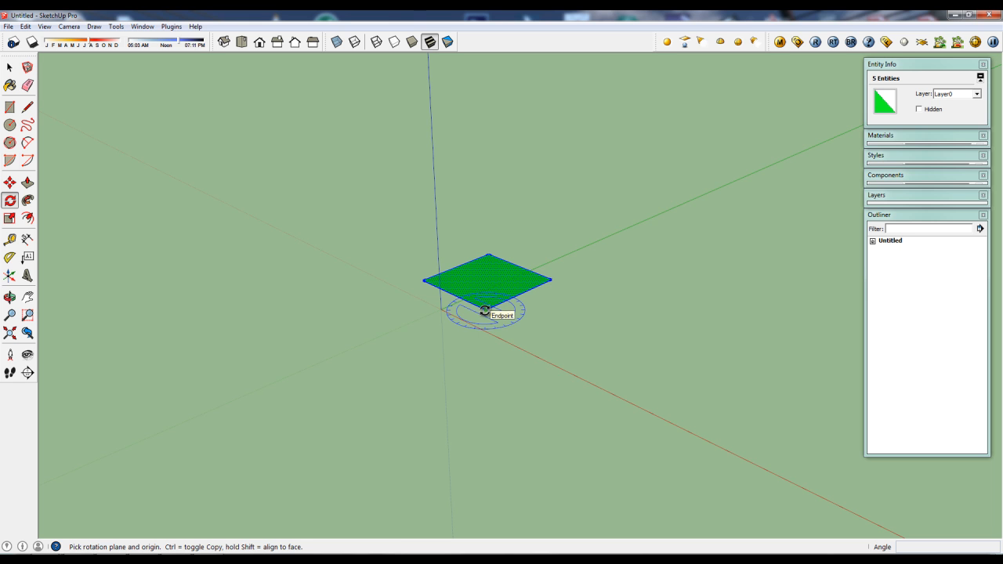
{"action": "left_click_drag", "start_coordinate": [485, 312], "coordinate": [293, 219]}
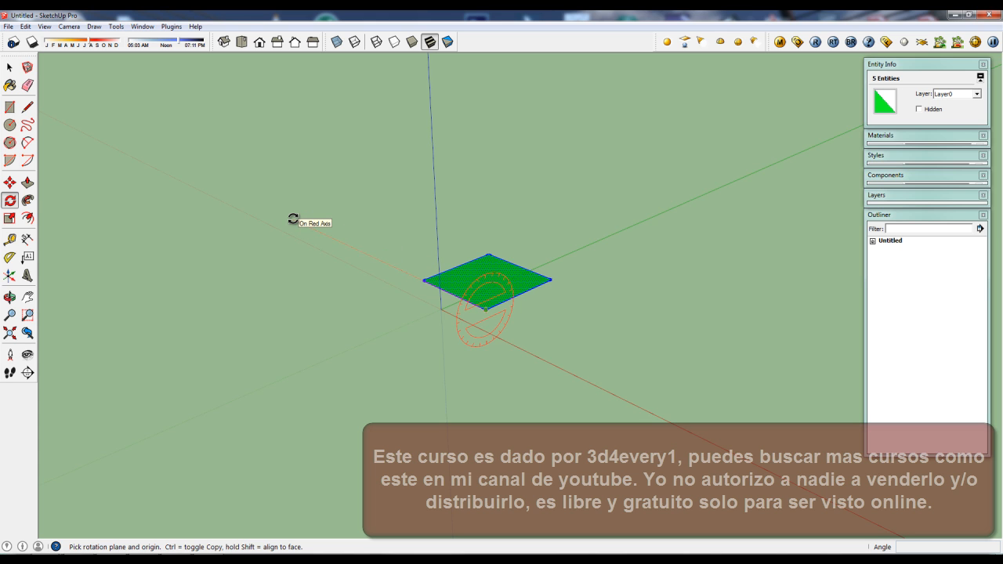
{"action": "left_click_drag", "start_coordinate": [293, 220], "coordinate": [325, 233]}
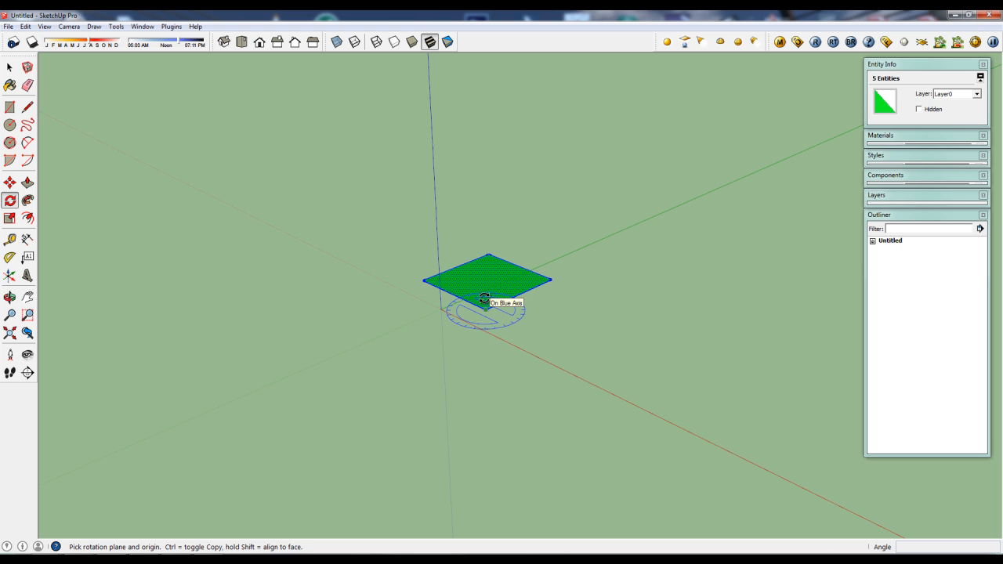
{"action": "left_click_drag", "start_coordinate": [484, 299], "coordinate": [416, 217]}
{"action": "key", "text": "Escape"}
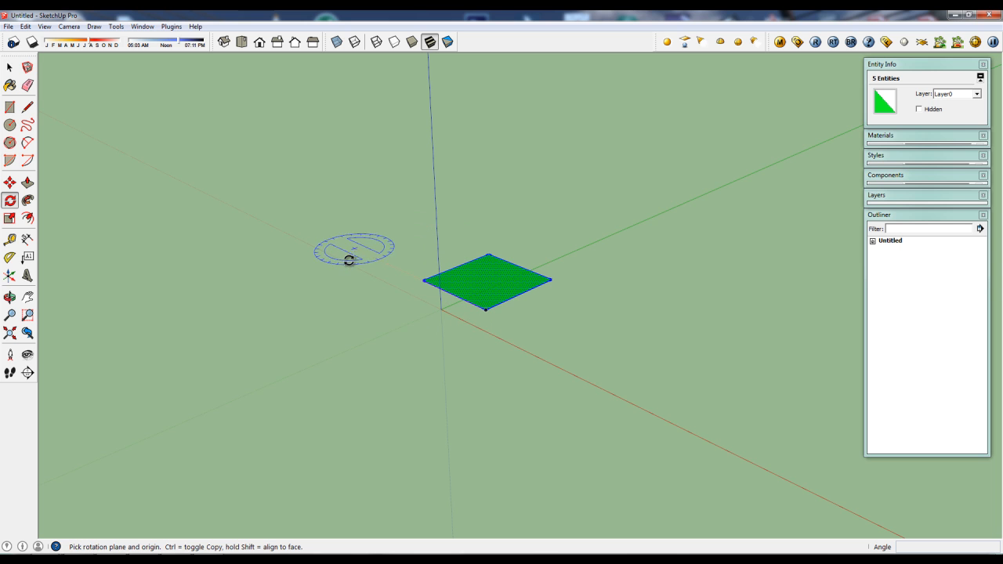
{"action": "key", "text": "space"}
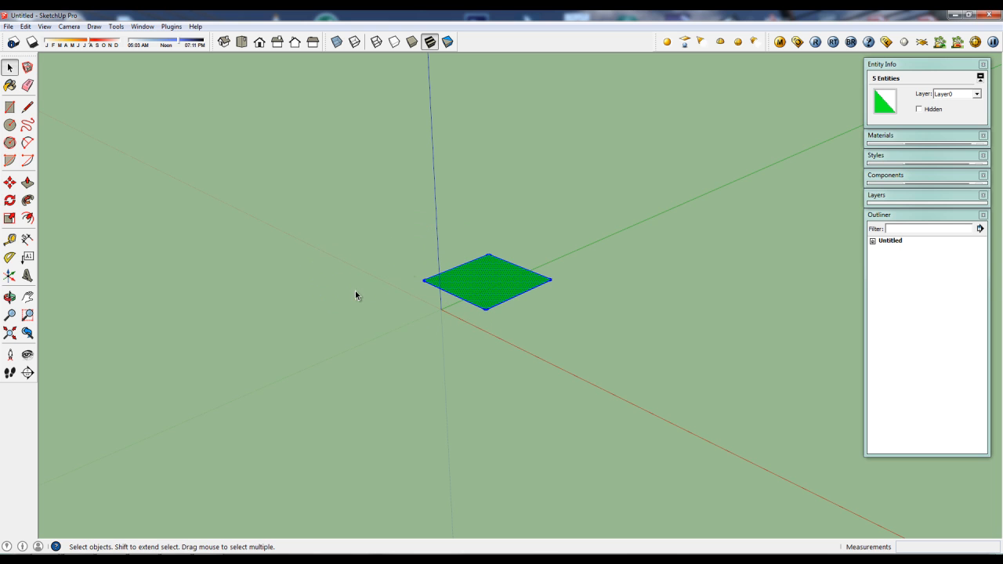
Step: Draw a rectangle on the ground behind the green square and Push/Pull it up into a box about 1.48 m high
{"action": "key", "text": "r"}
{"action": "left_click", "coordinate": [439, 232]}
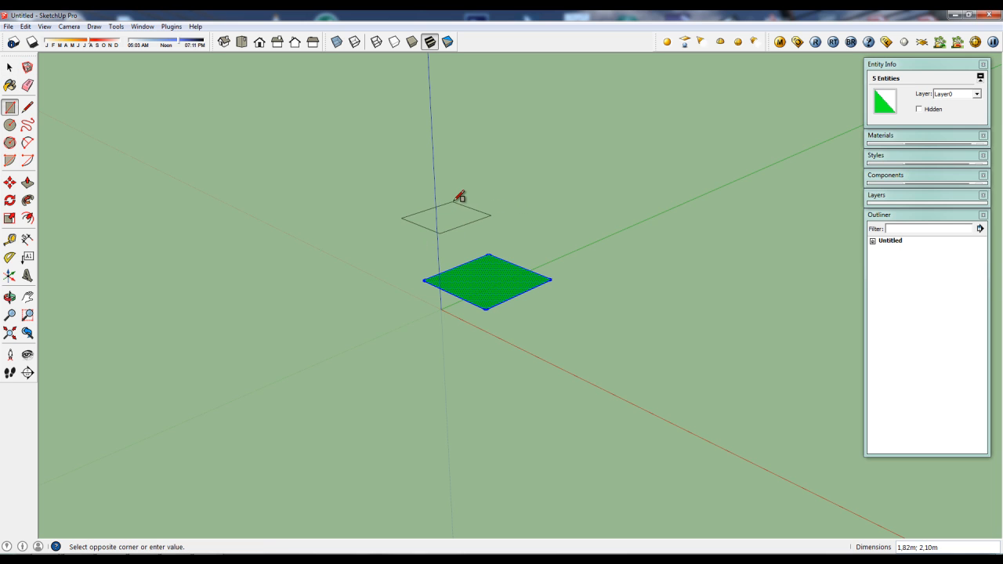
{"action": "left_click", "coordinate": [457, 201]}
{"action": "key", "text": "p"}
{"action": "left_click", "coordinate": [453, 217]}
{"action": "key", "text": "Escape"}
{"action": "left_click", "coordinate": [453, 217]}
{"action": "left_click", "coordinate": [447, 168]}
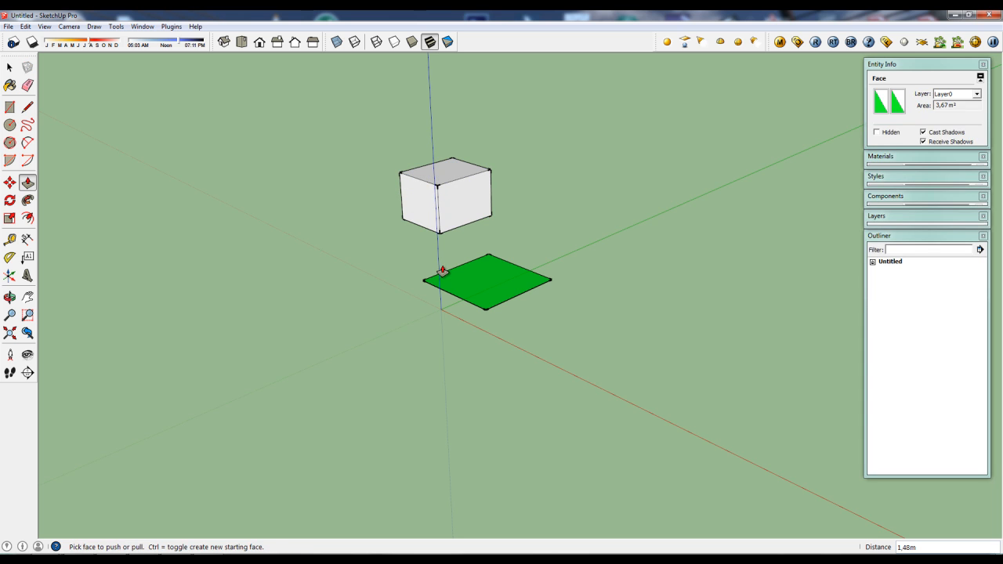
{"action": "key", "text": "space"}
Step: Try rotating the square's two front edges about an axis from its near corner to the box's top front corner, and cancel the rotation
{"action": "left_click", "coordinate": [10, 200]}
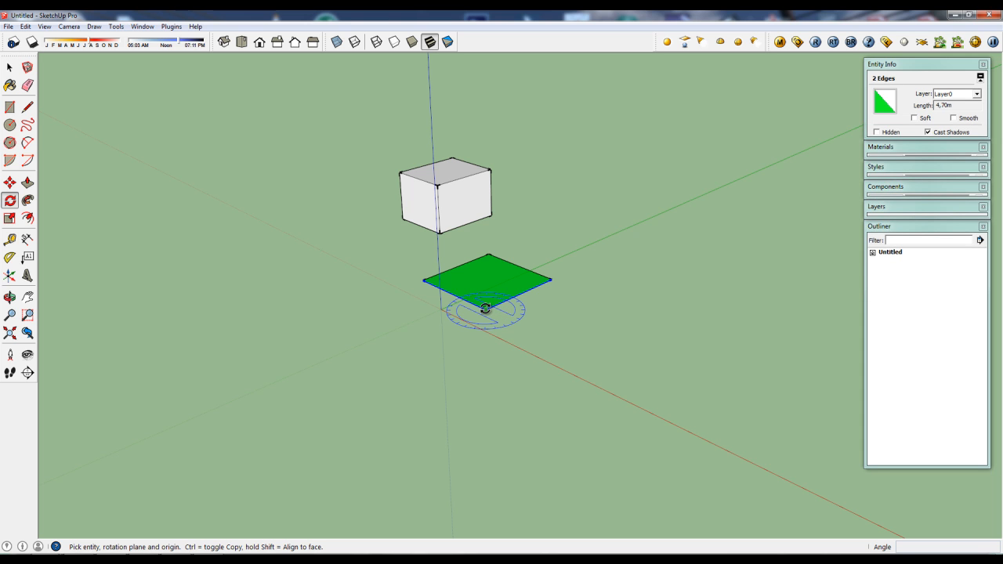
{"action": "left_click_drag", "start_coordinate": [480, 306], "coordinate": [439, 185]}
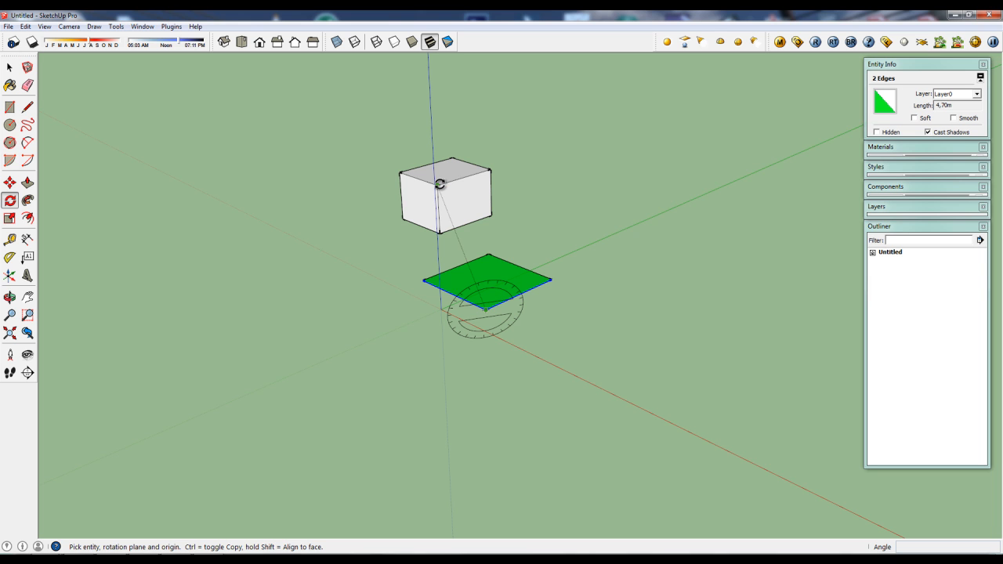
{"action": "left_click_drag", "start_coordinate": [440, 185], "coordinate": [442, 187]}
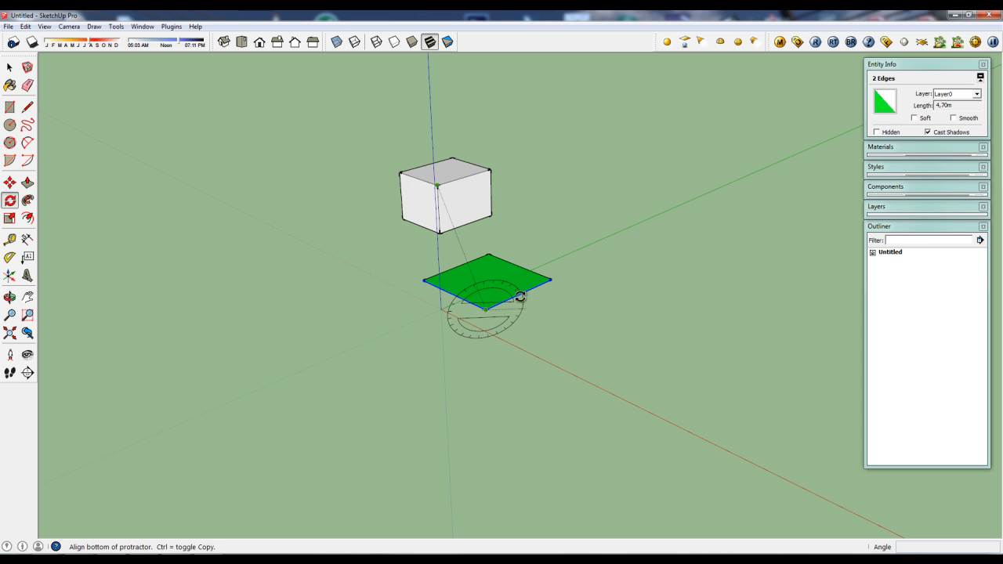
{"action": "left_click", "coordinate": [635, 287]}
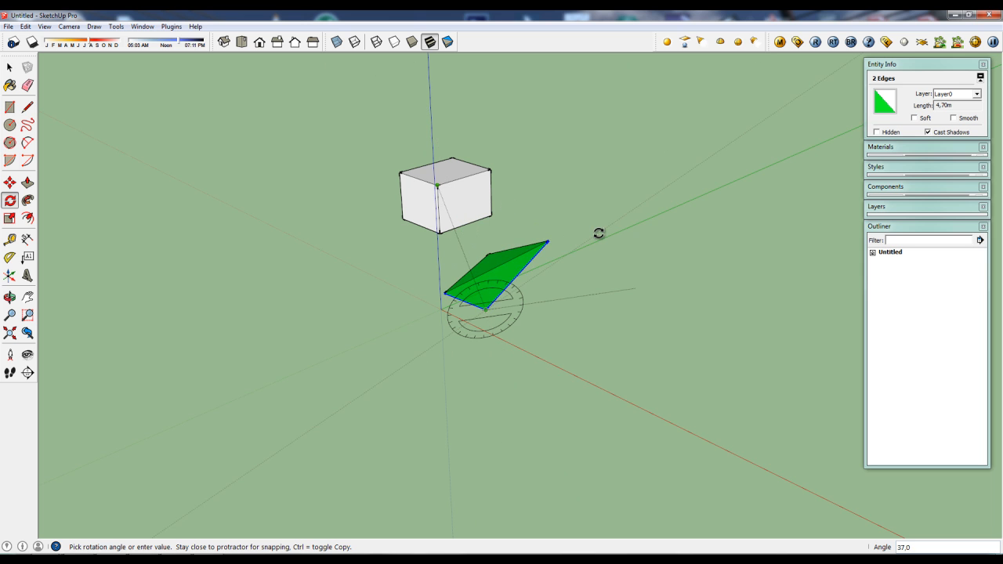
{"action": "key", "text": "Escape"}
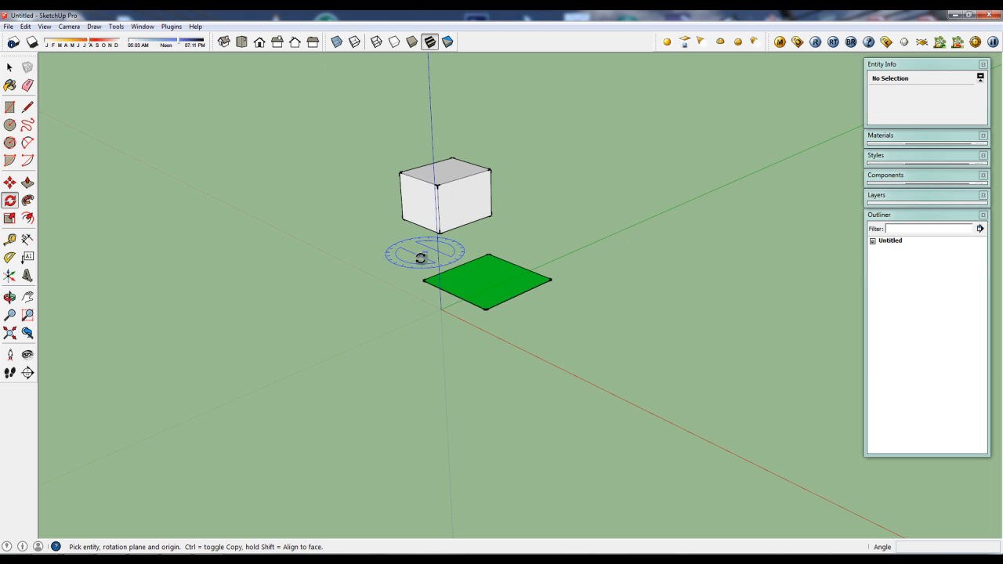
{"action": "key", "text": "space"}
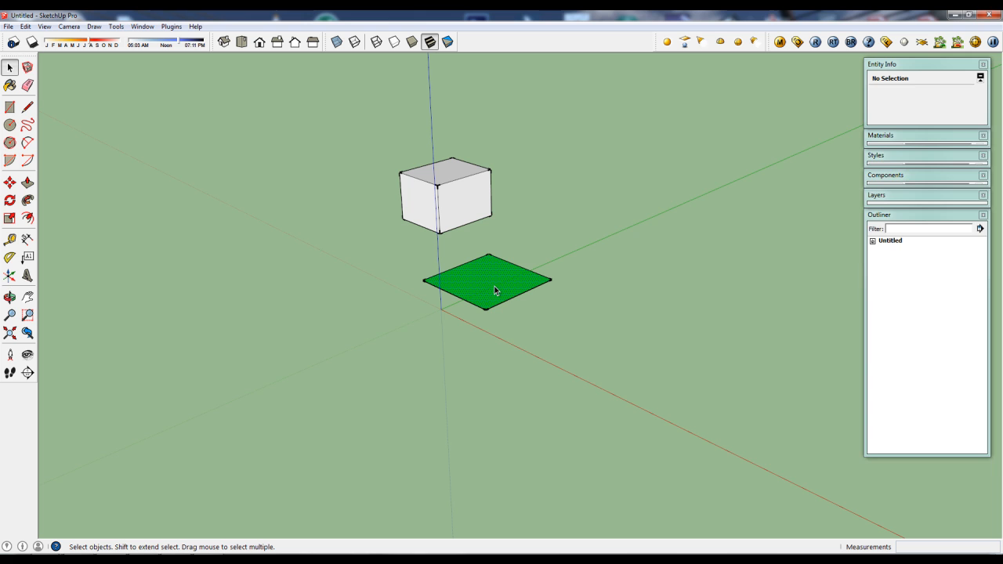
Step: Try rotating the green square's face about a red-direction axis through its near corner, and cancel the rotation
{"action": "left_click", "coordinate": [494, 288]}
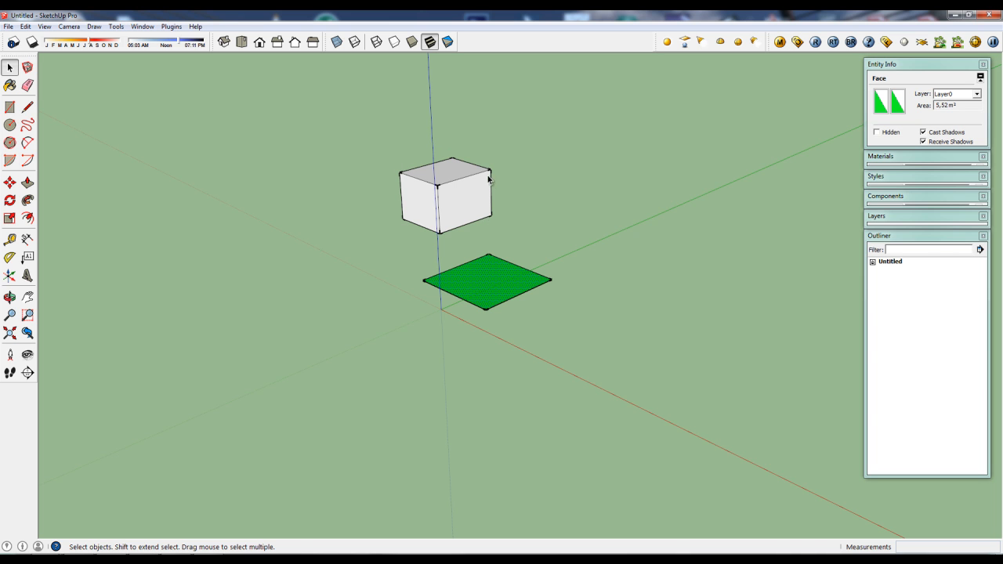
{"action": "left_click", "coordinate": [10, 200]}
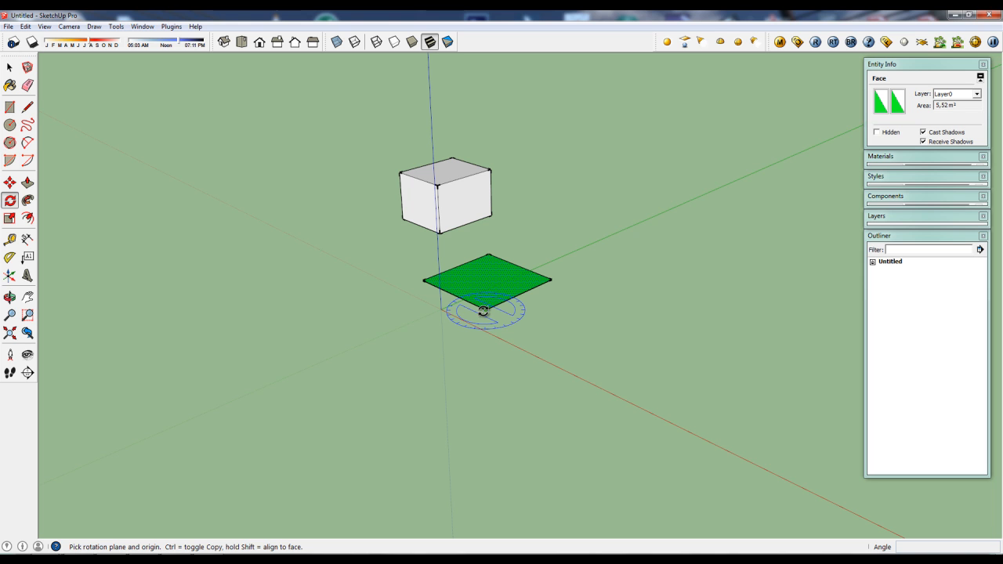
{"action": "left_click_drag", "start_coordinate": [483, 311], "coordinate": [327, 236]}
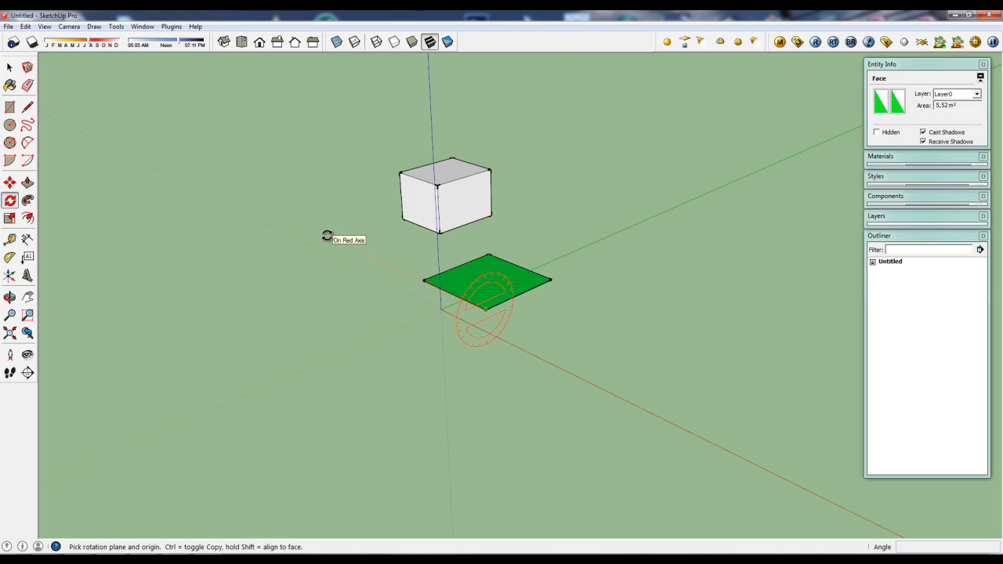
{"action": "mouse_move", "coordinate": [327, 236]}
{"action": "left_mouse_down"}
{"action": "mouse_move", "coordinate": [363, 254]}
{"action": "mouse_move", "coordinate": [327, 235]}
{"action": "left_mouse_up"}
{"action": "left_click", "coordinate": [327, 233]}
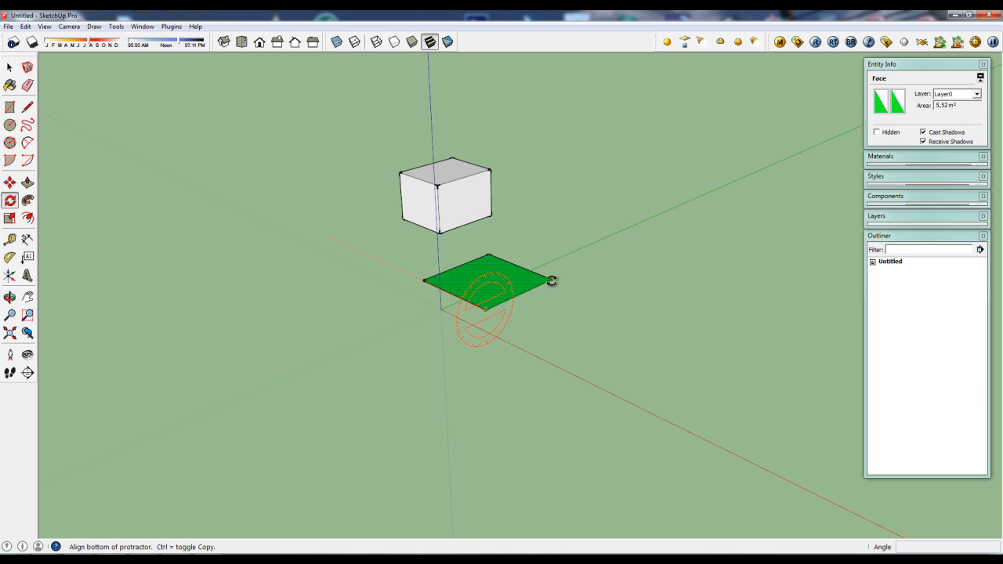
{"action": "left_click", "coordinate": [552, 280]}
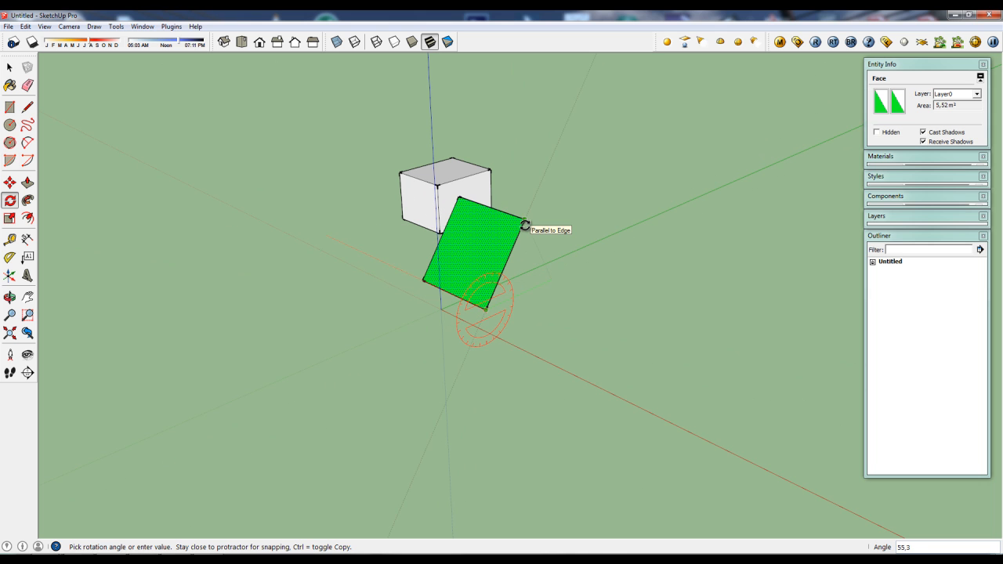
{"action": "key", "text": "Escape"}
{"action": "key", "text": "space"}
Step: Try rotating the whole box freehand about a red-direction axis through the green square's near corner
{"action": "scroll", "coordinate": [485, 309], "scroll_direction": "up", "scroll_amount": 2}
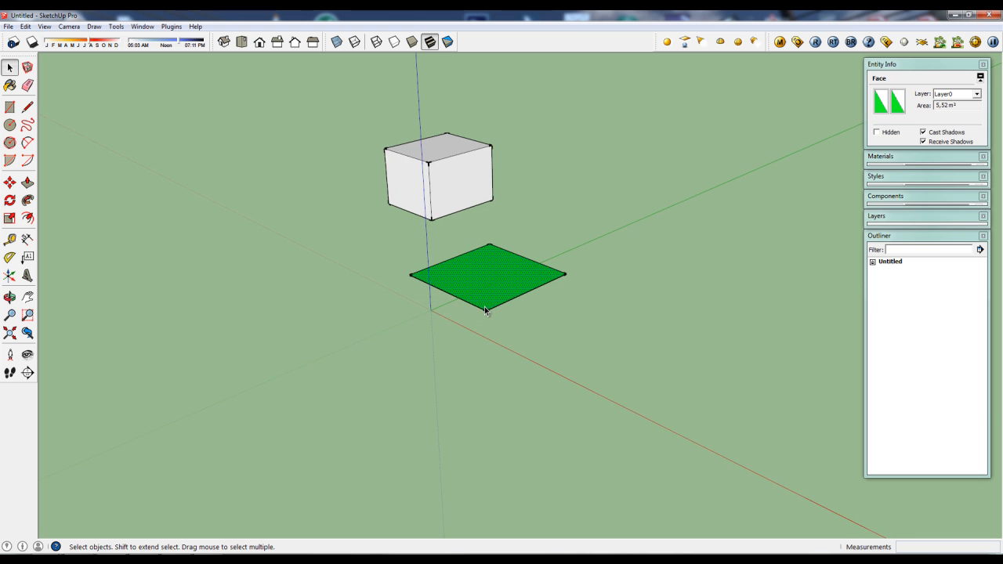
{"action": "middle_click_drag", "start_coordinate": [399, 240], "coordinate": [558, 217]}
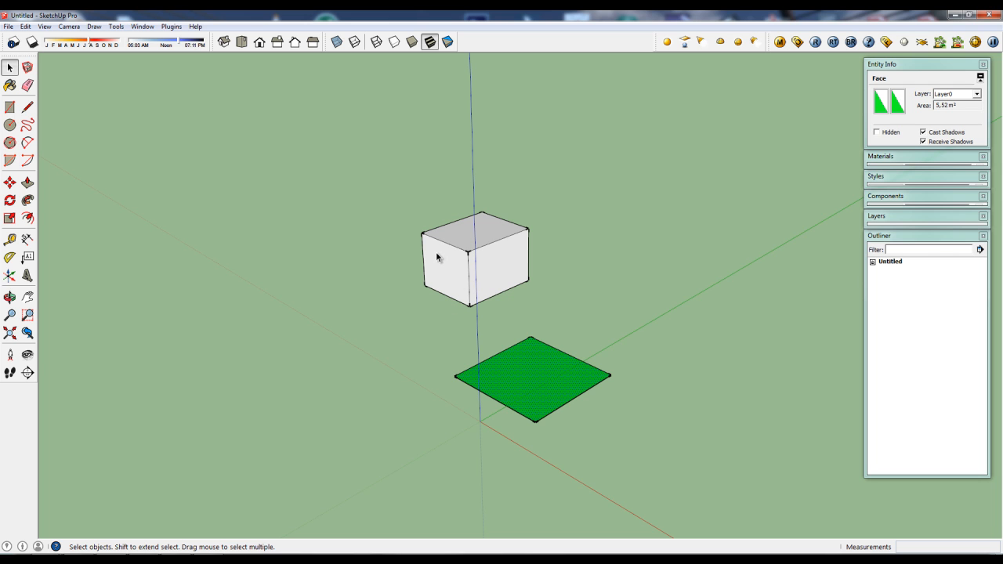
{"action": "left_click_drag", "start_coordinate": [370, 166], "coordinate": [569, 319]}
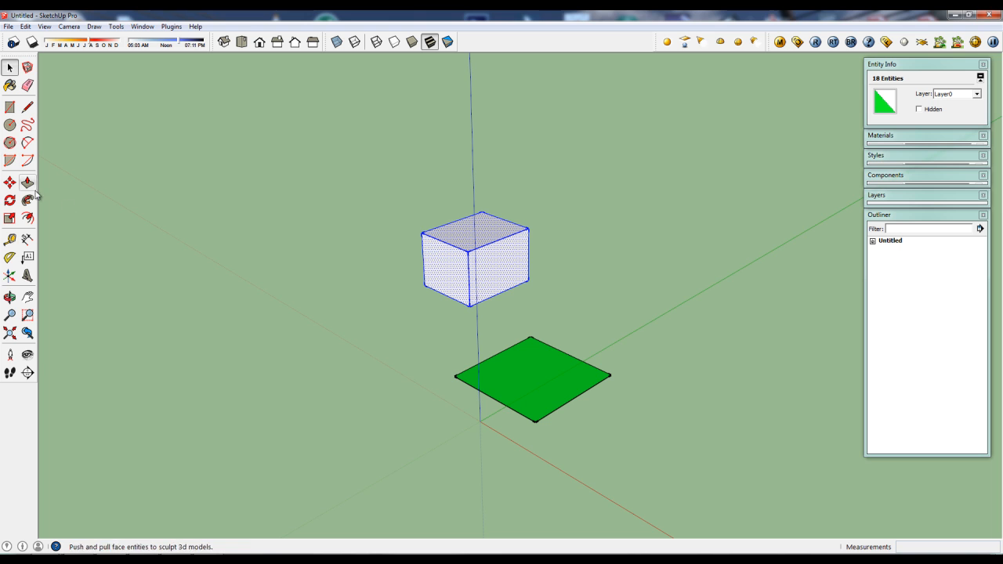
{"action": "left_click", "coordinate": [9, 200]}
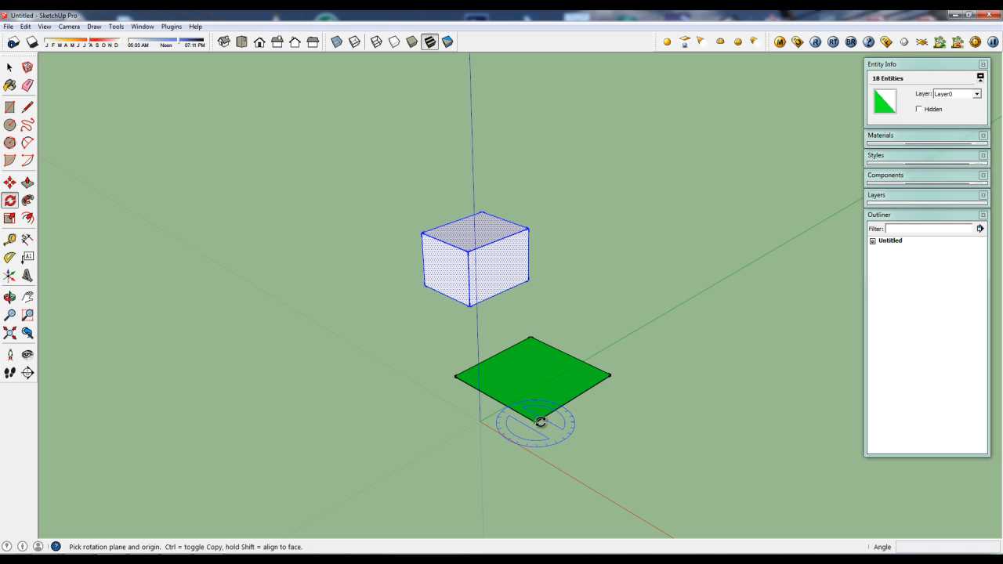
{"action": "left_click_drag", "start_coordinate": [541, 422], "coordinate": [338, 313]}
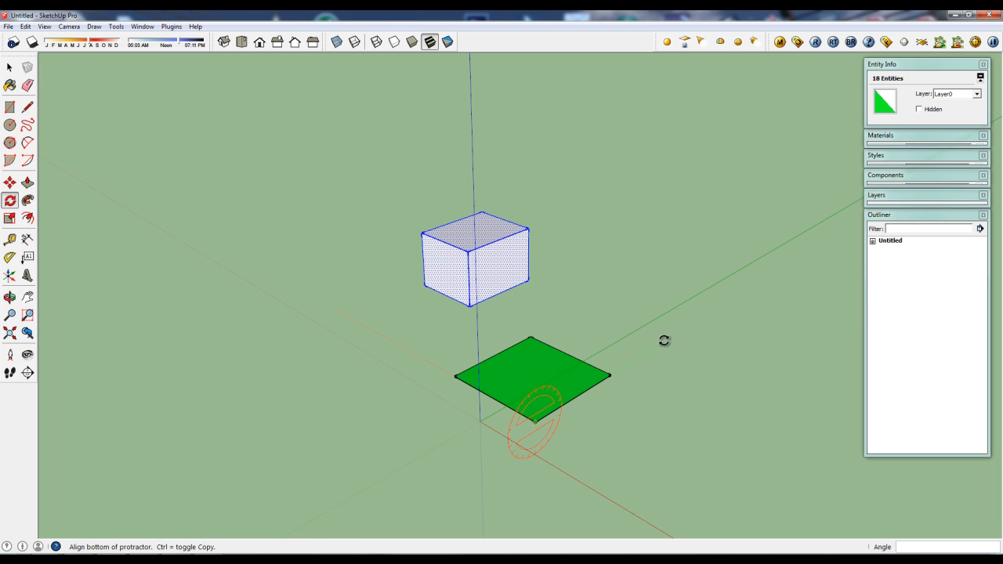
{"action": "left_click", "coordinate": [663, 340]}
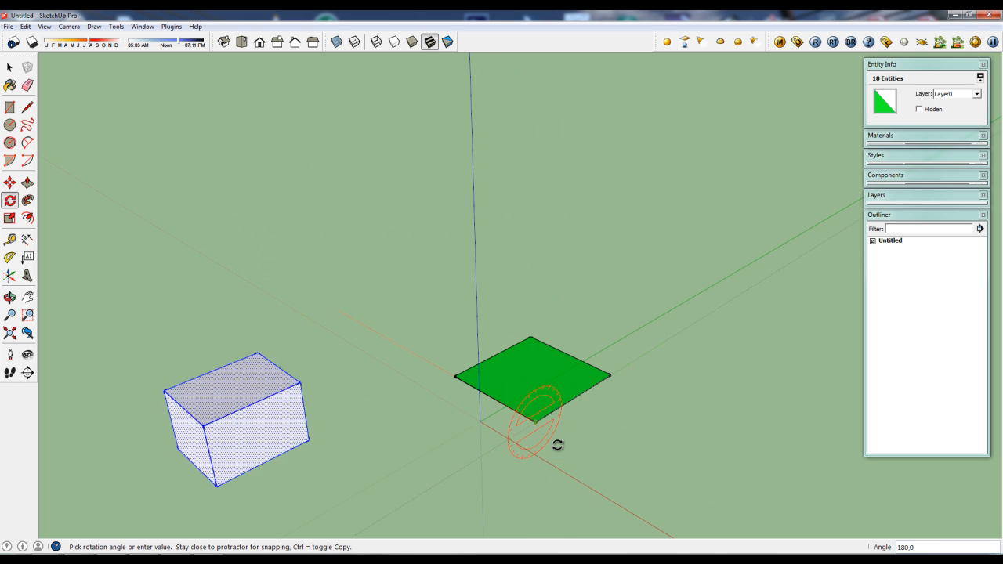
{"action": "left_click", "coordinate": [659, 281]}
Step: Try exact rotation angles of 90 and 45 degrees on the box, then undo the rotation and deselect everything
{"action": "type", "text": "9"}
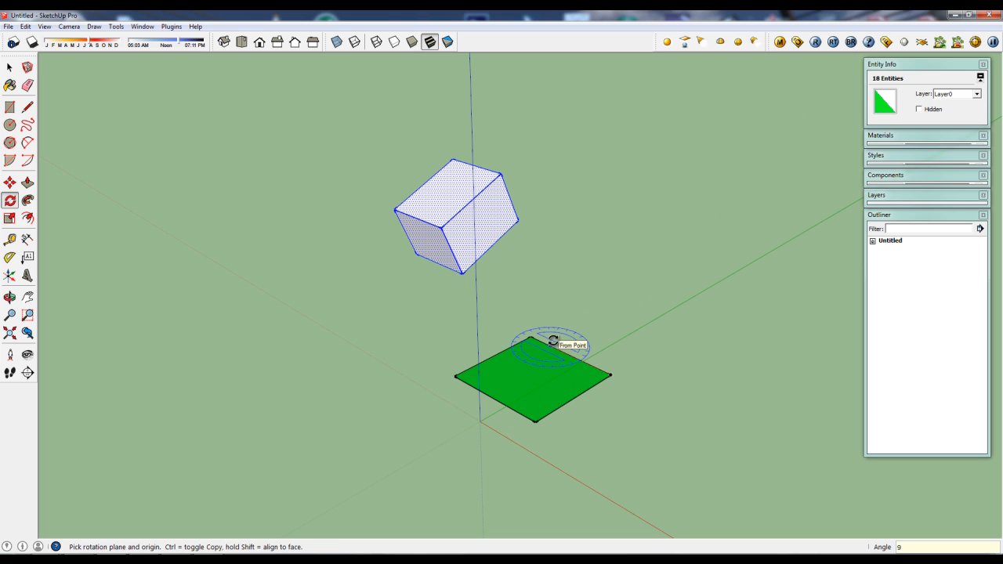
{"action": "type", "text": "0"}
{"action": "key", "text": "Return"}
{"action": "type", "text": "4"}
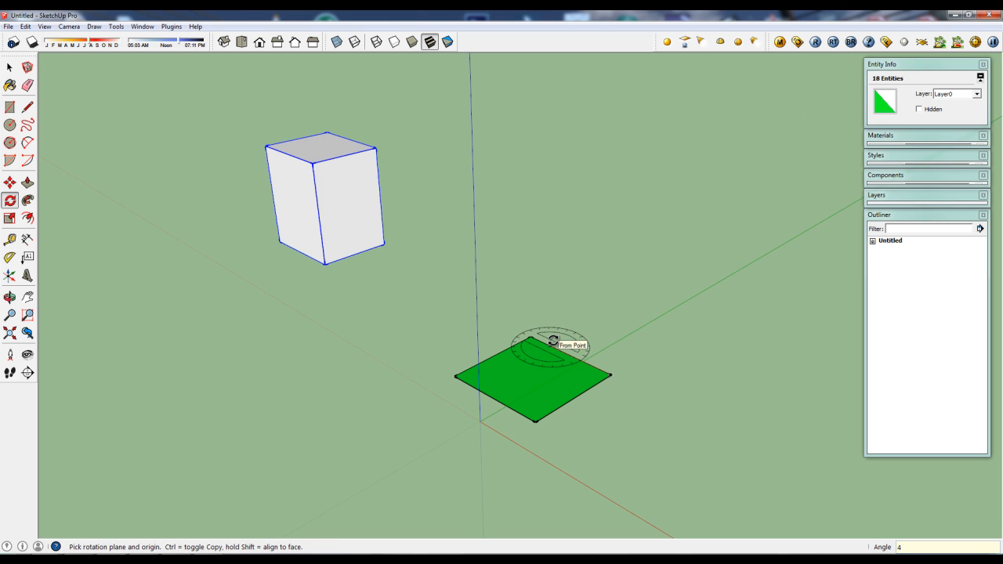
{"action": "type", "text": "5"}
{"action": "key", "text": "Return"}
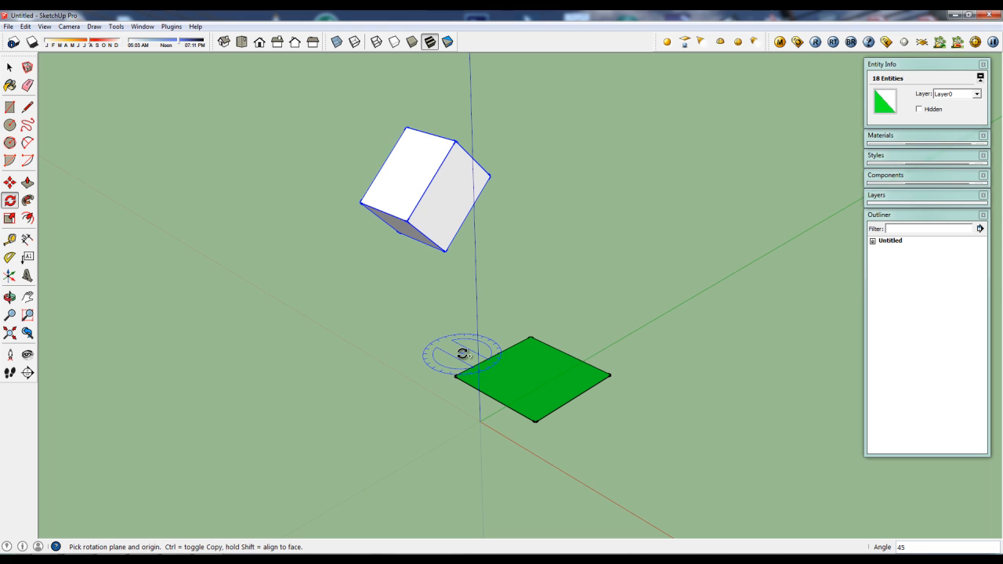
{"action": "key", "text": "ctrl+z"}
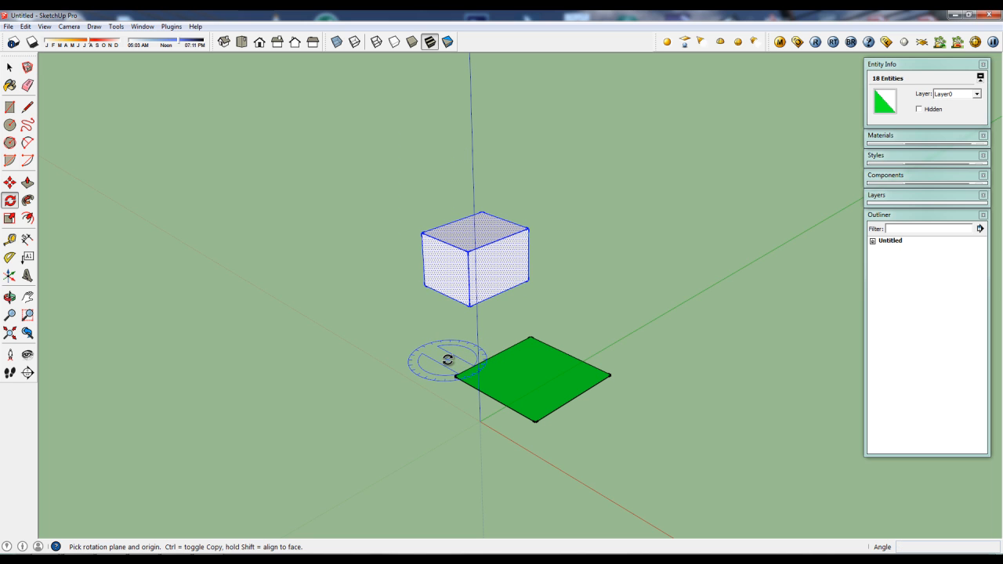
{"action": "key", "text": "space"}
{"action": "left_click", "coordinate": [466, 331]}
Step: Try rotating the box's right front face by 330 degrees on the green plane about its near bottom corner, and undo it
{"action": "mouse_move", "coordinate": [467, 331]}
{"action": "middle_mouse_down"}
{"action": "mouse_move", "coordinate": [455, 331]}
{"action": "mouse_move", "coordinate": [473, 314]}
{"action": "middle_mouse_up"}
{"action": "scroll", "coordinate": [483, 298], "scroll_direction": "up", "scroll_amount": 2}
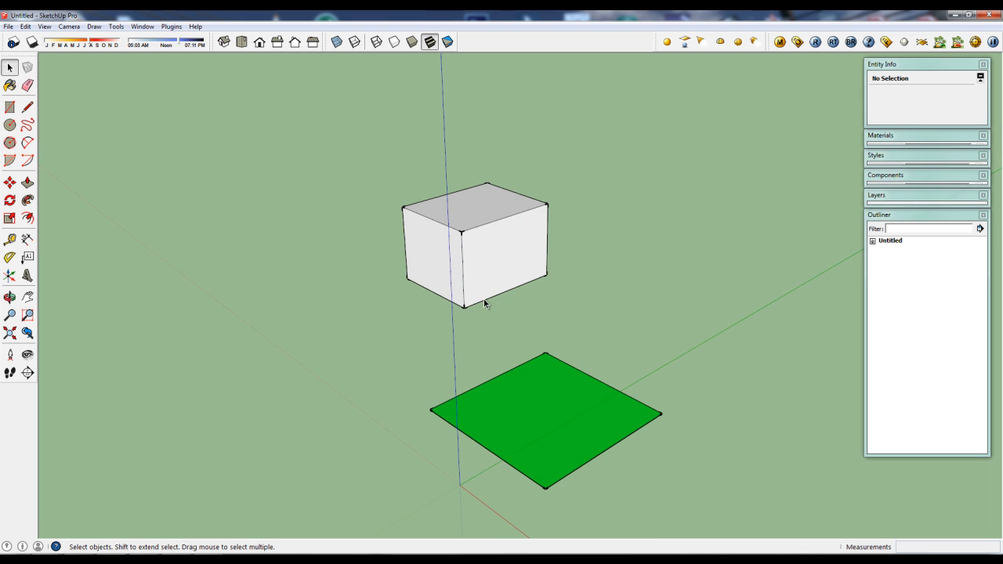
{"action": "left_click", "coordinate": [504, 258]}
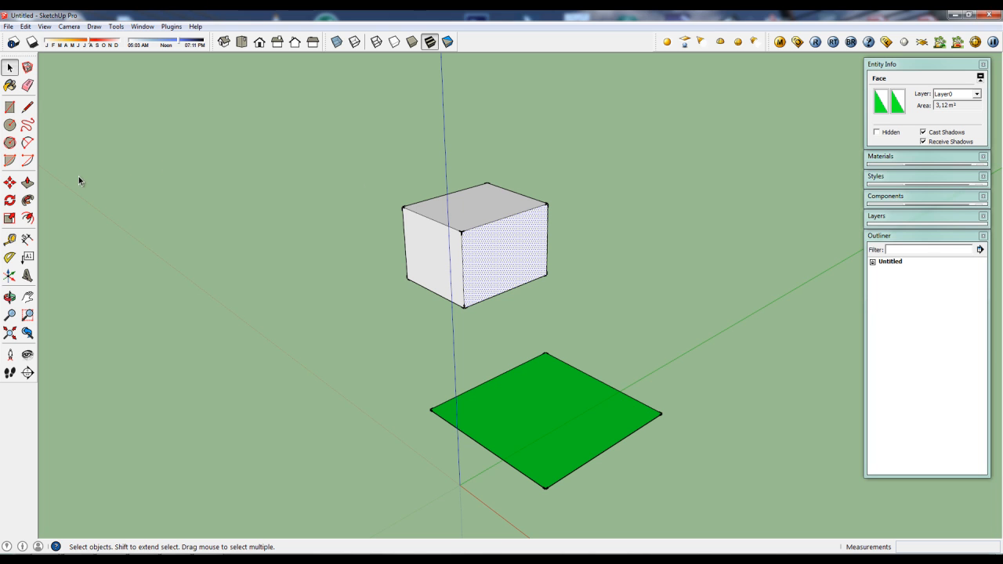
{"action": "left_click", "coordinate": [9, 200]}
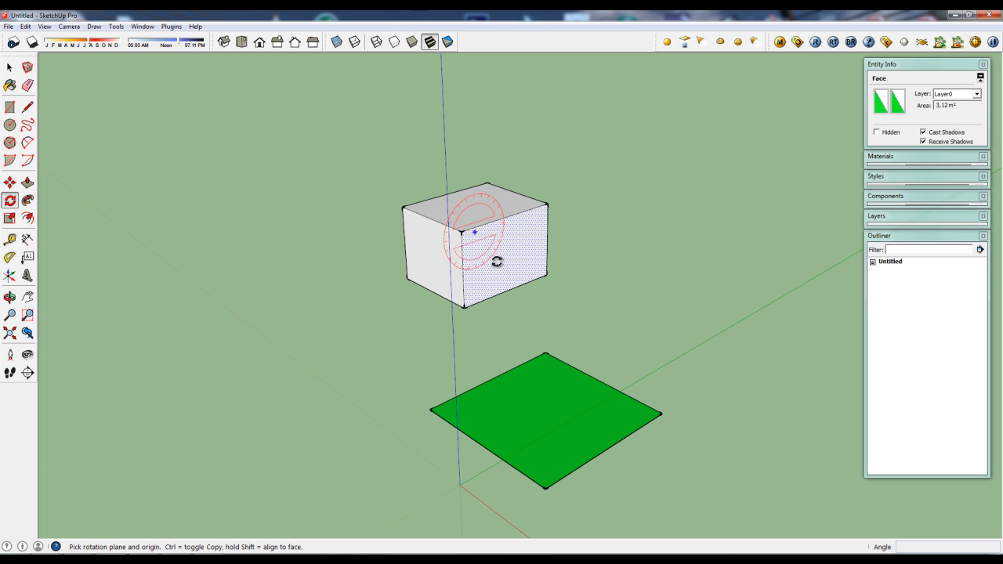
{"action": "scroll", "coordinate": [484, 262], "scroll_direction": "down", "scroll_amount": 2}
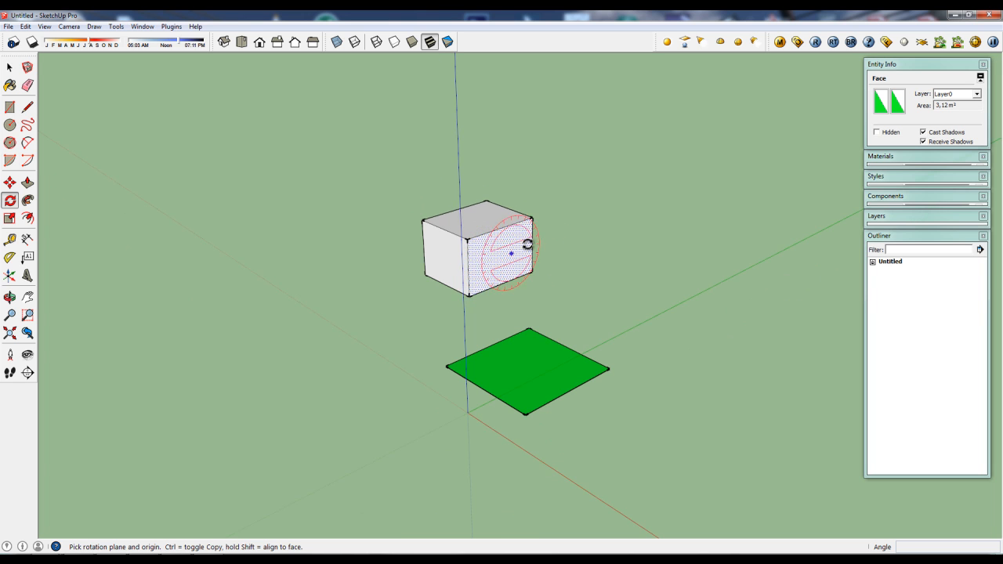
{"action": "scroll", "coordinate": [519, 264], "scroll_direction": "up", "scroll_amount": 3}
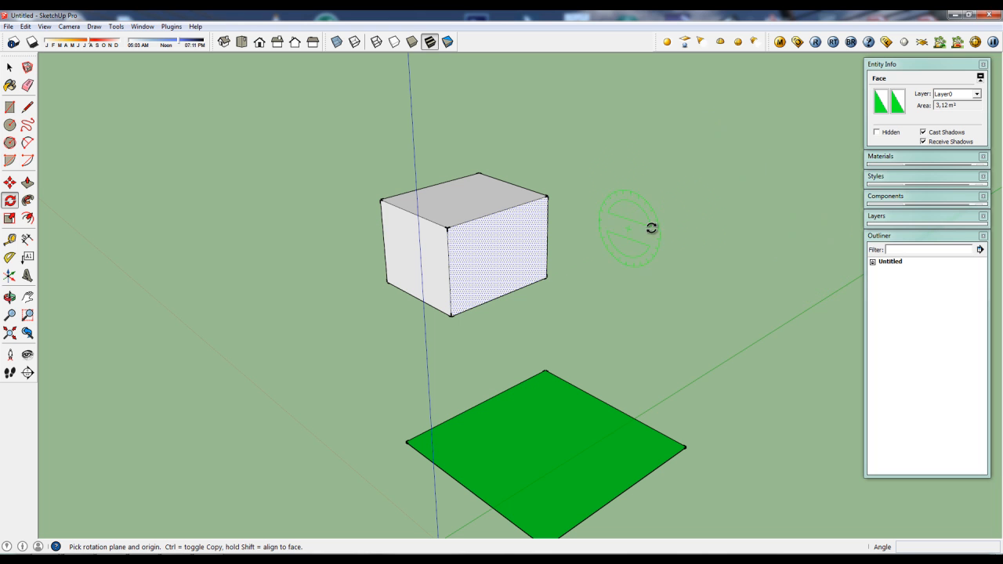
{"action": "left_click", "coordinate": [453, 317]}
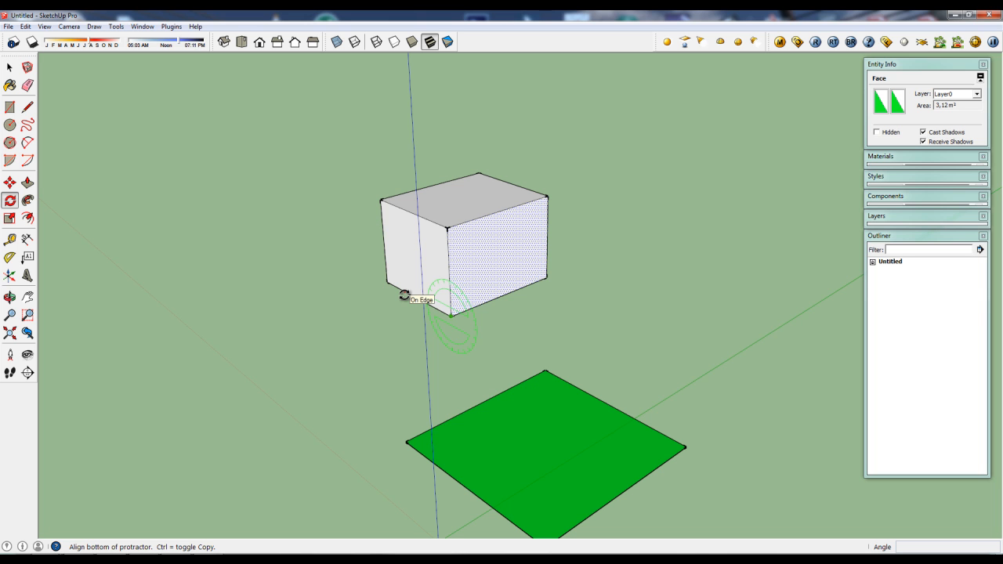
{"action": "left_click", "coordinate": [405, 295]}
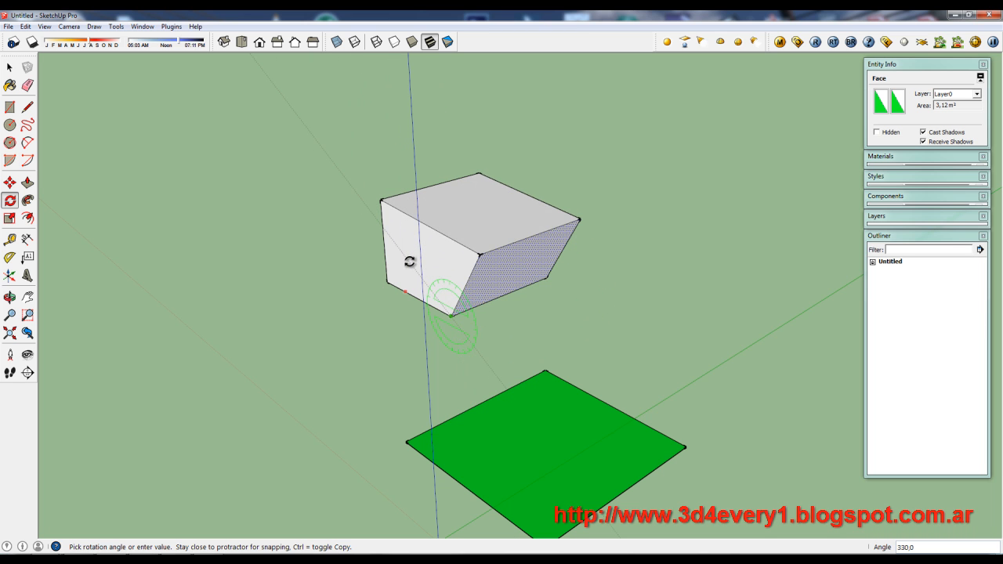
{"action": "left_click", "coordinate": [409, 261]}
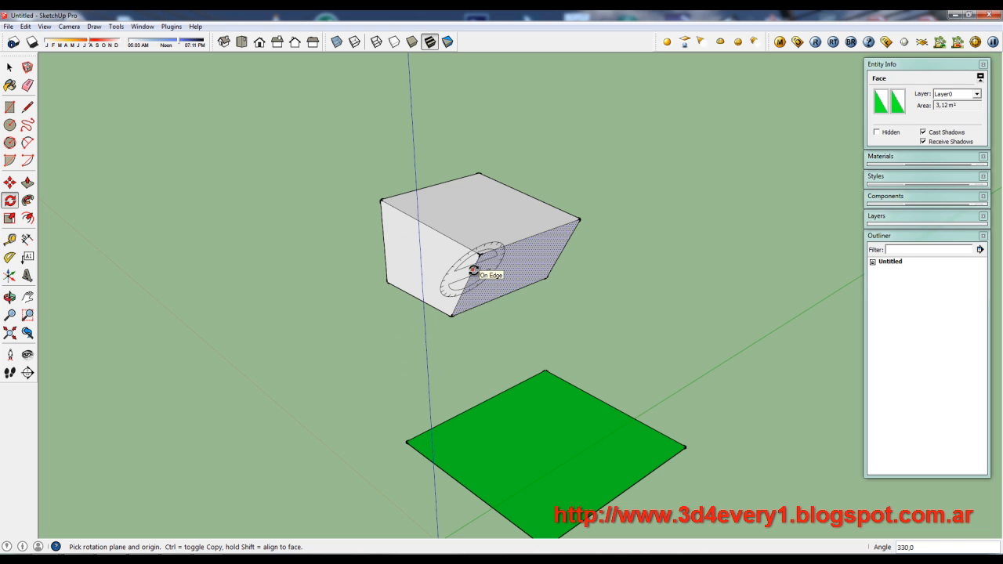
{"action": "key", "text": "ctrl+z"}
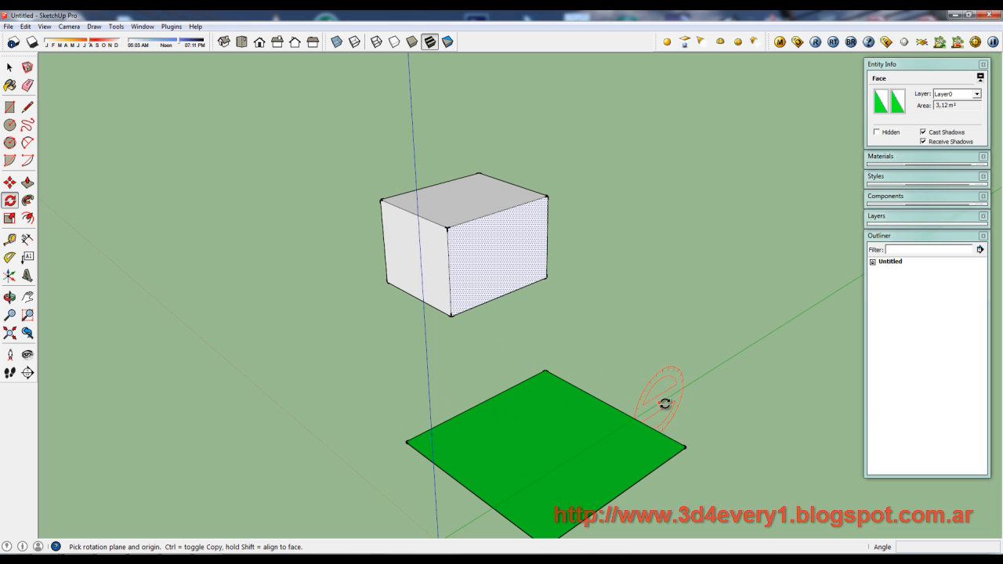
Step: Try rotating the box's right front face by 15 degrees in its own plane about its middle, then undo it and clear the selection
{"action": "left_click", "coordinate": [504, 256]}
{"action": "left_click", "coordinate": [536, 244]}
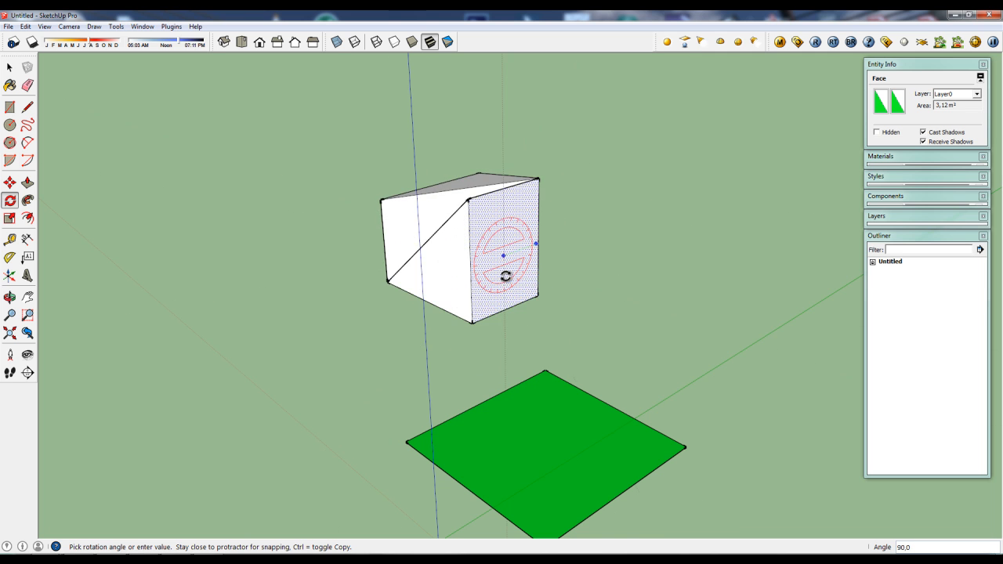
{"action": "left_click", "coordinate": [534, 233]}
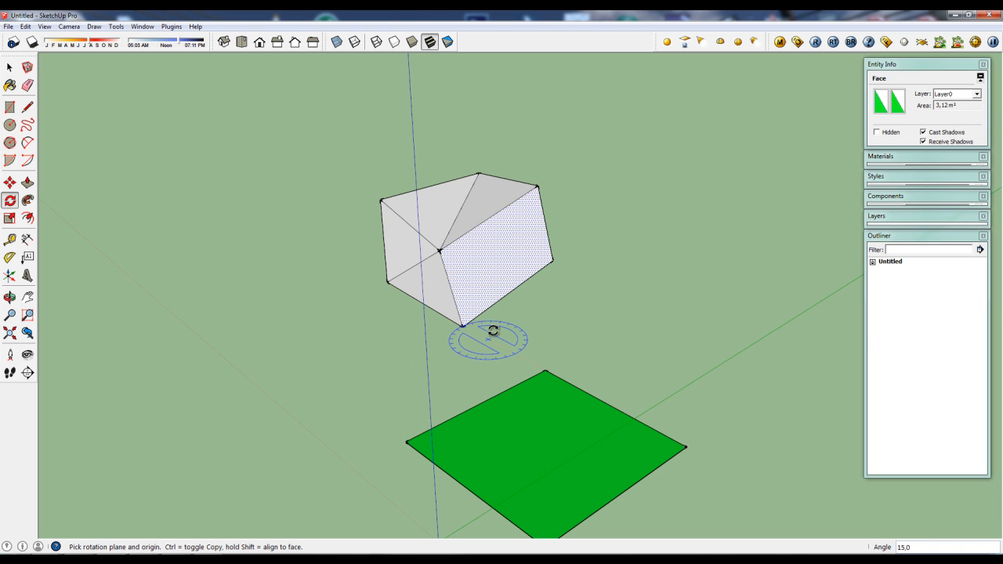
{"action": "key", "text": "ctrl+z"}
{"action": "scroll", "coordinate": [502, 334], "scroll_direction": "down", "scroll_amount": 2}
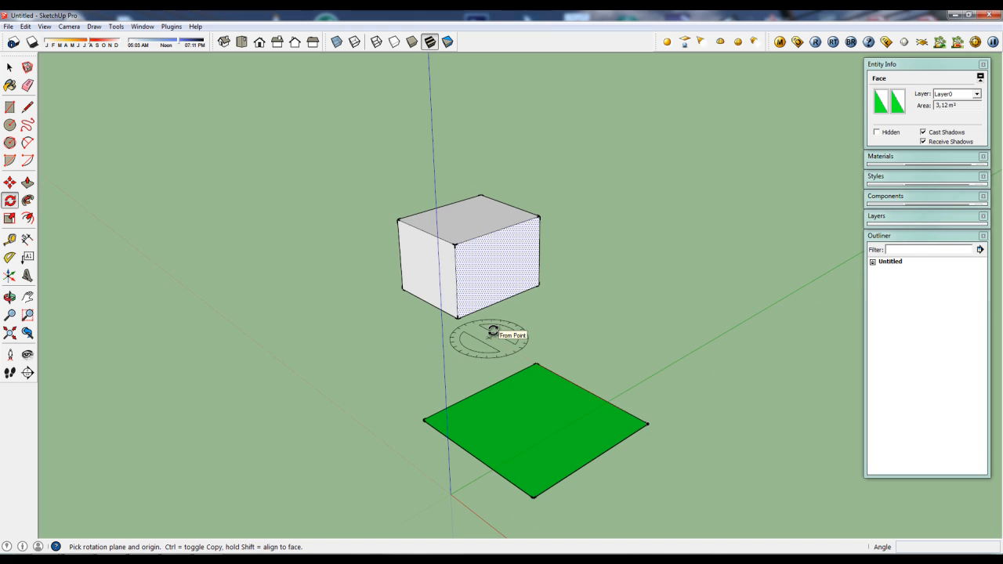
{"action": "key", "text": "space"}
{"action": "scroll", "coordinate": [461, 323], "scroll_direction": "down", "scroll_amount": 3}
{"action": "left_click", "coordinate": [467, 359]}
{"action": "middle_click_drag", "start_coordinate": [490, 414], "coordinate": [453, 371], "text": "shift"}
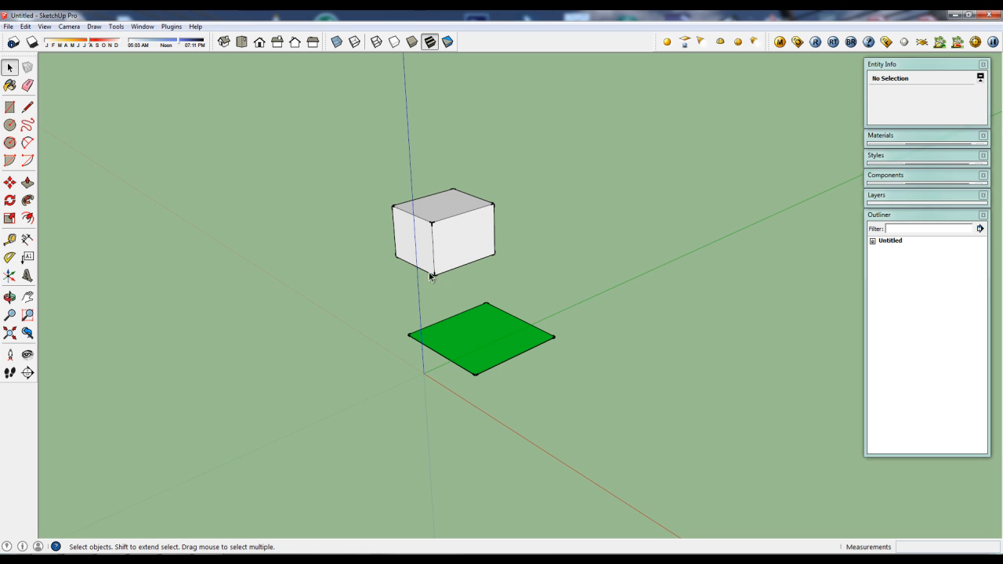
Step: Draw a diagonal line across the box's right front face and Push/Pull the upper corner away about 1.74 m to leave a slope
{"action": "left_click", "coordinate": [9, 200]}
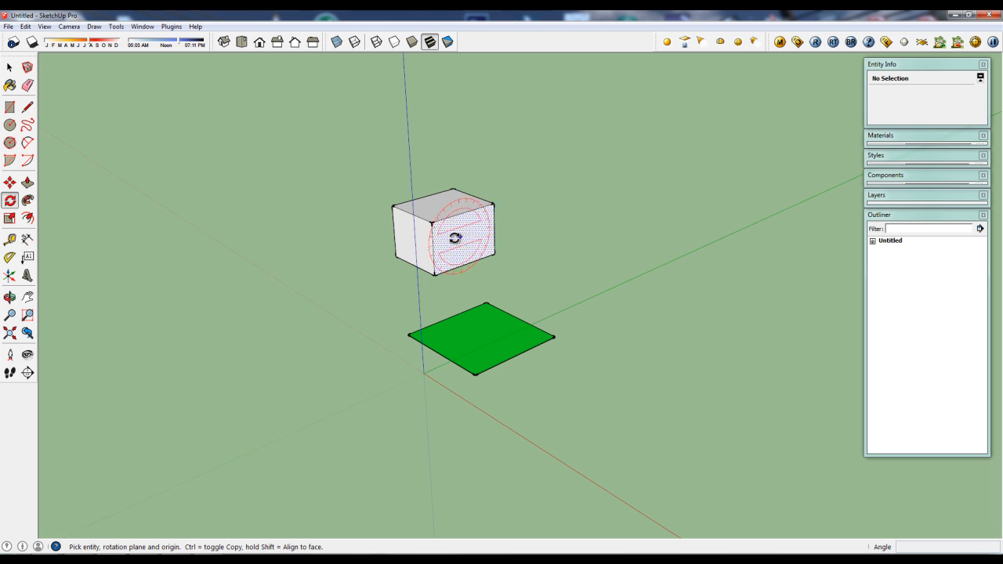
{"action": "scroll", "coordinate": [448, 227], "scroll_direction": "up", "scroll_amount": 5}
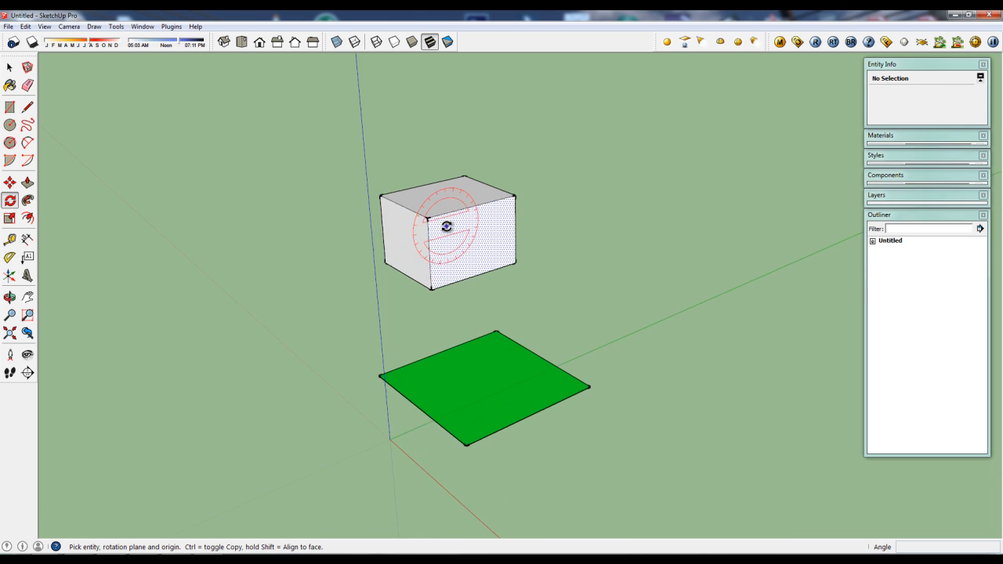
{"action": "key", "text": "l"}
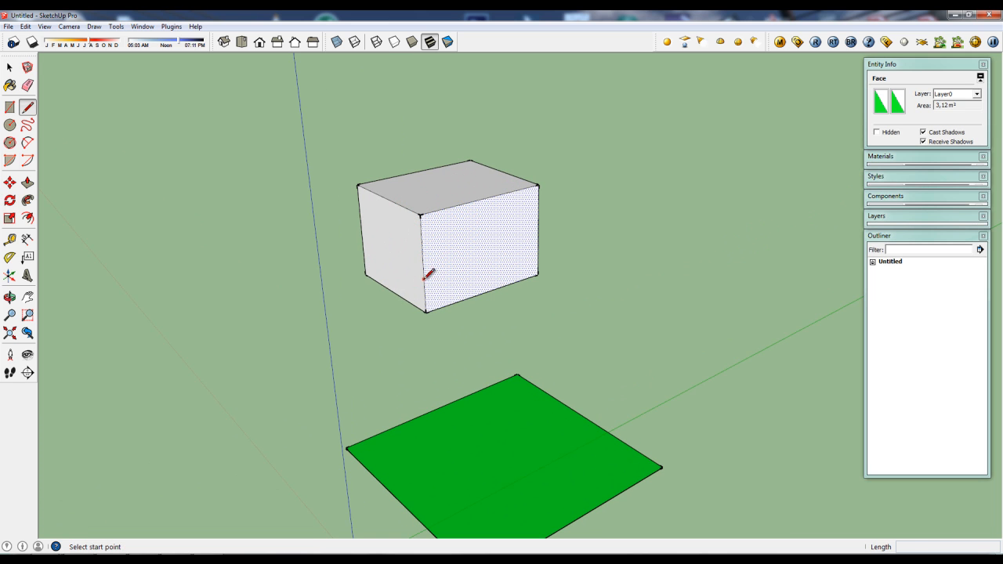
{"action": "left_click", "coordinate": [424, 280]}
{"action": "left_click", "coordinate": [471, 203]}
{"action": "key", "text": "p"}
{"action": "left_click", "coordinate": [447, 229]}
{"action": "left_click", "coordinate": [361, 188]}
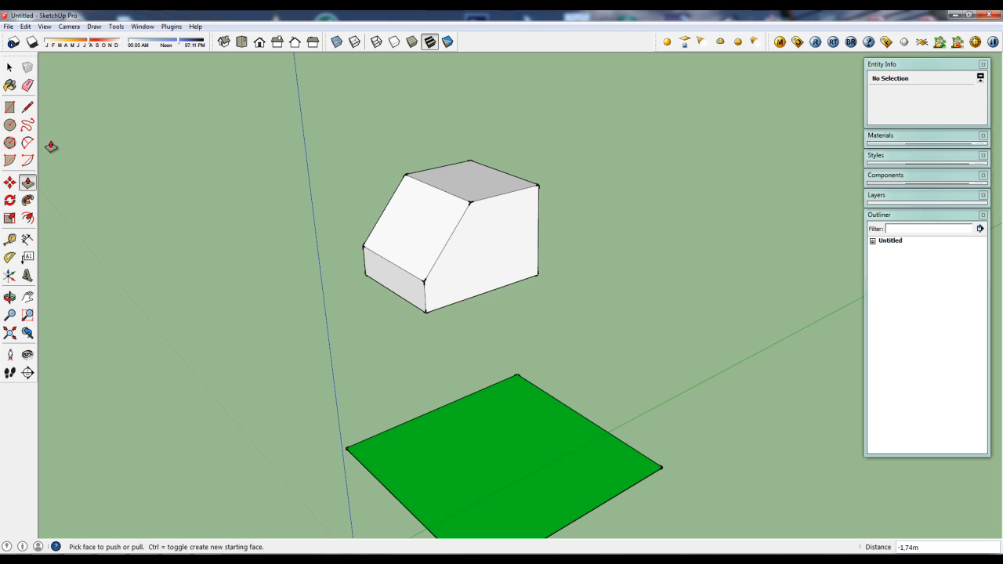
Step: Try starting a rotation at the green square's far left corner with the protractor aligned to the box's sloped face, then cancel it
{"action": "left_click", "coordinate": [9, 200]}
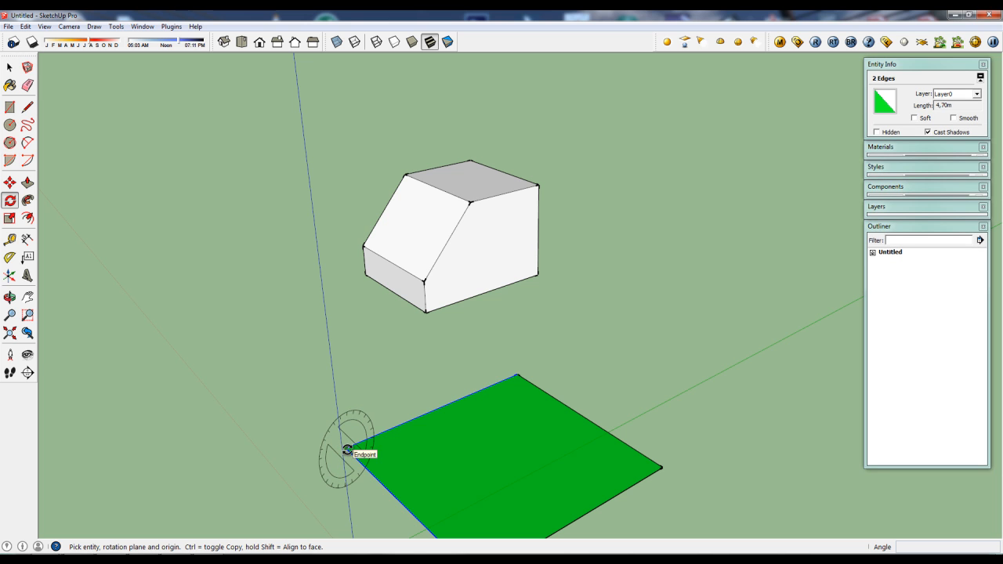
{"action": "left_click_drag", "start_coordinate": [348, 450], "coordinate": [368, 464]}
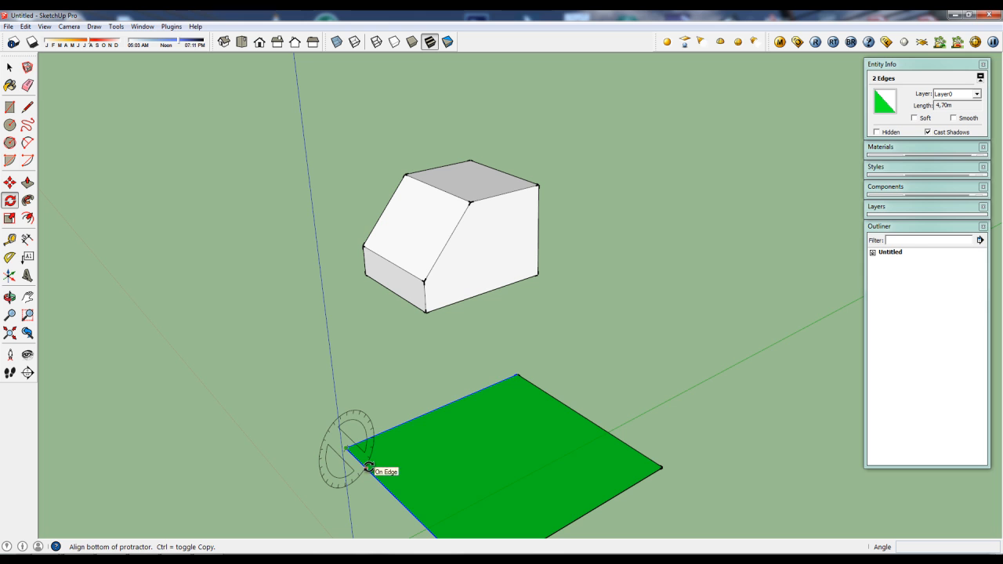
{"action": "left_click", "coordinate": [369, 467]}
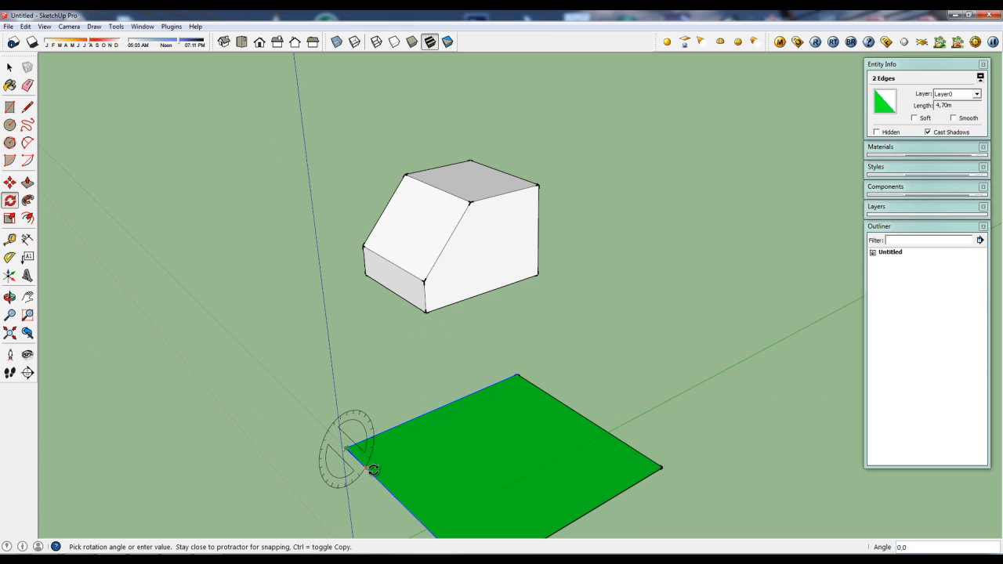
{"action": "key", "text": "Escape"}
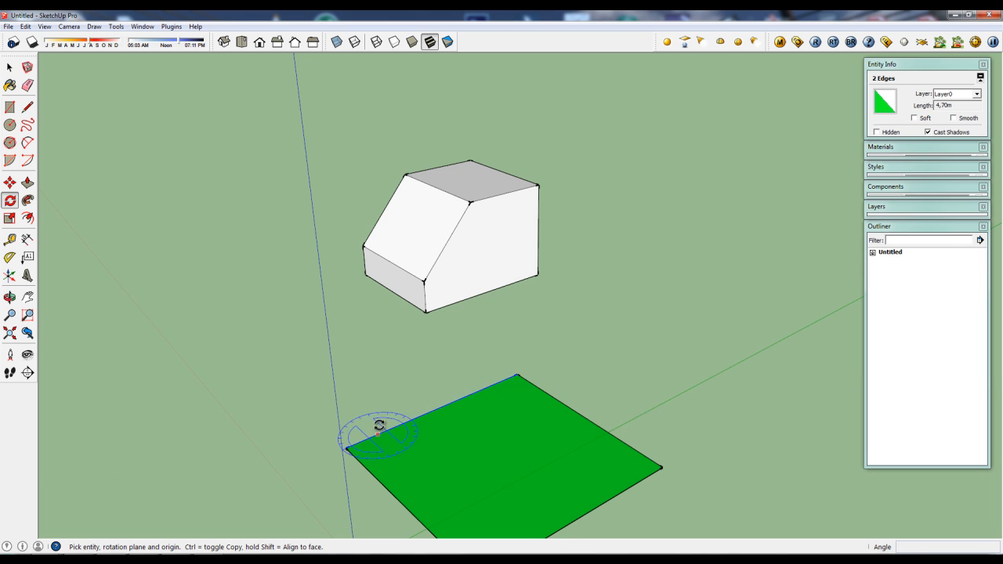
Step: Rotate a copy of the green square by 180 degrees on the red plane about its near corner
{"action": "scroll", "coordinate": [388, 416], "scroll_direction": "down", "scroll_amount": 2}
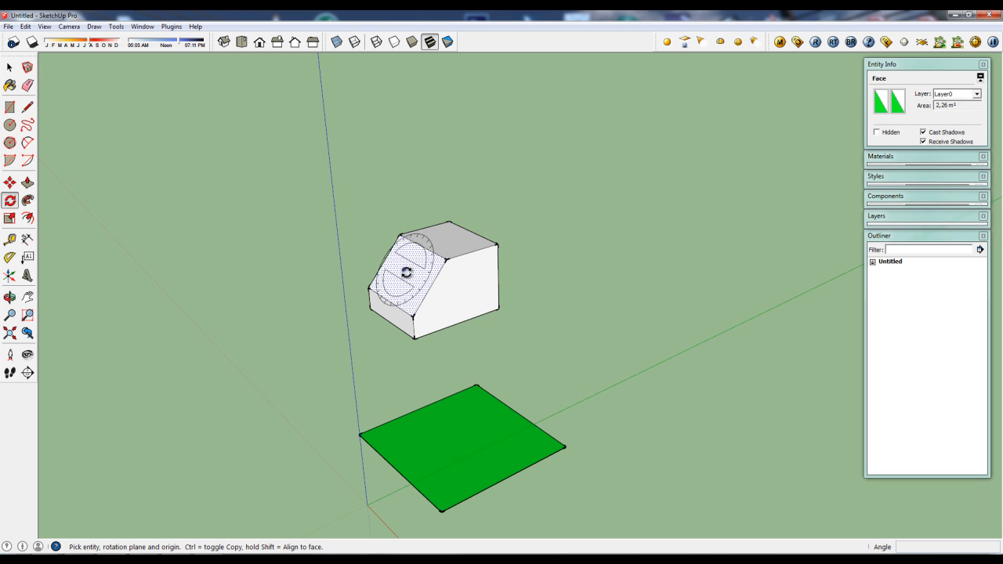
{"action": "middle_click_drag", "start_coordinate": [413, 272], "coordinate": [476, 366]}
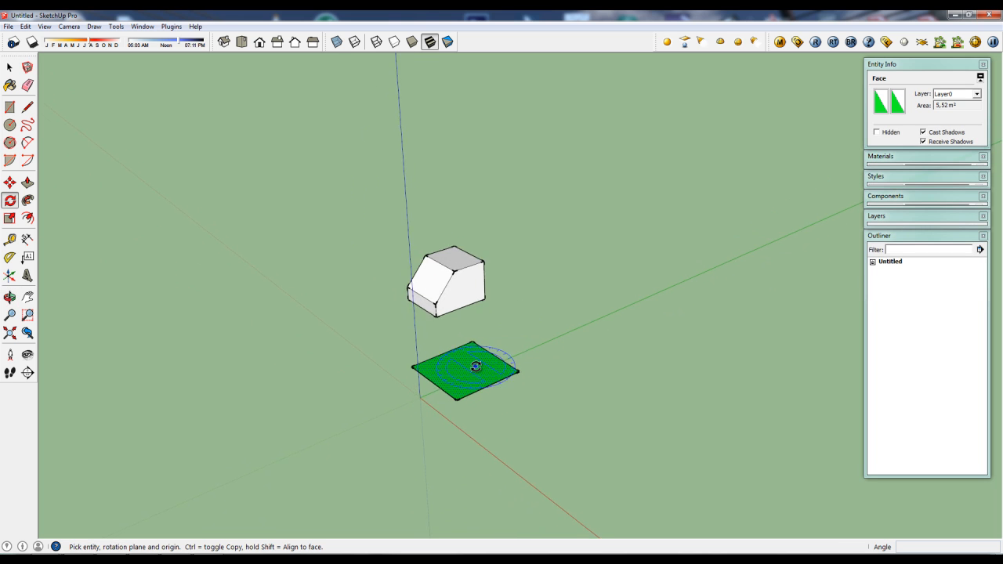
{"action": "scroll", "coordinate": [476, 366], "scroll_direction": "up", "scroll_amount": 3}
{"action": "scroll", "coordinate": [458, 335], "scroll_direction": "down", "scroll_amount": 3}
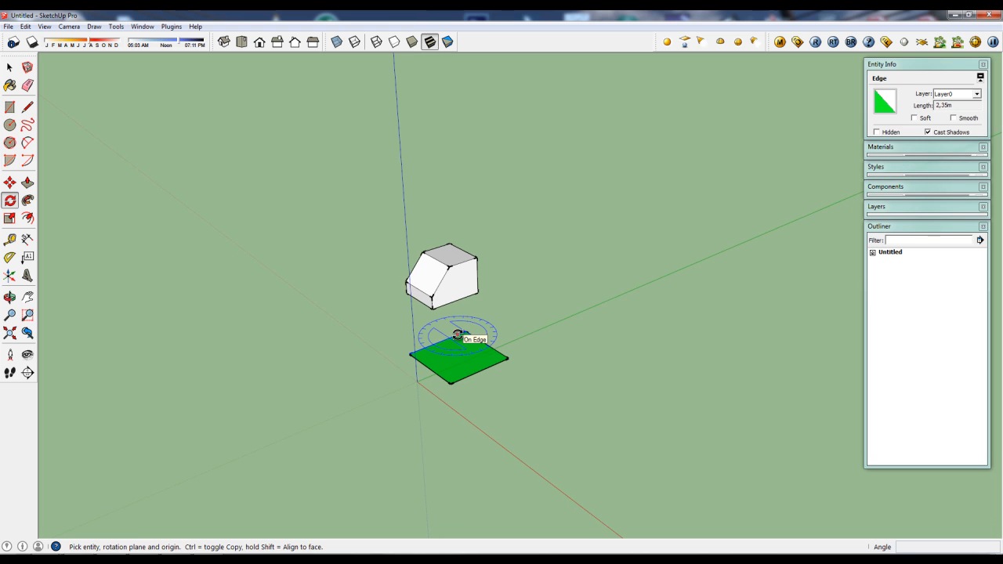
{"action": "key", "text": "space"}
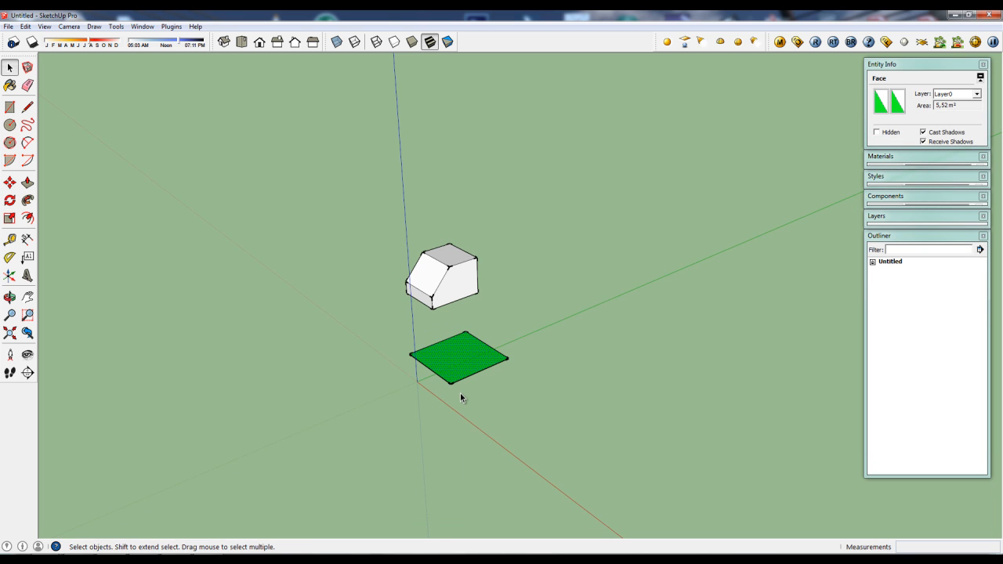
{"action": "key", "text": "q"}
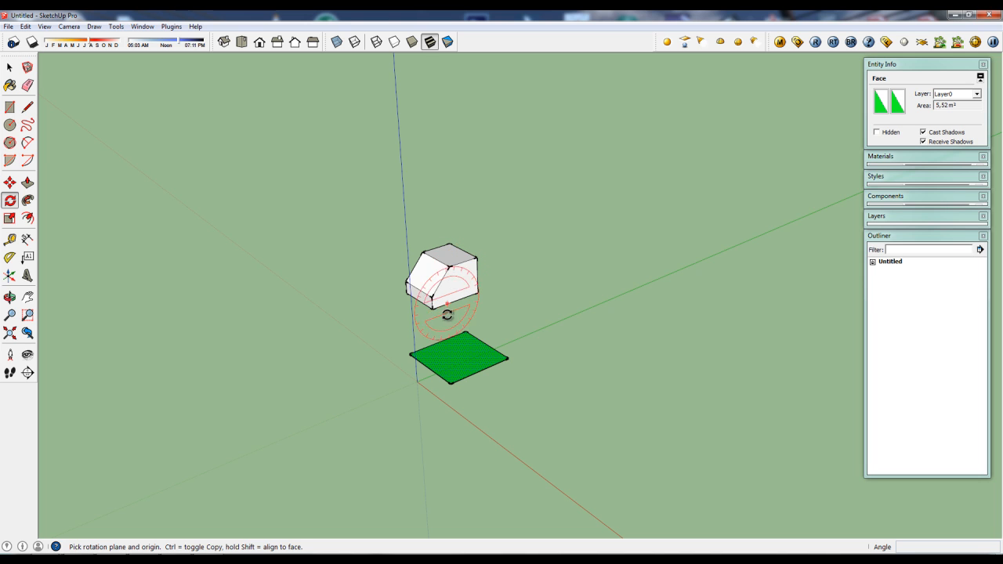
{"action": "left_click", "coordinate": [450, 382]}
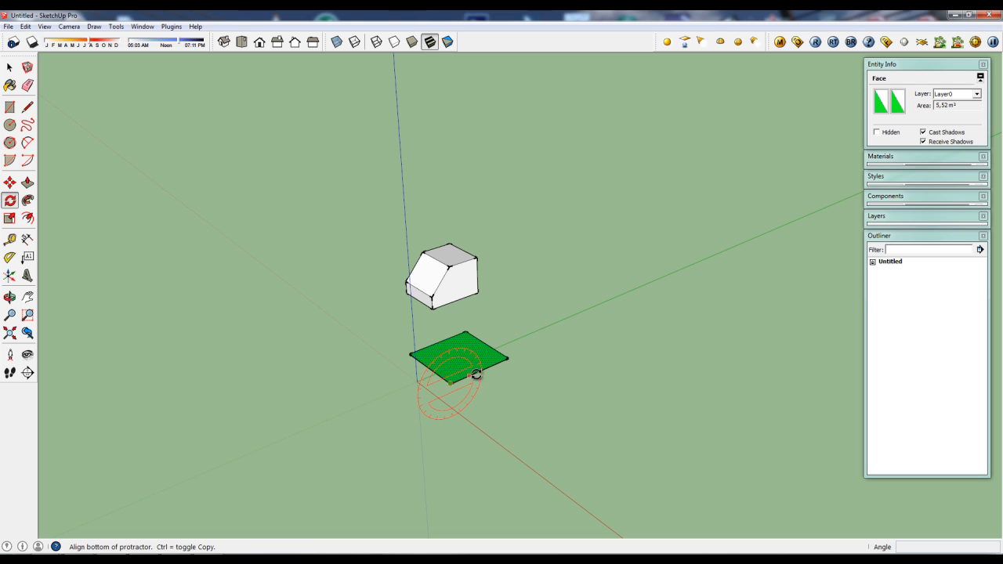
{"action": "left_click", "coordinate": [555, 342]}
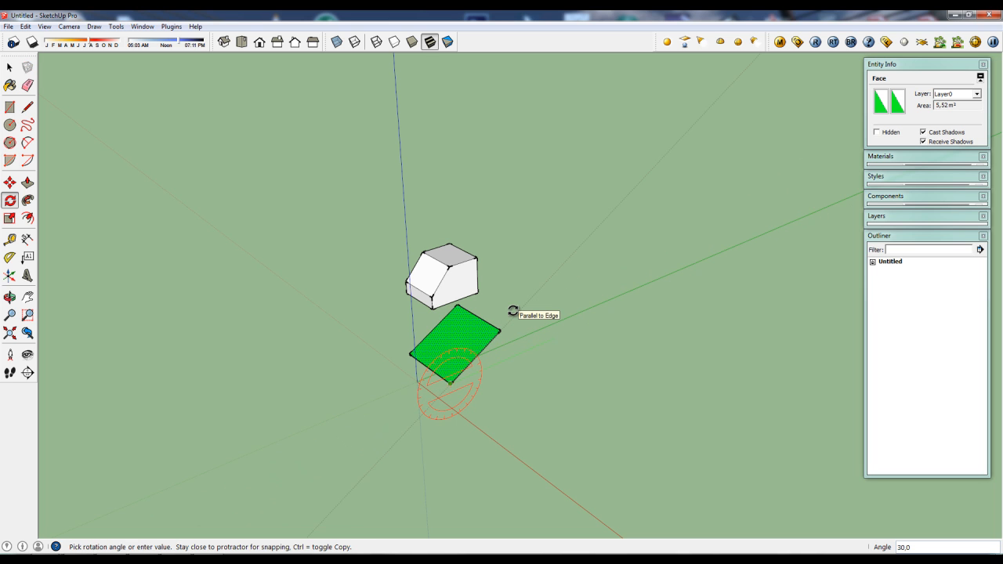
{"action": "key", "text": "ctrl"}
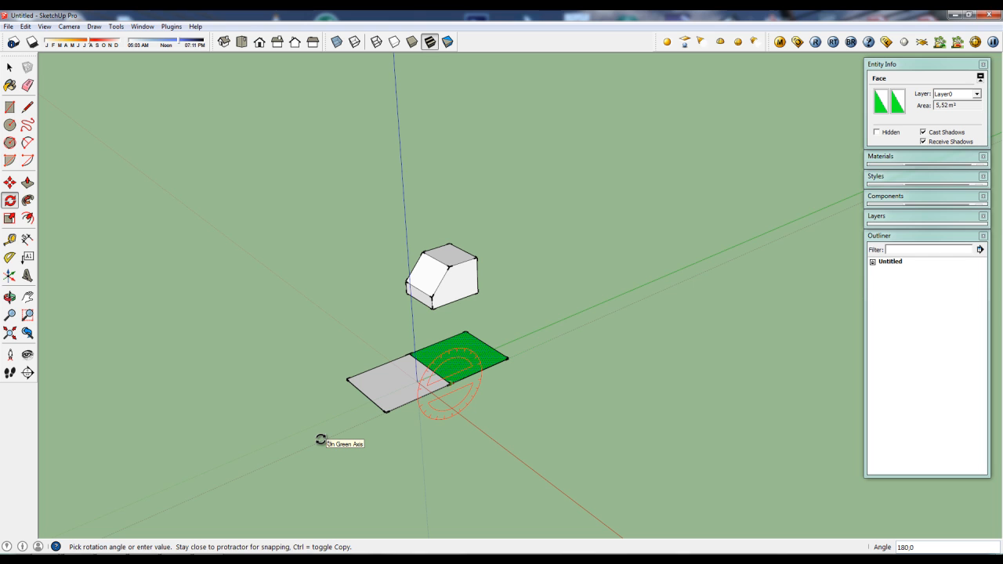
{"action": "left_click", "coordinate": [321, 439]}
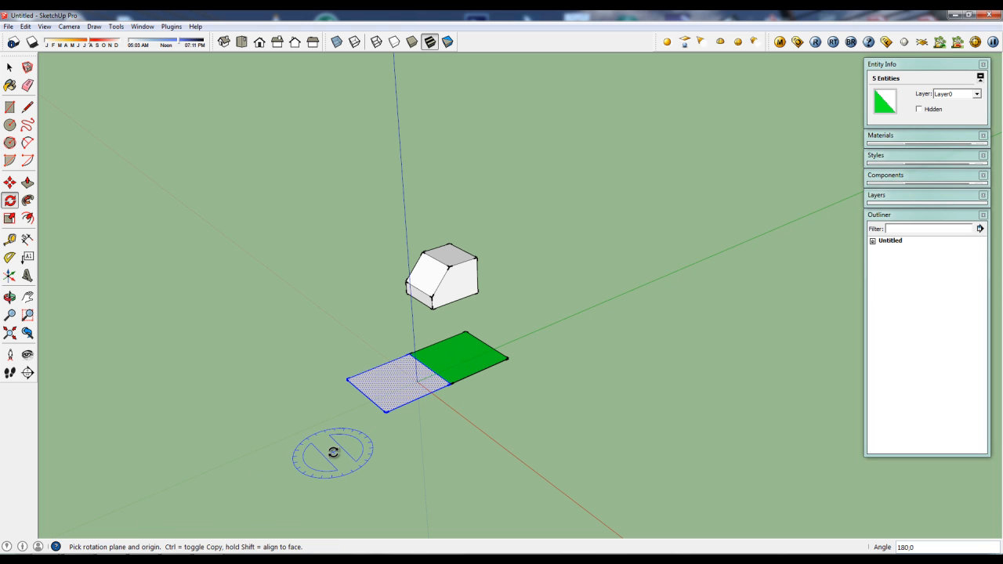
Step: Try dividing the 180-degree rotated copy into equal intervals, including /20 and /3, and undo the rotated copies
{"action": "key", "text": "Return"}
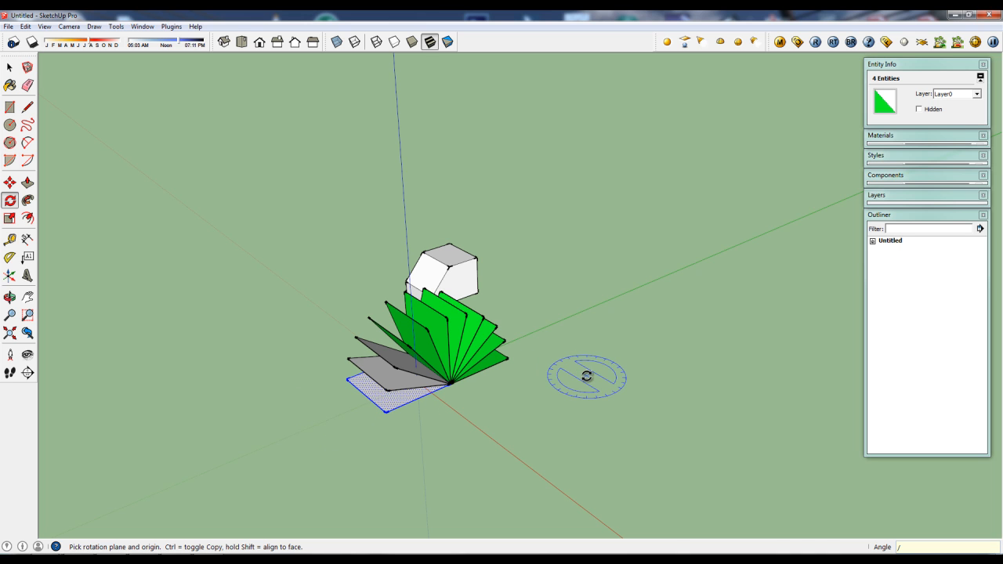
{"action": "key", "text": "Return"}
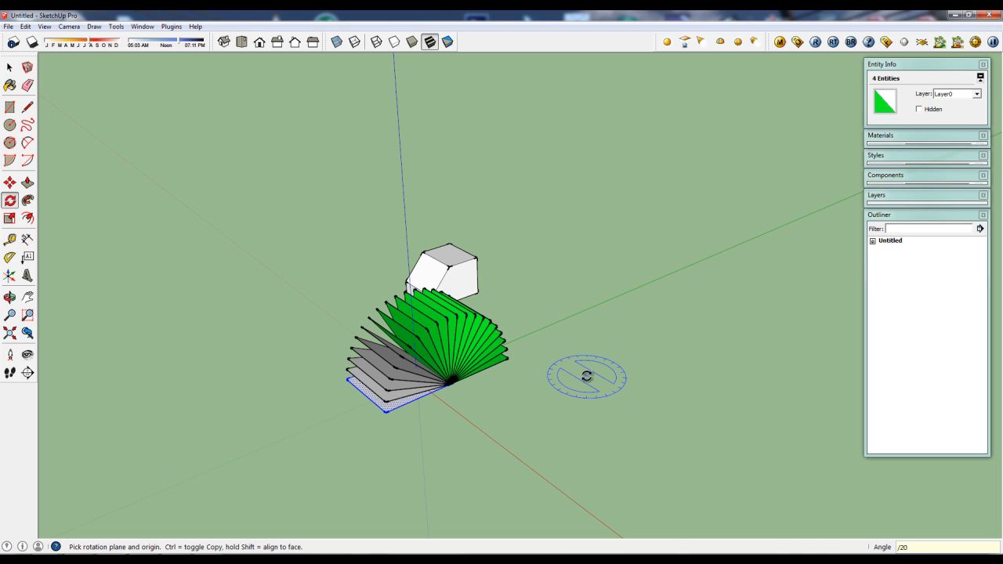
{"action": "key", "text": "Return"}
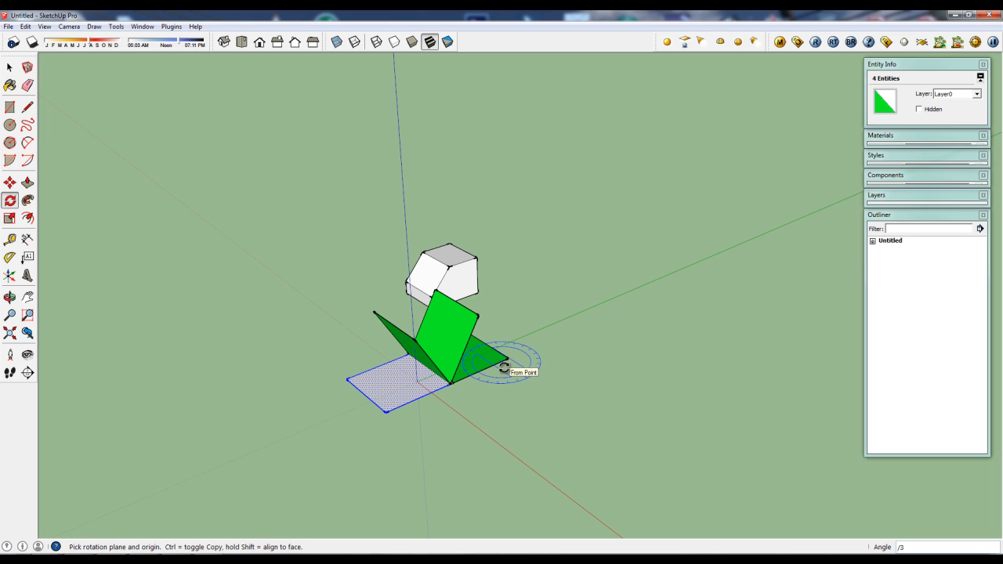
{"action": "key", "text": "ctrl+z"}
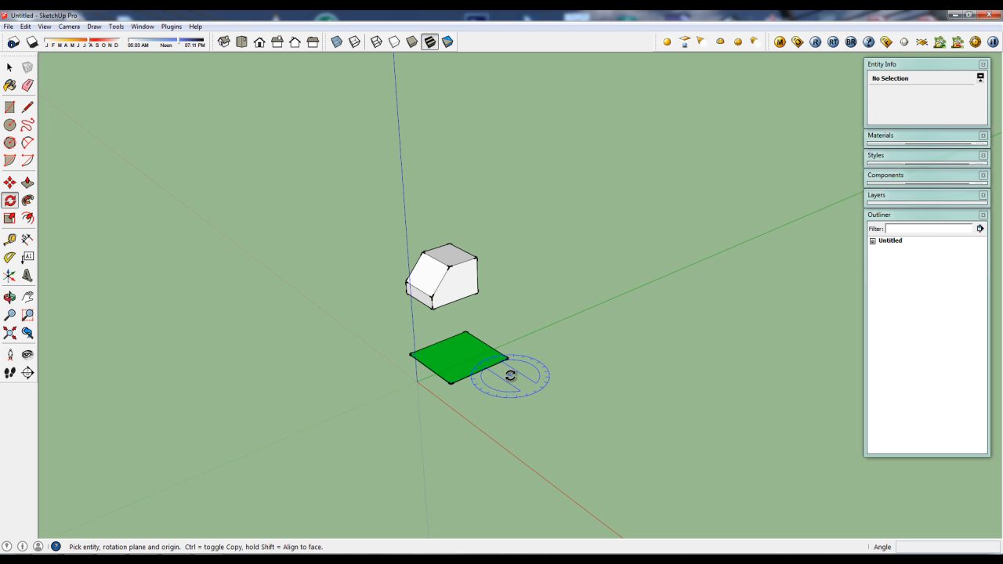
Step: Rotate a copy of the green square by 10 degrees on the red plane about a pivot point outside its near left edge
{"action": "key", "text": "space"}
{"action": "left_click", "coordinate": [465, 359]}
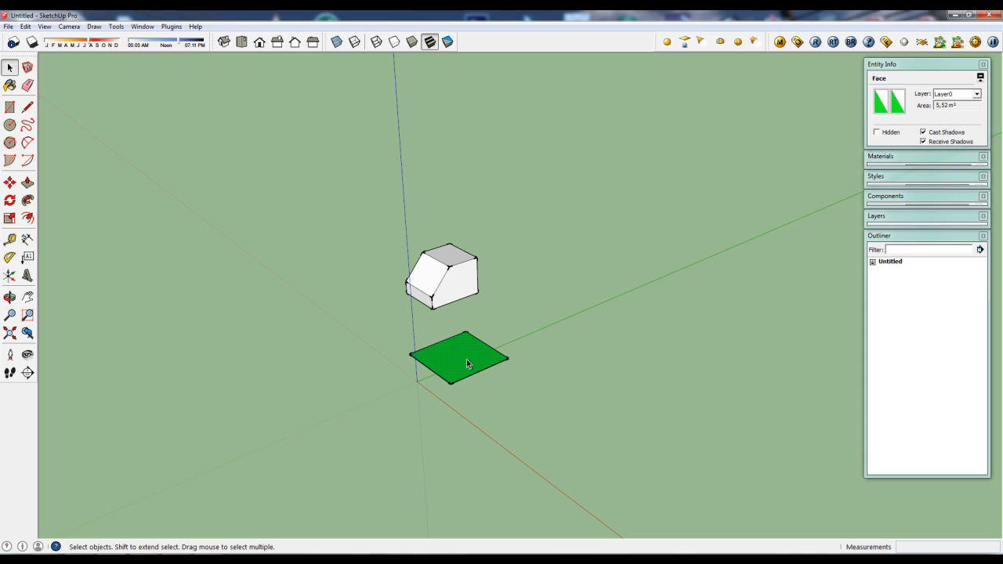
{"action": "left_click", "coordinate": [9, 200]}
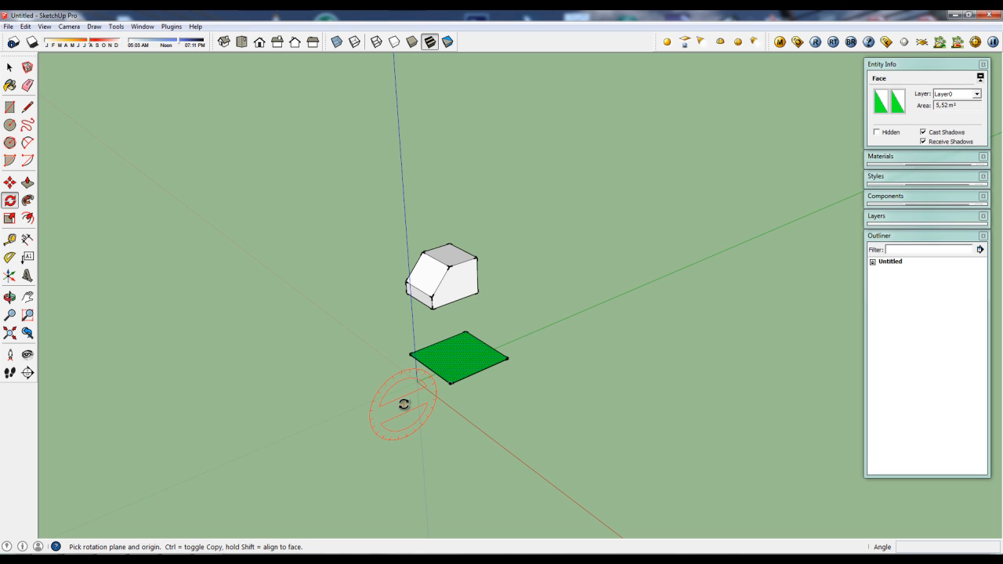
{"action": "left_click", "coordinate": [404, 404]}
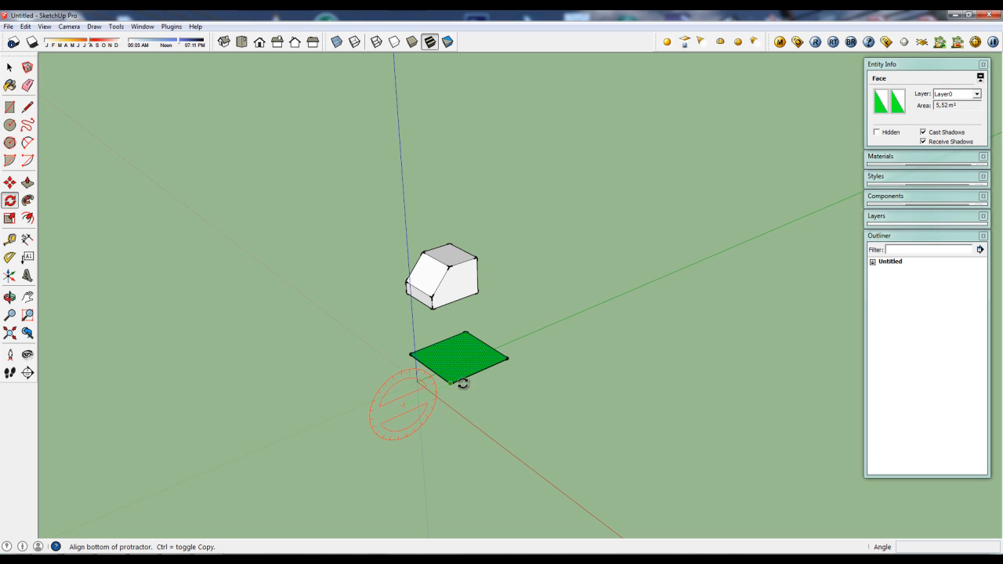
{"action": "left_click", "coordinate": [558, 340]}
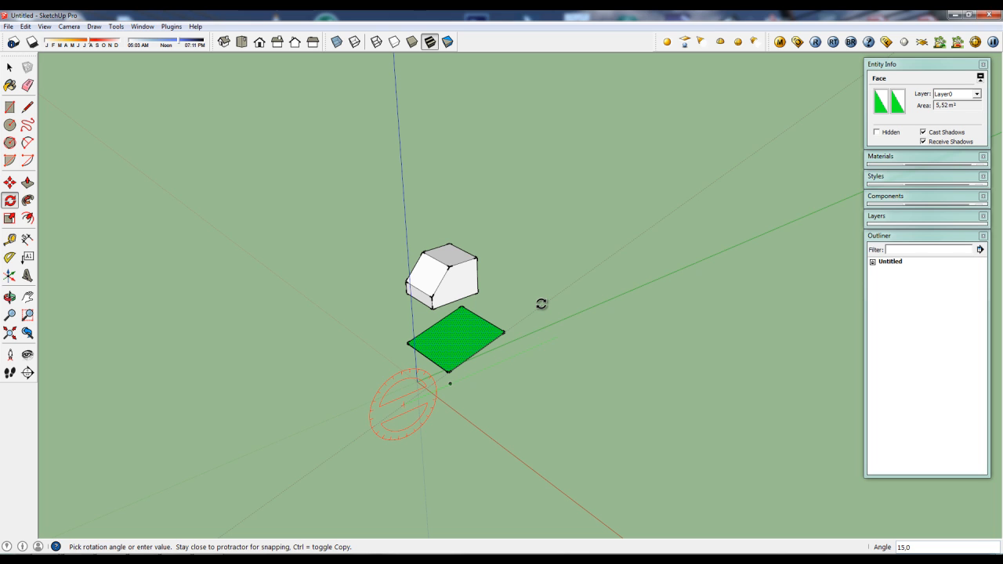
{"action": "key", "text": "ctrl"}
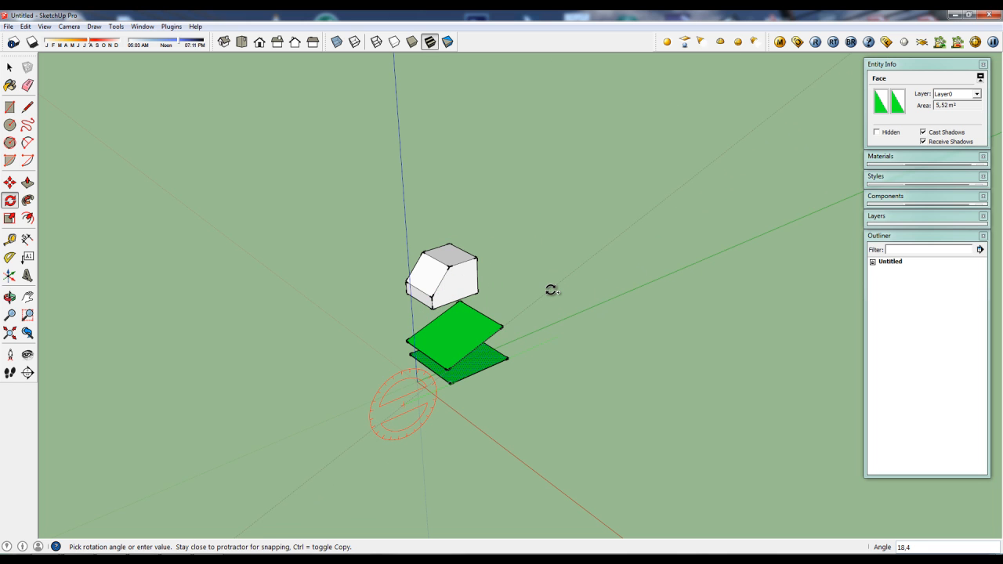
{"action": "type", "text": "10"}
{"action": "key", "text": "Return"}
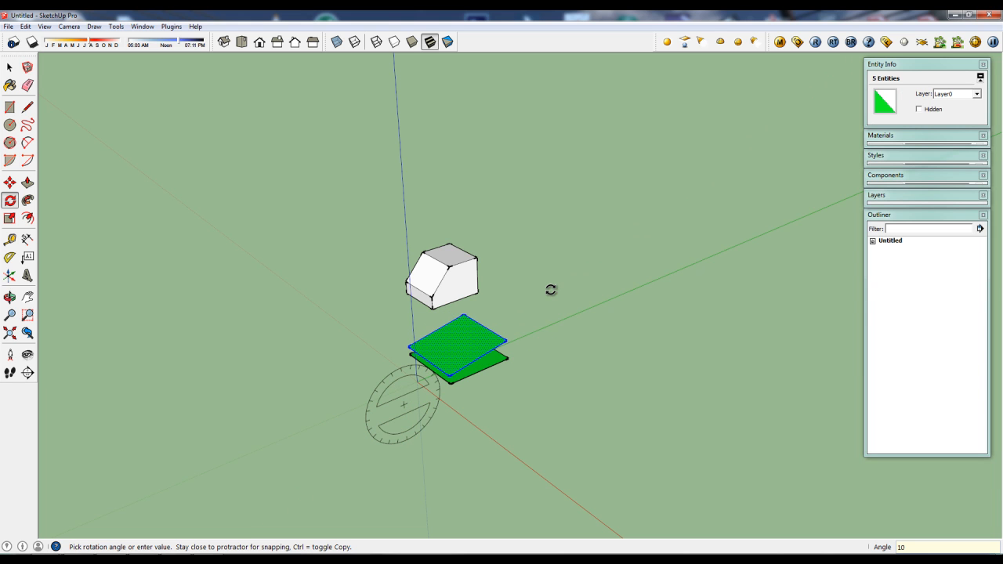
Step: Try repeating the 10-degree rotated copy 5x, 20x, 30x and 16x, then undo the whole radial array
{"action": "key", "text": "Return"}
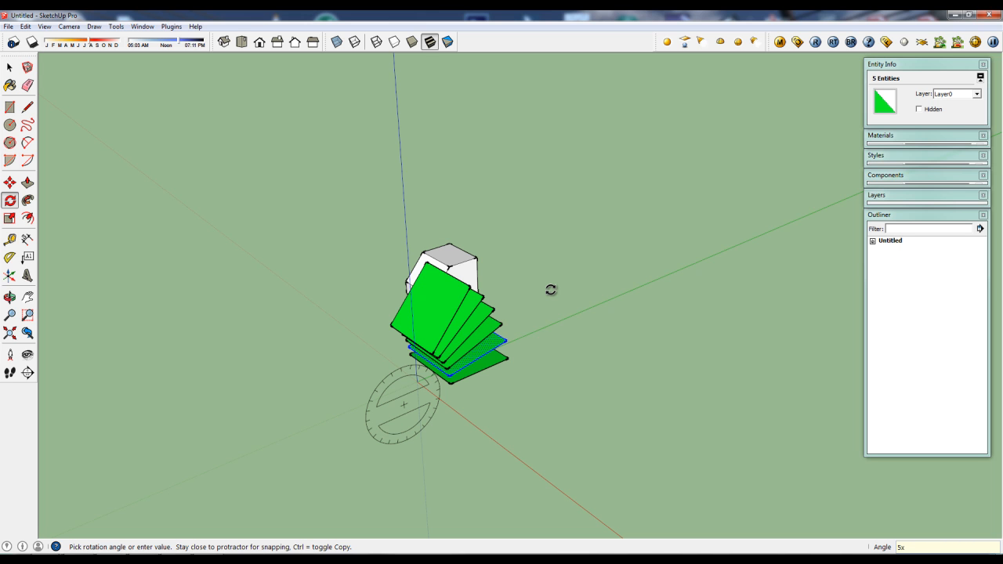
{"action": "type", "text": "20x"}
{"action": "key", "text": "Return"}
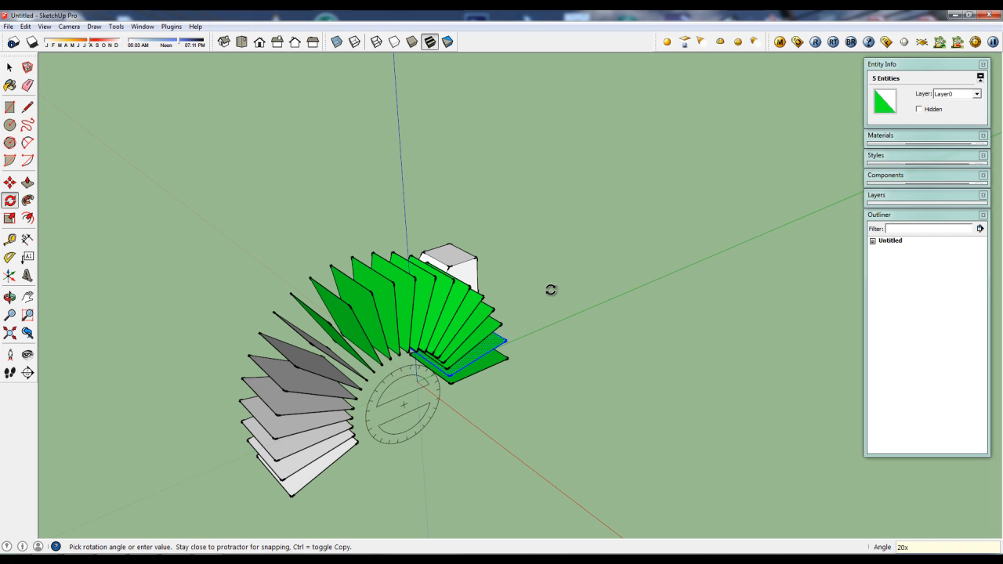
{"action": "type", "text": "30x"}
{"action": "key", "text": "Return"}
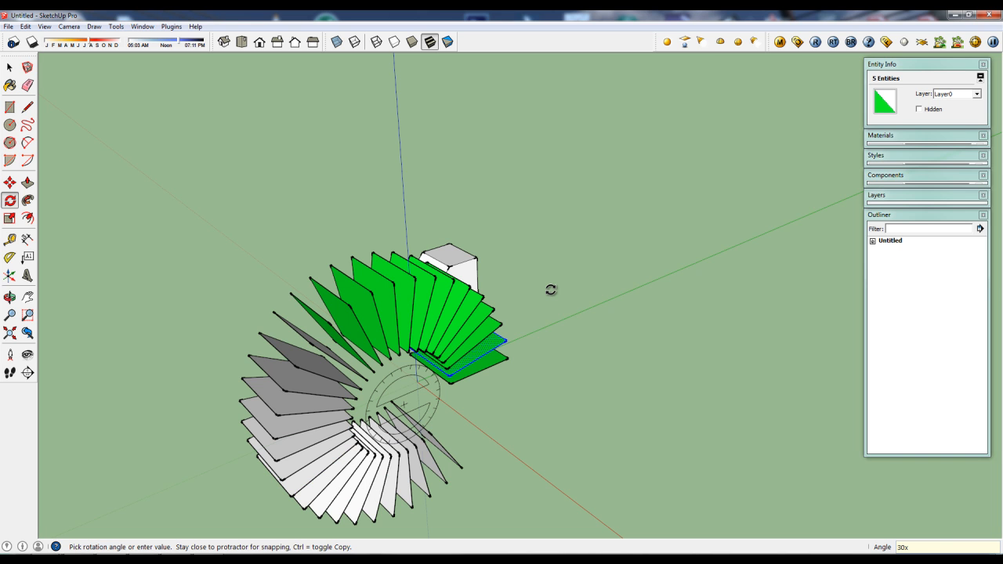
{"action": "type", "text": "16x"}
{"action": "key", "text": "Return"}
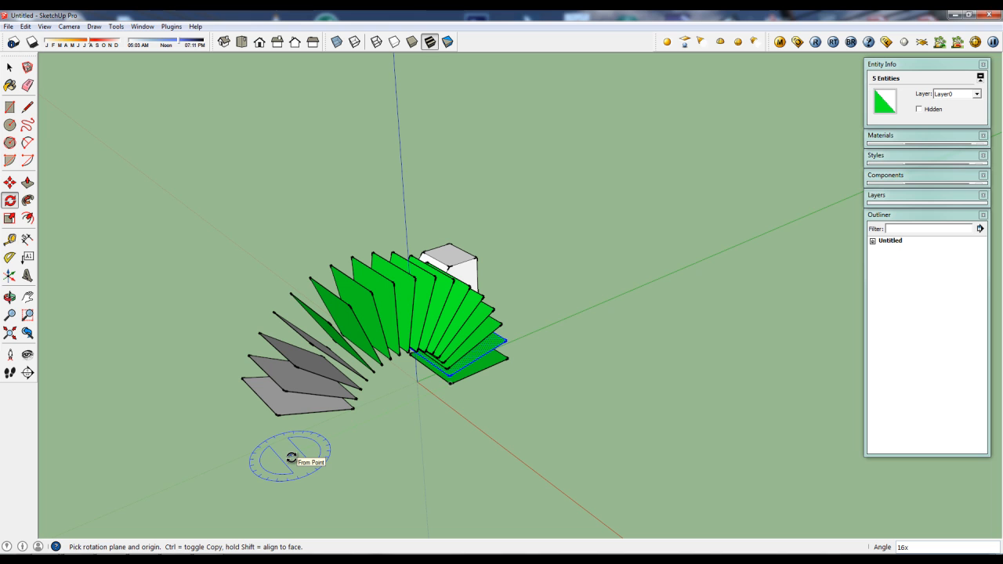
{"action": "key", "text": "ctrl+z"}
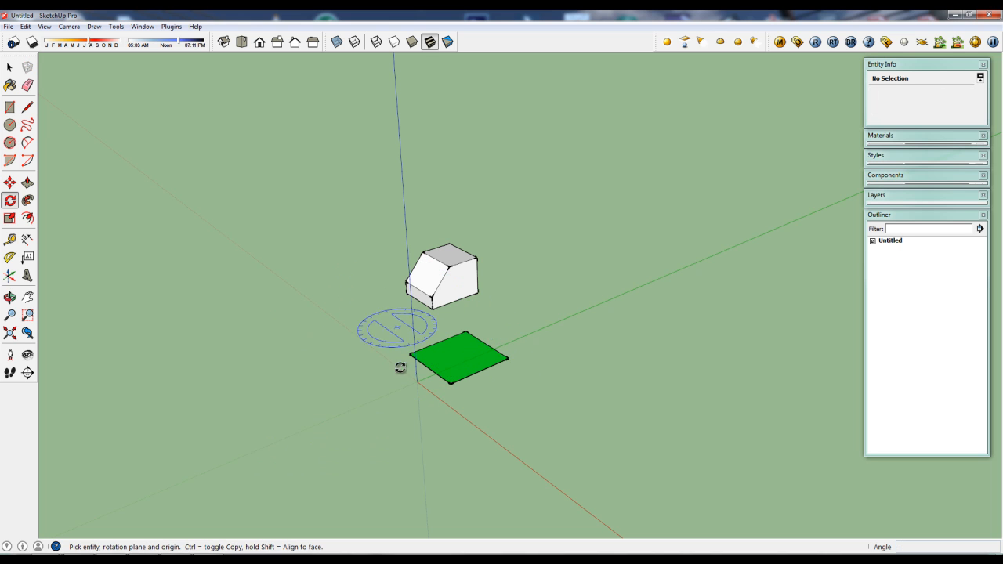
Step: Rotate a copy of the green square by 5 degrees around its near right edge, using a custom rotation axis along the green axis
{"action": "key", "text": "space"}
{"action": "left_click", "coordinate": [463, 365]}
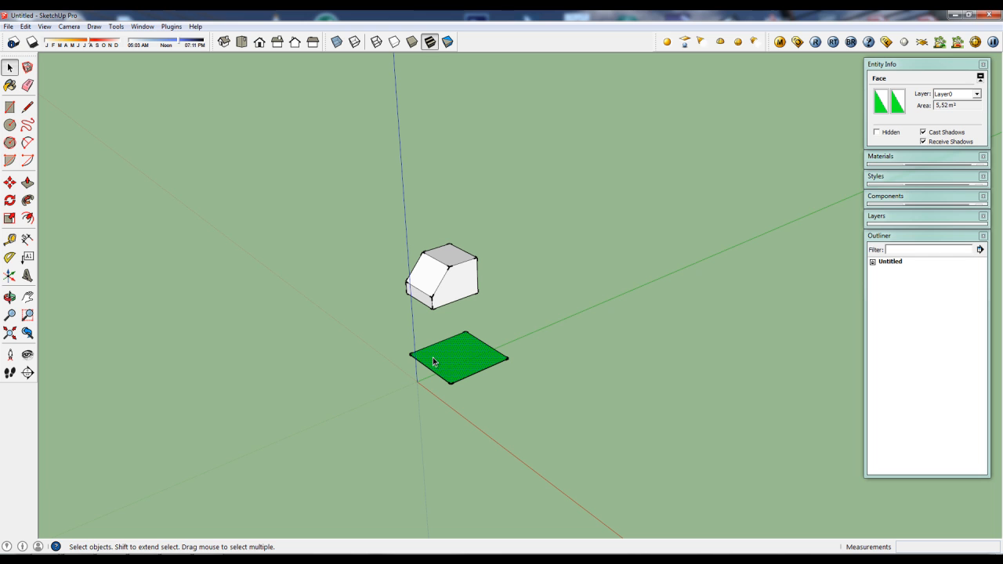
{"action": "left_click", "coordinate": [10, 200]}
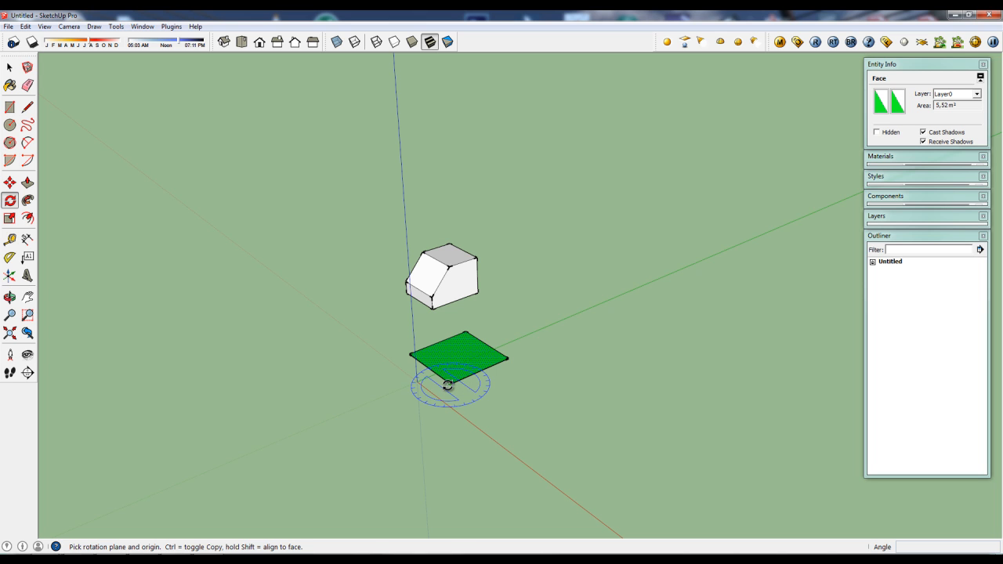
{"action": "left_click_drag", "start_coordinate": [447, 385], "coordinate": [642, 297]}
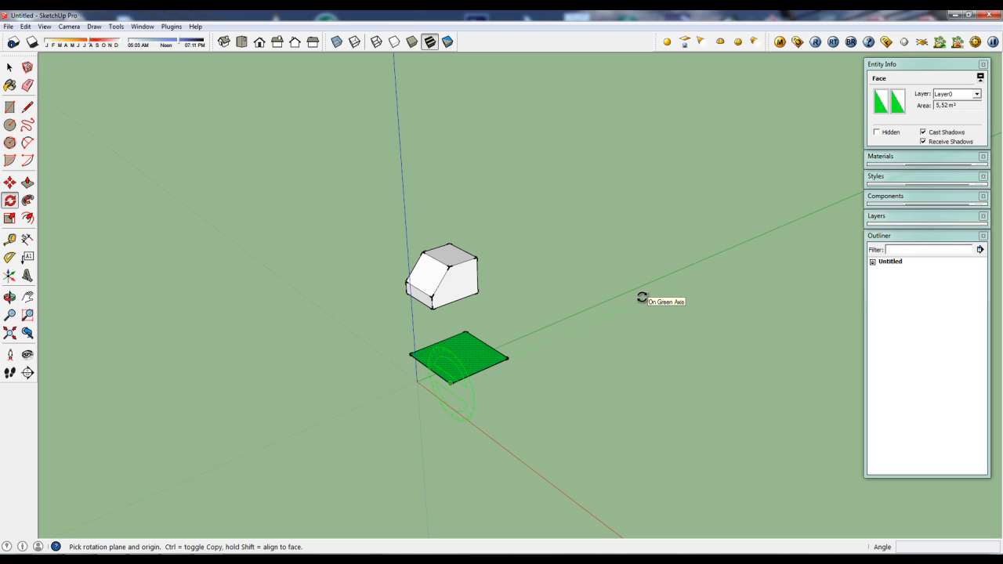
{"action": "left_click_drag", "start_coordinate": [642, 297], "coordinate": [643, 296]}
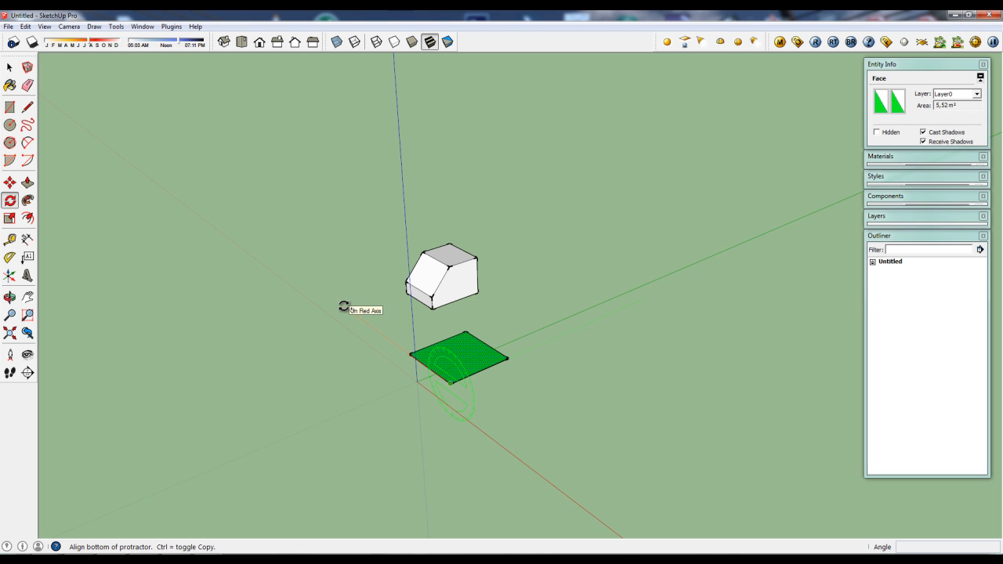
{"action": "left_click", "coordinate": [343, 306]}
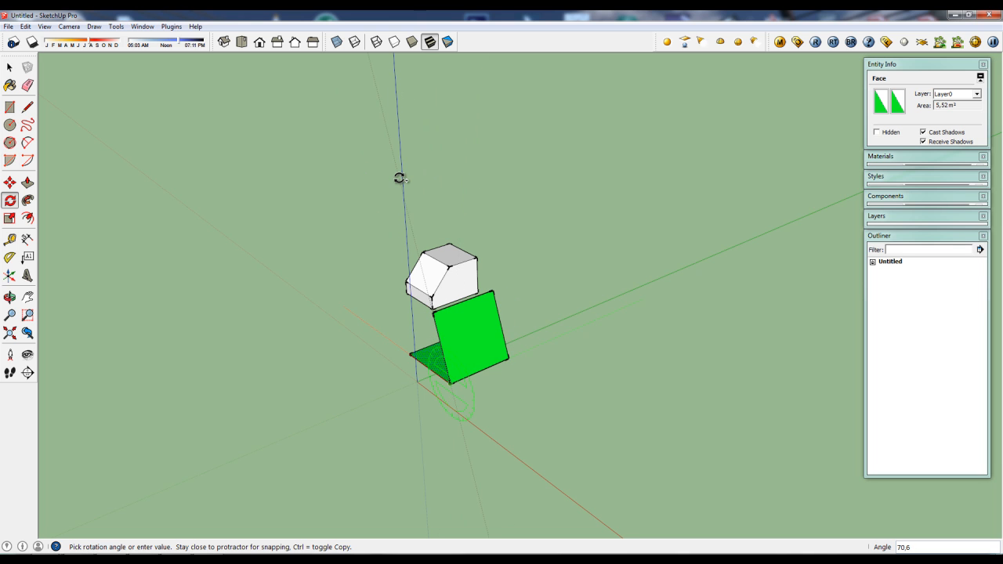
{"action": "left_click", "coordinate": [399, 178]}
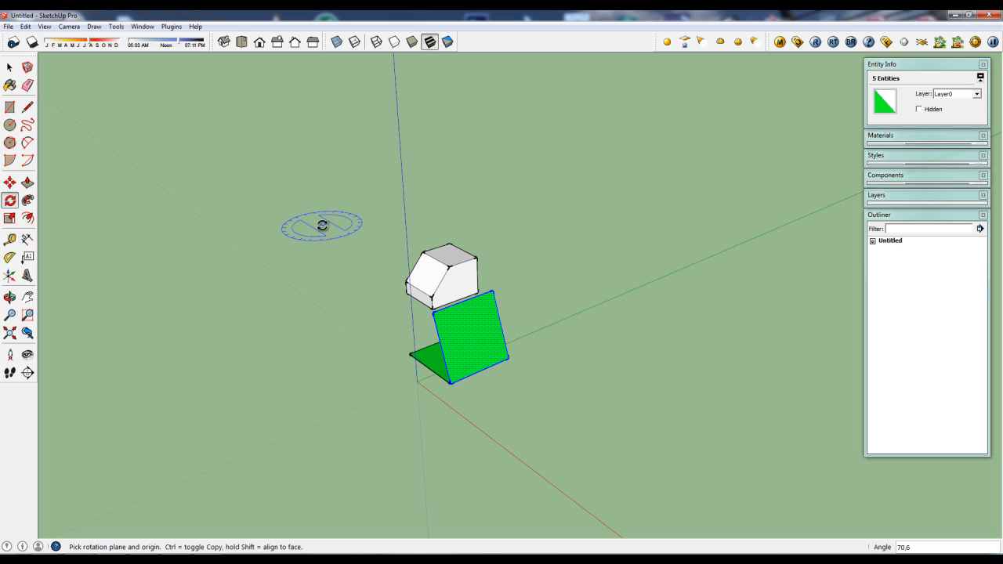
{"action": "type", "text": "5"}
{"action": "key", "text": "Return"}
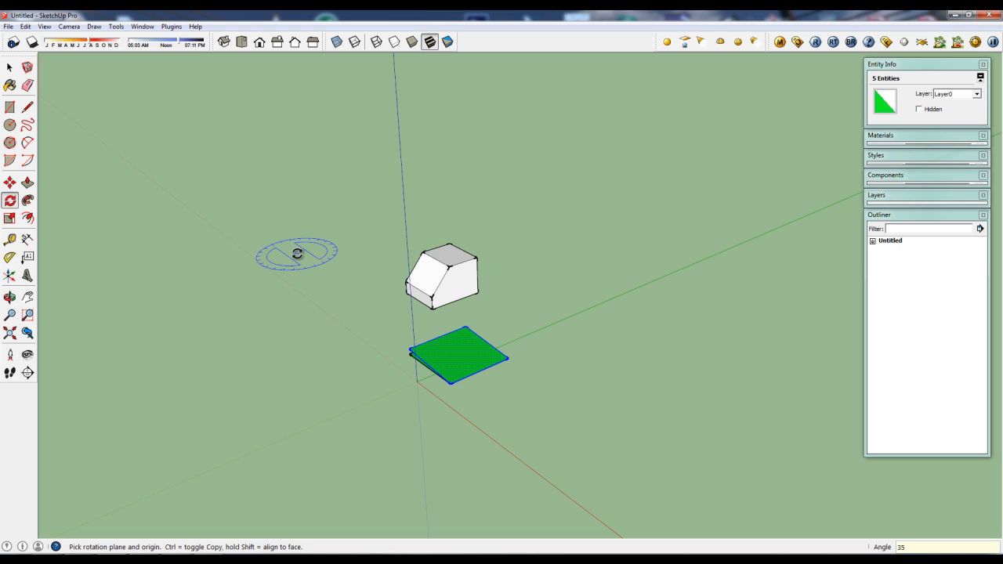
Step: Repeat the 5-degree rotated copy of the green square 35x to form a radial array around its near edge
{"action": "key", "text": "Return"}
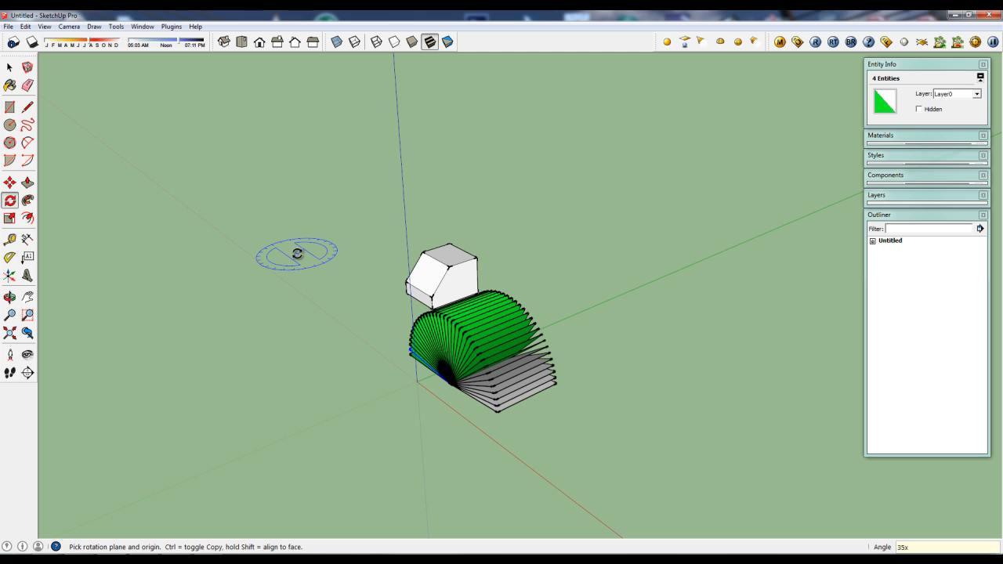
{"action": "middle_click_drag", "start_coordinate": [372, 386], "coordinate": [354, 352]}
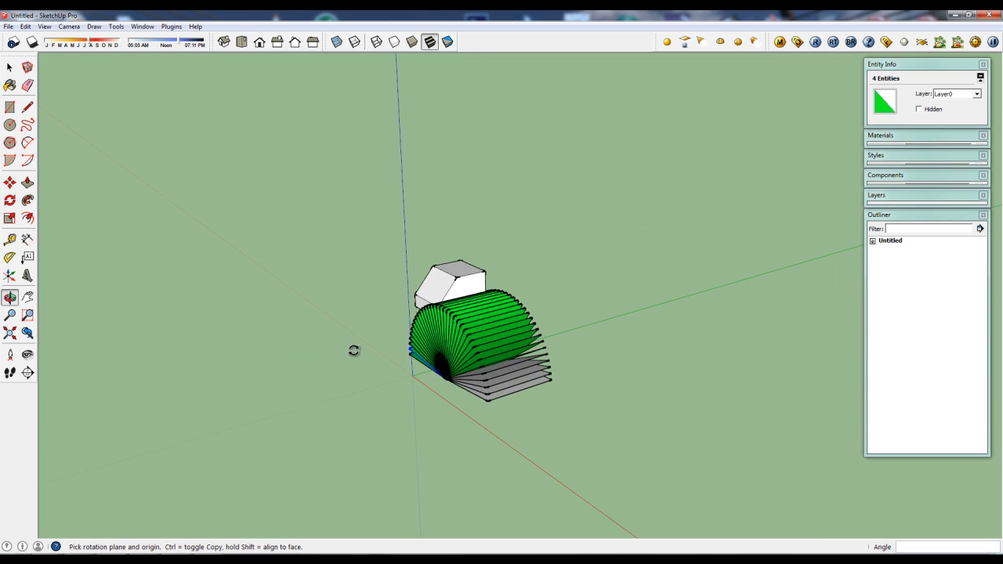
{"action": "scroll", "coordinate": [376, 347], "scroll_direction": "up", "scroll_amount": 3}
{"action": "scroll", "coordinate": [403, 353], "scroll_direction": "down", "scroll_amount": 3}
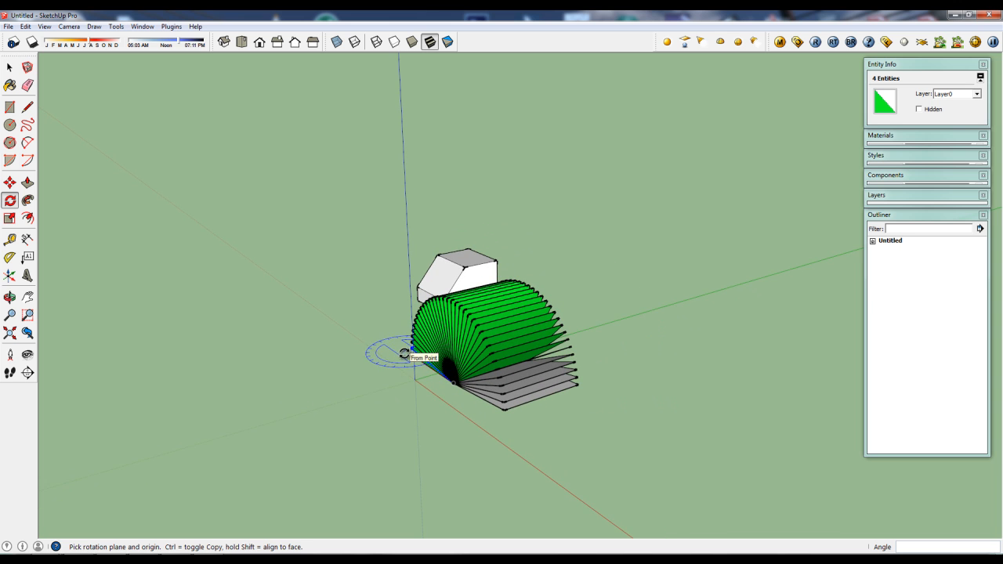
Step: Delete the whole radial array together with the white box to empty the model
{"action": "key", "text": "space"}
{"action": "middle_click_drag", "start_coordinate": [417, 381], "coordinate": [348, 240]}
{"action": "left_click_drag", "start_coordinate": [341, 217], "coordinate": [676, 456]}
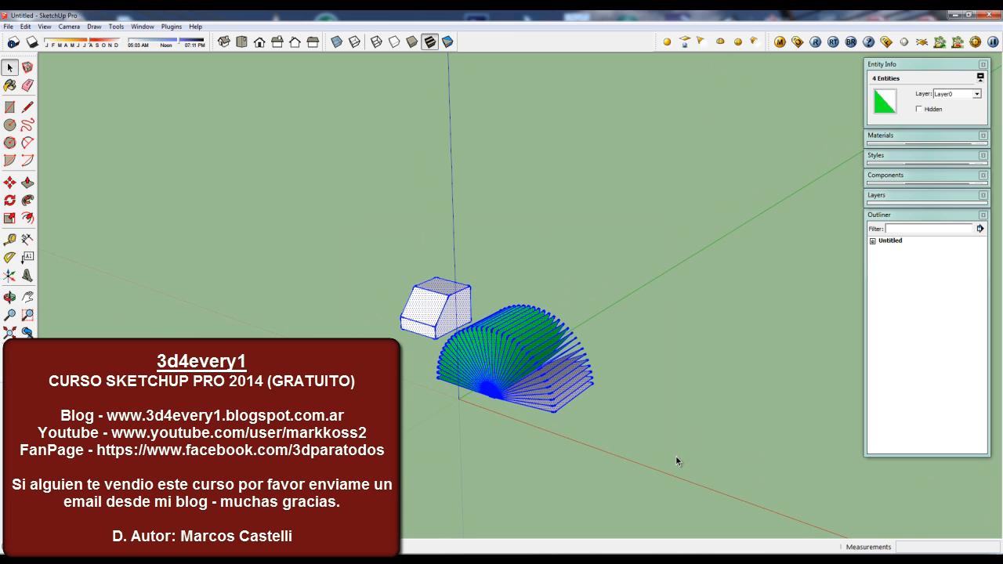
{"action": "key", "text": "Delete"}
Step: Draw an arc on the ground from the green axis, parallel to the red axis, with about 2.71 m bulge and 6 segments
{"action": "middle_click_drag", "start_coordinate": [666, 444], "coordinate": [562, 413]}
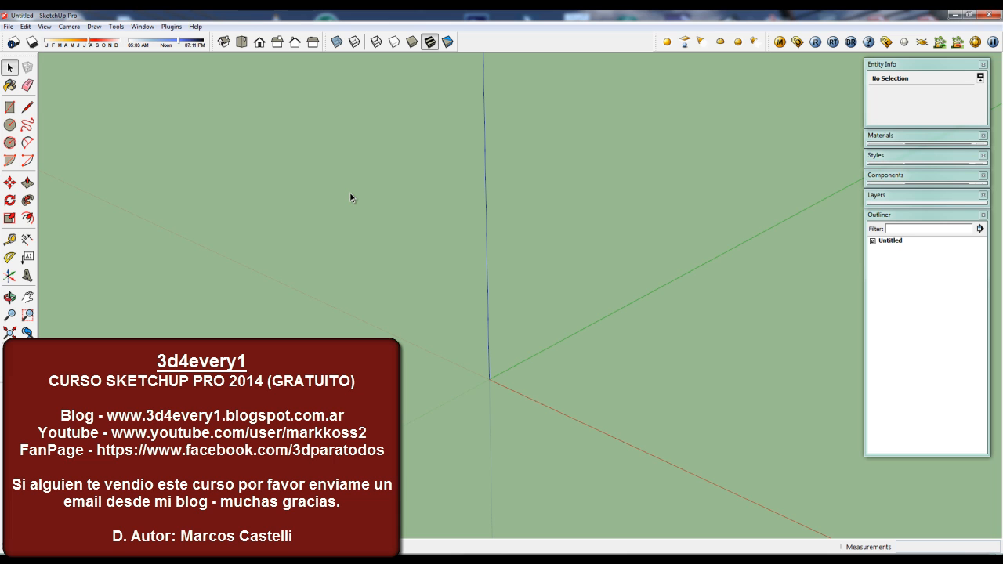
{"action": "left_click", "coordinate": [28, 143]}
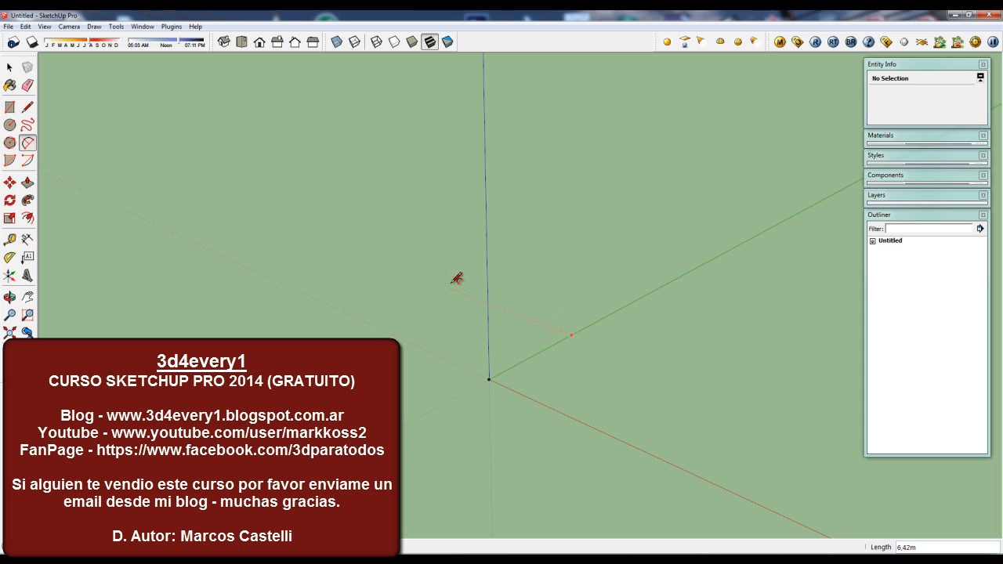
{"action": "left_click", "coordinate": [427, 279]}
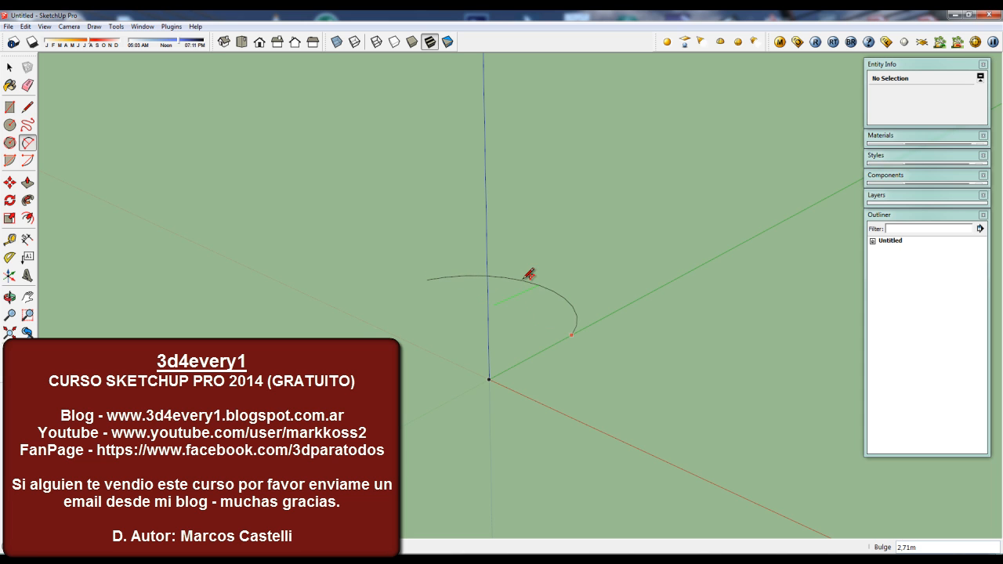
{"action": "left_click", "coordinate": [530, 275]}
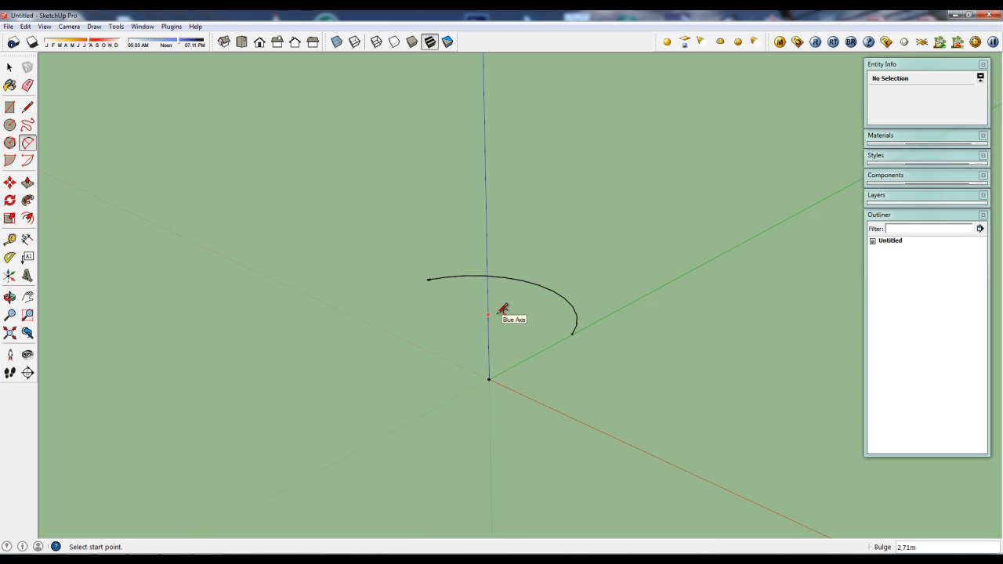
{"action": "key", "text": "Return"}
{"action": "middle_click_drag", "start_coordinate": [572, 369], "coordinate": [495, 364]}
{"action": "key", "text": "space"}
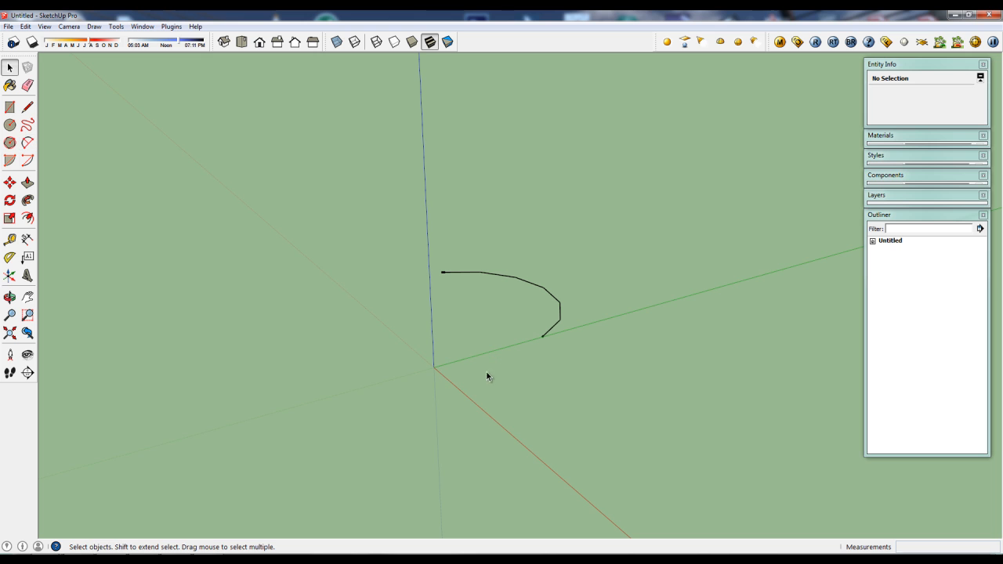
Step: Rotate a copy of the arc 90 degrees about the axis through its endpoints and divide the sweep with /5
{"action": "left_click_drag", "start_coordinate": [393, 225], "coordinate": [670, 395]}
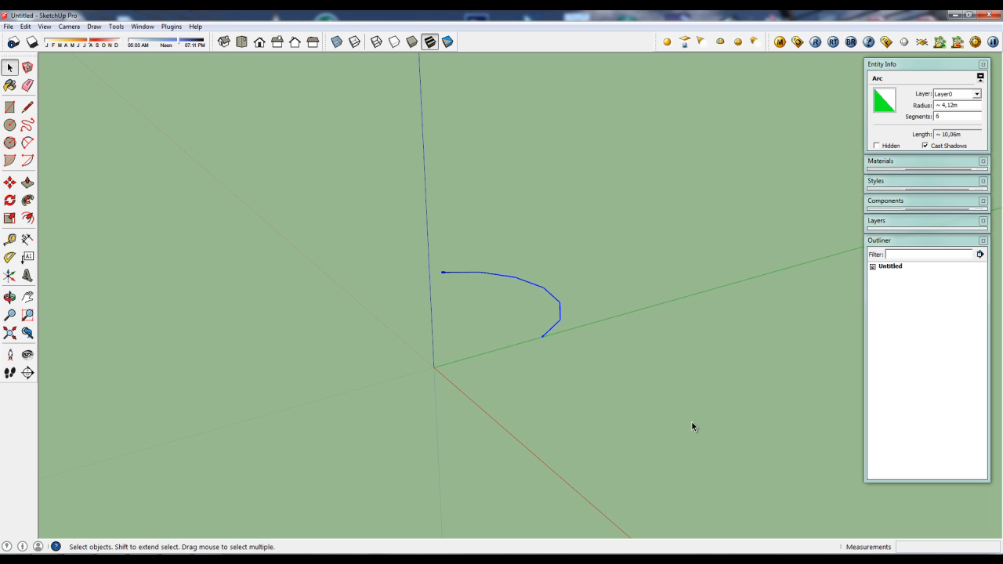
{"action": "left_click", "coordinate": [9, 200]}
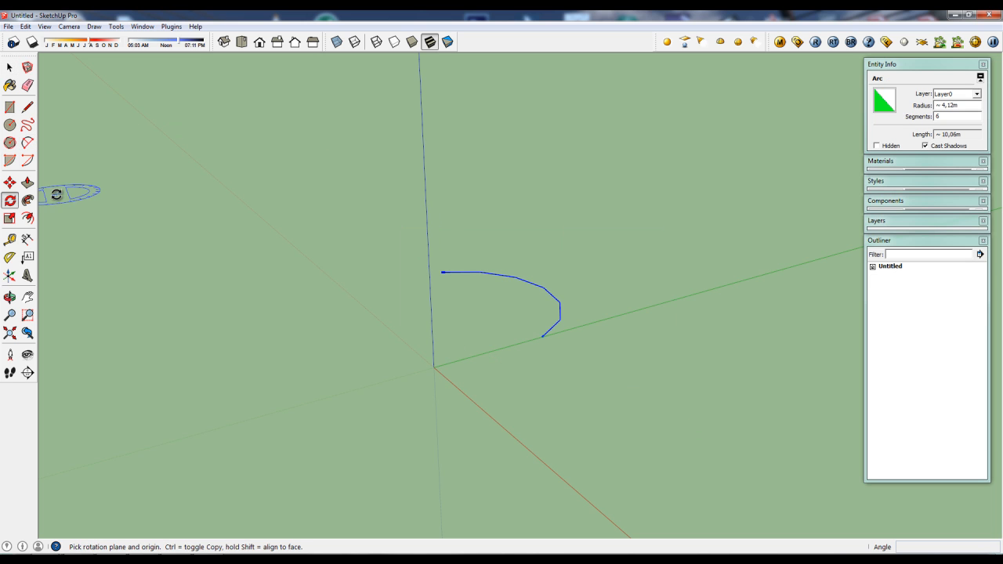
{"action": "left_click", "coordinate": [541, 336]}
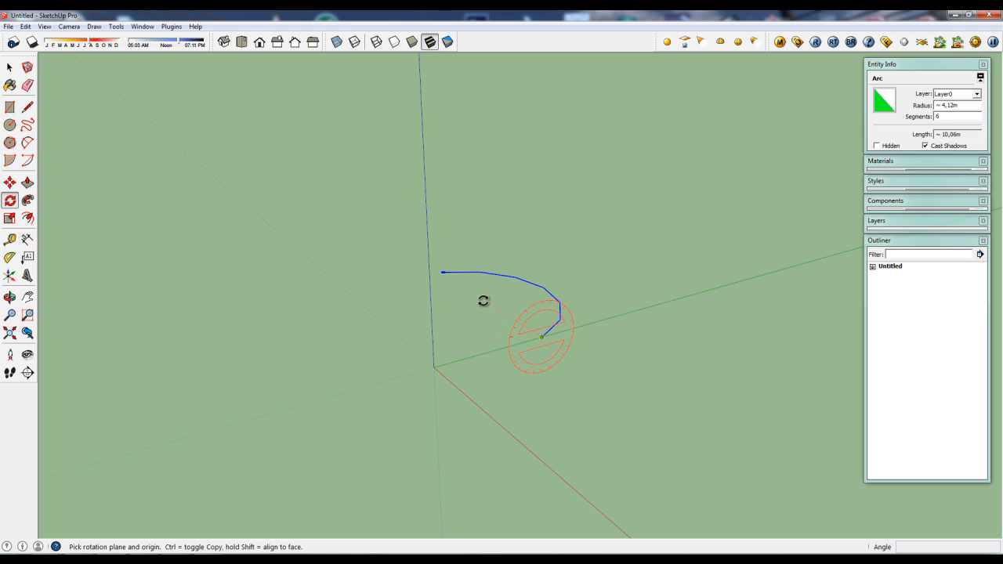
{"action": "left_click", "coordinate": [446, 274]}
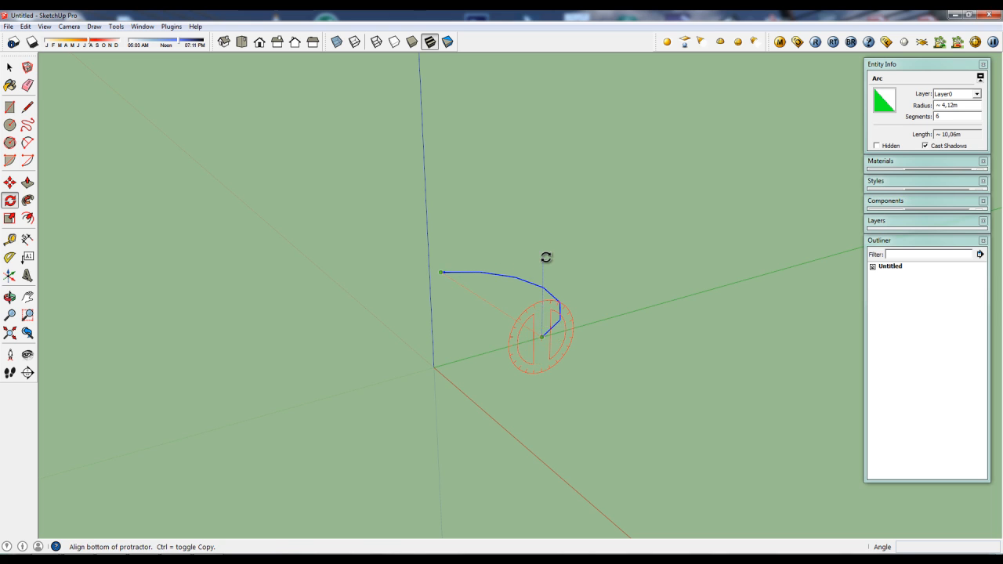
{"action": "left_click", "coordinate": [690, 295]}
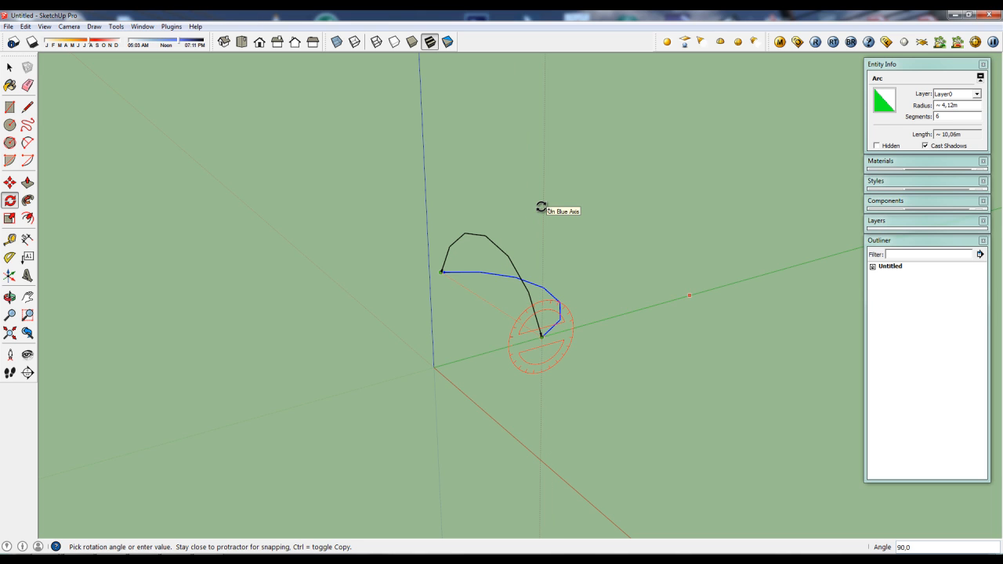
{"action": "left_click", "coordinate": [541, 207]}
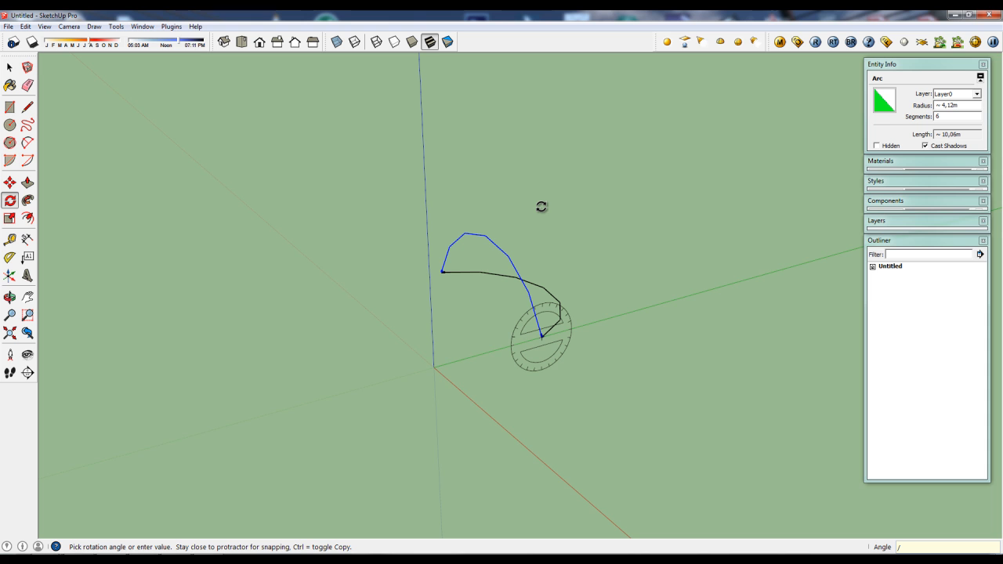
{"action": "key", "text": "Return"}
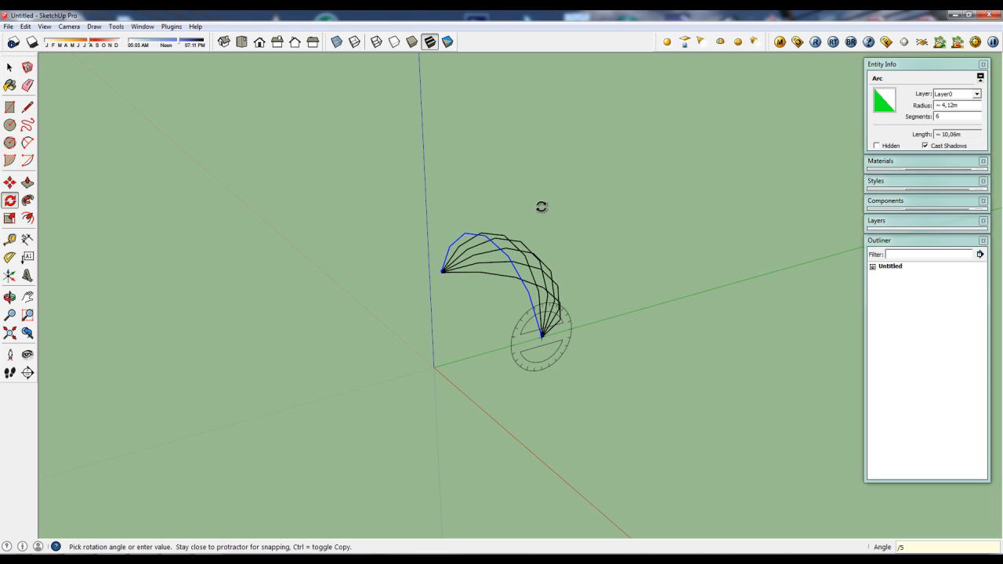
Step: Draw lines joining the first vertices of all six arcs near the green axis to form the triangular tip faces
{"action": "middle_click_drag", "start_coordinate": [633, 441], "coordinate": [243, 430]}
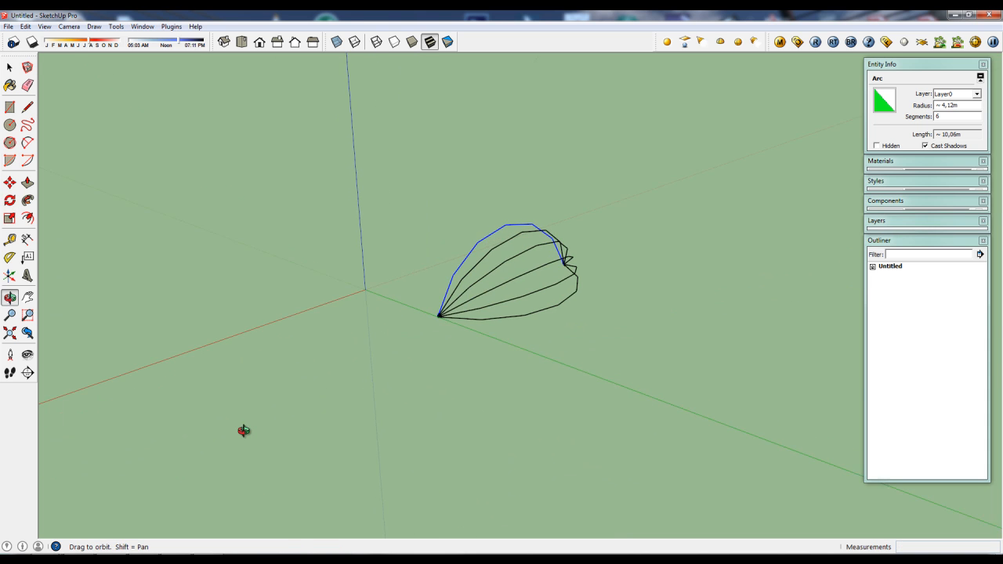
{"action": "scroll", "coordinate": [565, 347], "scroll_direction": "up", "scroll_amount": 3}
{"action": "middle_click_drag", "start_coordinate": [525, 369], "coordinate": [494, 428]}
{"action": "key", "text": "space"}
{"action": "scroll", "coordinate": [523, 399], "scroll_direction": "up", "scroll_amount": 2}
{"action": "key", "text": "l"}
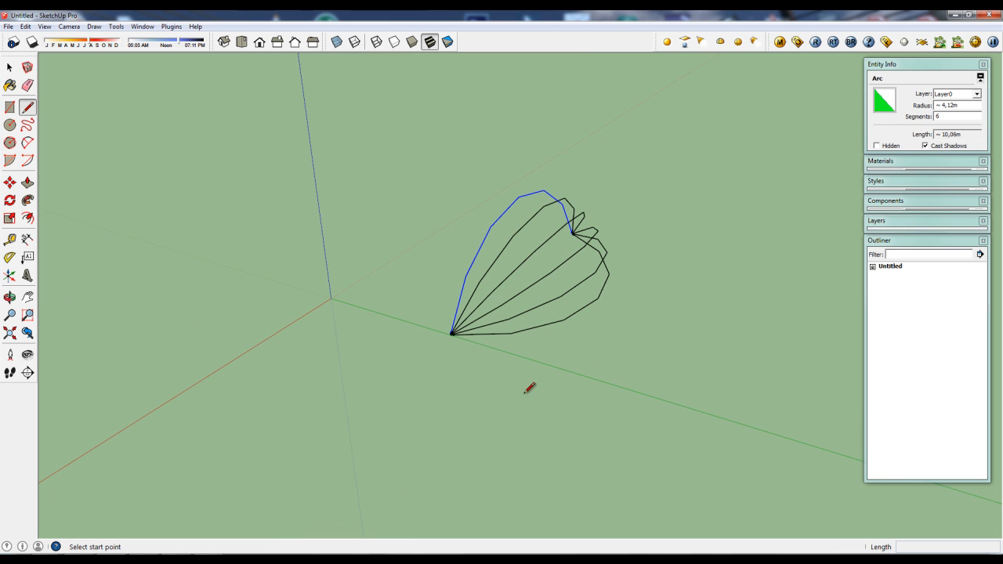
{"action": "left_click", "coordinate": [511, 333]}
{"action": "left_click", "coordinate": [510, 319]}
{"action": "left_click", "coordinate": [504, 305]}
{"action": "left_click", "coordinate": [510, 319]}
{"action": "left_click", "coordinate": [504, 306]}
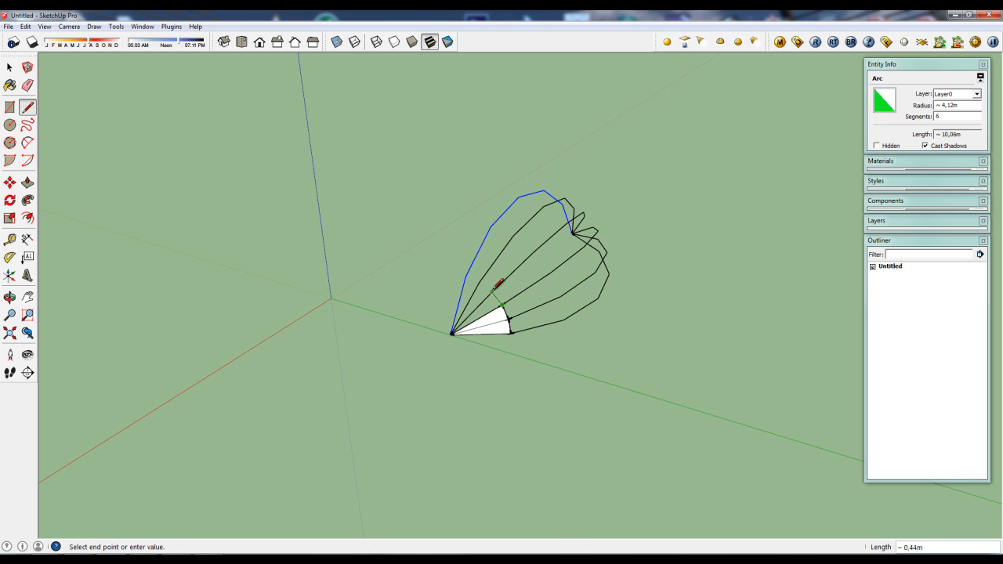
{"action": "left_click", "coordinate": [492, 290]}
{"action": "left_click", "coordinate": [493, 291]}
{"action": "left_click", "coordinate": [480, 281]}
{"action": "left_click", "coordinate": [482, 280]}
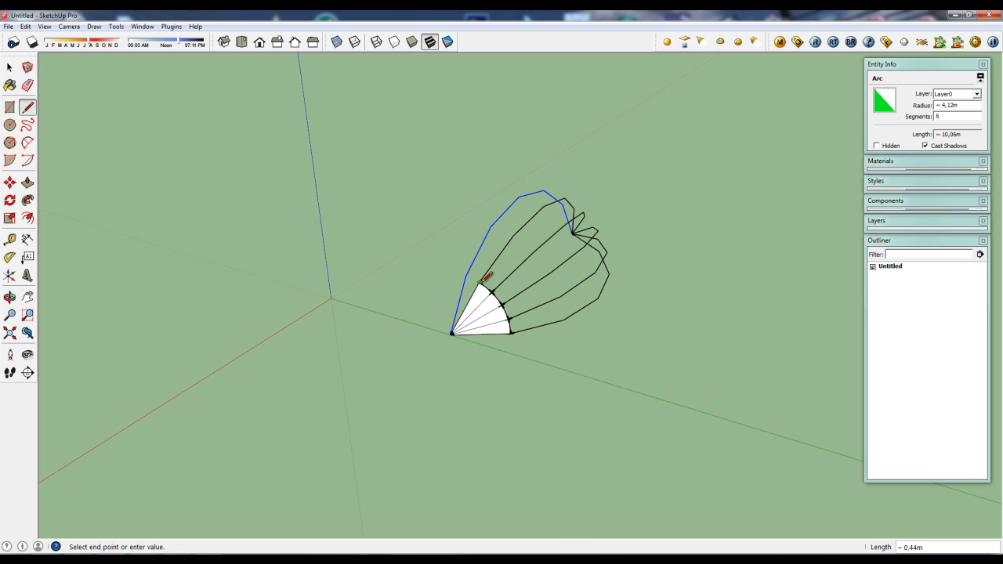
{"action": "left_click", "coordinate": [466, 276]}
Step: Join the second vertices of neighbouring arcs with lines, from the upright arc down to the ground arc, to form the second ring of faces
{"action": "middle_click_drag", "start_coordinate": [504, 300], "coordinate": [427, 296]}
{"action": "left_click", "coordinate": [492, 224]}
{"action": "left_click", "coordinate": [506, 235]}
{"action": "left_click", "coordinate": [509, 236]}
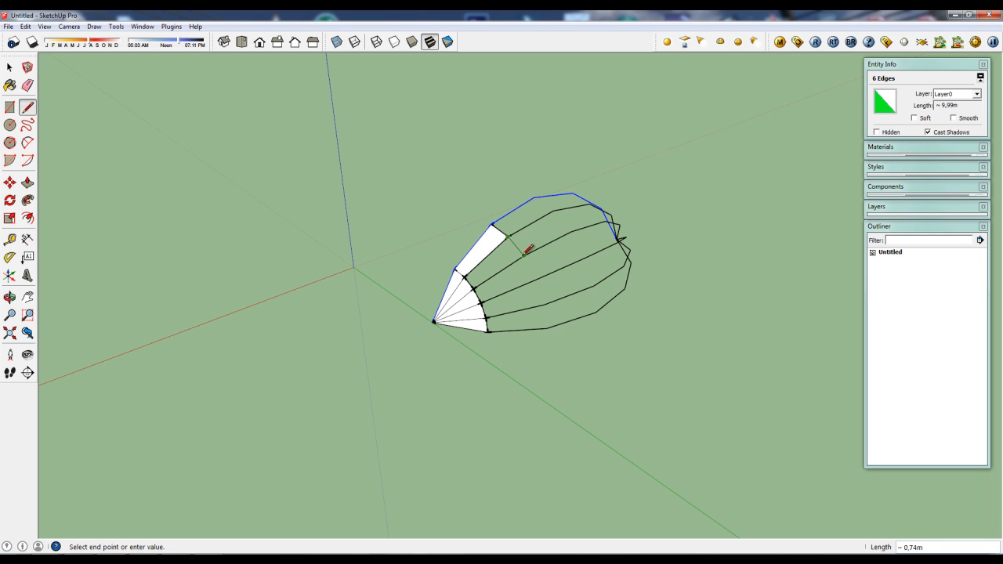
{"action": "left_click", "coordinate": [524, 256]}
{"action": "left_click", "coordinate": [525, 256]}
{"action": "left_click", "coordinate": [530, 280]}
{"action": "left_click", "coordinate": [531, 280]}
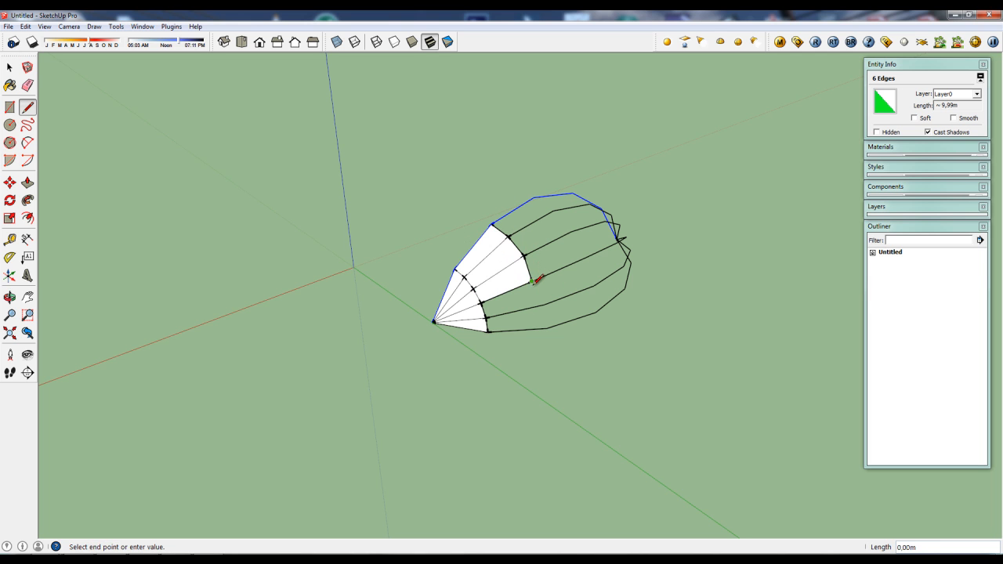
{"action": "left_click", "coordinate": [545, 304]}
{"action": "left_click", "coordinate": [544, 304]}
{"action": "left_click", "coordinate": [547, 329]}
Step: Redraw the second ring's edges through the missed arc vertex and erase the two misplaced edges
{"action": "middle_click_drag", "start_coordinate": [551, 321], "coordinate": [532, 287]}
{"action": "left_click", "coordinate": [533, 295]}
{"action": "left_click", "coordinate": [528, 256]}
{"action": "left_click", "coordinate": [527, 255]}
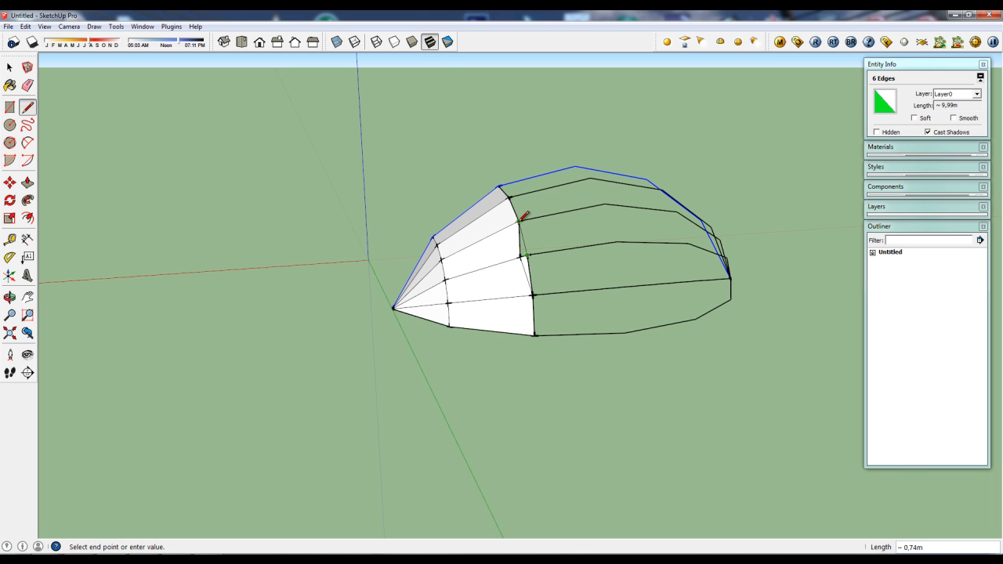
{"action": "left_click", "coordinate": [519, 222]}
{"action": "scroll", "coordinate": [515, 265], "scroll_direction": "up", "scroll_amount": 4}
{"action": "key", "text": "e"}
{"action": "left_click", "coordinate": [530, 271]}
{"action": "left_click", "coordinate": [526, 238]}
{"action": "scroll", "coordinate": [526, 275], "scroll_direction": "down", "scroll_amount": 2}
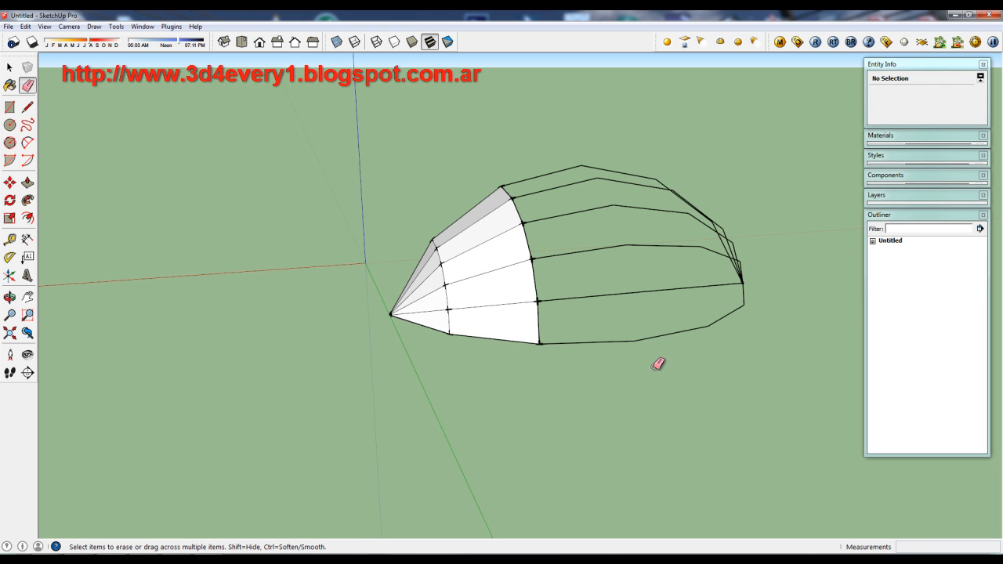
Step: Connect the third vertices of the arcs from the ground arc up to the upright arc to form the third ring of faces
{"action": "key", "text": "l"}
{"action": "left_click", "coordinate": [634, 340]}
{"action": "left_click", "coordinate": [634, 293]}
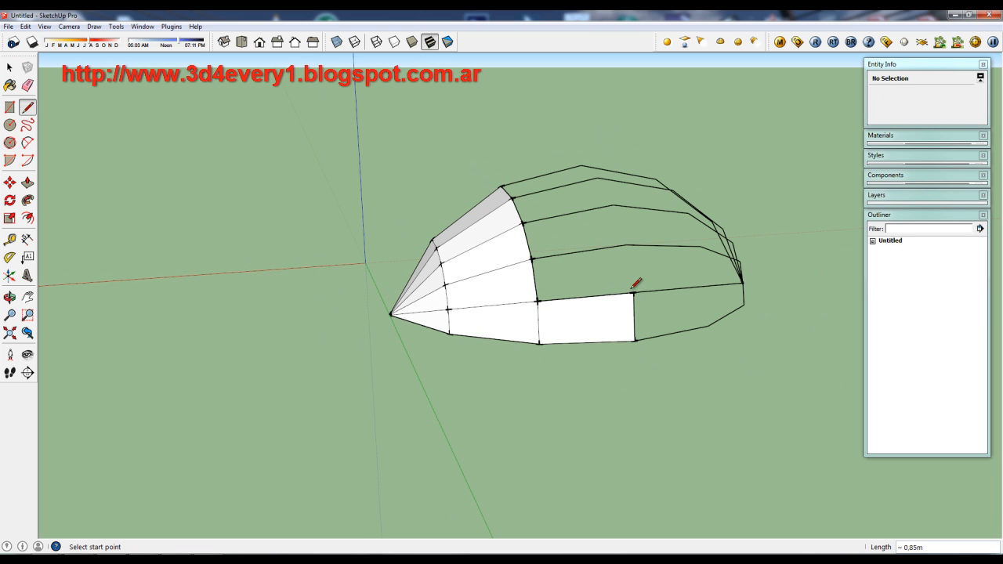
{"action": "left_click", "coordinate": [627, 245]}
{"action": "left_click", "coordinate": [634, 293]}
{"action": "left_click", "coordinate": [627, 244]}
{"action": "left_click", "coordinate": [613, 205]}
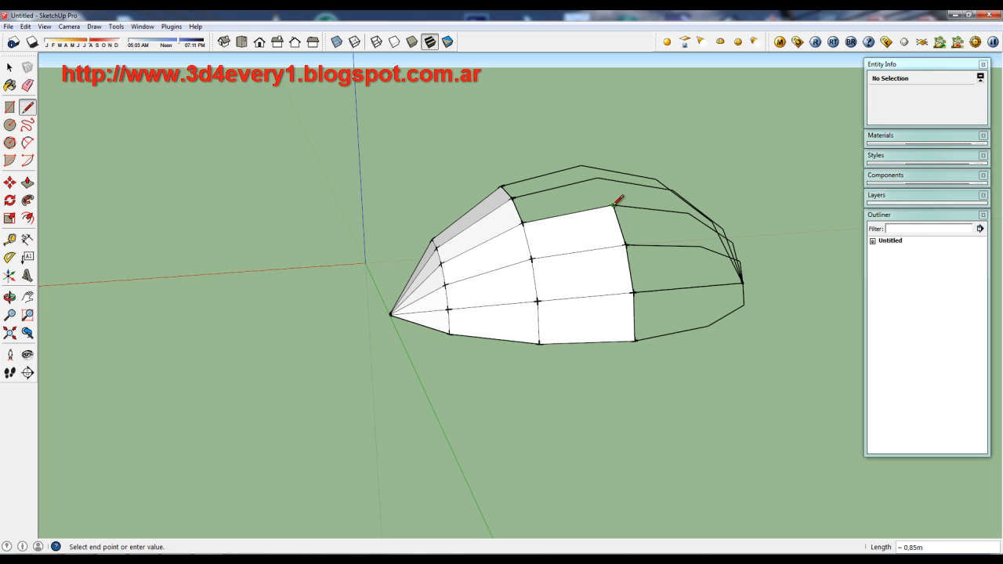
{"action": "left_click", "coordinate": [598, 178]}
{"action": "left_click", "coordinate": [598, 179]}
{"action": "left_click", "coordinate": [581, 166]}
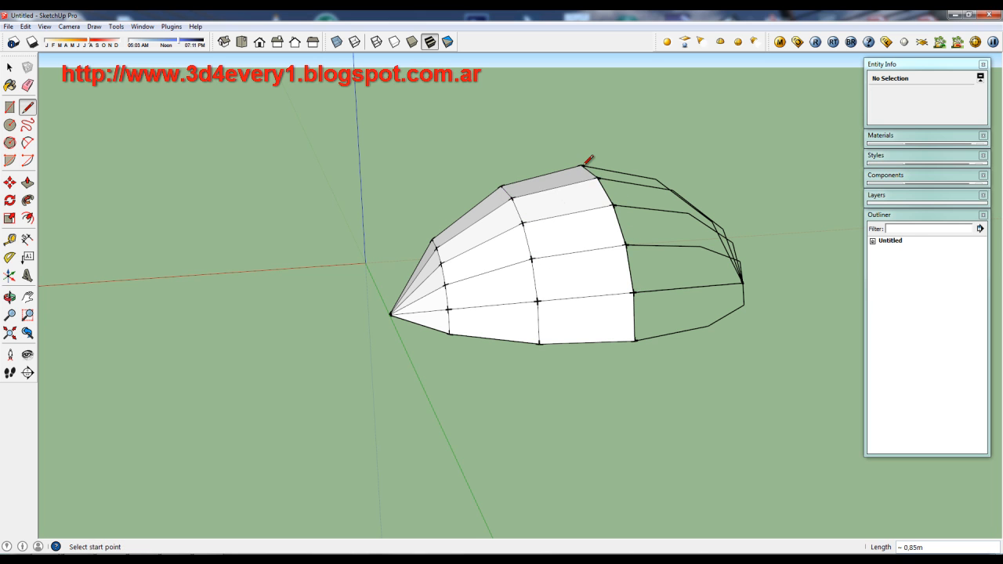
Step: Erase the leftover open arc segments beyond the third ring, keeping the faceted half
{"action": "scroll", "coordinate": [504, 316], "scroll_direction": "down", "scroll_amount": 2}
{"action": "middle_click_drag", "start_coordinate": [491, 369], "coordinate": [608, 407]}
{"action": "middle_click_drag", "start_coordinate": [689, 358], "coordinate": [493, 374]}
{"action": "key", "text": "space"}
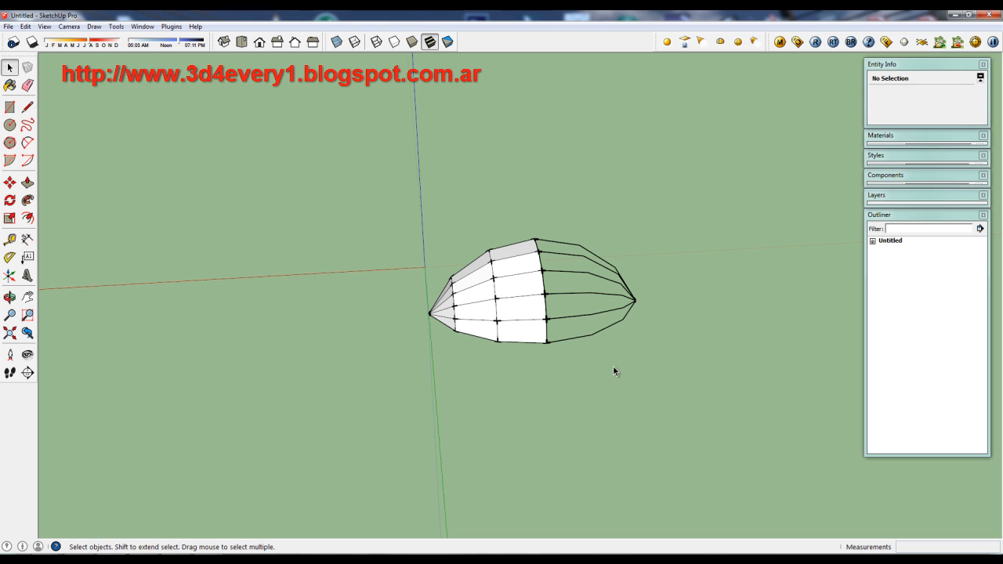
{"action": "key", "text": "e"}
{"action": "mouse_move", "coordinate": [600, 369]}
{"action": "left_mouse_down"}
{"action": "mouse_move", "coordinate": [582, 313]}
{"action": "mouse_move", "coordinate": [577, 238]}
{"action": "mouse_move", "coordinate": [586, 227]}
{"action": "left_mouse_up"}
{"action": "mouse_move", "coordinate": [586, 227]}
{"action": "middle_mouse_down"}
{"action": "mouse_move", "coordinate": [475, 401]}
{"action": "mouse_move", "coordinate": [278, 381]}
{"action": "mouse_move", "coordinate": [588, 399]}
{"action": "mouse_move", "coordinate": [640, 431]}
{"action": "mouse_move", "coordinate": [598, 436]}
{"action": "middle_mouse_up"}
{"action": "key", "text": "space"}
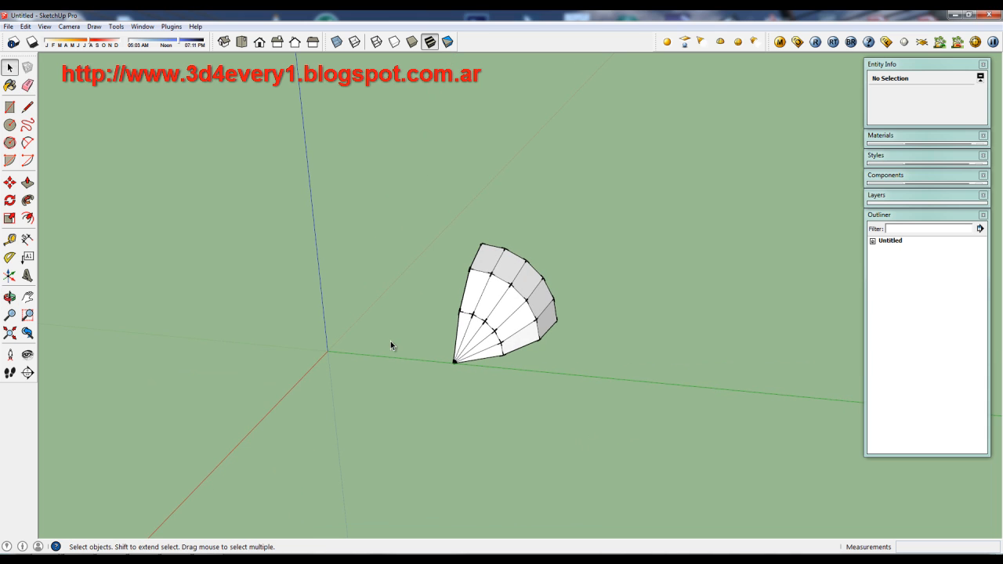
Step: Copy the whole faceted surface about 5.29 m along the green axis, past the origin
{"action": "left_click_drag", "start_coordinate": [505, 298], "coordinate": [684, 463]}
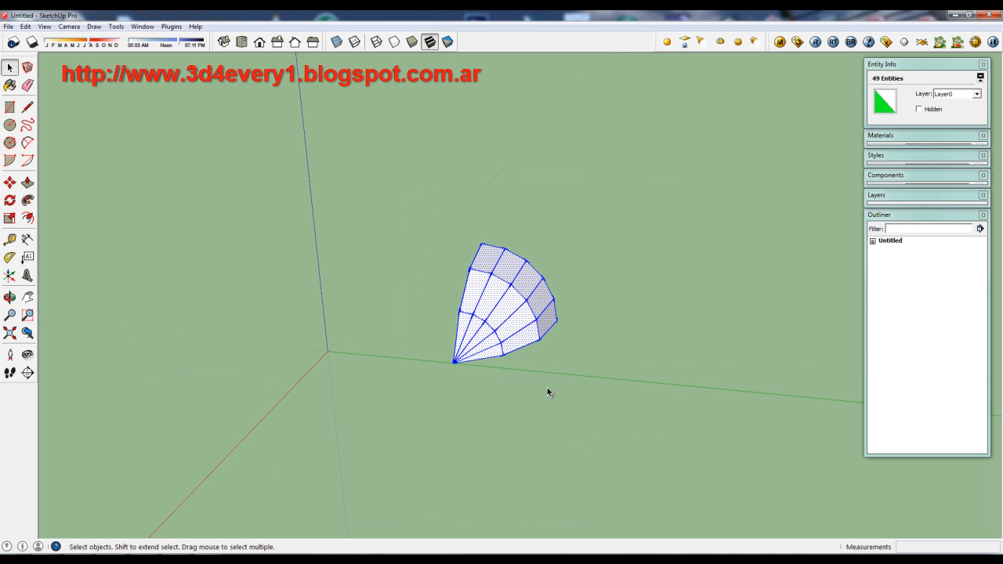
{"action": "key", "text": "m"}
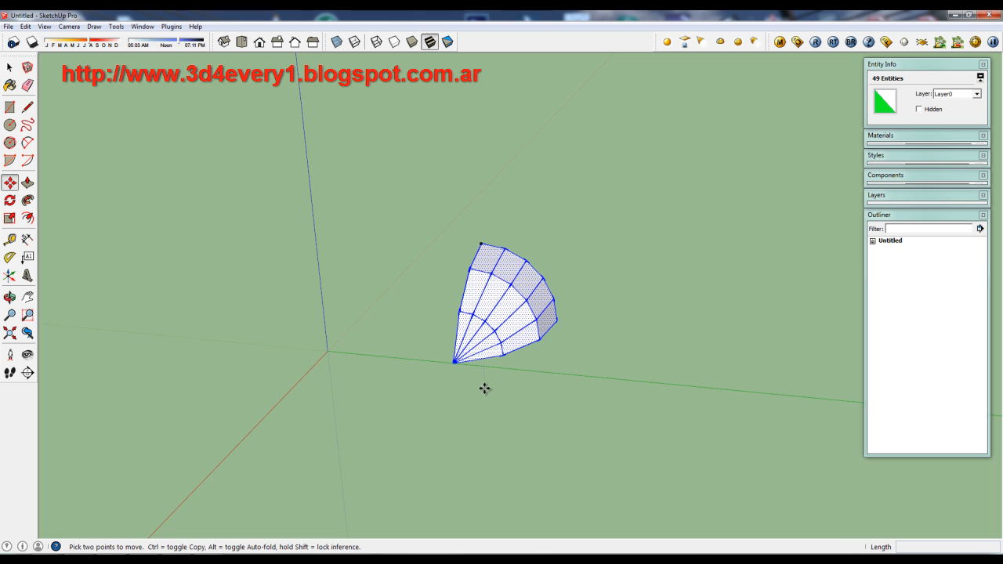
{"action": "left_click", "coordinate": [495, 390]}
{"action": "key", "text": "ctrl"}
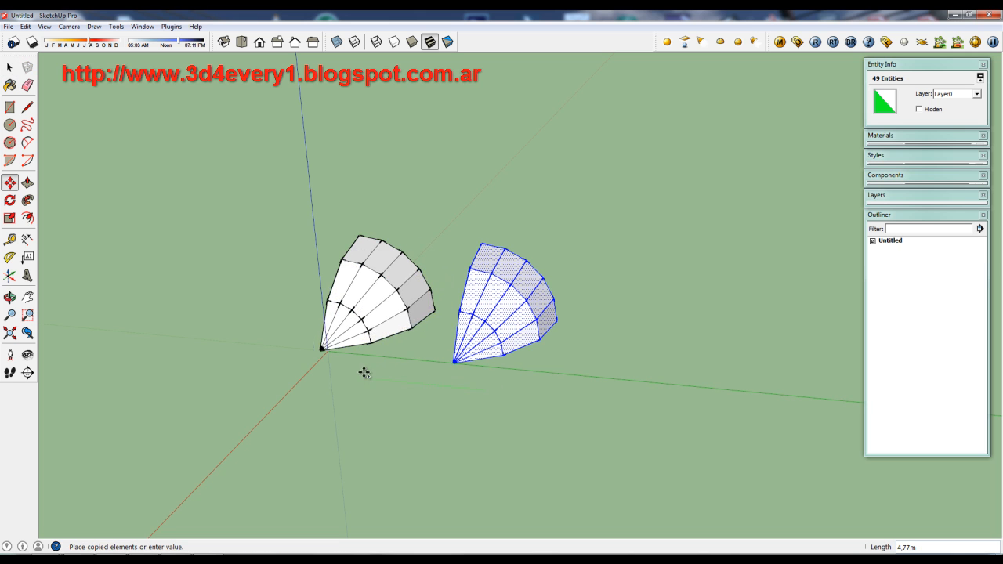
{"action": "left_click", "coordinate": [352, 380]}
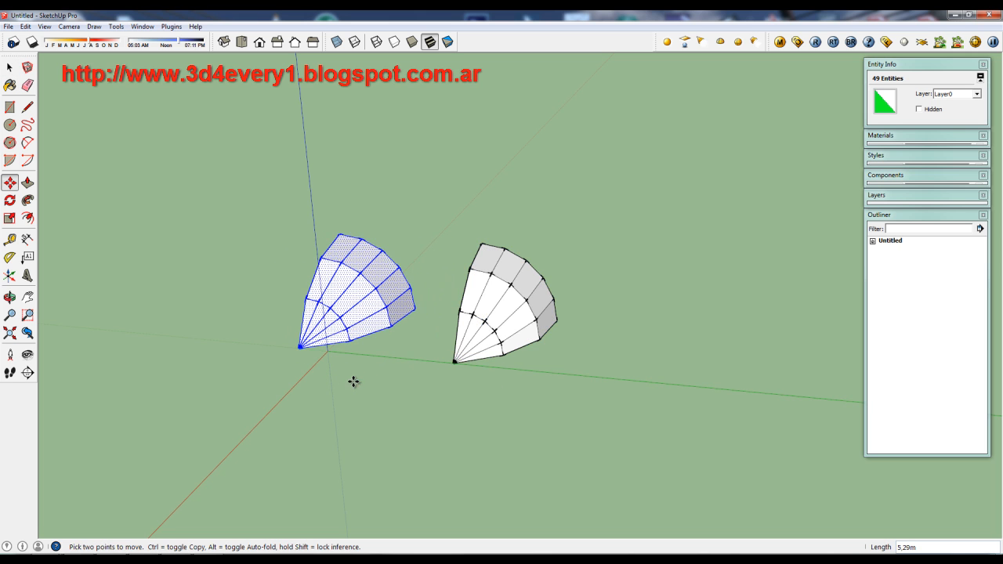
{"action": "middle_click_drag", "start_coordinate": [443, 383], "coordinate": [403, 383]}
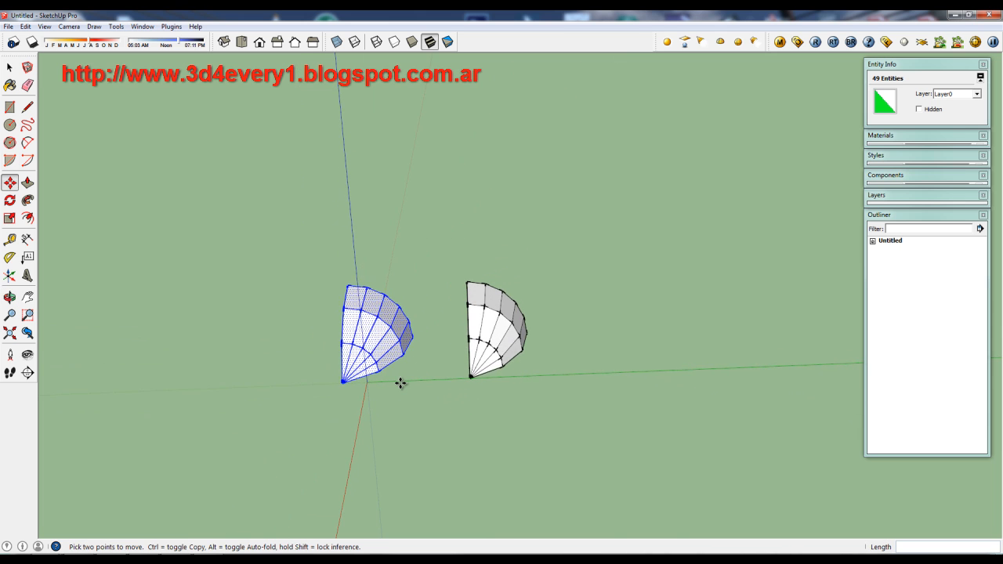
{"action": "scroll", "coordinate": [400, 382], "scroll_direction": "up", "scroll_amount": 2}
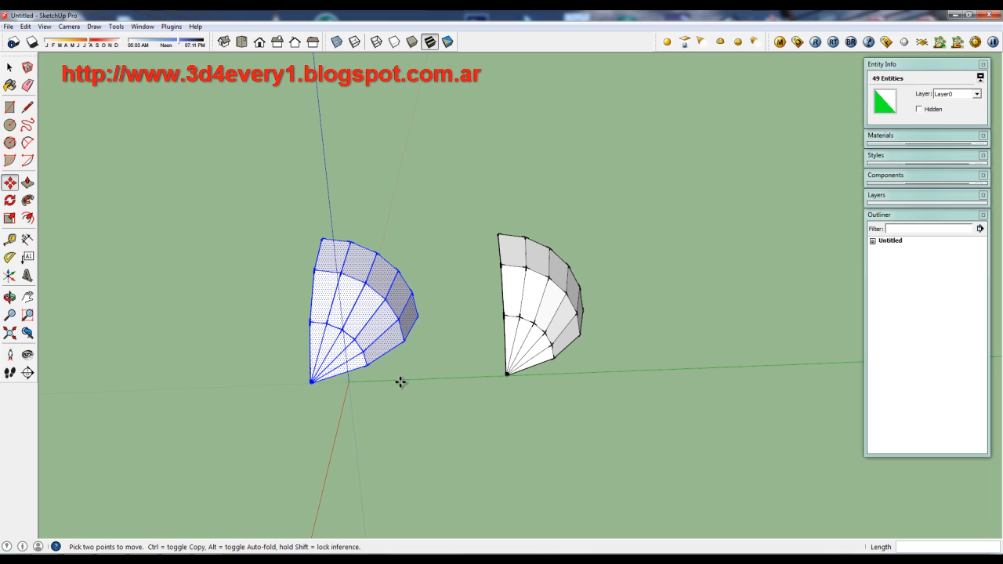
Step: Mirror the selected faceted copy along the green axis and move it by its upper corner onto the matching corner of the original
{"action": "key", "text": "s"}
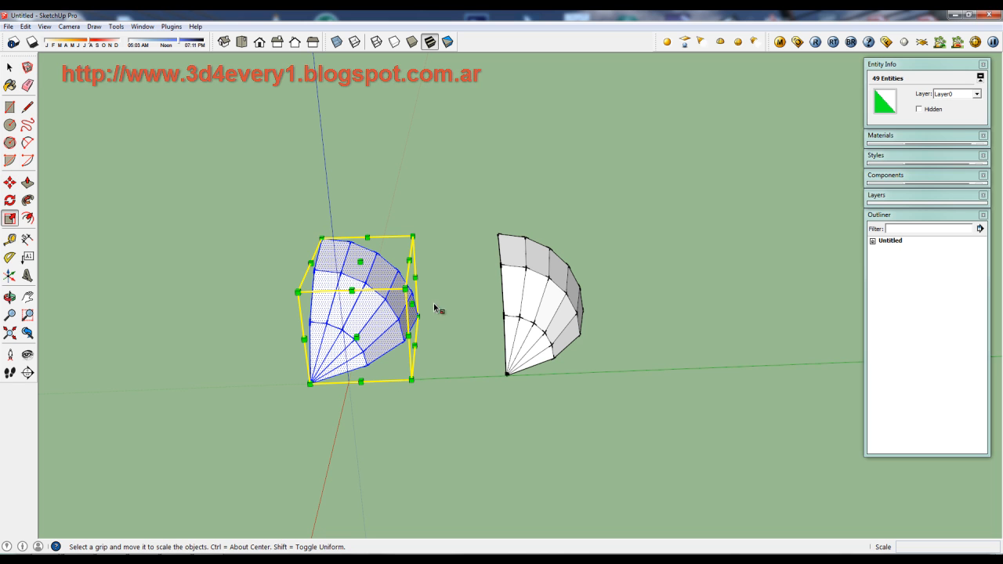
{"action": "left_click_drag", "start_coordinate": [413, 307], "coordinate": [247, 294]}
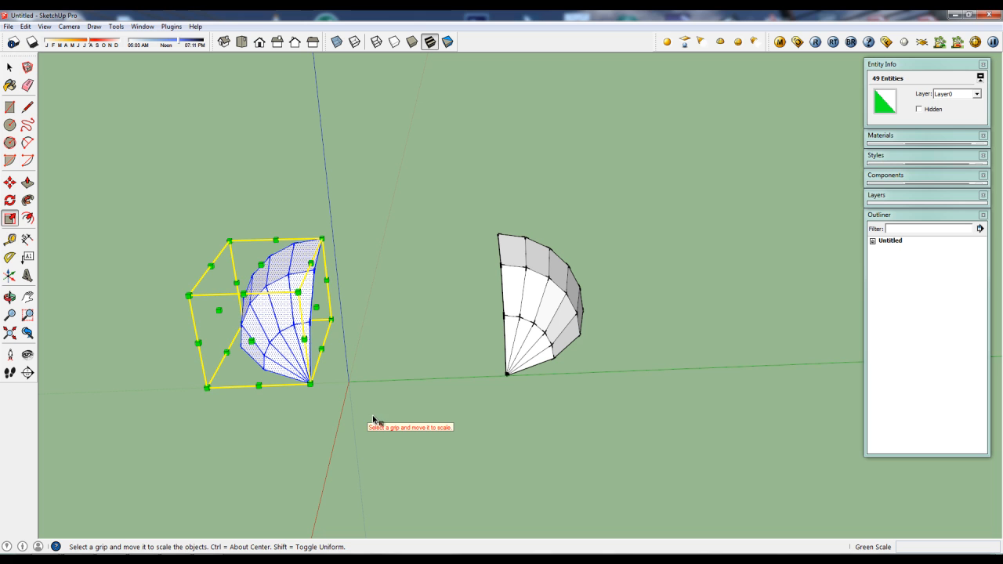
{"action": "key", "text": "space"}
{"action": "key", "text": "m"}
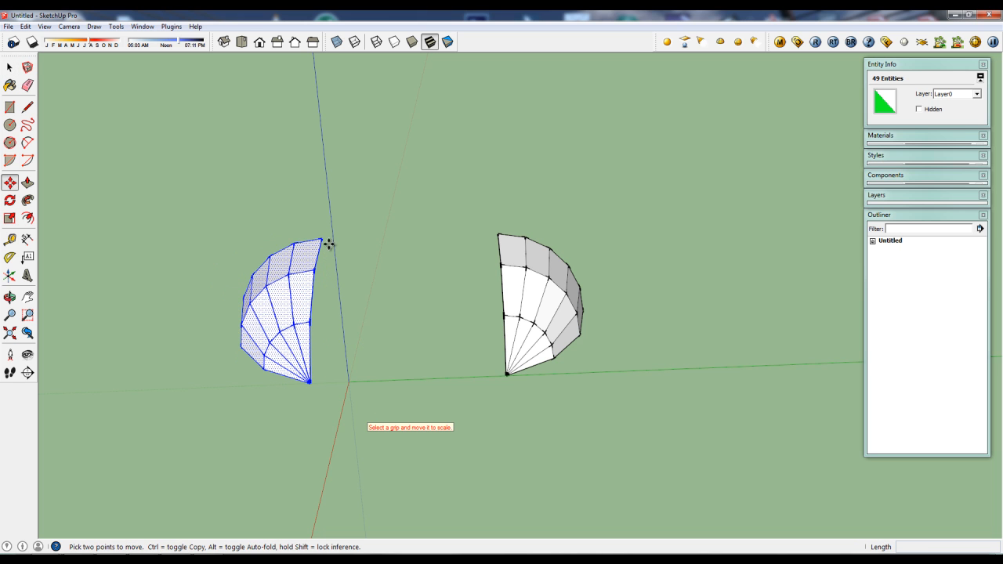
{"action": "left_click", "coordinate": [320, 239]}
{"action": "left_click", "coordinate": [499, 235]}
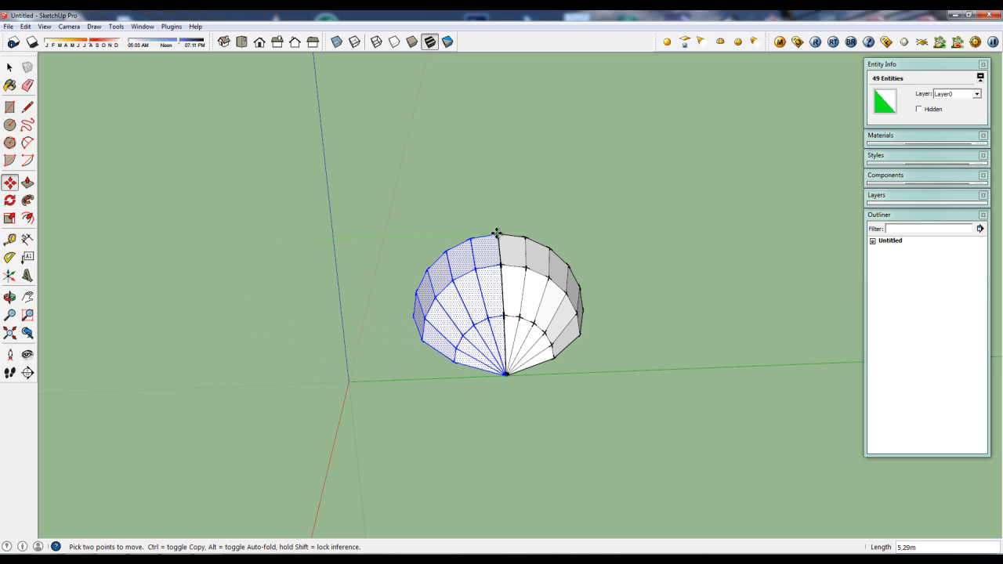
Step: Select both joined surface pieces and copy them about 8.10 m along the negative red axis
{"action": "middle_click_drag", "start_coordinate": [418, 320], "coordinate": [504, 483]}
{"action": "key", "text": "space"}
{"action": "left_click_drag", "start_coordinate": [452, 278], "coordinate": [641, 445]}
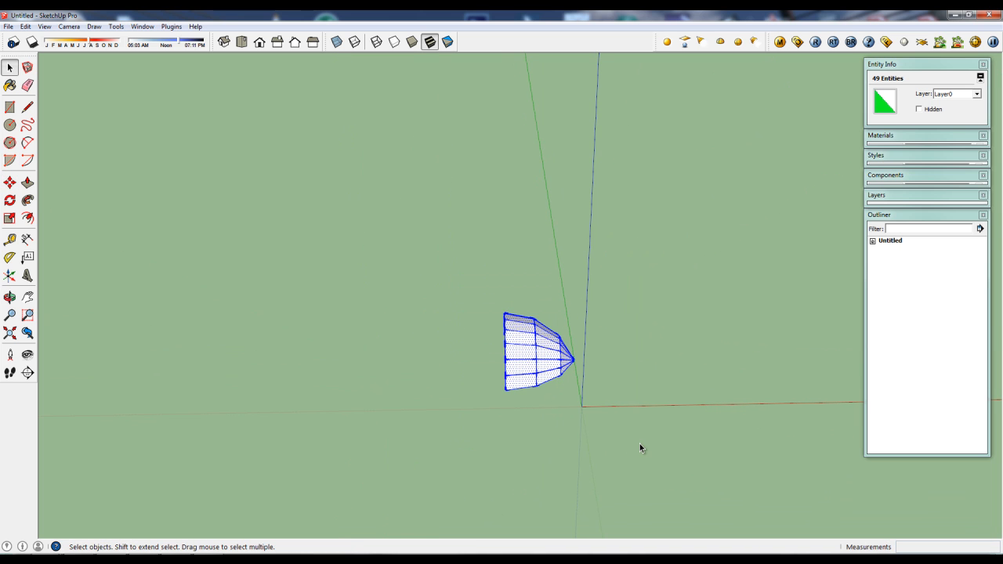
{"action": "key", "text": "m"}
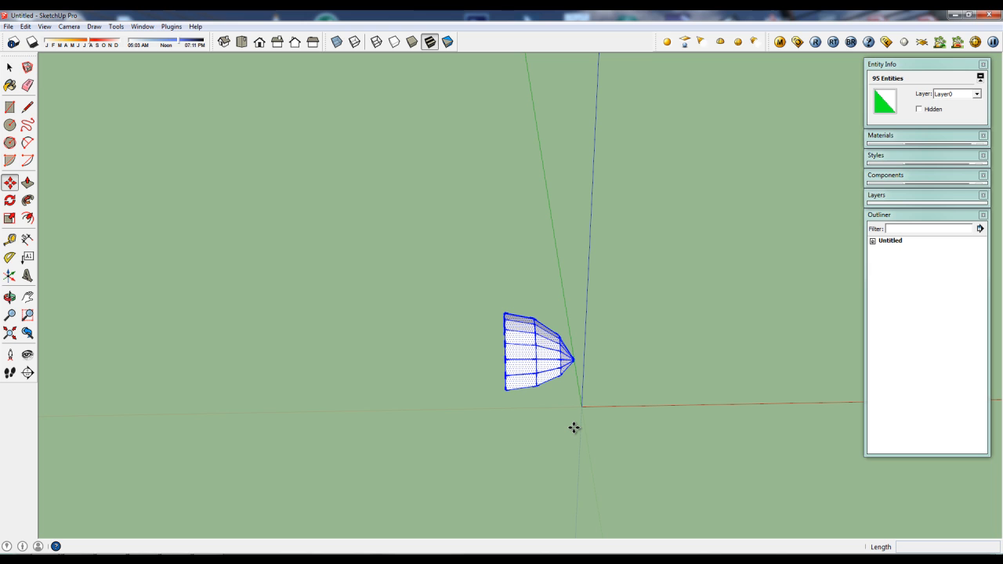
{"action": "left_click", "coordinate": [575, 428]}
{"action": "key", "text": "ctrl"}
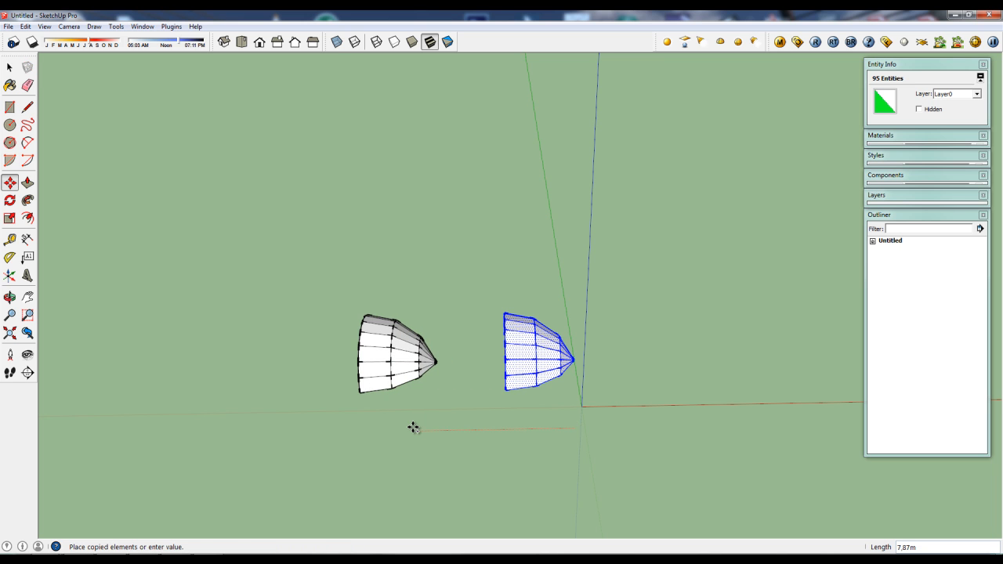
{"action": "left_click", "coordinate": [407, 426]}
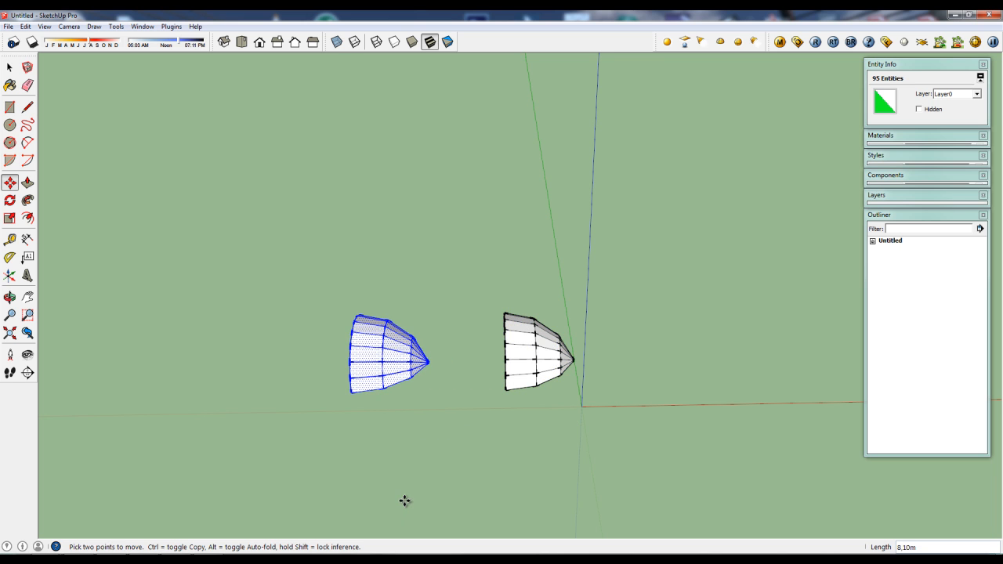
Step: Mirror the new copy along the red axis with a scale factor of -1
{"action": "key", "text": "s"}
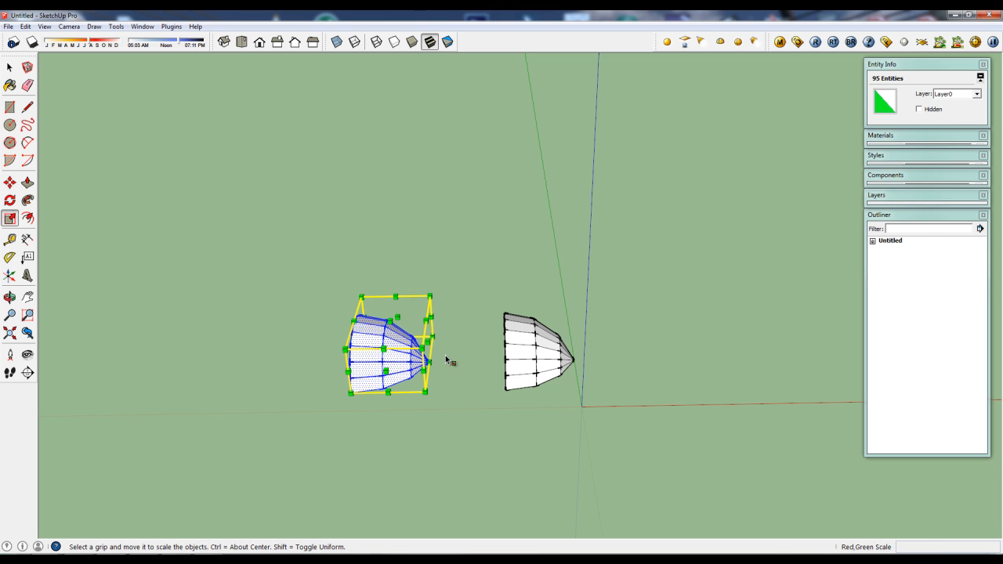
{"action": "left_click_drag", "start_coordinate": [430, 347], "coordinate": [273, 343]}
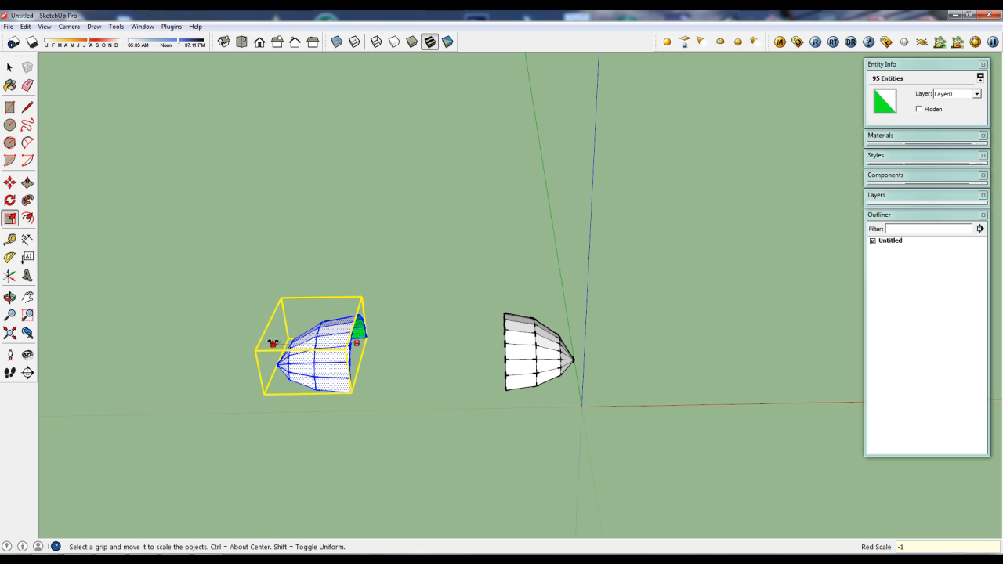
{"action": "key", "text": "Return"}
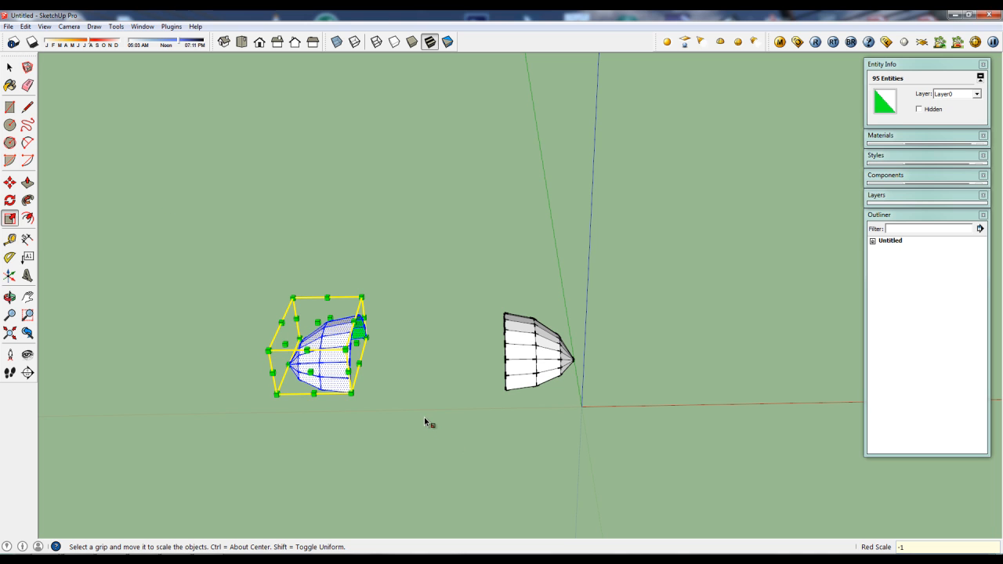
{"action": "key", "text": "space"}
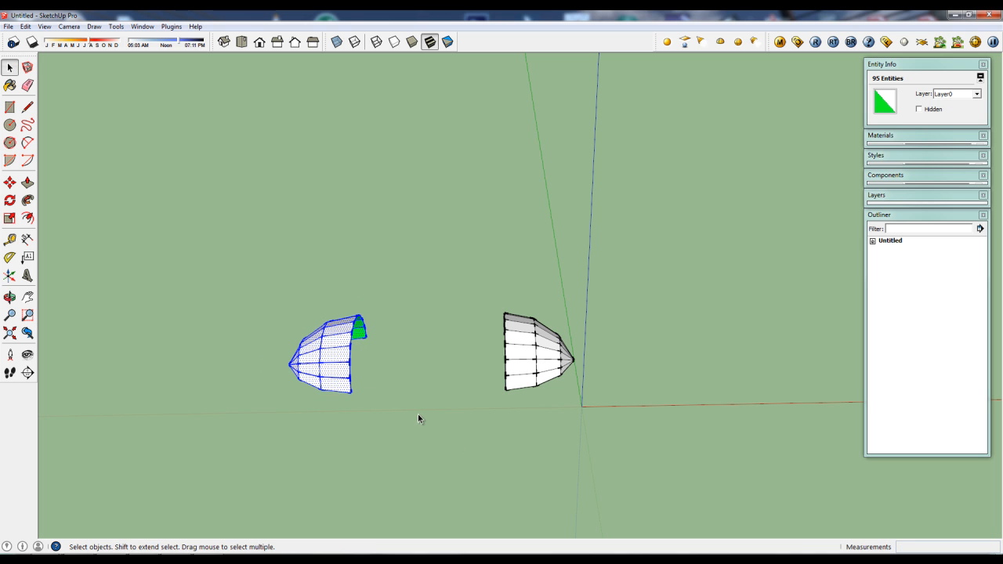
Step: Move the mirrored copy by its lower open corner onto the matching corner of the other piece, closing the dome
{"action": "left_click", "coordinate": [381, 381]}
{"action": "left_click_drag", "start_coordinate": [254, 282], "coordinate": [375, 398]}
{"action": "scroll", "coordinate": [372, 360], "scroll_direction": "up", "scroll_amount": 2}
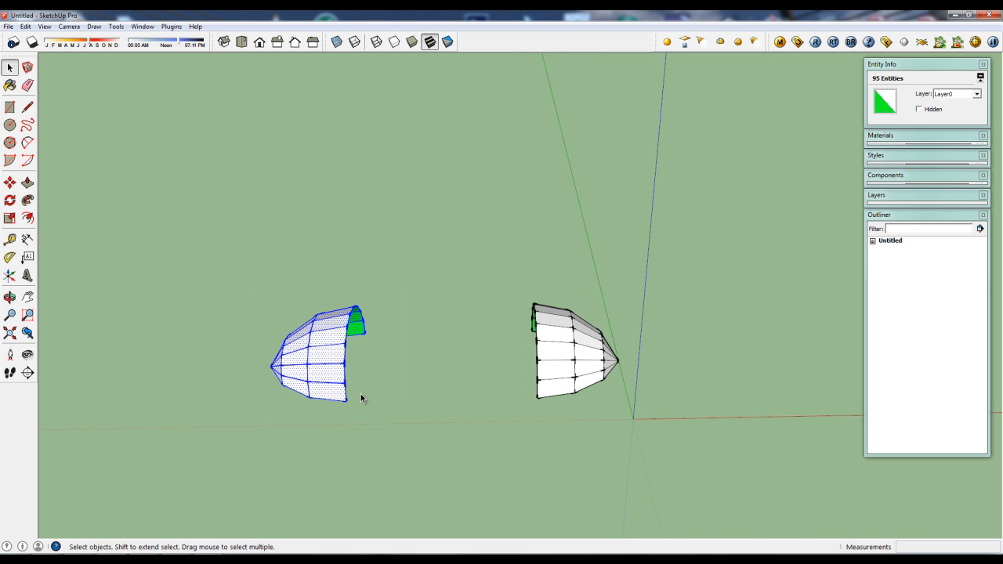
{"action": "key", "text": "m"}
{"action": "left_click", "coordinate": [346, 401]}
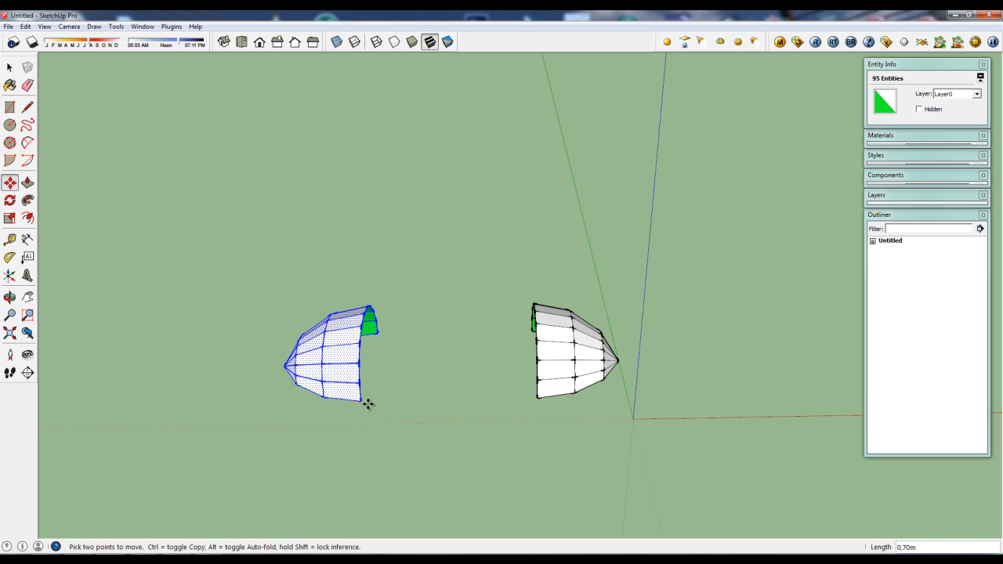
{"action": "left_click", "coordinate": [537, 399]}
Step: Select the whole dome and copy it straight down along the blue axis
{"action": "middle_click_drag", "start_coordinate": [538, 399], "coordinate": [302, 472]}
{"action": "key", "text": "space"}
{"action": "left_click_drag", "start_coordinate": [390, 259], "coordinate": [614, 444]}
{"action": "middle_click_drag", "start_coordinate": [483, 479], "coordinate": [393, 447]}
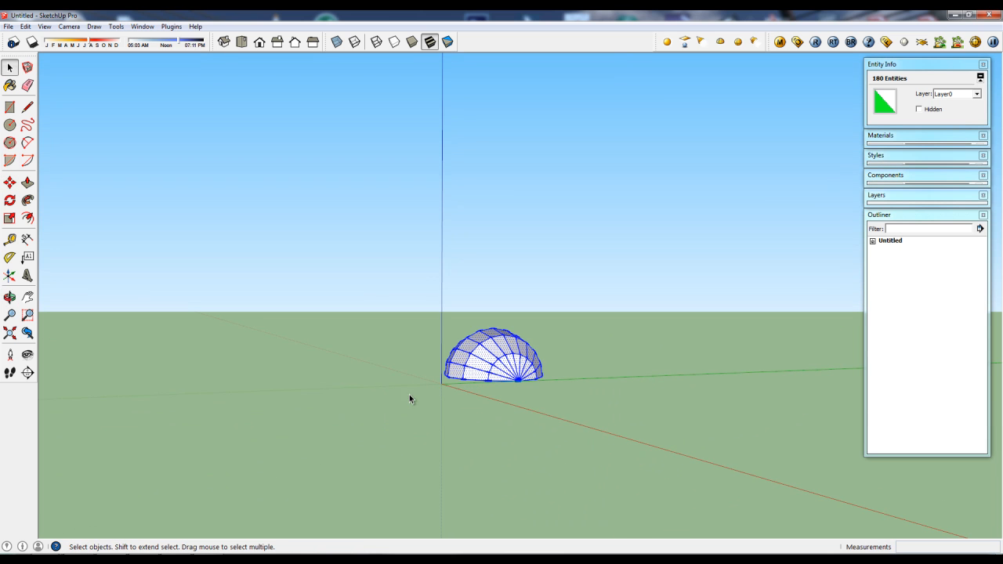
{"action": "key", "text": "m"}
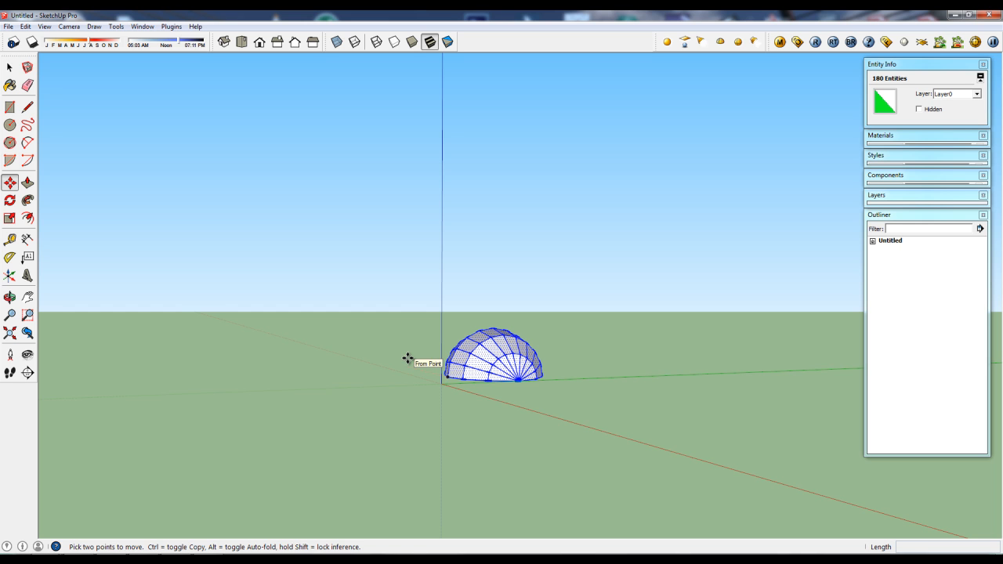
{"action": "left_click", "coordinate": [409, 359]}
{"action": "key", "text": "ctrl"}
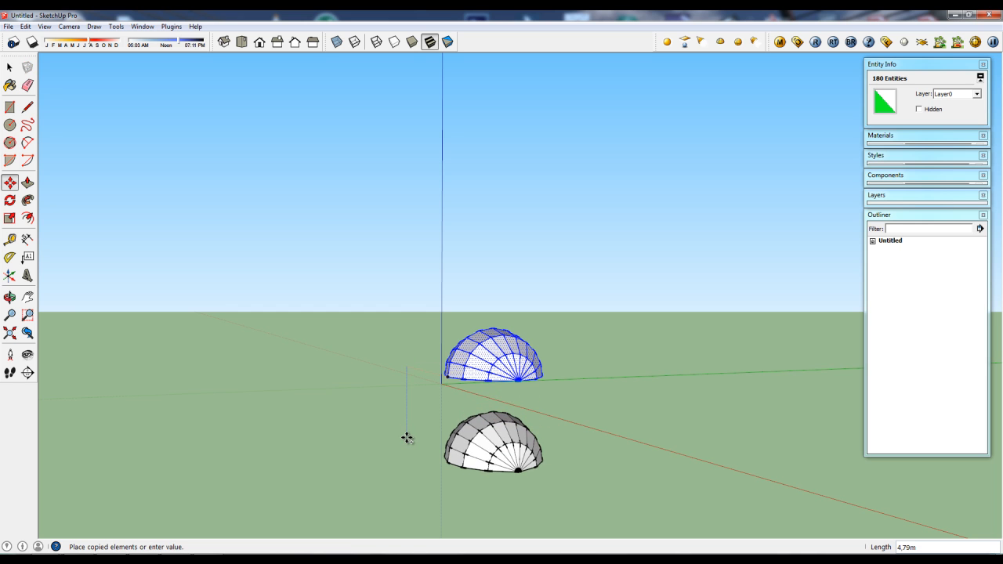
{"action": "left_click", "coordinate": [407, 469]}
Step: Mirror the lower dome copy along the blue axis with a scale factor of -1
{"action": "scroll", "coordinate": [385, 455], "scroll_direction": "down", "scroll_amount": 1}
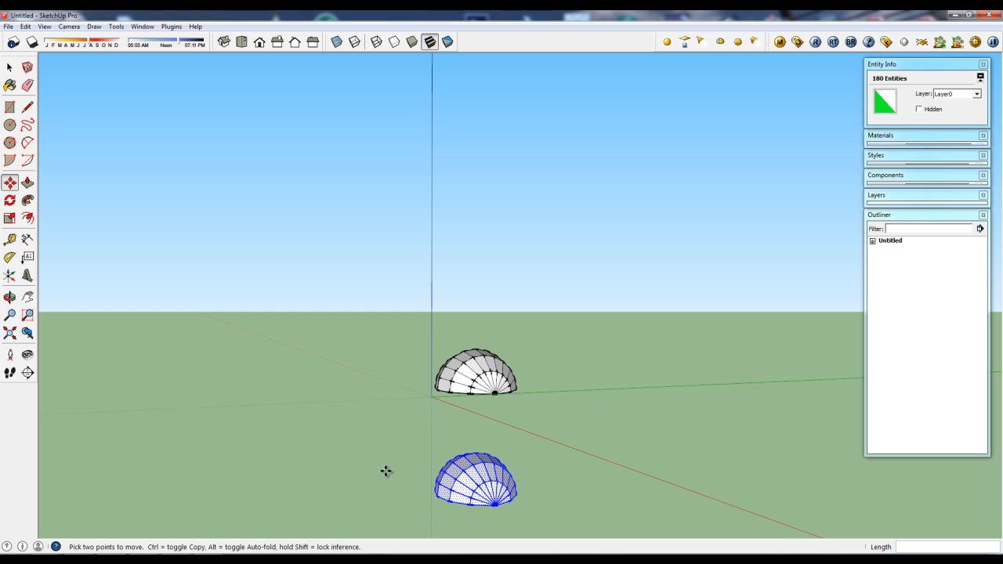
{"action": "key", "text": "s"}
{"action": "middle_click_drag", "start_coordinate": [473, 514], "coordinate": [483, 422]}
{"action": "left_click_drag", "start_coordinate": [471, 499], "coordinate": [473, 429]}
{"action": "key", "text": "Return"}
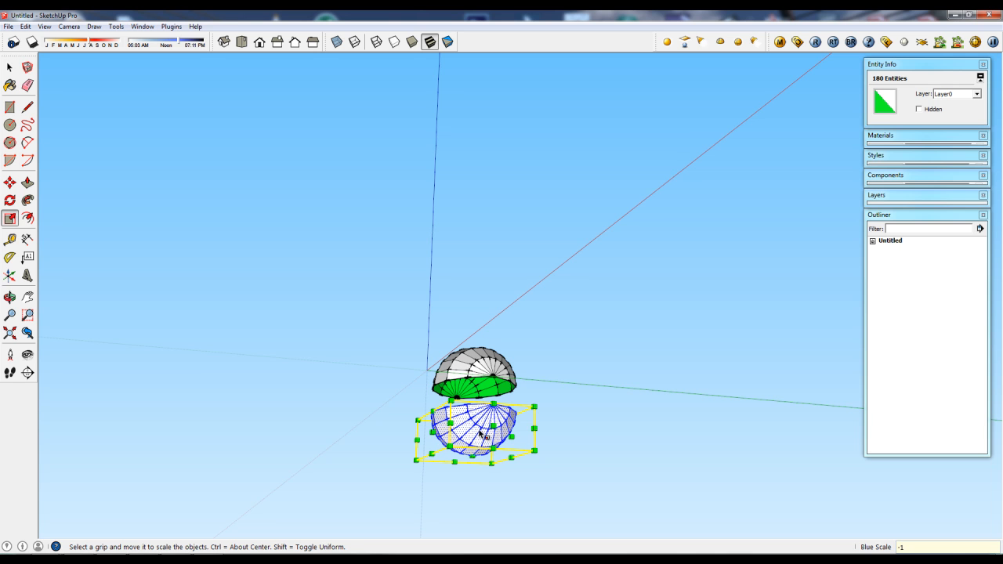
{"action": "key", "text": "space"}
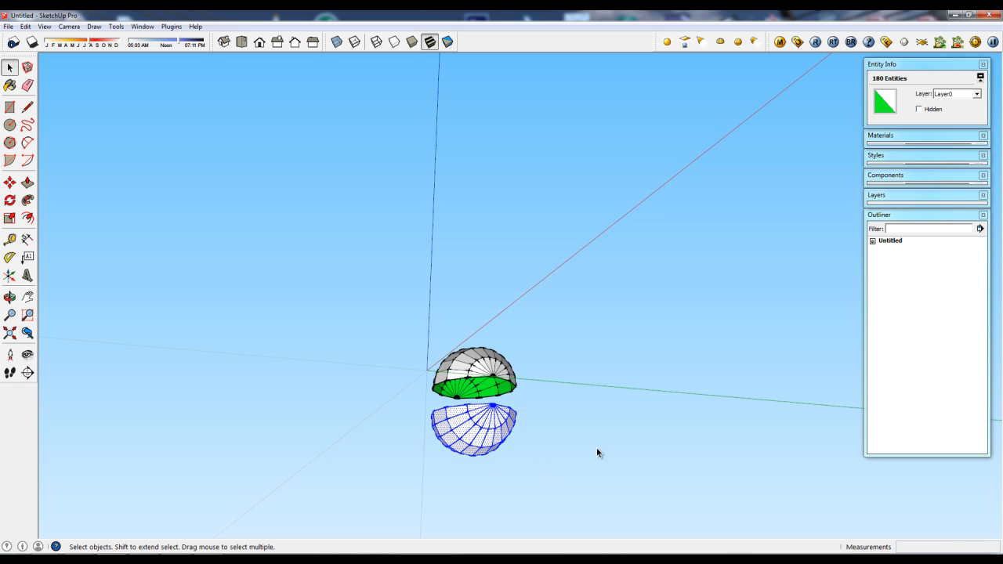
Step: Move the inverted lower half up by its front pole vertex onto the upper dome's pole, then clear the selection
{"action": "middle_click_drag", "start_coordinate": [491, 425], "coordinate": [515, 463]}
{"action": "scroll", "coordinate": [482, 413], "scroll_direction": "up", "scroll_amount": 3}
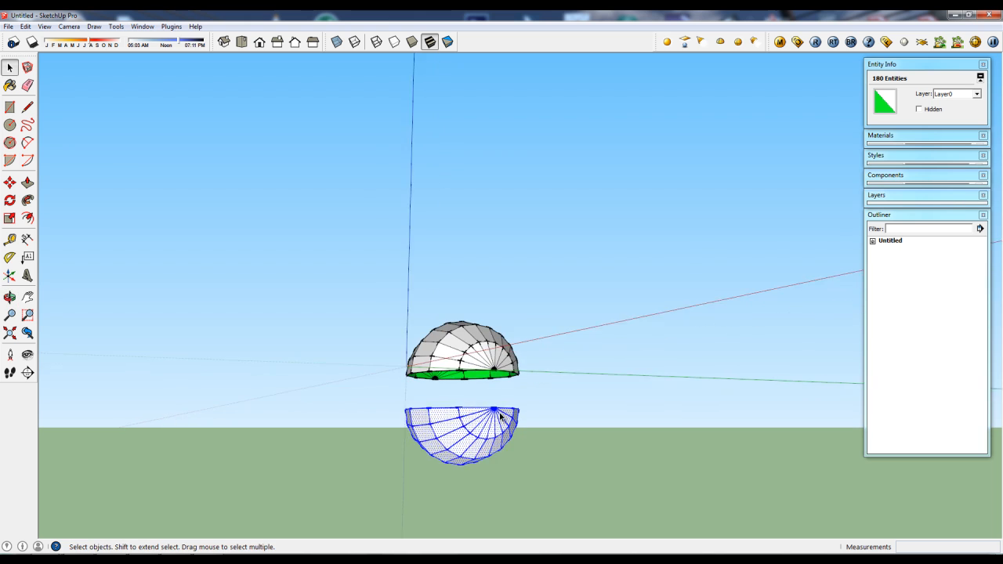
{"action": "middle_click_drag", "start_coordinate": [481, 413], "coordinate": [489, 478]}
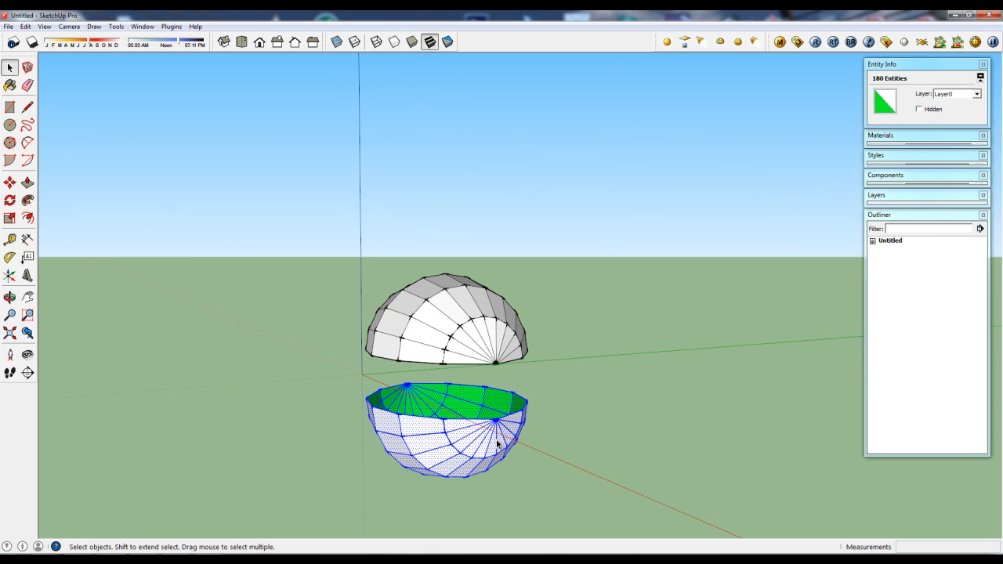
{"action": "key", "text": "m"}
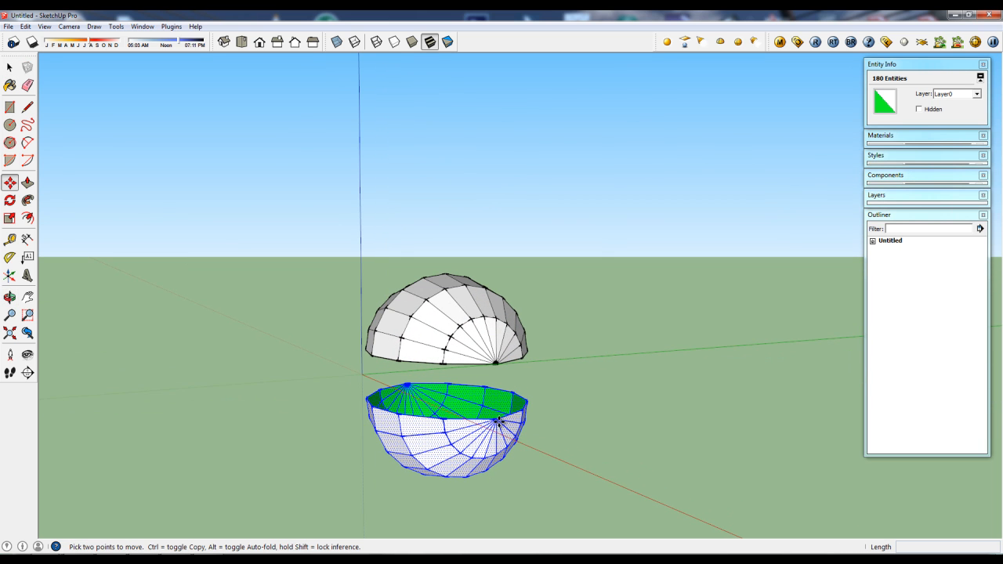
{"action": "left_click", "coordinate": [498, 421]}
{"action": "left_click", "coordinate": [495, 362]}
{"action": "scroll", "coordinate": [494, 424], "scroll_direction": "down", "scroll_amount": 2}
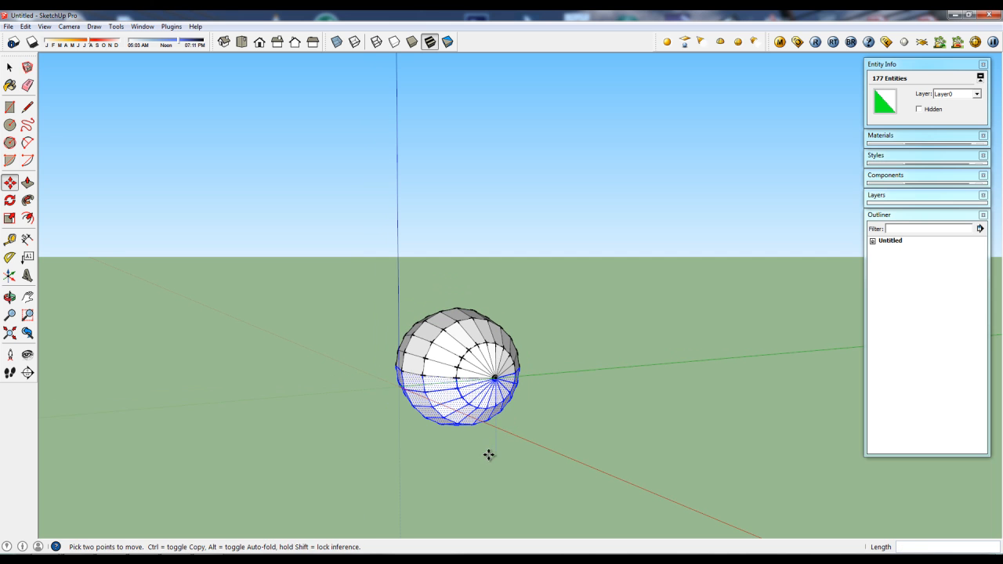
{"action": "key", "text": "space"}
{"action": "left_click", "coordinate": [460, 451]}
Step: Examine the closed faceted body from several sides and distances
{"action": "middle_click_drag", "start_coordinate": [460, 451], "coordinate": [221, 406]}
{"action": "scroll", "coordinate": [410, 441], "scroll_direction": "up", "scroll_amount": 4}
{"action": "middle_click_drag", "start_coordinate": [410, 441], "coordinate": [416, 463]}
{"action": "scroll", "coordinate": [416, 463], "scroll_direction": "down", "scroll_amount": 3}
{"action": "middle_click_drag", "start_coordinate": [416, 415], "coordinate": [502, 445], "text": "shift"}
{"action": "scroll", "coordinate": [502, 445], "scroll_direction": "up", "scroll_amount": 4}
{"action": "scroll", "coordinate": [486, 437], "scroll_direction": "down", "scroll_amount": 3}
{"action": "middle_click_drag", "start_coordinate": [396, 435], "coordinate": [483, 470]}
{"action": "scroll", "coordinate": [497, 463], "scroll_direction": "up", "scroll_amount": 1}
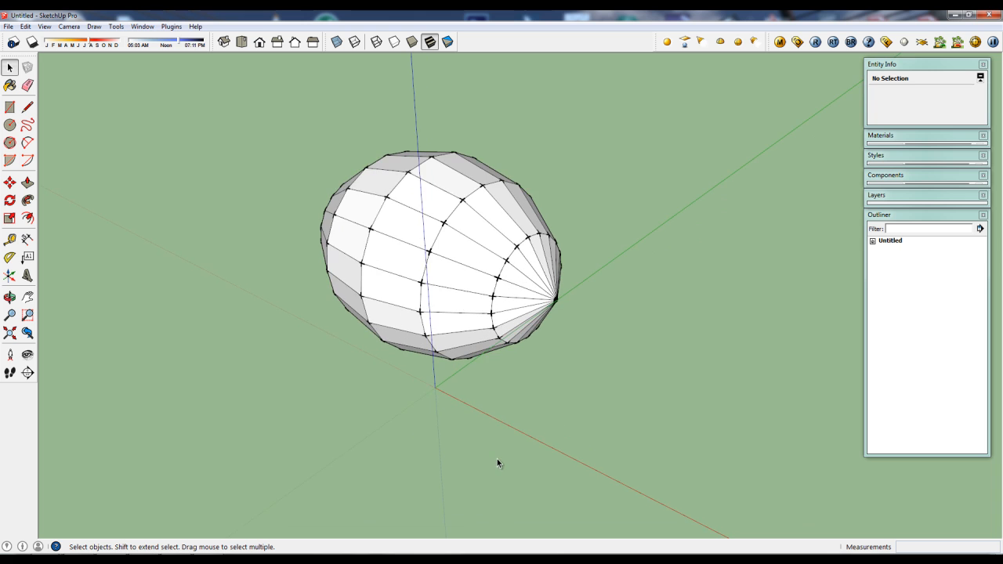
{"action": "scroll", "coordinate": [502, 467], "scroll_direction": "down", "scroll_amount": 1}
{"action": "scroll", "coordinate": [502, 467], "scroll_direction": "down", "scroll_amount": 1}
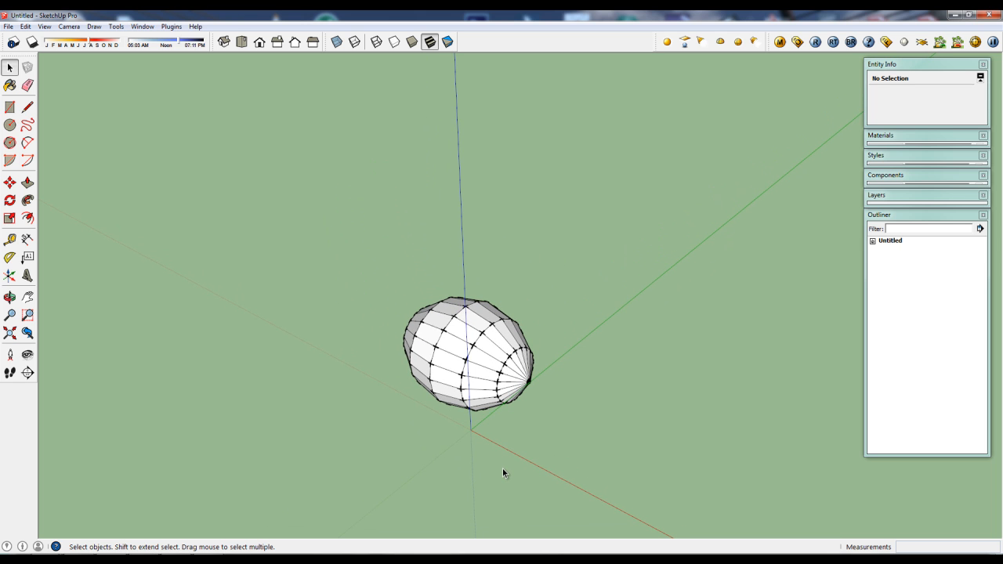
Step: Select the whole faceted body and move it along the negative red axis, away from the origin
{"action": "middle_click_drag", "start_coordinate": [495, 468], "coordinate": [541, 435]}
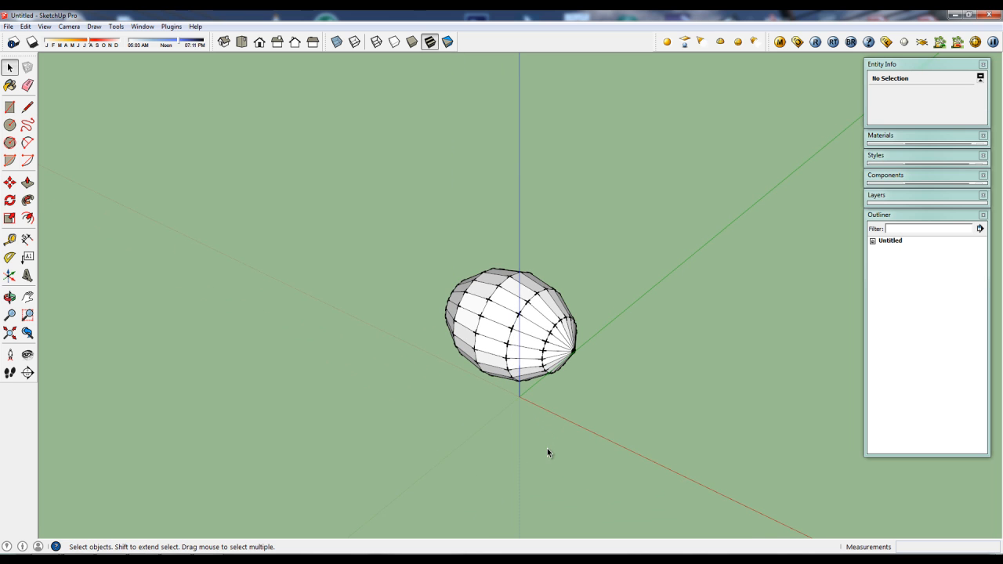
{"action": "left_click_drag", "start_coordinate": [399, 230], "coordinate": [616, 440]}
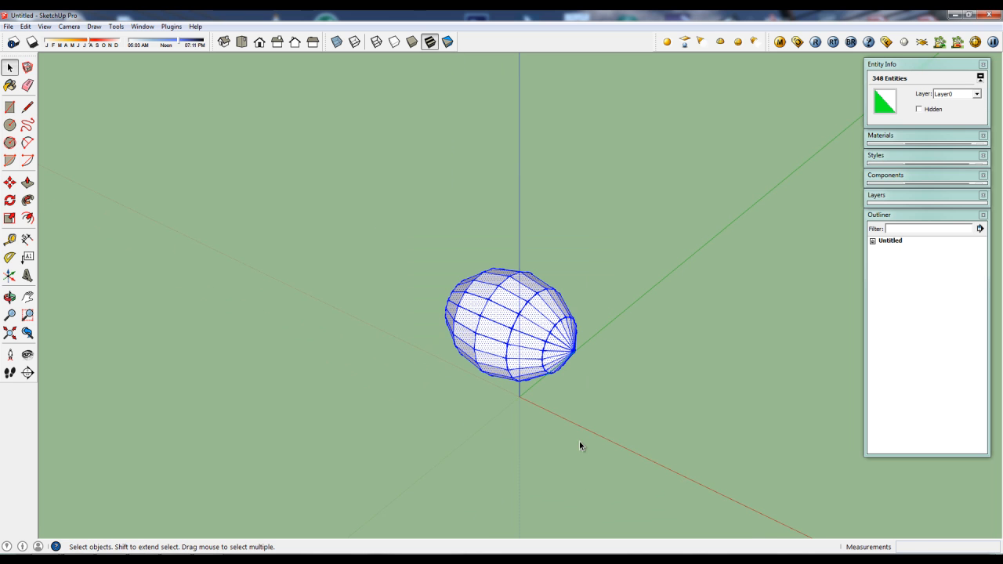
{"action": "key", "text": "m"}
{"action": "left_click_drag", "start_coordinate": [553, 421], "coordinate": [350, 310]}
Step: Draw a ground rectangle of about 127 m² from the origin, with its short side along the negative red axis
{"action": "mouse_move", "coordinate": [320, 309]}
{"action": "middle_mouse_down"}
{"action": "mouse_move", "coordinate": [497, 446]}
{"action": "mouse_move", "coordinate": [604, 448]}
{"action": "mouse_move", "coordinate": [577, 452]}
{"action": "mouse_move", "coordinate": [588, 453]}
{"action": "mouse_move", "coordinate": [575, 475]}
{"action": "mouse_move", "coordinate": [538, 473]}
{"action": "middle_mouse_up"}
{"action": "key", "text": "r"}
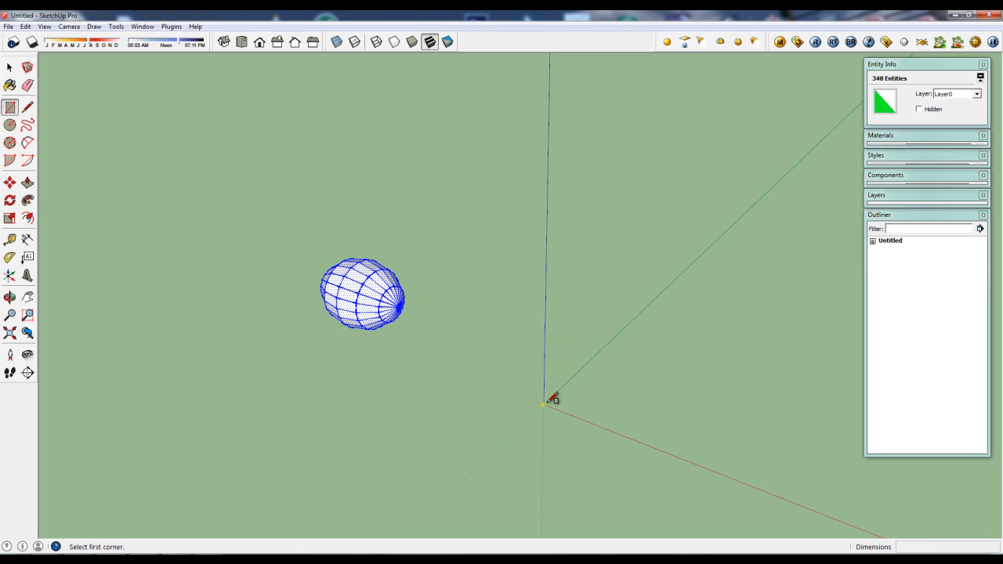
{"action": "left_click", "coordinate": [544, 404]}
{"action": "left_click", "coordinate": [564, 269]}
{"action": "middle_click_drag", "start_coordinate": [568, 478], "coordinate": [591, 484]}
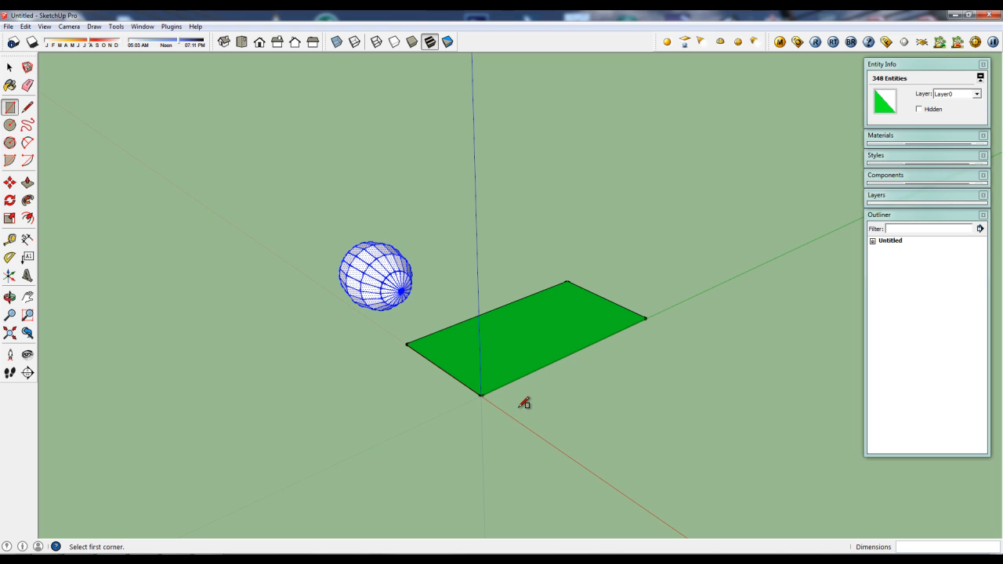
Step: Rotate the rectangle's face about its short edge on the red axis until it stands upright along the blue axis
{"action": "key", "text": "space"}
{"action": "left_click", "coordinate": [492, 383]}
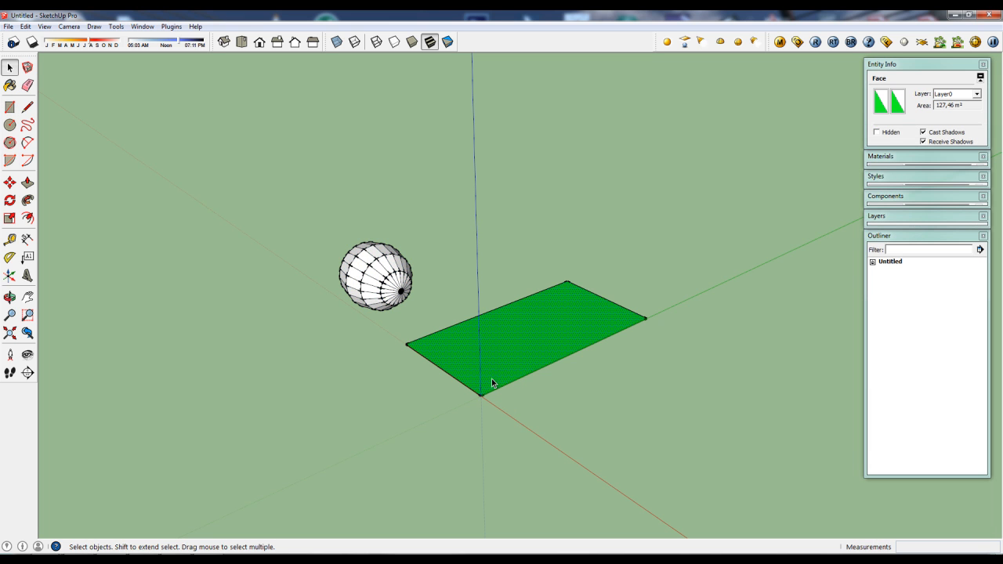
{"action": "key", "text": "q"}
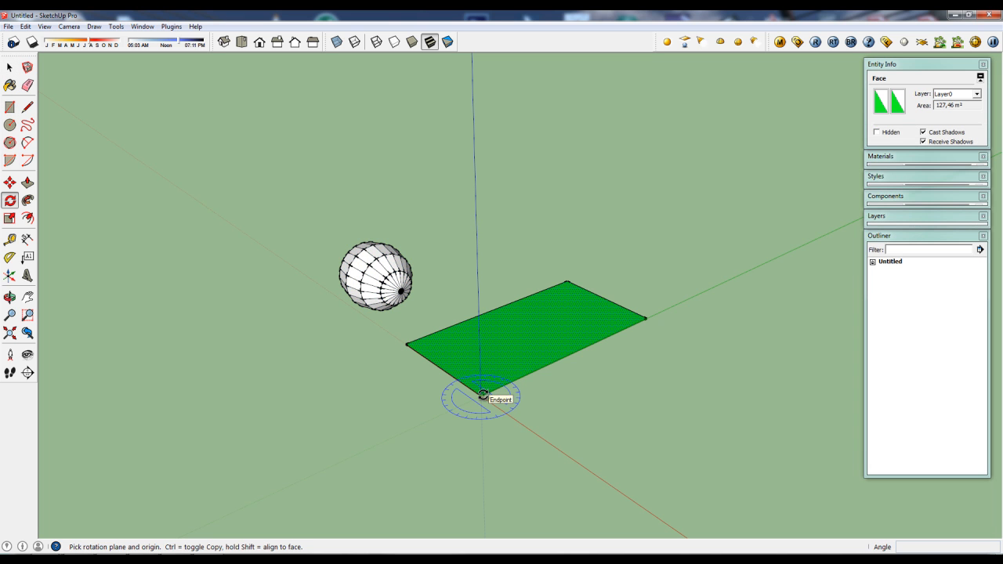
{"action": "left_click_drag", "start_coordinate": [481, 395], "coordinate": [406, 339]}
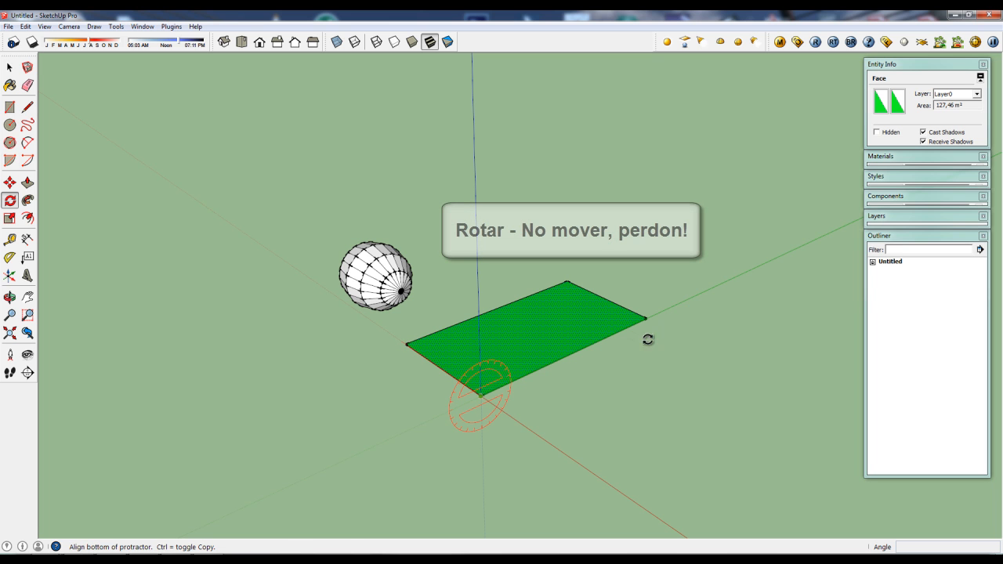
{"action": "left_click", "coordinate": [647, 319]}
{"action": "left_click", "coordinate": [460, 294]}
{"action": "middle_click_drag", "start_coordinate": [492, 408], "coordinate": [601, 414]}
{"action": "key", "text": "space"}
Step: Draw a stepped profile of connected lines across the upright face, from near the top of its blue-axis edge to its outer bottom corner
{"action": "middle_click_drag", "start_coordinate": [597, 343], "coordinate": [586, 227]}
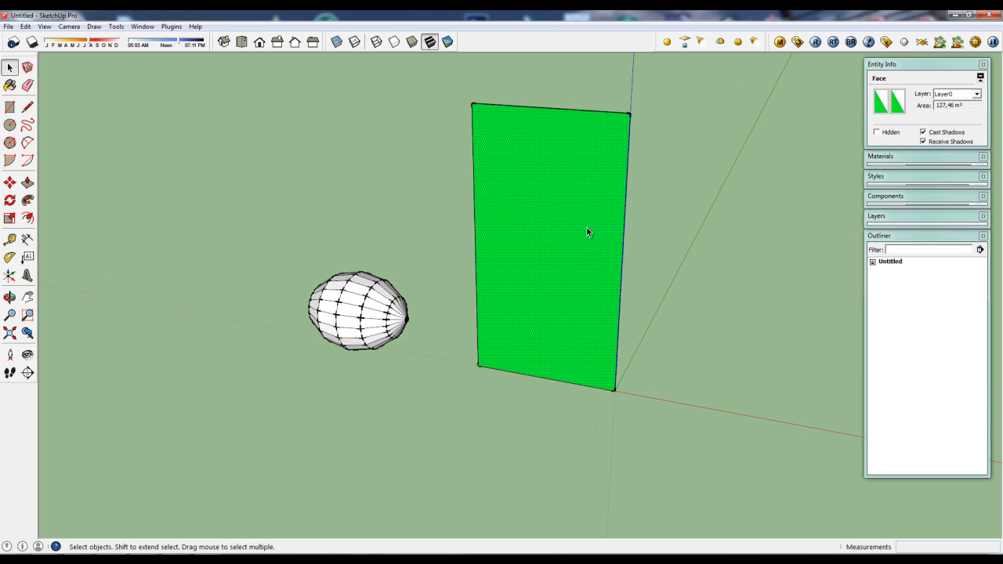
{"action": "key", "text": "l"}
{"action": "left_click", "coordinate": [626, 131]}
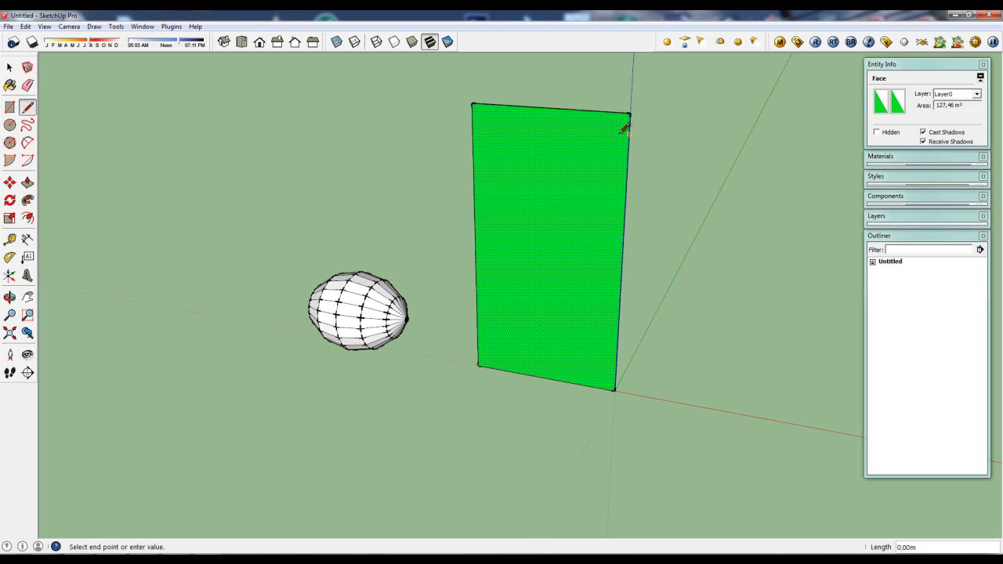
{"action": "left_click", "coordinate": [596, 132]}
{"action": "left_click", "coordinate": [584, 267]}
{"action": "left_click", "coordinate": [555, 281]}
{"action": "left_click", "coordinate": [555, 315]}
{"action": "left_click", "coordinate": [511, 326]}
{"action": "left_click", "coordinate": [511, 358]}
{"action": "left_click", "coordinate": [479, 364]}
Step: Erase the rectangle's outer edges beyond the profile and the bottom edge on the red axis, keeping the profile and the vertical edge
{"action": "middle_click_drag", "start_coordinate": [499, 351], "coordinate": [473, 303]}
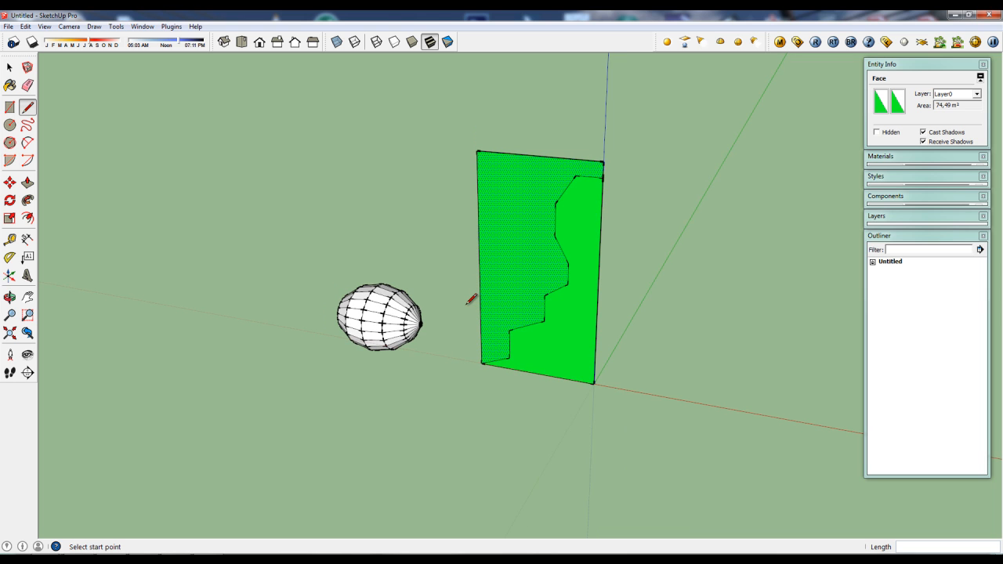
{"action": "key", "text": "e"}
{"action": "mouse_move", "coordinate": [470, 180]}
{"action": "left_mouse_down"}
{"action": "mouse_move", "coordinate": [508, 148]}
{"action": "mouse_move", "coordinate": [609, 152]}
{"action": "left_mouse_up"}
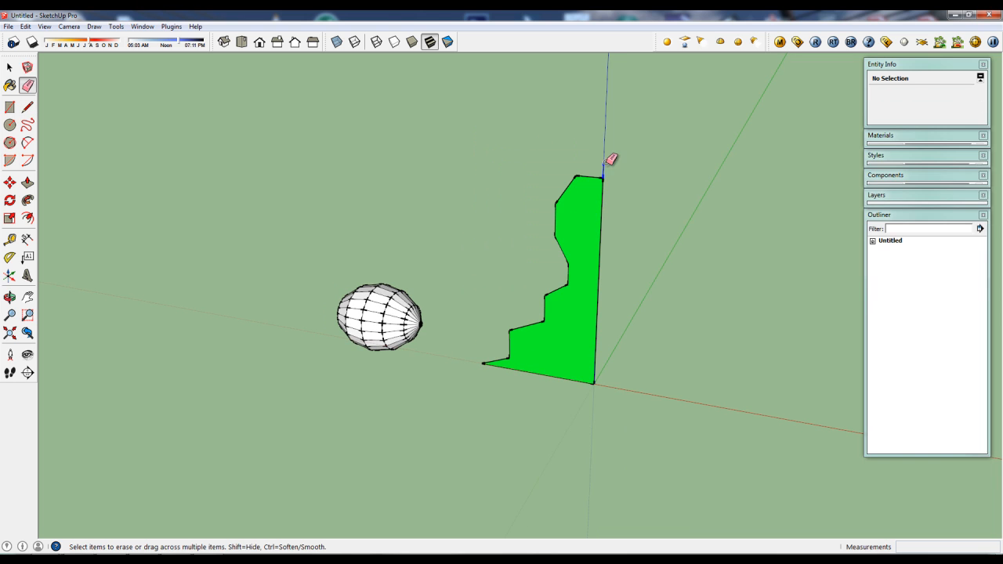
{"action": "middle_click_drag", "start_coordinate": [566, 369], "coordinate": [521, 427]}
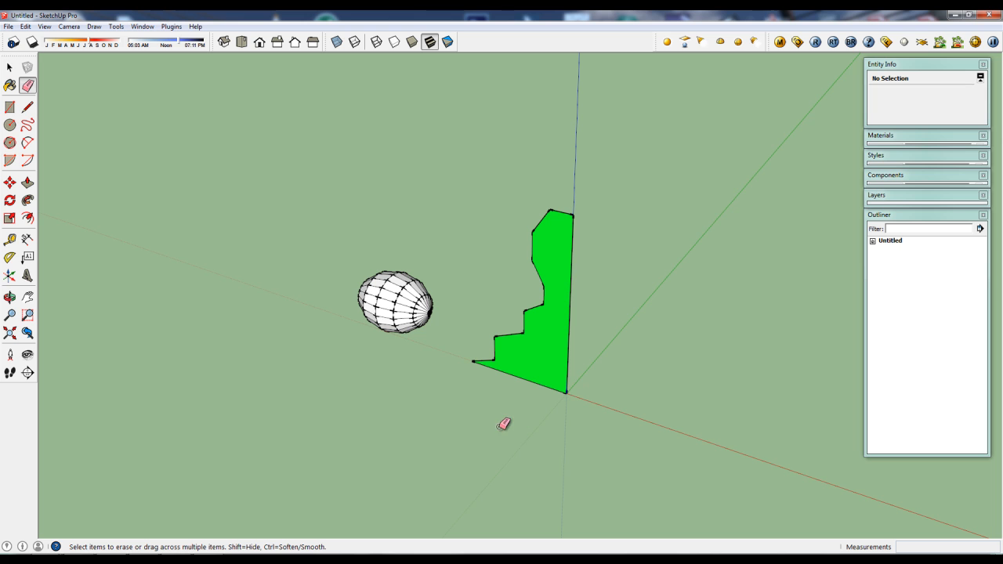
{"action": "left_click_drag", "start_coordinate": [538, 399], "coordinate": [563, 330]}
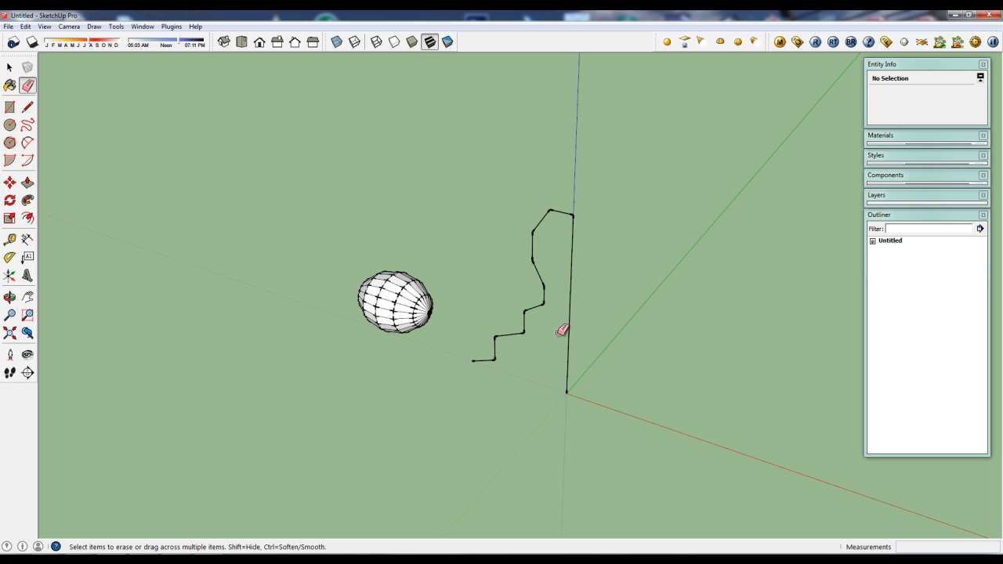
{"action": "middle_click_drag", "start_coordinate": [554, 298], "coordinate": [543, 387]}
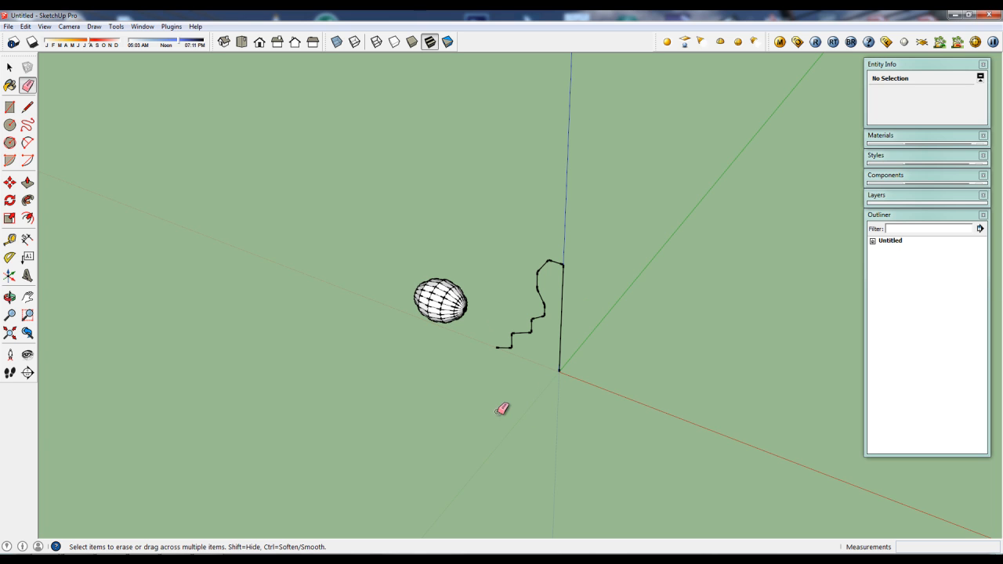
{"action": "left_click", "coordinate": [10, 199]}
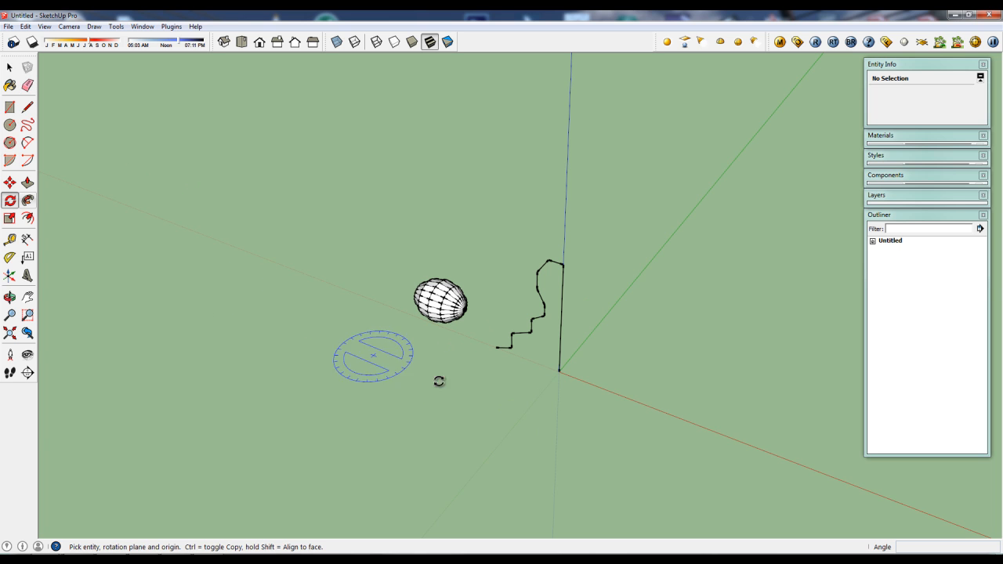
{"action": "left_click", "coordinate": [560, 374]}
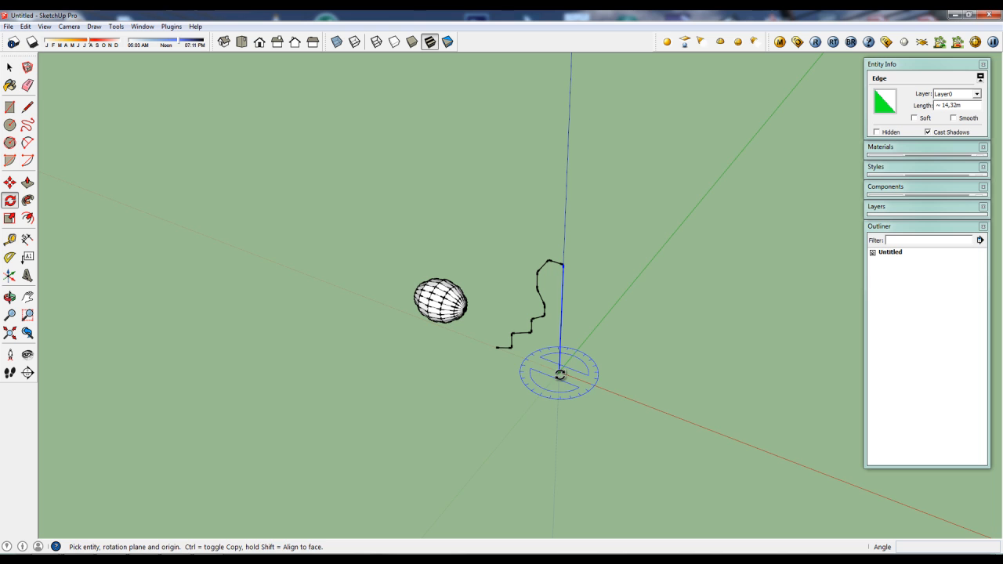
{"action": "key", "text": "Escape"}
Step: Select the profile and vertical edge, rotate a copy about the origin onto the negative green axis, and divide the array with /4
{"action": "key", "text": "space"}
{"action": "left_click_drag", "start_coordinate": [484, 201], "coordinate": [636, 425]}
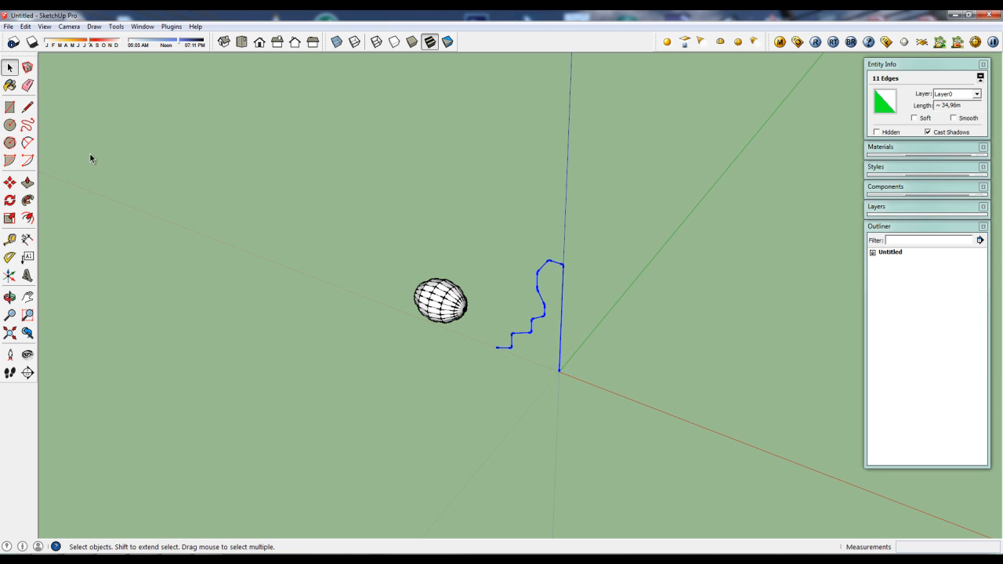
{"action": "left_click", "coordinate": [9, 199]}
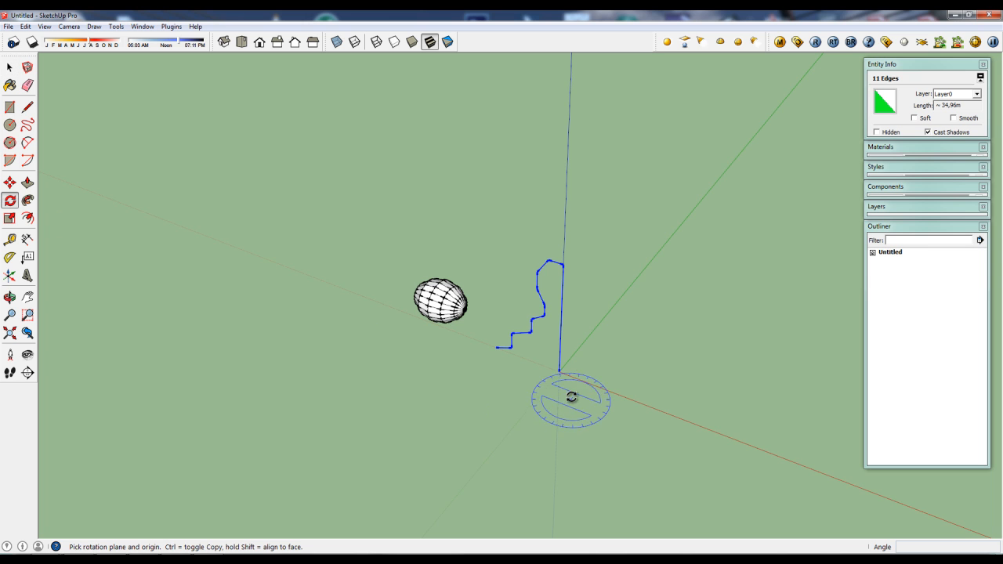
{"action": "left_click", "coordinate": [561, 371]}
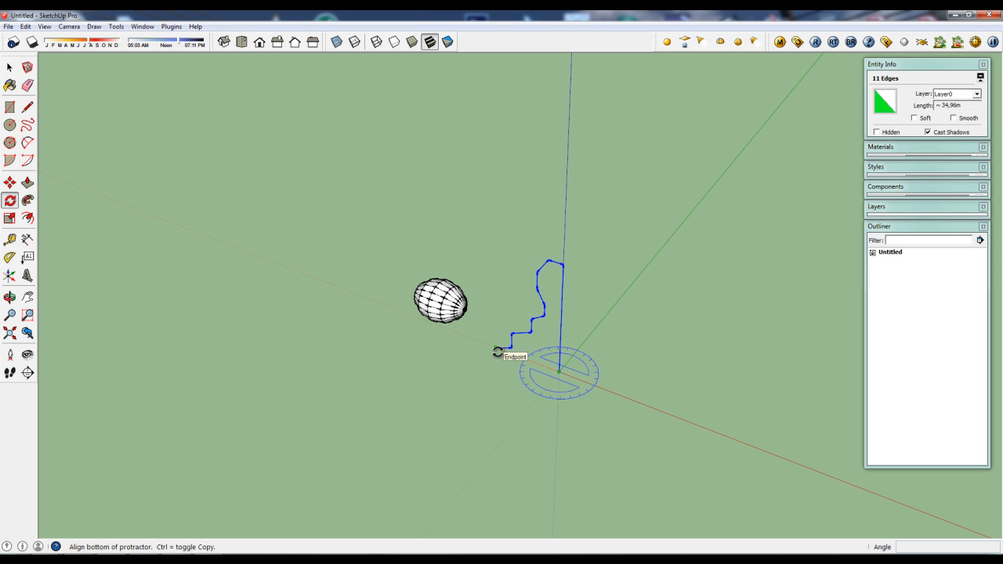
{"action": "left_click", "coordinate": [496, 349]}
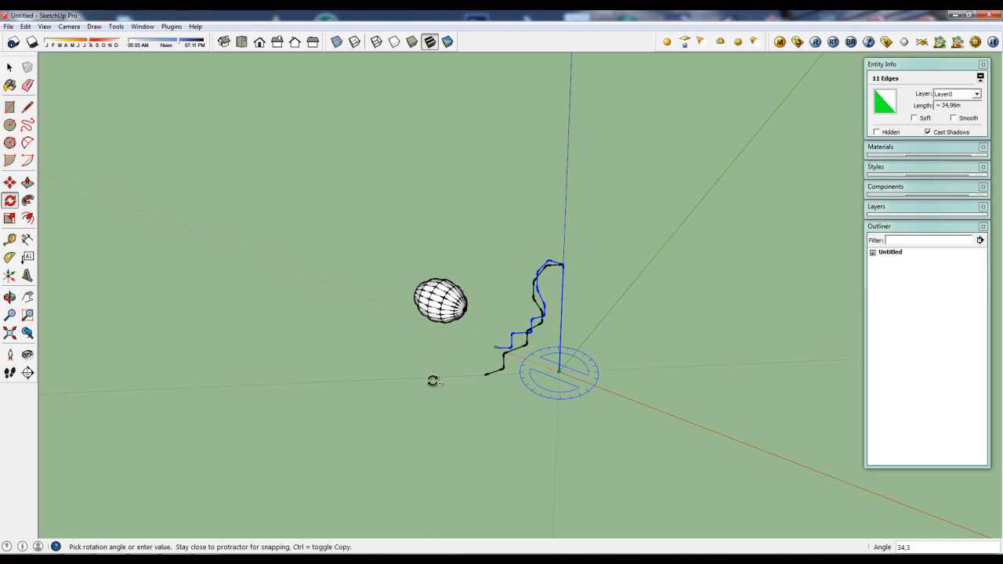
{"action": "left_click", "coordinate": [511, 437]}
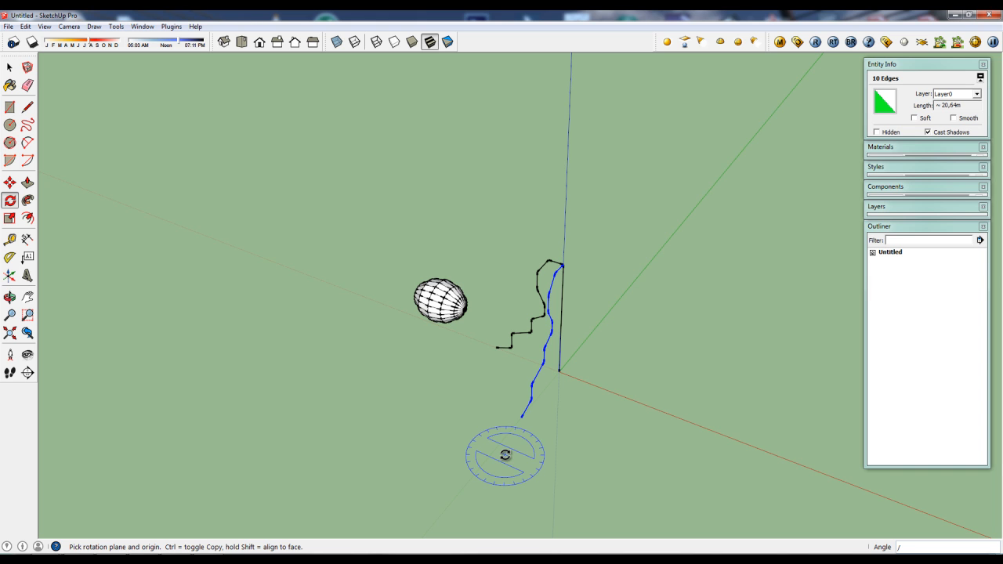
{"action": "key", "text": "Return"}
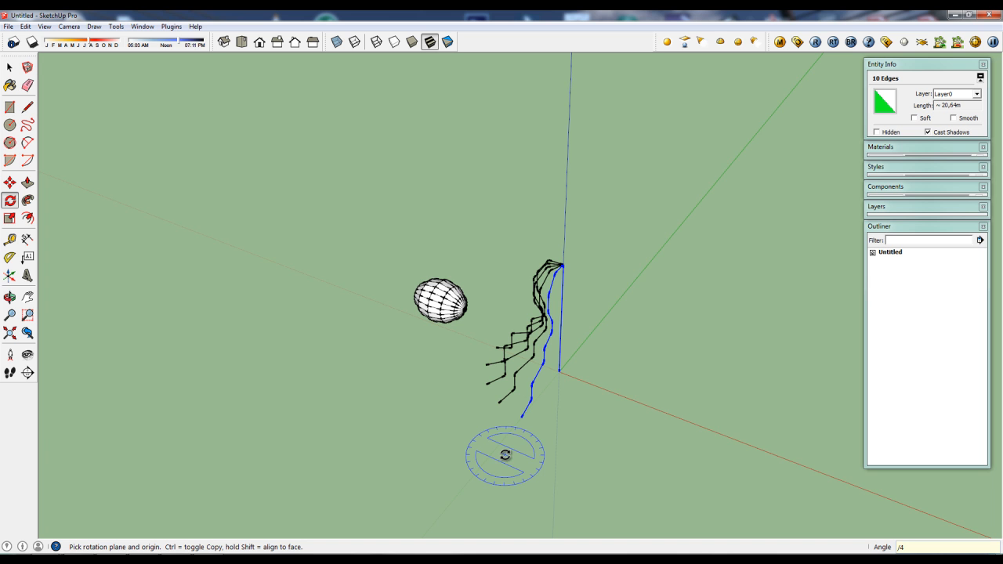
Step: Draw lines joining the bottom endpoints of the five profiles into a segmented outer rim
{"action": "middle_click_drag", "start_coordinate": [404, 387], "coordinate": [546, 402]}
{"action": "key", "text": "q"}
{"action": "key", "text": "l"}
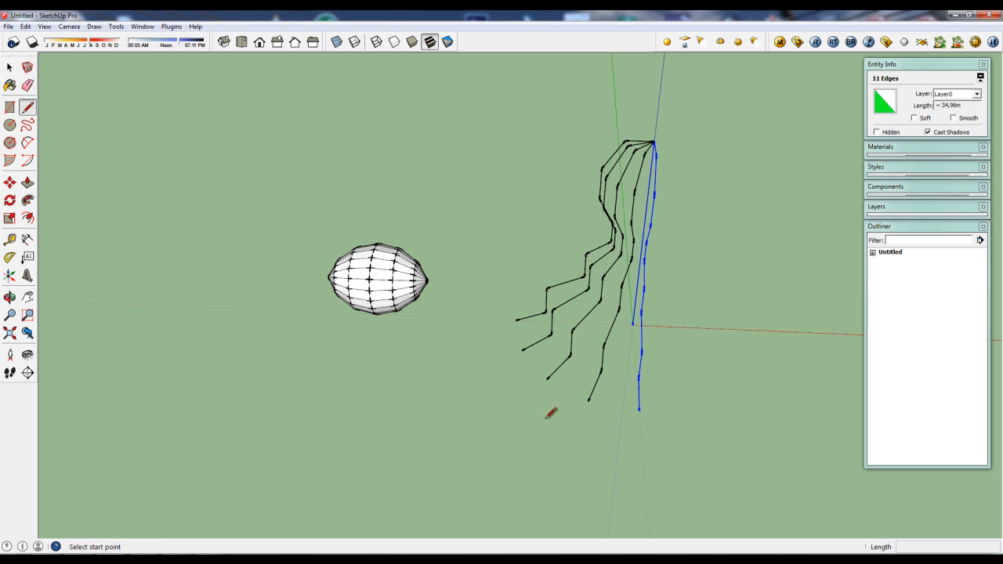
{"action": "left_click", "coordinate": [516, 320]}
{"action": "left_click", "coordinate": [521, 349]}
{"action": "left_click", "coordinate": [547, 379]}
{"action": "left_click", "coordinate": [587, 401]}
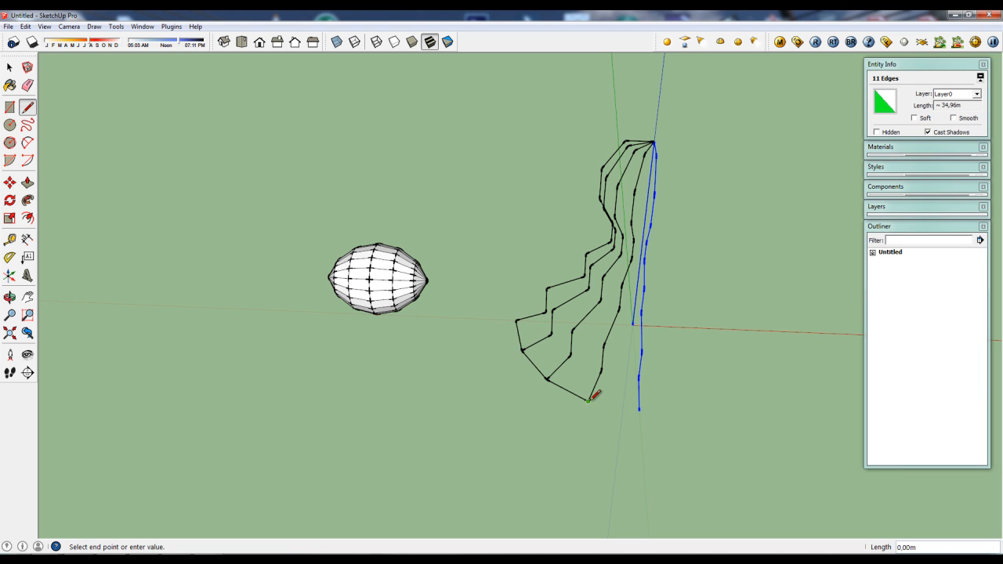
{"action": "left_click", "coordinate": [639, 409]}
Step: Connect the second row of profile vertices with lines to close the lowest band of faces
{"action": "left_click", "coordinate": [546, 313]}
{"action": "left_click", "coordinate": [551, 334]}
{"action": "left_click", "coordinate": [572, 354]}
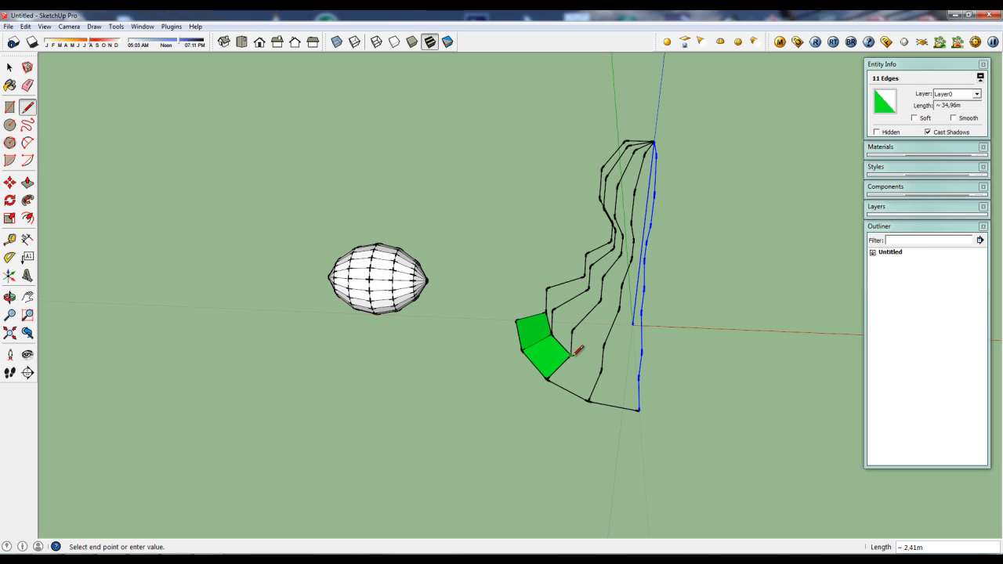
{"action": "left_click", "coordinate": [602, 370]}
{"action": "left_click", "coordinate": [638, 378]}
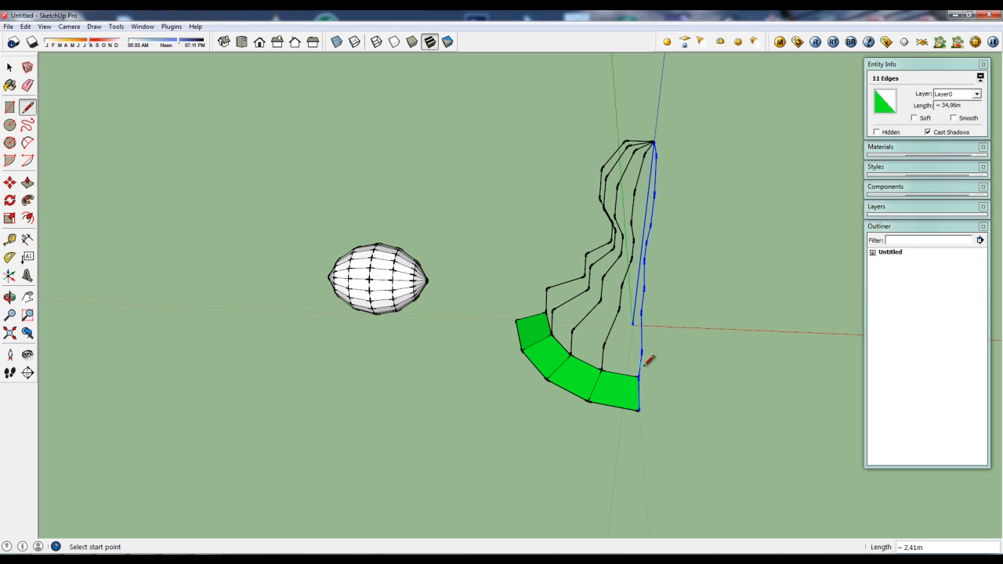
Step: Connect the third row of profile vertices with lines to close the first upright band above the base
{"action": "left_click", "coordinate": [641, 350]}
{"action": "left_click", "coordinate": [603, 345]}
{"action": "left_click", "coordinate": [604, 345]}
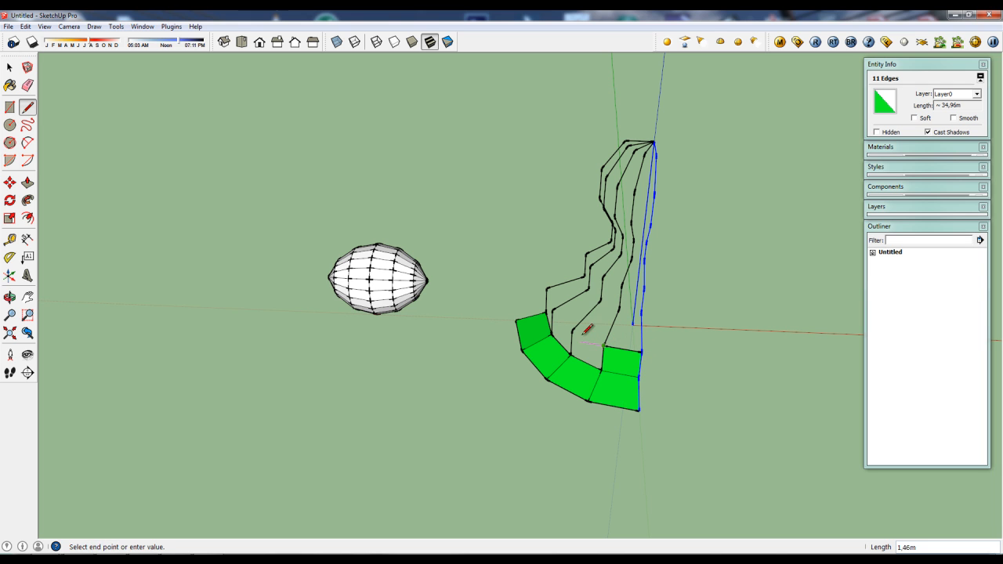
{"action": "left_click", "coordinate": [572, 330]}
{"action": "left_click", "coordinate": [572, 330]}
{"action": "left_click", "coordinate": [552, 311]}
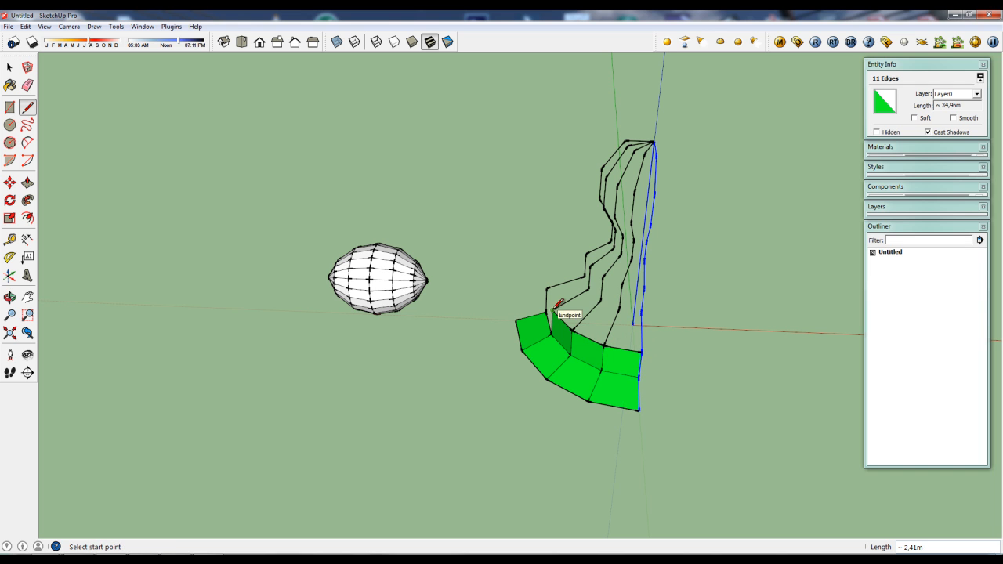
{"action": "left_click", "coordinate": [547, 289]}
{"action": "left_click", "coordinate": [552, 310]}
Step: Connect the fourth row of profile vertices with lines to close the third band of faces, the second sloped tread
{"action": "left_click", "coordinate": [587, 276]}
{"action": "left_click", "coordinate": [590, 289]}
{"action": "left_click", "coordinate": [601, 300]}
{"action": "left_click", "coordinate": [588, 290]}
{"action": "left_click", "coordinate": [601, 301]}
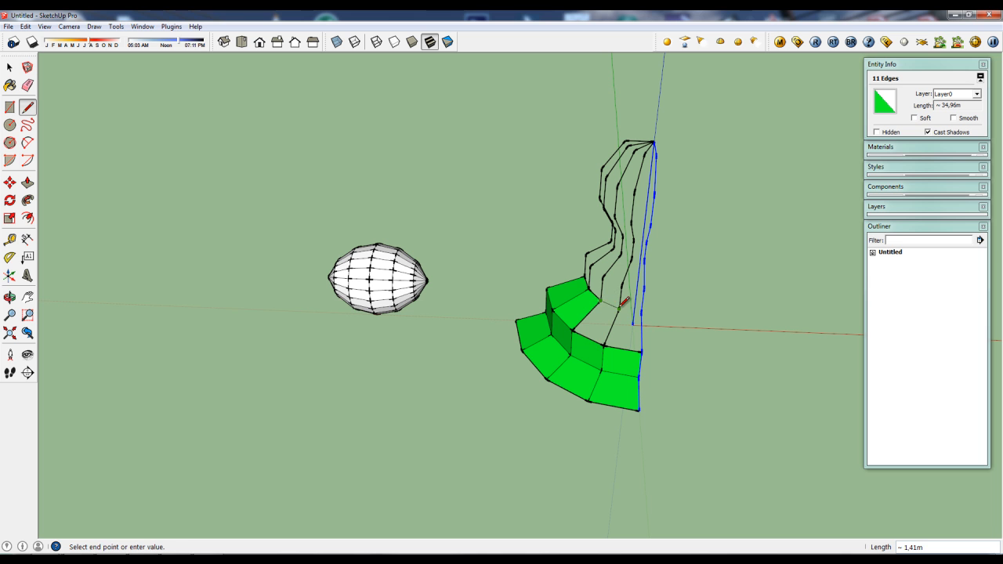
{"action": "left_click", "coordinate": [620, 308]}
{"action": "left_click", "coordinate": [620, 308]}
{"action": "left_click", "coordinate": [639, 310]}
Step: Connect the fifth row of profile vertices with lines to close the fourth band, the second upright riser
{"action": "middle_click_drag", "start_coordinate": [613, 361], "coordinate": [611, 275]}
{"action": "scroll", "coordinate": [610, 275], "scroll_direction": "up", "scroll_amount": 2}
{"action": "left_click", "coordinate": [615, 272]}
{"action": "left_click", "coordinate": [589, 270]}
{"action": "left_click", "coordinate": [571, 259]}
{"action": "left_click", "coordinate": [589, 269]}
{"action": "middle_click_drag", "start_coordinate": [511, 352], "coordinate": [808, 381]}
{"action": "scroll", "coordinate": [673, 225], "scroll_direction": "up", "scroll_amount": 2}
{"action": "left_click", "coordinate": [664, 228]}
{"action": "left_click", "coordinate": [632, 227]}
{"action": "left_click", "coordinate": [632, 227]}
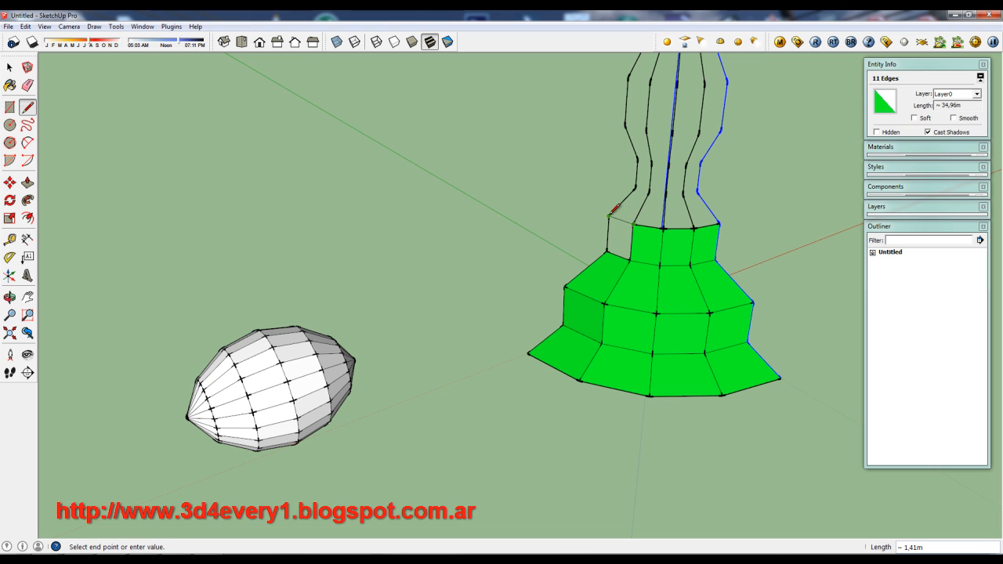
{"action": "left_click", "coordinate": [609, 215]}
Step: Connect the sixth row of profile vertices with lines to close the sloped band below the neck
{"action": "left_click", "coordinate": [636, 189]}
{"action": "left_click", "coordinate": [649, 191]}
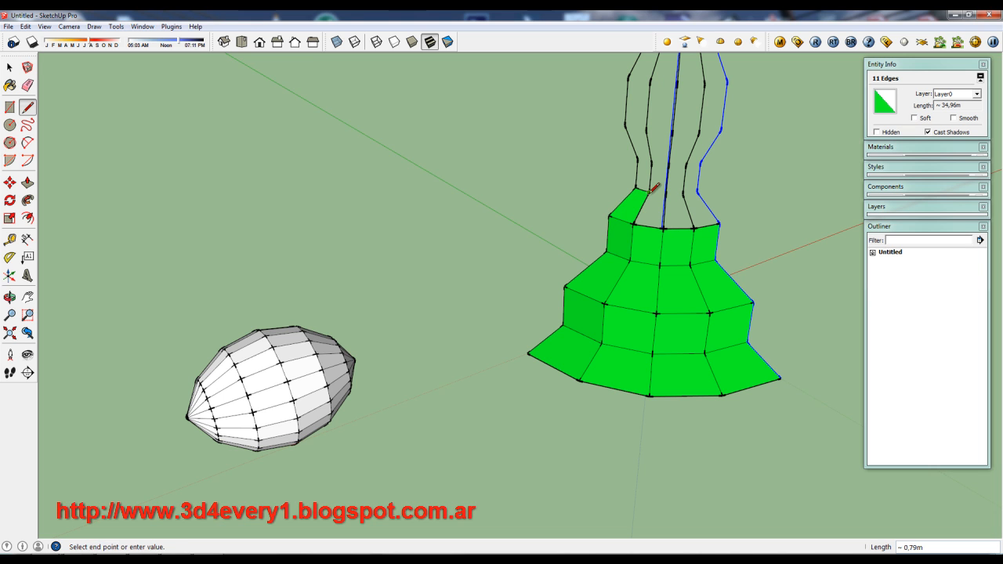
{"action": "left_click", "coordinate": [665, 193]}
{"action": "left_click", "coordinate": [685, 192]}
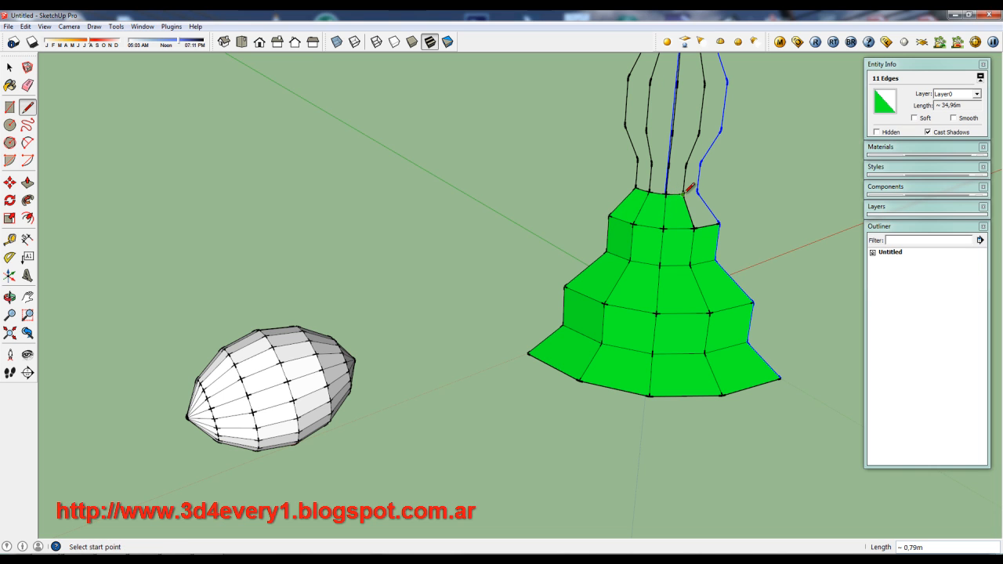
{"action": "left_click", "coordinate": [697, 192]}
Step: Connect the seventh row of profile vertices with lines to close the narrow neck band
{"action": "mouse_move", "coordinate": [698, 192]}
{"action": "middle_mouse_down"}
{"action": "mouse_move", "coordinate": [708, 319]}
{"action": "mouse_move", "coordinate": [548, 320]}
{"action": "mouse_move", "coordinate": [728, 239]}
{"action": "middle_mouse_up"}
{"action": "left_click", "coordinate": [725, 239]}
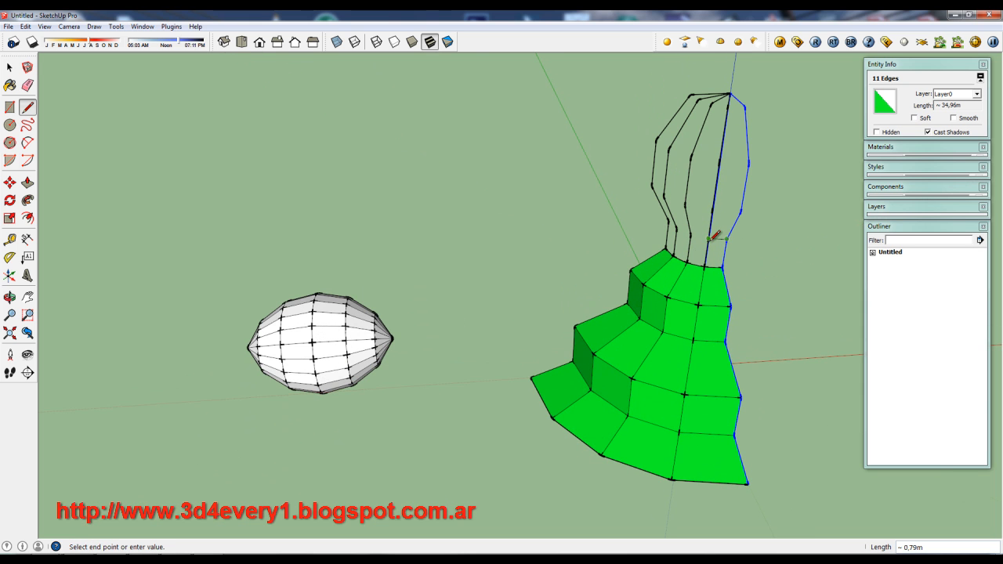
{"action": "left_click", "coordinate": [707, 239]}
{"action": "left_click", "coordinate": [708, 239]}
{"action": "left_click", "coordinate": [690, 235]}
{"action": "left_click", "coordinate": [690, 235]}
{"action": "left_click", "coordinate": [675, 232]}
{"action": "left_click", "coordinate": [678, 230]}
{"action": "left_click", "coordinate": [666, 219]}
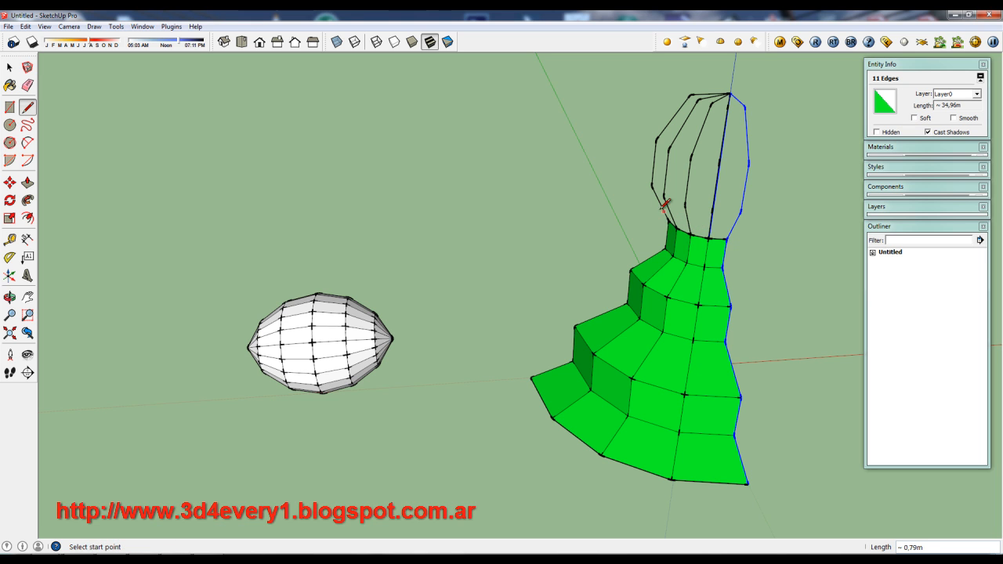
Step: Connect the eighth row of profile vertices with lines to close the band flaring outward above the neck
{"action": "left_click", "coordinate": [654, 181]}
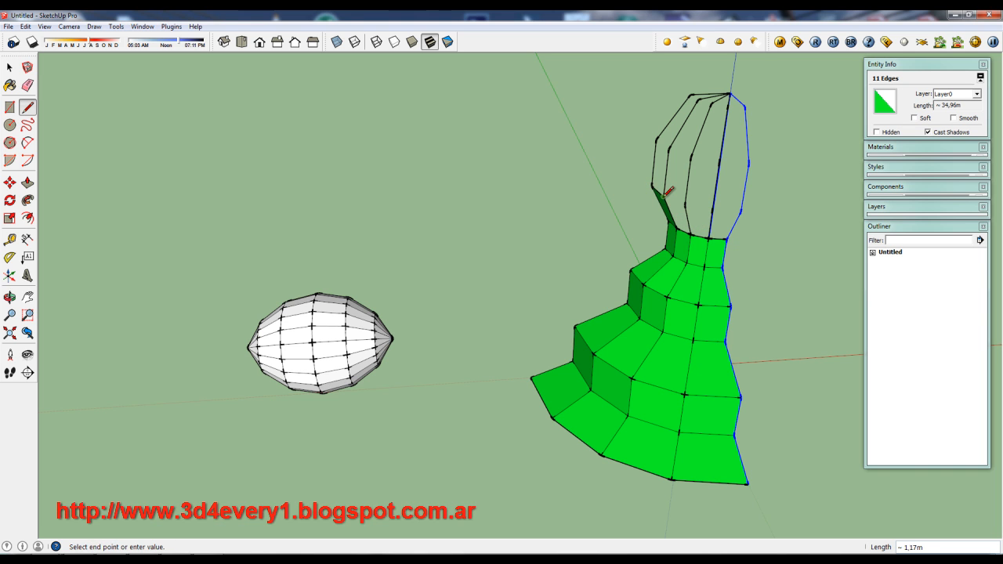
{"action": "left_click", "coordinate": [687, 203]}
{"action": "left_click", "coordinate": [687, 203]}
{"action": "left_click", "coordinate": [711, 210]}
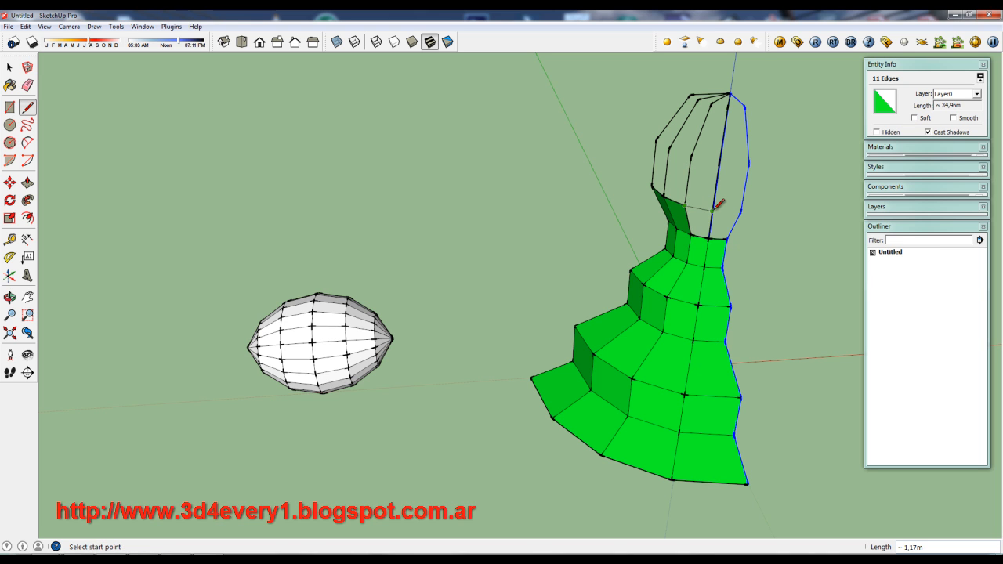
{"action": "left_click", "coordinate": [712, 210]}
{"action": "left_click", "coordinate": [740, 202]}
Step: Connect the ninth row of profile vertices with lines to close the upright band of the head
{"action": "left_click", "coordinate": [749, 162]}
{"action": "left_click", "coordinate": [720, 162]}
{"action": "left_click", "coordinate": [720, 162]}
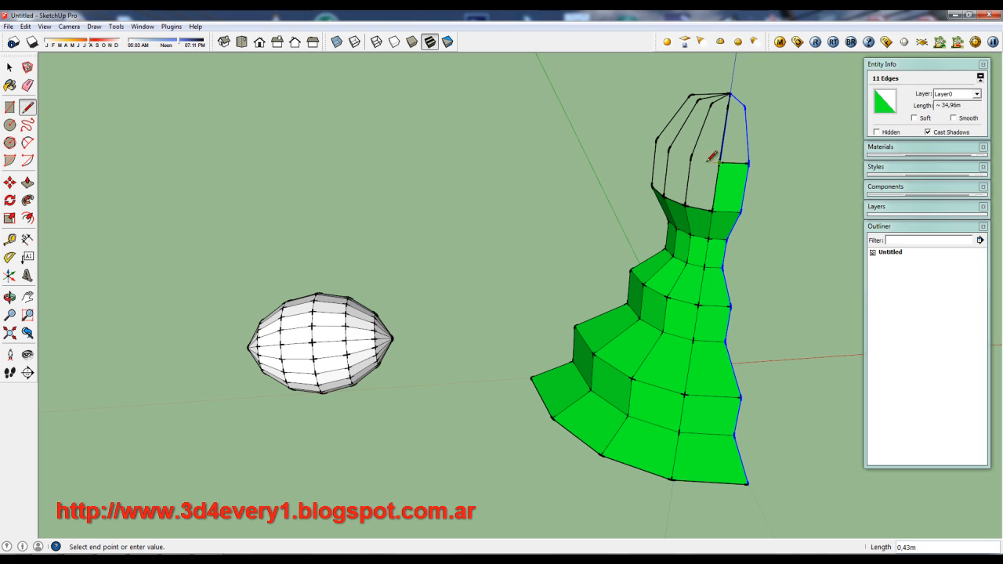
{"action": "left_click", "coordinate": [690, 159]}
{"action": "left_click", "coordinate": [690, 159]}
{"action": "left_click", "coordinate": [668, 150]}
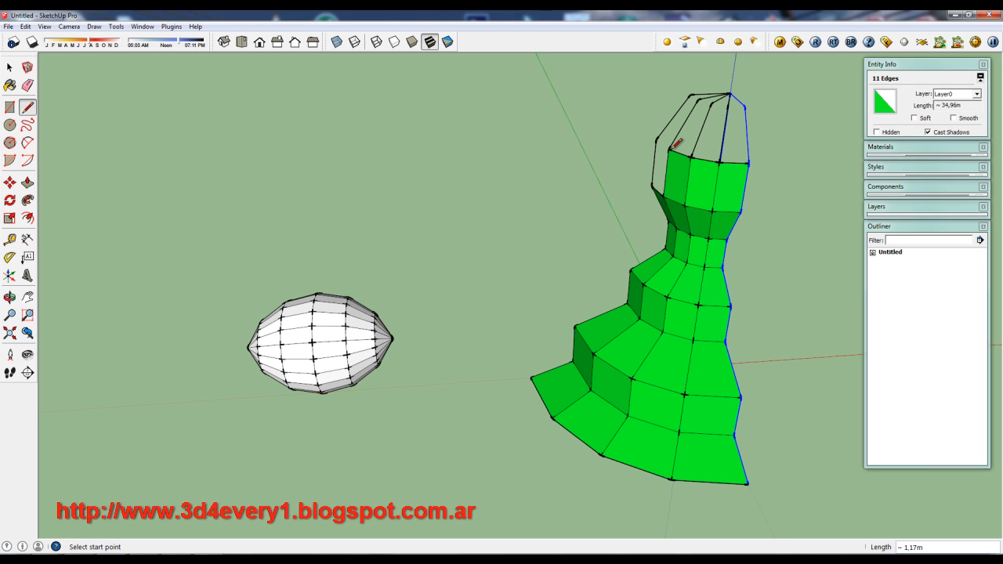
{"action": "left_click", "coordinate": [657, 140]}
{"action": "left_click", "coordinate": [670, 149]}
Step: Connect the uppermost row of profile vertices below the apex with lines to close the tapering band and the triangular cap
{"action": "mouse_move", "coordinate": [669, 149]}
{"action": "middle_mouse_down"}
{"action": "mouse_move", "coordinate": [654, 197]}
{"action": "mouse_move", "coordinate": [710, 161]}
{"action": "mouse_move", "coordinate": [708, 152]}
{"action": "middle_mouse_up"}
{"action": "left_click", "coordinate": [701, 159]}
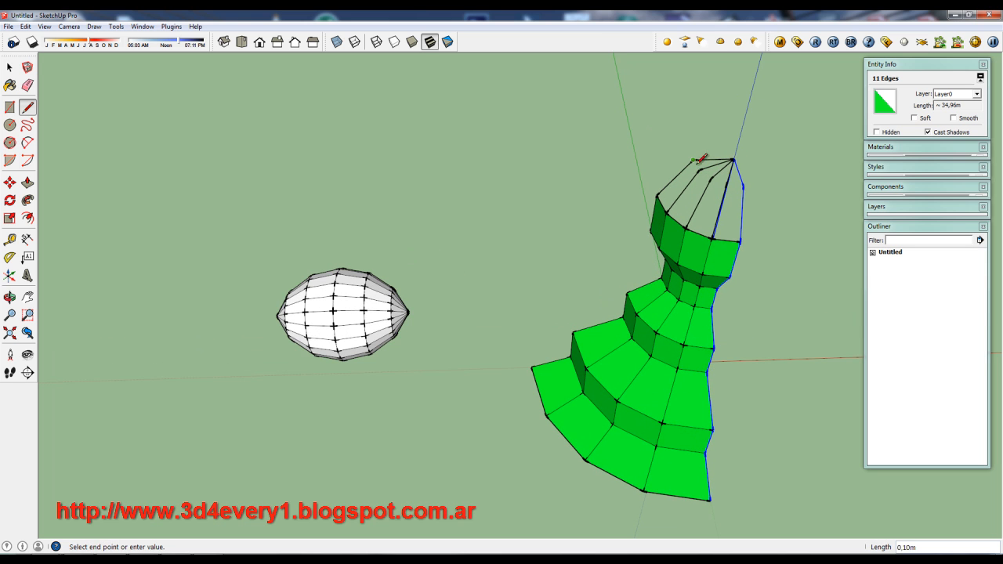
{"action": "left_click", "coordinate": [700, 166]}
{"action": "left_click", "coordinate": [712, 180]}
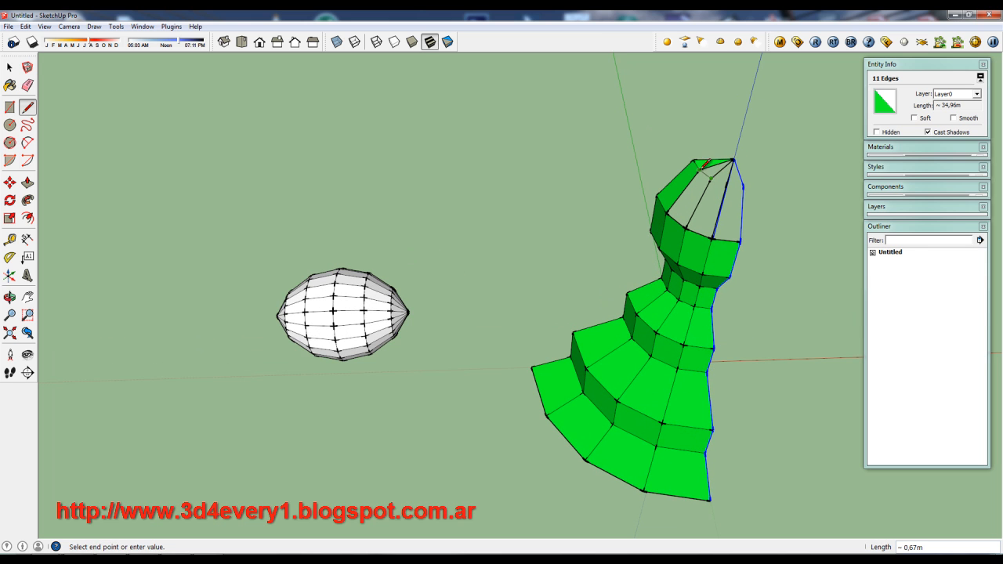
{"action": "left_click", "coordinate": [700, 170]}
{"action": "left_click", "coordinate": [712, 180]}
{"action": "left_click", "coordinate": [727, 184]}
{"action": "left_click", "coordinate": [728, 184]}
{"action": "left_click", "coordinate": [743, 187]}
Step: Erase the vertical construction edge along the blue axis behind the faceted quarter surface
{"action": "scroll", "coordinate": [576, 169], "scroll_direction": "down", "scroll_amount": 5}
{"action": "mouse_move", "coordinate": [686, 252]}
{"action": "middle_mouse_down"}
{"action": "mouse_move", "coordinate": [538, 251]}
{"action": "mouse_move", "coordinate": [518, 314]}
{"action": "mouse_move", "coordinate": [486, 327]}
{"action": "mouse_move", "coordinate": [529, 298]}
{"action": "middle_mouse_up"}
{"action": "key", "text": "e"}
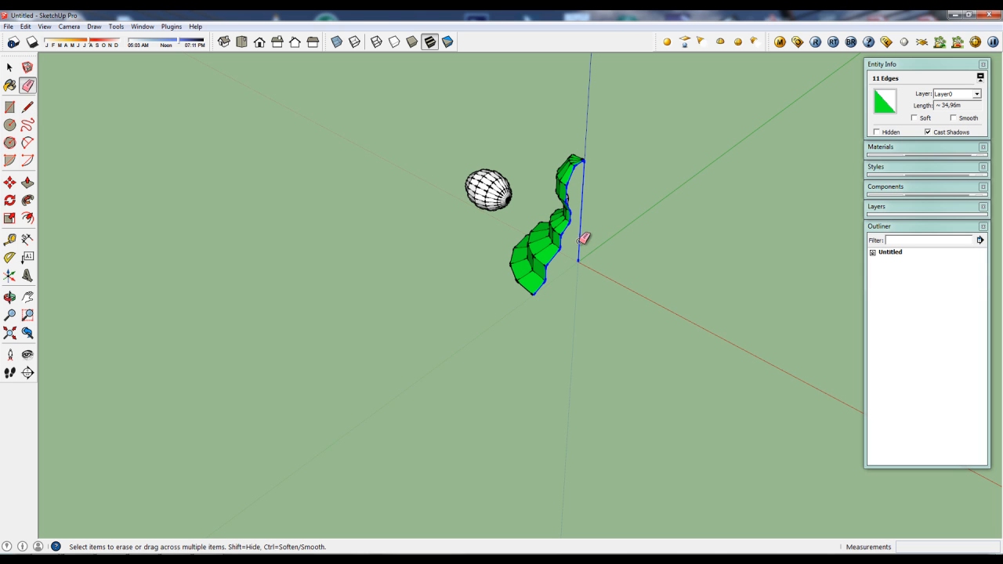
{"action": "middle_click_drag", "start_coordinate": [567, 282], "coordinate": [510, 93]}
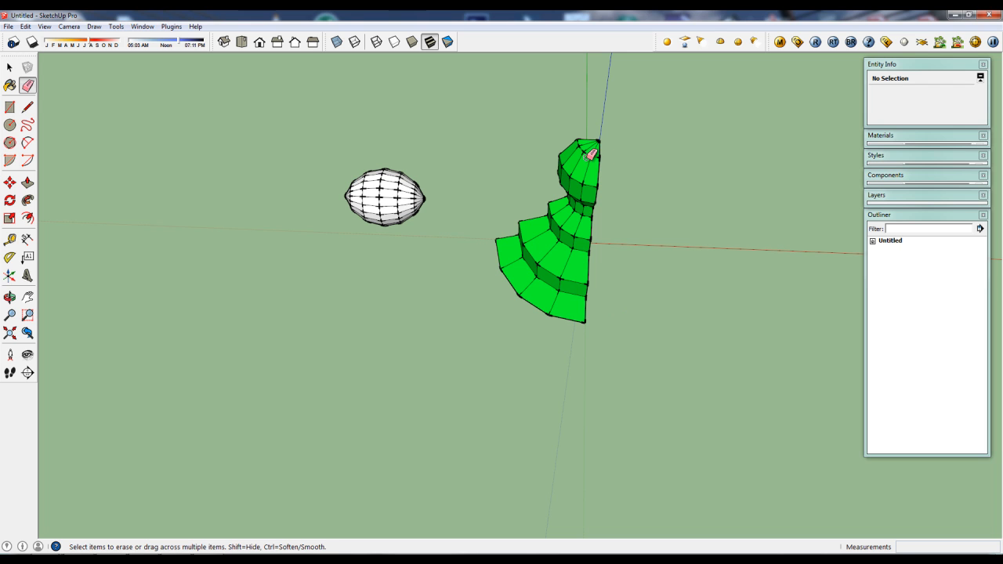
Step: Reverse one facet of the lower upright band and orient all connected faces of the quarter surface to match it
{"action": "mouse_move", "coordinate": [708, 289]}
{"action": "middle_mouse_down"}
{"action": "mouse_move", "coordinate": [694, 305]}
{"action": "mouse_move", "coordinate": [524, 202]}
{"action": "middle_mouse_up"}
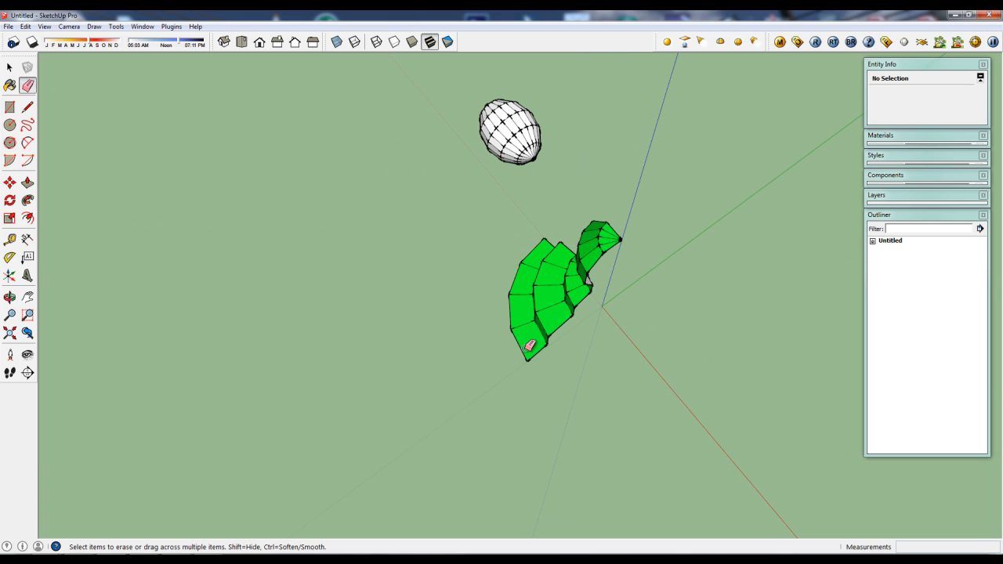
{"action": "mouse_move", "coordinate": [669, 351]}
{"action": "middle_mouse_down"}
{"action": "mouse_move", "coordinate": [676, 268]}
{"action": "mouse_move", "coordinate": [658, 118]}
{"action": "middle_mouse_up"}
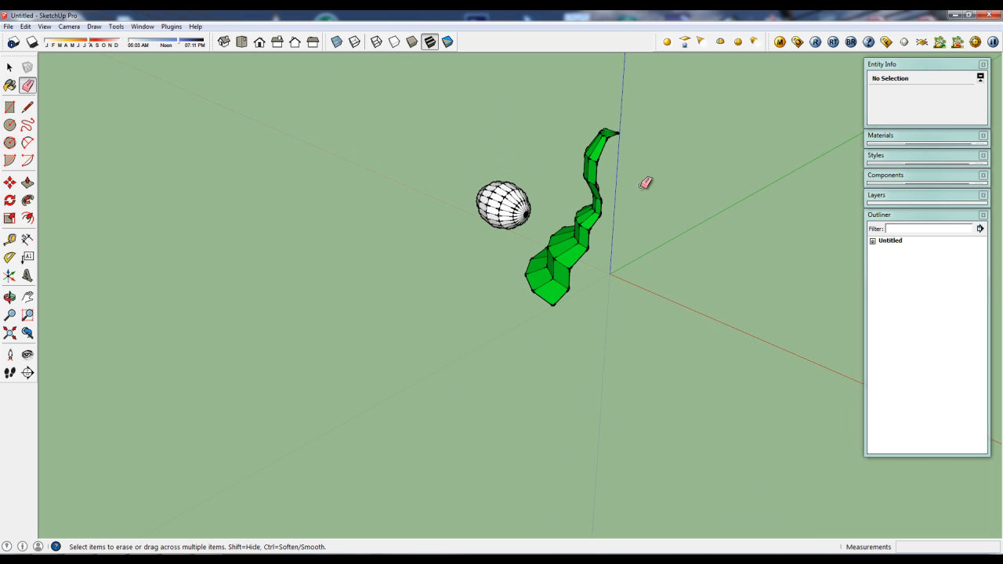
{"action": "middle_click_drag", "start_coordinate": [531, 242], "coordinate": [673, 172]}
{"action": "mouse_move", "coordinate": [578, 241]}
{"action": "middle_mouse_down"}
{"action": "mouse_move", "coordinate": [640, 282]}
{"action": "mouse_move", "coordinate": [681, 285]}
{"action": "mouse_move", "coordinate": [572, 287]}
{"action": "mouse_move", "coordinate": [644, 301]}
{"action": "mouse_move", "coordinate": [616, 290]}
{"action": "mouse_move", "coordinate": [634, 316]}
{"action": "middle_mouse_up"}
{"action": "scroll", "coordinate": [616, 290], "scroll_direction": "up", "scroll_amount": 2}
{"action": "scroll", "coordinate": [616, 271], "scroll_direction": "down", "scroll_amount": 3}
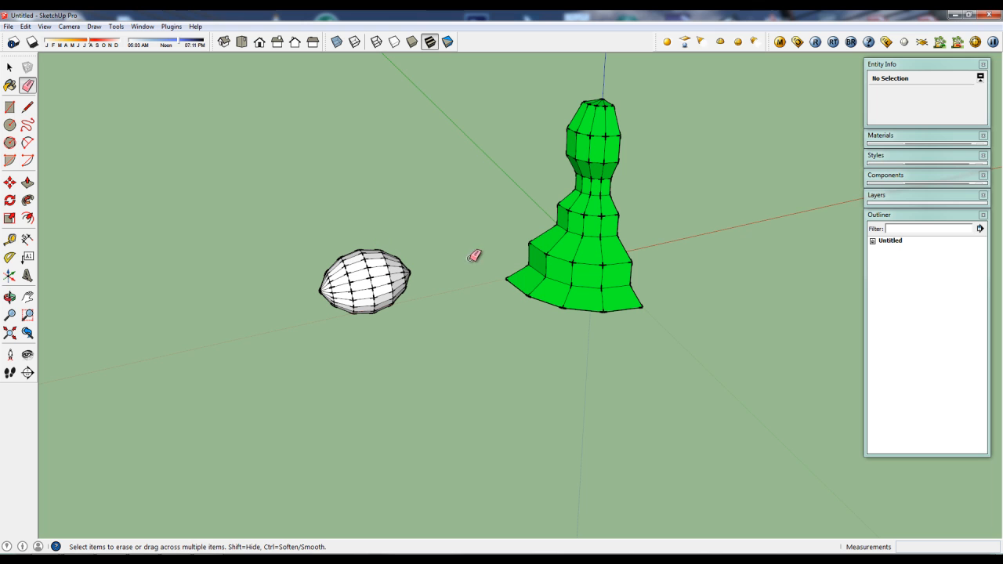
{"action": "key", "text": "space"}
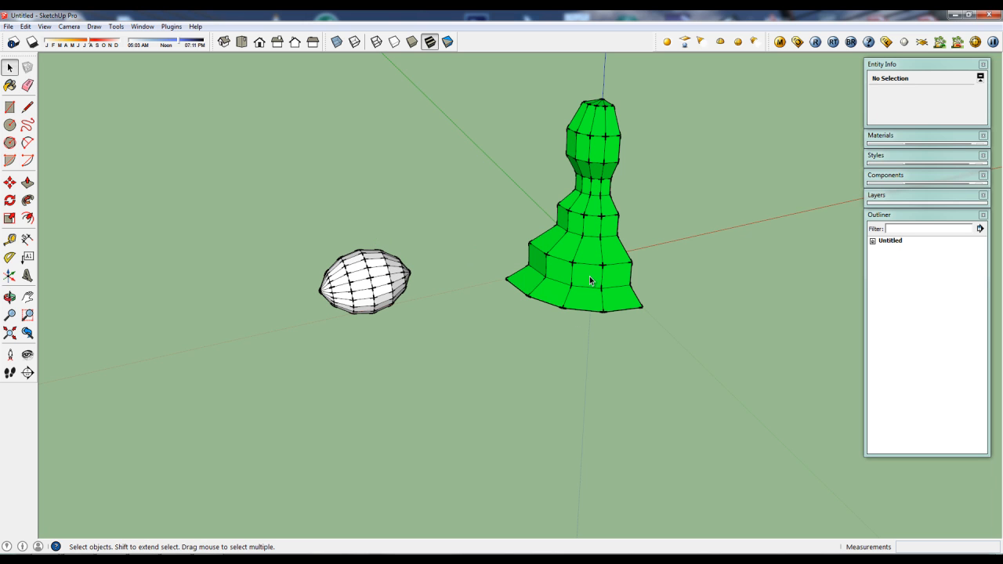
{"action": "right_click", "coordinate": [590, 280]}
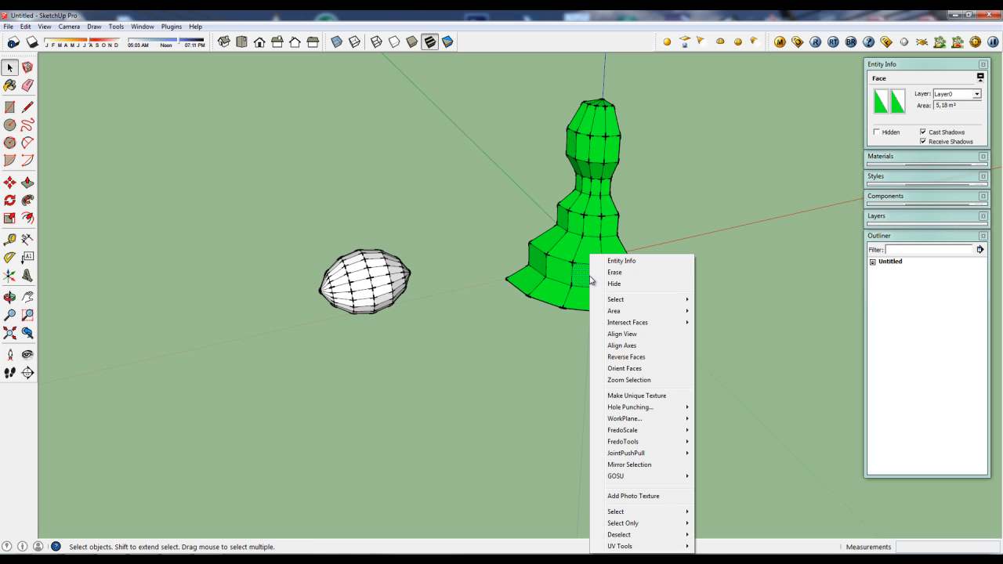
{"action": "left_click", "coordinate": [638, 356]}
{"action": "right_click", "coordinate": [589, 279]}
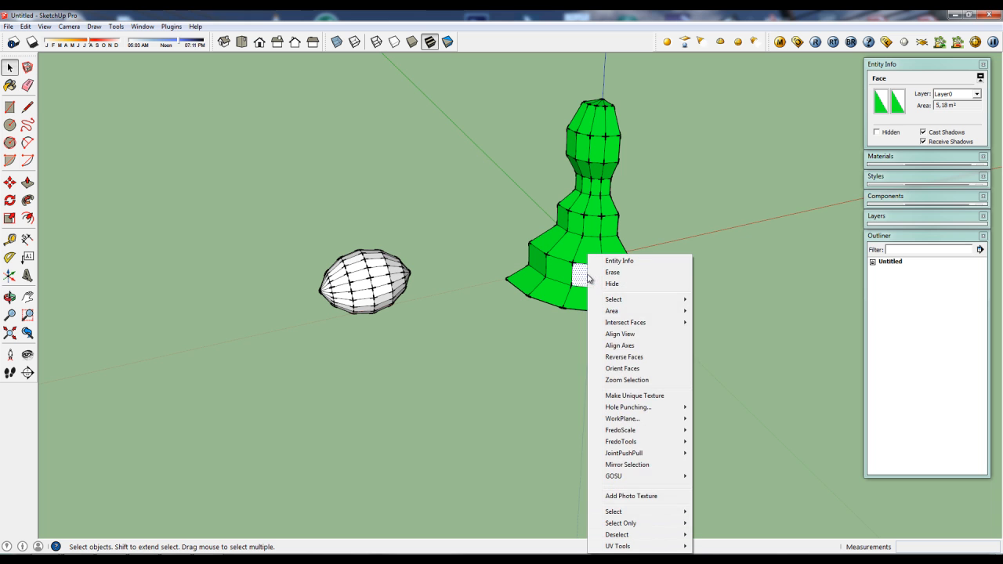
{"action": "left_click", "coordinate": [638, 369]}
{"action": "middle_click_drag", "start_coordinate": [582, 313], "coordinate": [527, 142]}
{"action": "scroll", "coordinate": [533, 308], "scroll_direction": "up", "scroll_amount": 2}
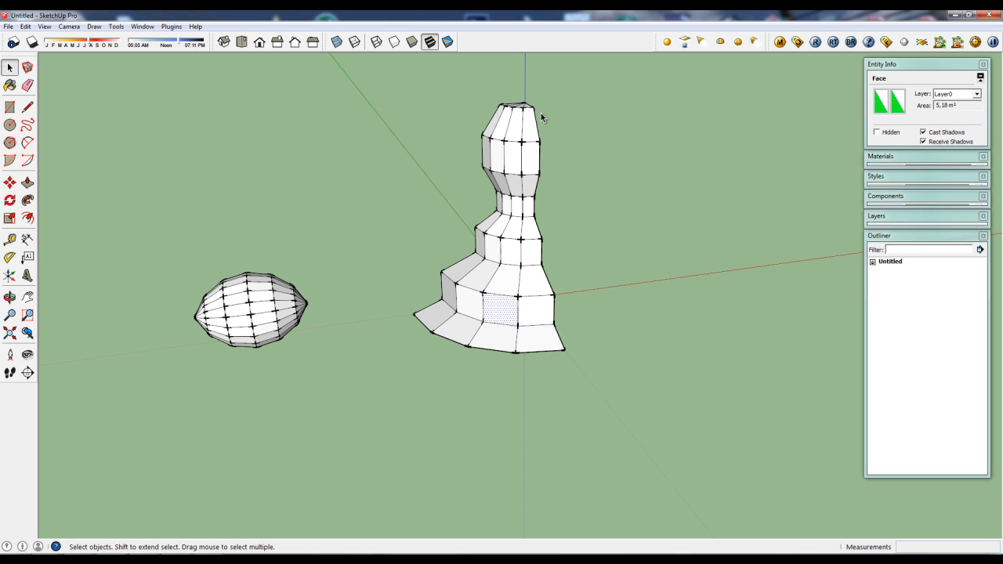
Step: Select the triangular cap facets at the apex and move them upward along the blue axis to lengthen the head
{"action": "left_click_drag", "start_coordinate": [469, 79], "coordinate": [557, 118]}
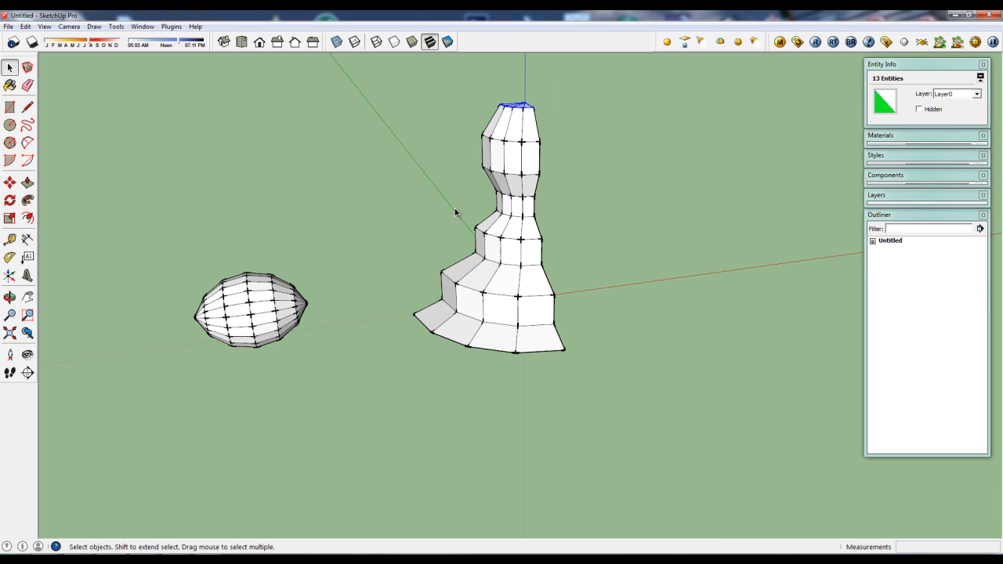
{"action": "scroll", "coordinate": [452, 216], "scroll_direction": "down", "scroll_amount": 2}
{"action": "key", "text": "m"}
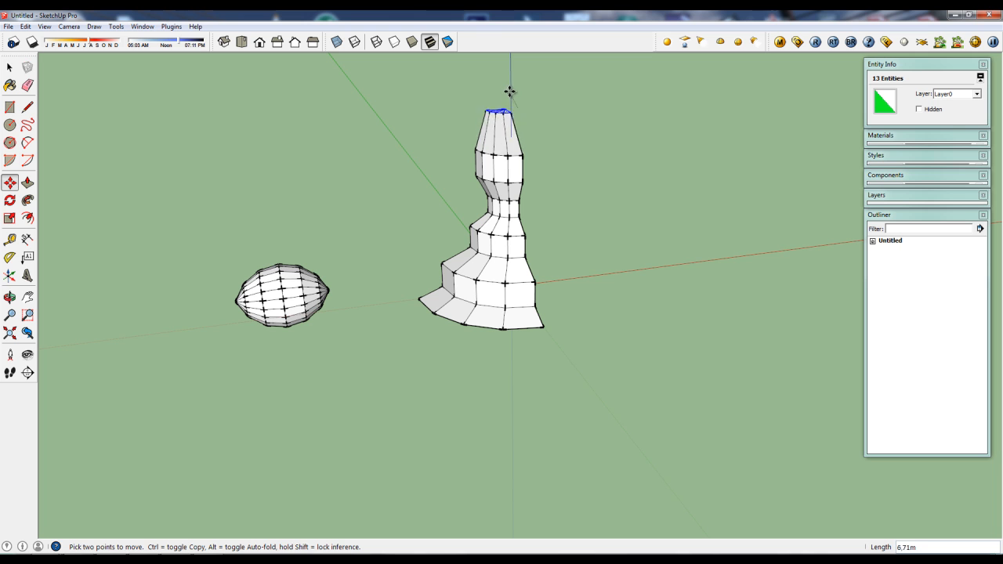
{"action": "left_click", "coordinate": [510, 92]}
{"action": "left_click", "coordinate": [516, 69]}
{"action": "middle_click_drag", "start_coordinate": [517, 255], "coordinate": [538, 148]}
{"action": "scroll", "coordinate": [454, 273], "scroll_direction": "up", "scroll_amount": 2}
{"action": "scroll", "coordinate": [531, 195], "scroll_direction": "up", "scroll_amount": 2}
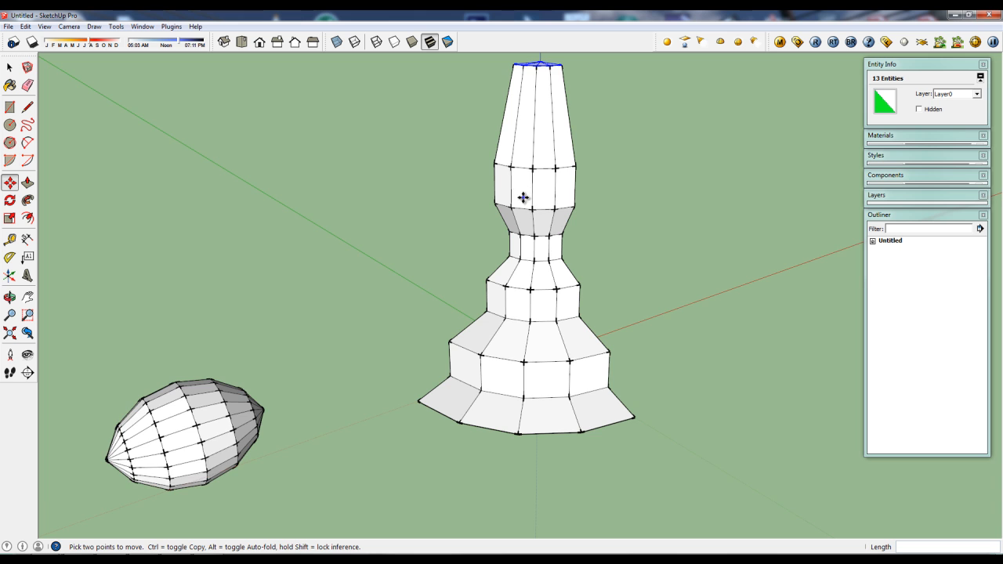
{"action": "scroll", "coordinate": [523, 198], "scroll_direction": "down", "scroll_amount": 2}
Step: Try pulling a facet of the head outward with Push/Pull, and undo it
{"action": "middle_click_drag", "start_coordinate": [549, 212], "coordinate": [383, 228]}
{"action": "scroll", "coordinate": [544, 206], "scroll_direction": "up", "scroll_amount": 2}
{"action": "scroll", "coordinate": [556, 205], "scroll_direction": "up", "scroll_amount": 3}
{"action": "key", "text": "p"}
{"action": "mouse_move", "coordinate": [531, 216]}
{"action": "left_mouse_down"}
{"action": "mouse_move", "coordinate": [466, 230]}
{"action": "mouse_move", "coordinate": [524, 239]}
{"action": "mouse_move", "coordinate": [497, 251]}
{"action": "left_mouse_up"}
{"action": "mouse_move", "coordinate": [497, 250]}
{"action": "middle_mouse_down"}
{"action": "mouse_move", "coordinate": [501, 280]}
{"action": "mouse_move", "coordinate": [730, 287]}
{"action": "mouse_move", "coordinate": [484, 284]}
{"action": "middle_mouse_up"}
{"action": "key", "text": "ctrl+z"}
Step: Try Push/Pull on neighbouring facets of the head's upright band, and push the protruding block back flush with the surface
{"action": "left_click_drag", "start_coordinate": [600, 232], "coordinate": [540, 257]}
{"action": "middle_click_drag", "start_coordinate": [540, 258], "coordinate": [654, 363]}
{"action": "mouse_move", "coordinate": [586, 339]}
{"action": "left_mouse_down"}
{"action": "mouse_move", "coordinate": [604, 284]}
{"action": "mouse_move", "coordinate": [587, 269]}
{"action": "mouse_move", "coordinate": [599, 262]}
{"action": "mouse_move", "coordinate": [619, 287]}
{"action": "left_mouse_up"}
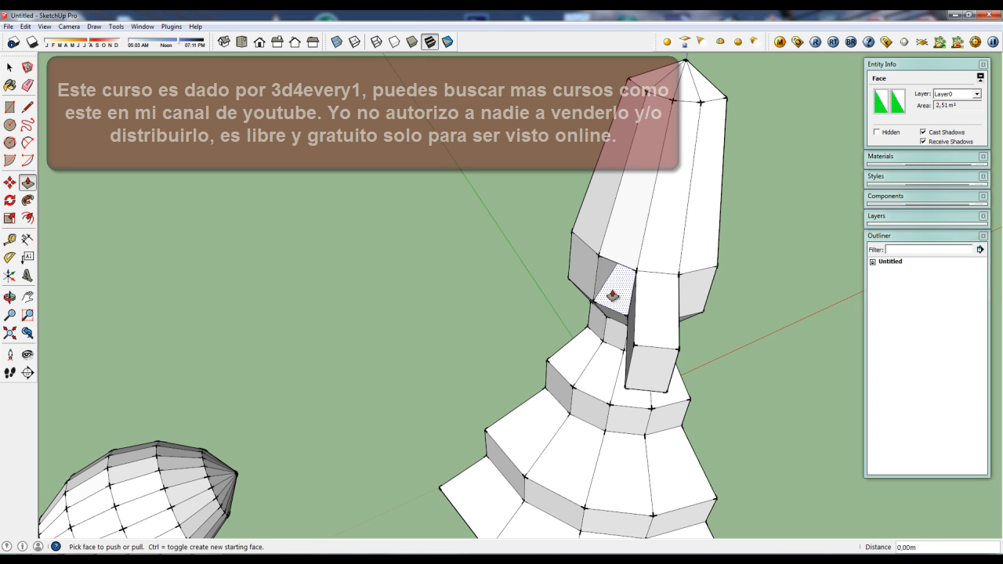
{"action": "middle_click_drag", "start_coordinate": [613, 296], "coordinate": [710, 128]}
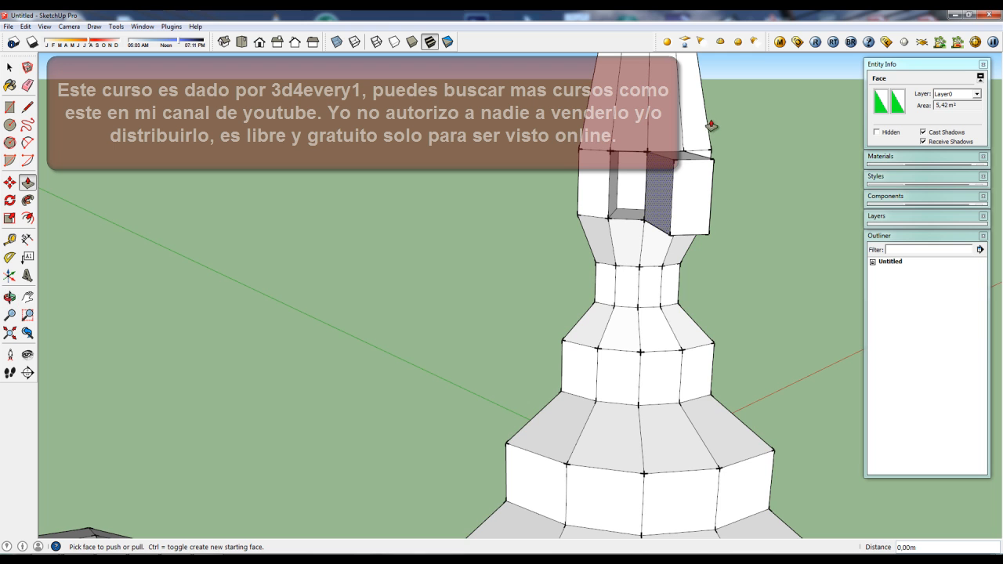
{"action": "scroll", "coordinate": [624, 203], "scroll_direction": "up", "scroll_amount": 3}
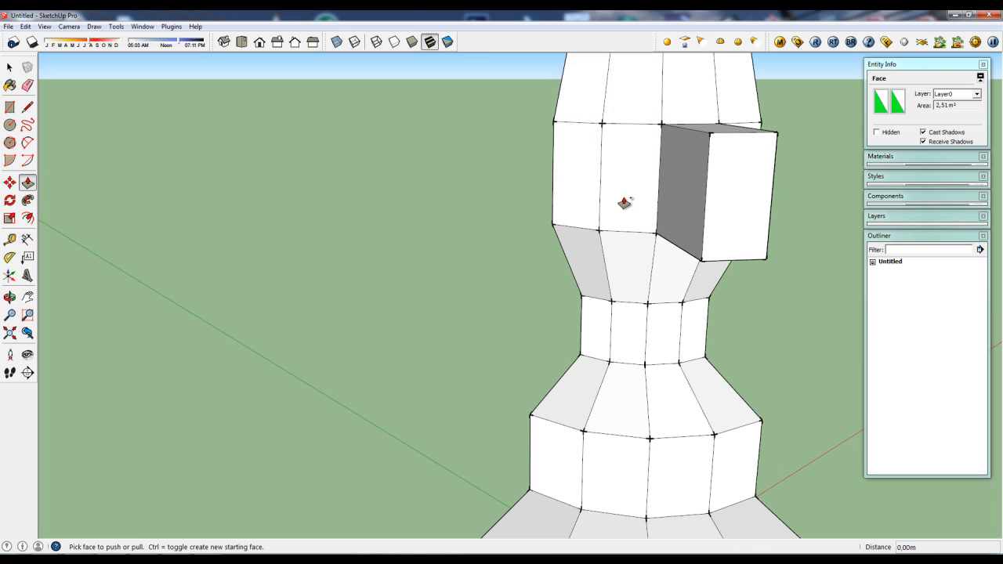
{"action": "left_click_drag", "start_coordinate": [732, 193], "coordinate": [658, 129]}
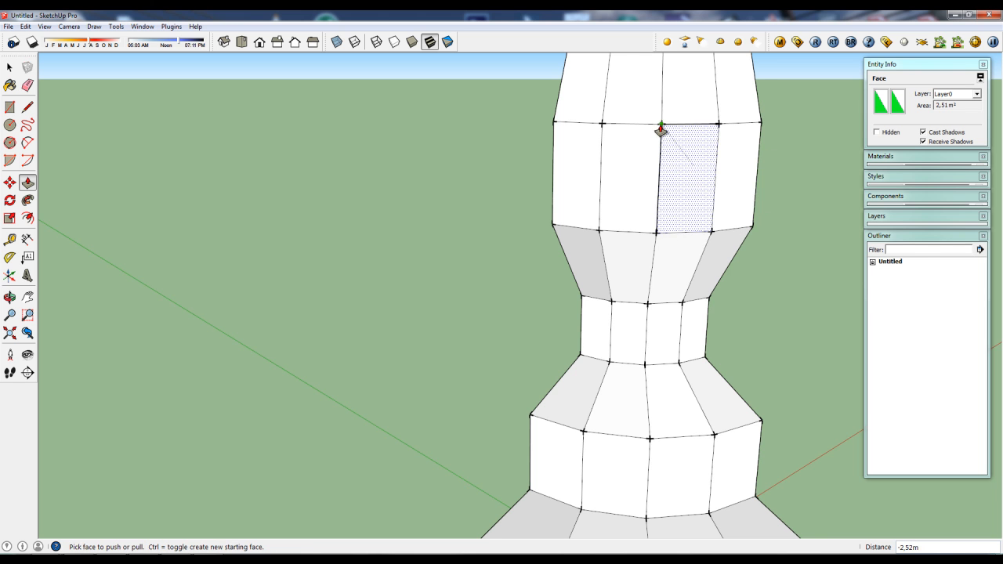
Step: Pull two adjacent facets of the head's upright band outward into separate blocks
{"action": "middle_click_drag", "start_coordinate": [629, 193], "coordinate": [408, 215]}
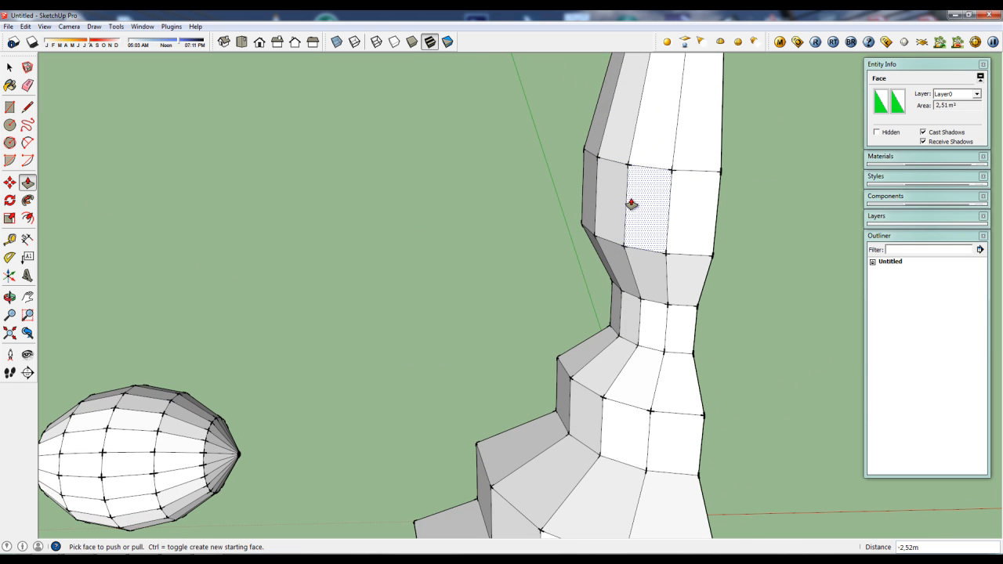
{"action": "left_click_drag", "start_coordinate": [609, 209], "coordinate": [558, 225]}
{"action": "left_click_drag", "start_coordinate": [655, 214], "coordinate": [618, 232]}
Step: Join the upper and lower outer corners of the two pulled blocks with lines to close the gap between them
{"action": "middle_click_drag", "start_coordinate": [618, 232], "coordinate": [586, 402]}
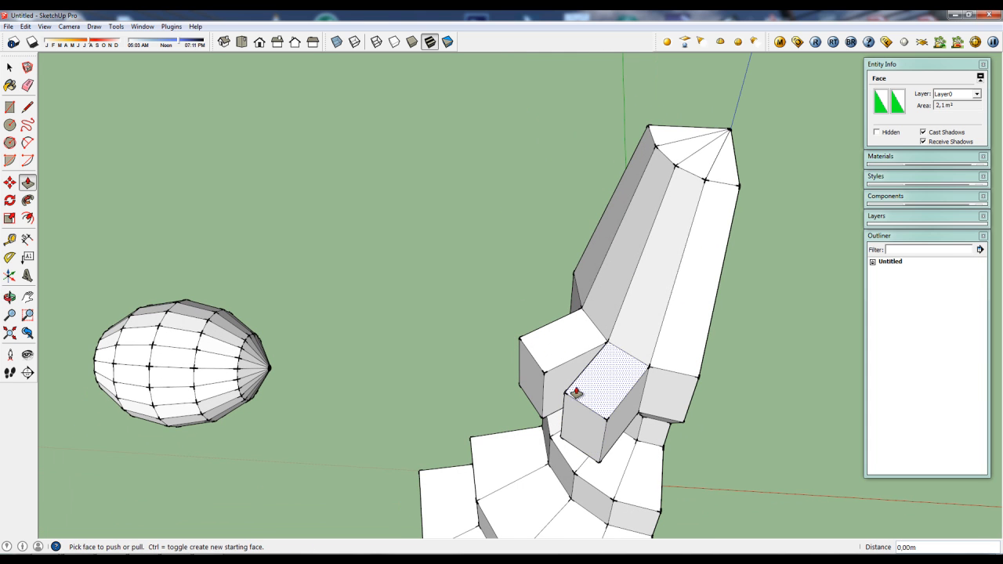
{"action": "key", "text": "l"}
{"action": "left_click", "coordinate": [565, 392]}
{"action": "left_click", "coordinate": [544, 372]}
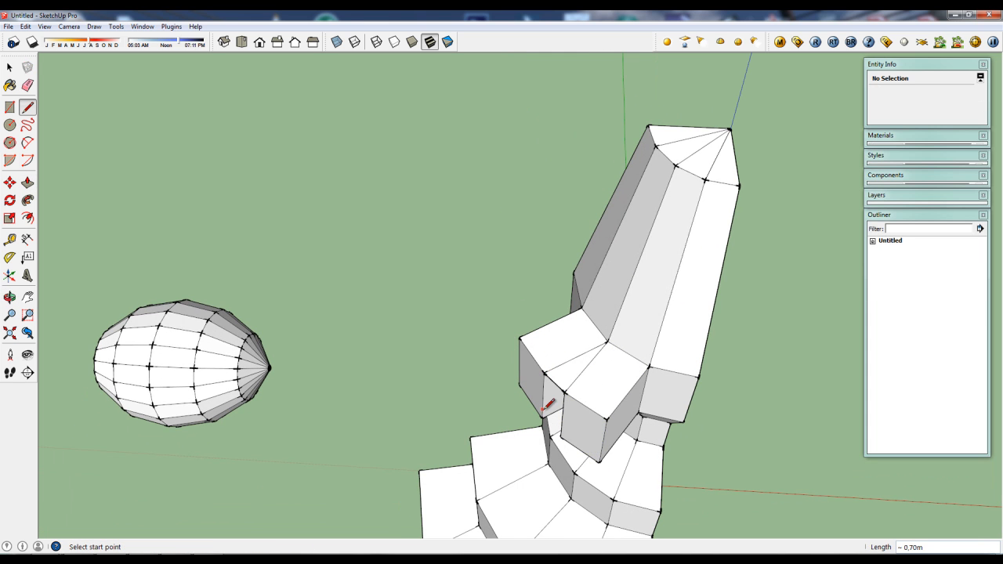
{"action": "left_click", "coordinate": [542, 418]}
{"action": "left_click", "coordinate": [561, 438]}
Step: Examine the edited quarter surface from several angles, including its base bands and the protruding blocks on the head
{"action": "middle_click_drag", "start_coordinate": [586, 428], "coordinate": [637, 272]}
{"action": "scroll", "coordinate": [554, 339], "scroll_direction": "down", "scroll_amount": 3}
{"action": "scroll", "coordinate": [636, 273], "scroll_direction": "down", "scroll_amount": 3}
{"action": "mouse_move", "coordinate": [653, 348]}
{"action": "middle_mouse_down"}
{"action": "mouse_move", "coordinate": [352, 246]}
{"action": "mouse_move", "coordinate": [452, 180]}
{"action": "mouse_move", "coordinate": [501, 358]}
{"action": "mouse_move", "coordinate": [459, 374]}
{"action": "mouse_move", "coordinate": [514, 410]}
{"action": "middle_mouse_up"}
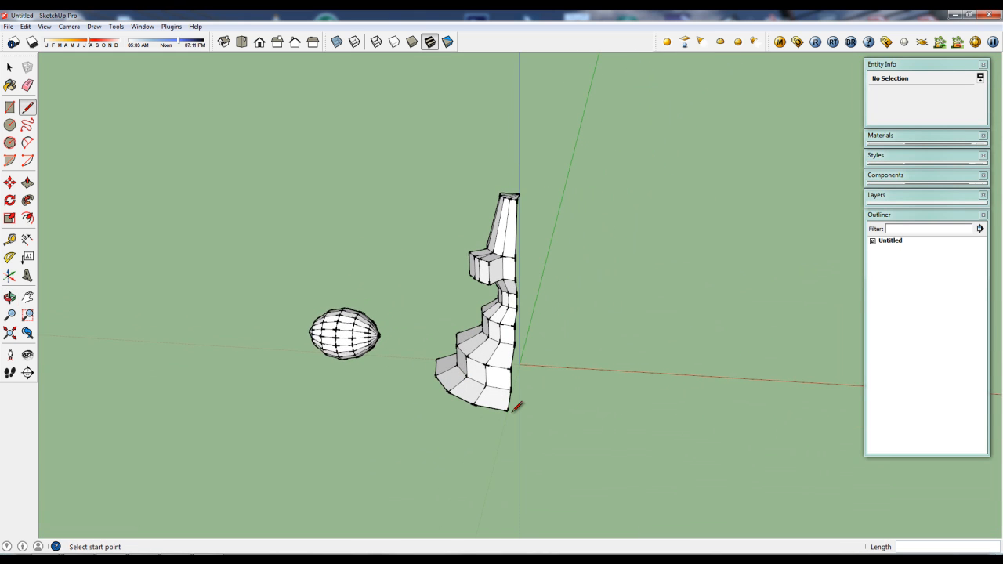
{"action": "scroll", "coordinate": [514, 410], "scroll_direction": "up", "scroll_amount": 2}
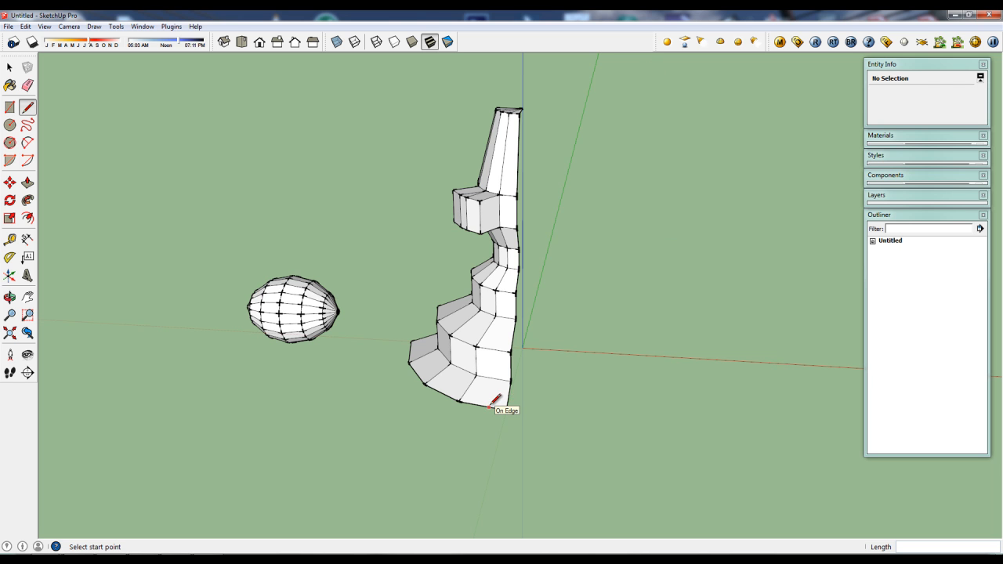
{"action": "scroll", "coordinate": [495, 401], "scroll_direction": "down", "scroll_amount": 3}
{"action": "mouse_move", "coordinate": [380, 394]}
{"action": "middle_mouse_down"}
{"action": "mouse_move", "coordinate": [465, 432]}
{"action": "mouse_move", "coordinate": [670, 450]}
{"action": "mouse_move", "coordinate": [361, 405]}
{"action": "mouse_move", "coordinate": [235, 405]}
{"action": "mouse_move", "coordinate": [338, 400]}
{"action": "middle_mouse_up"}
{"action": "mouse_move", "coordinate": [408, 391]}
{"action": "middle_mouse_down"}
{"action": "mouse_move", "coordinate": [423, 352]}
{"action": "mouse_move", "coordinate": [433, 417]}
{"action": "middle_mouse_up"}
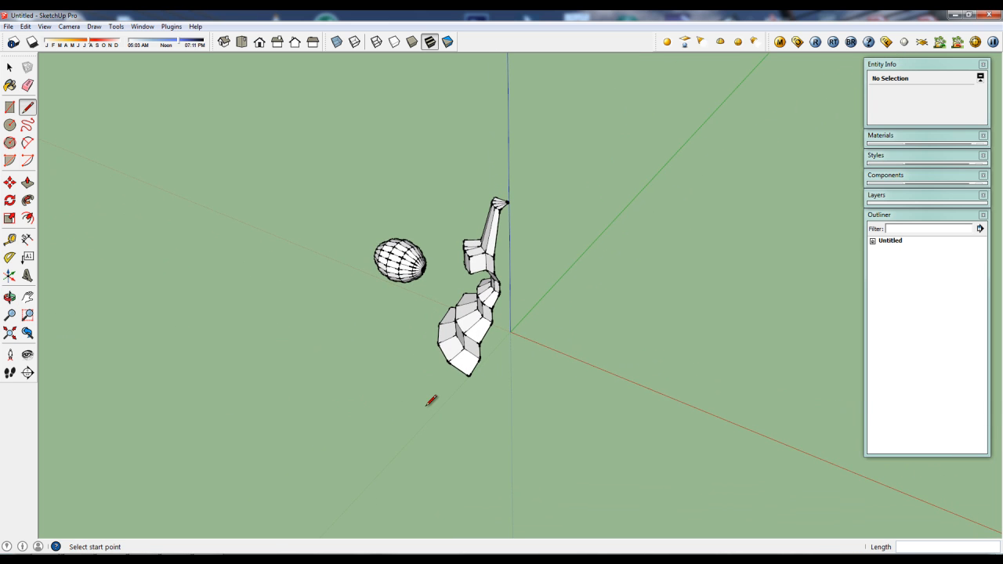
{"action": "key", "text": "space"}
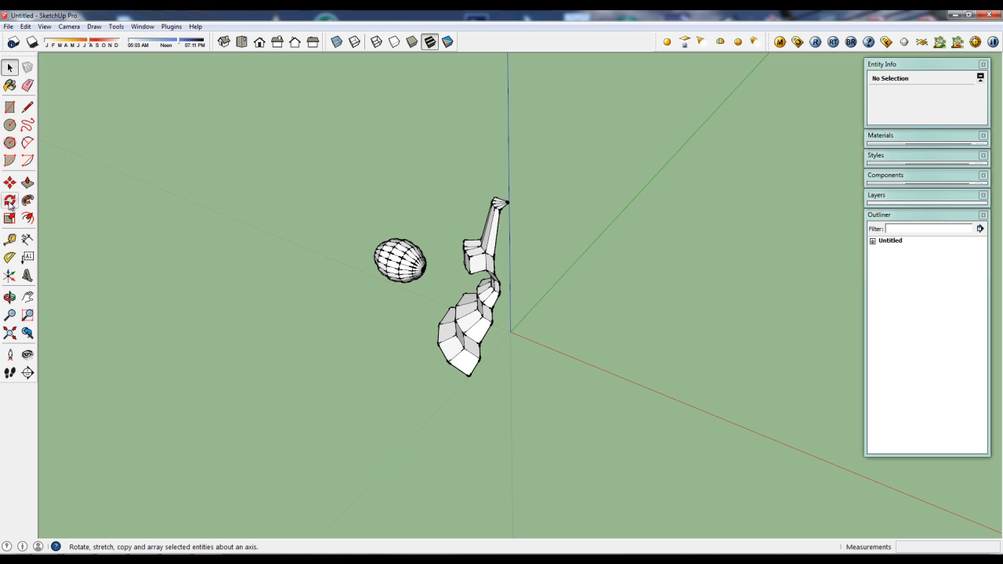
{"action": "middle_click_drag", "start_coordinate": [423, 331], "coordinate": [434, 375]}
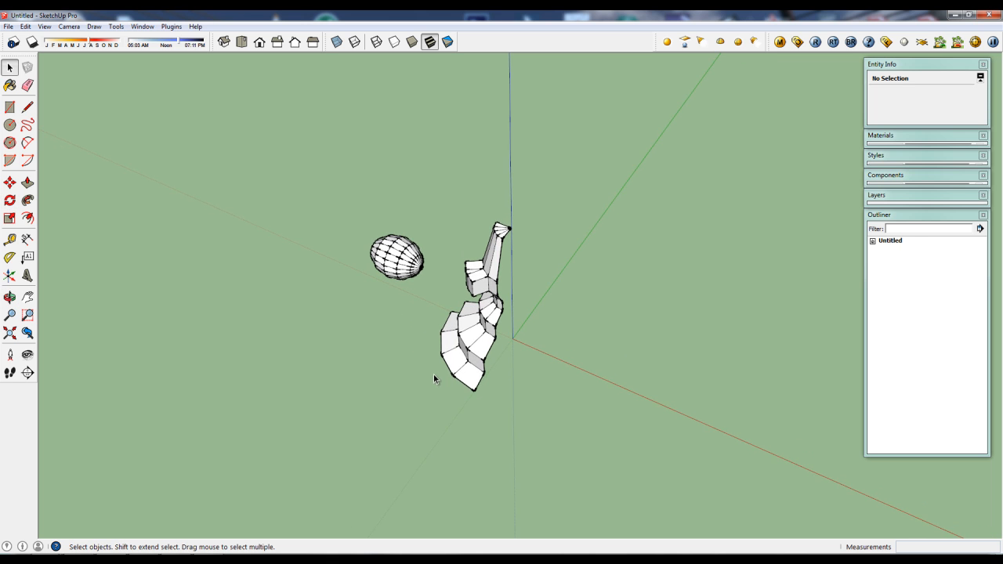
{"action": "scroll", "coordinate": [448, 374], "scroll_direction": "up", "scroll_amount": 2}
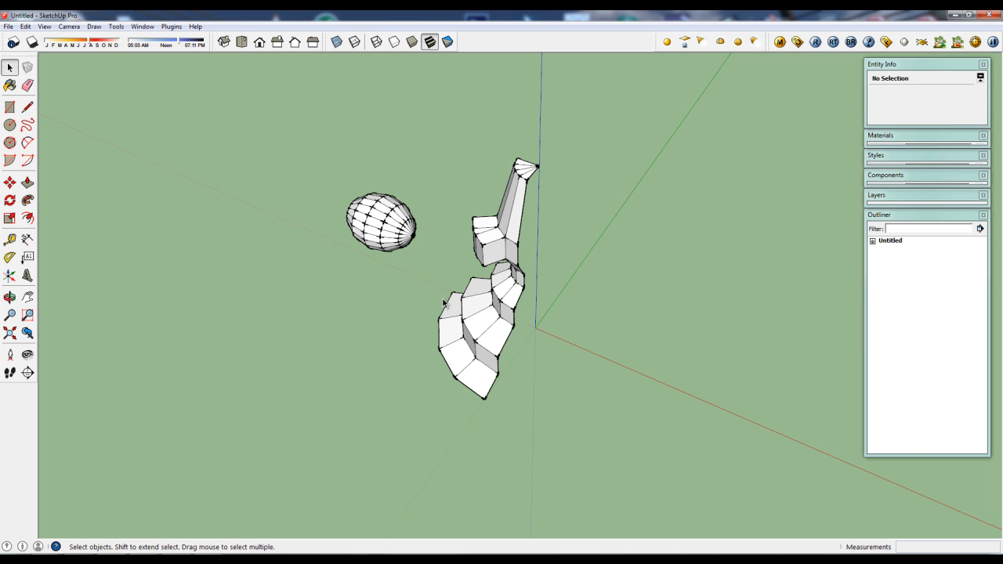
{"action": "scroll", "coordinate": [444, 304], "scroll_direction": "down", "scroll_amount": 3}
{"action": "middle_click_drag", "start_coordinate": [421, 319], "coordinate": [475, 174]}
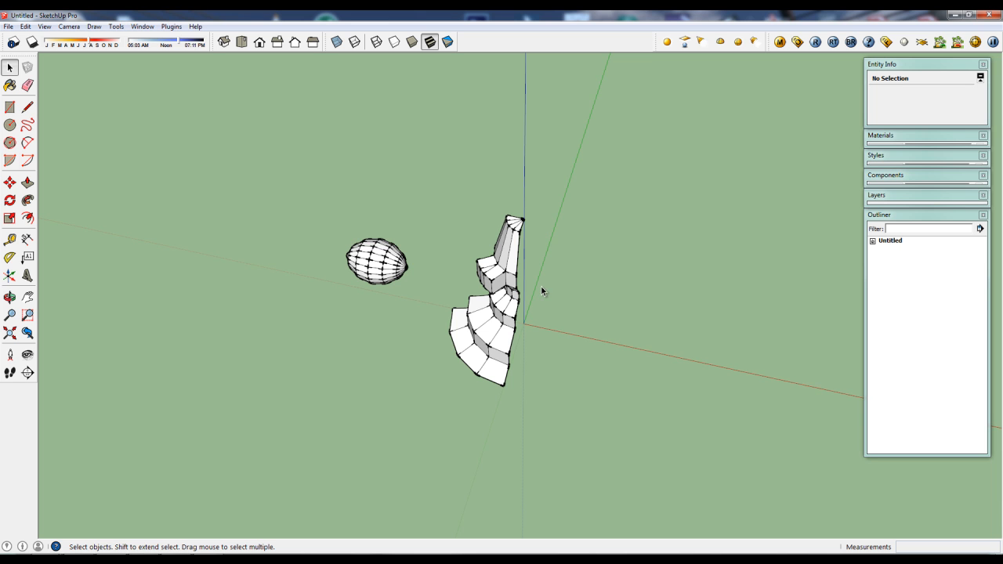
{"action": "middle_click_drag", "start_coordinate": [511, 347], "coordinate": [545, 354]}
{"action": "scroll", "coordinate": [434, 363], "scroll_direction": "up", "scroll_amount": 3}
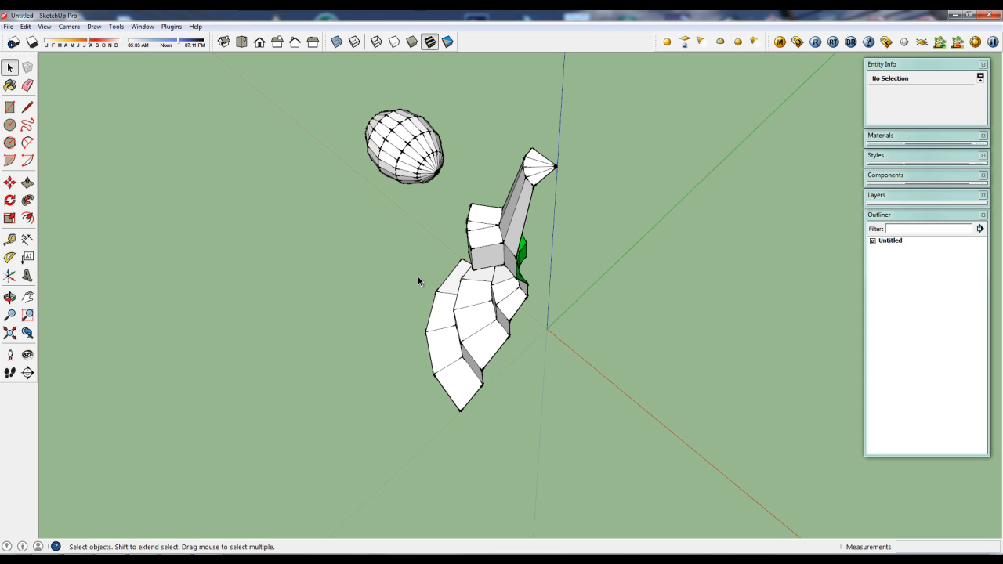
{"action": "middle_click_drag", "start_coordinate": [388, 276], "coordinate": [559, 288]}
{"action": "scroll", "coordinate": [525, 332], "scroll_direction": "up", "scroll_amount": 2}
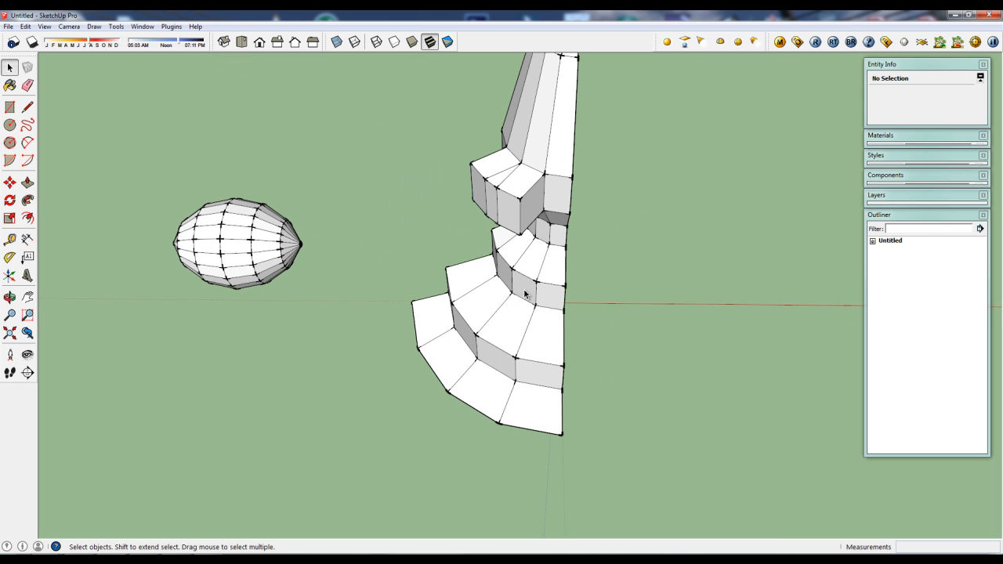
{"action": "scroll", "coordinate": [525, 294], "scroll_direction": "down", "scroll_amount": 3}
{"action": "middle_click_drag", "start_coordinate": [525, 294], "coordinate": [603, 285]}
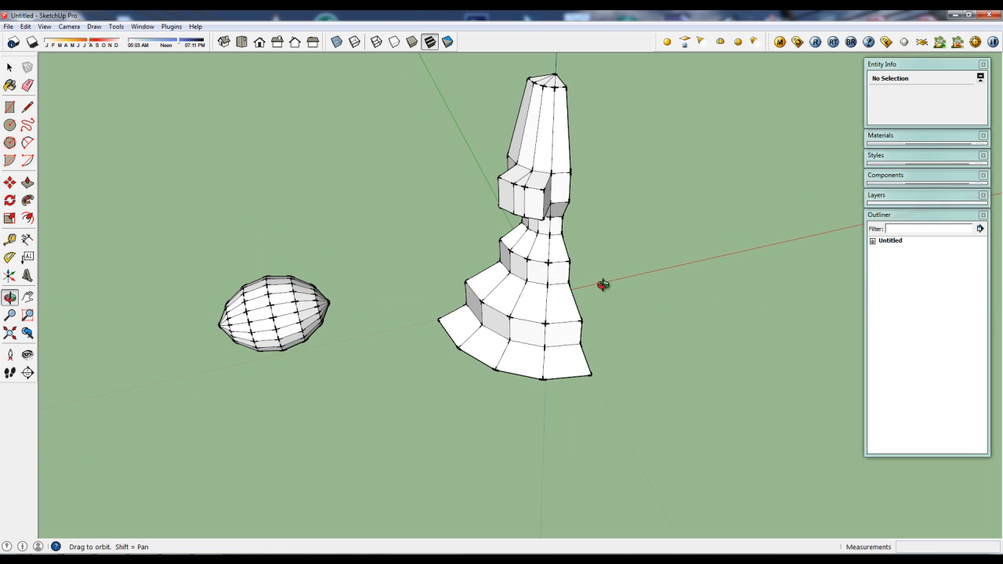
{"action": "scroll", "coordinate": [551, 334], "scroll_direction": "up", "scroll_amount": 2}
{"action": "middle_click_drag", "start_coordinate": [540, 340], "coordinate": [519, 341]}
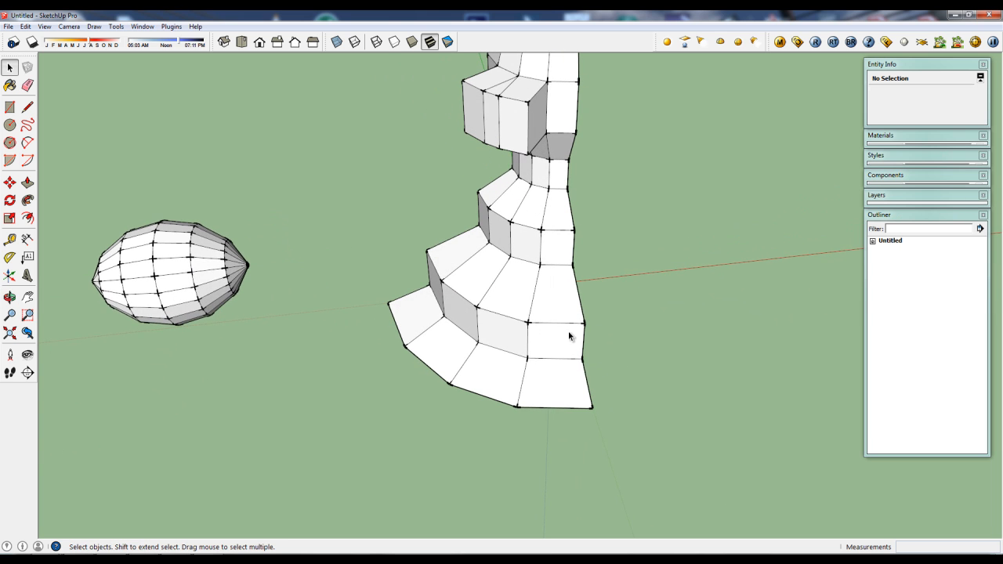
{"action": "scroll", "coordinate": [569, 336], "scroll_direction": "up", "scroll_amount": 1}
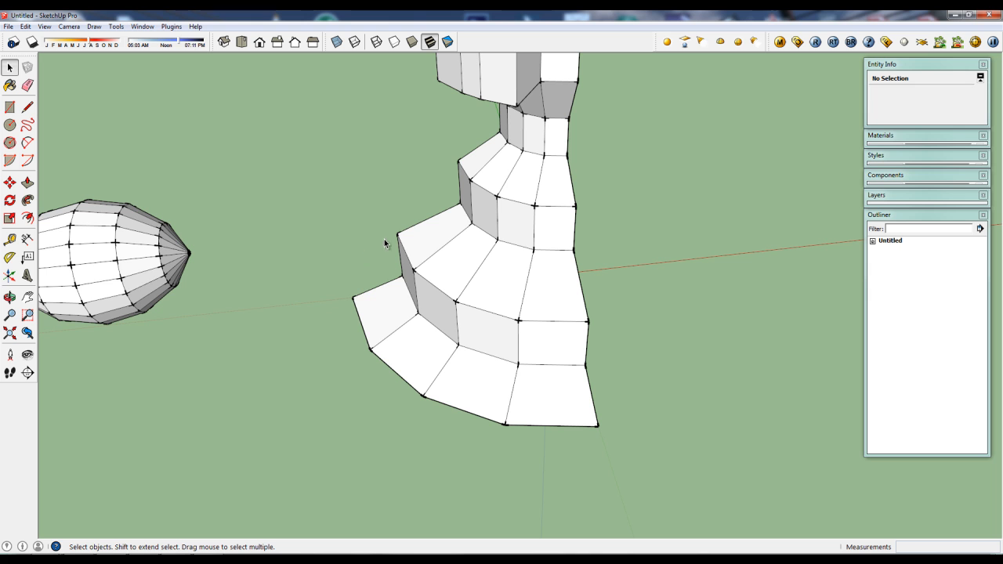
{"action": "scroll", "coordinate": [545, 328], "scroll_direction": "down", "scroll_amount": 2}
{"action": "middle_click_drag", "start_coordinate": [546, 331], "coordinate": [511, 292]}
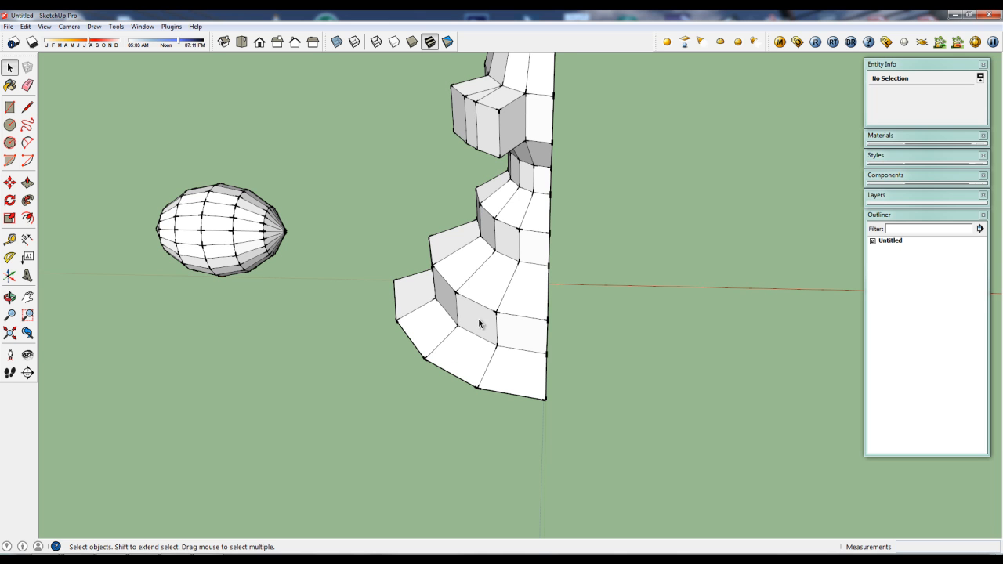
{"action": "scroll", "coordinate": [479, 323], "scroll_direction": "down", "scroll_amount": 1}
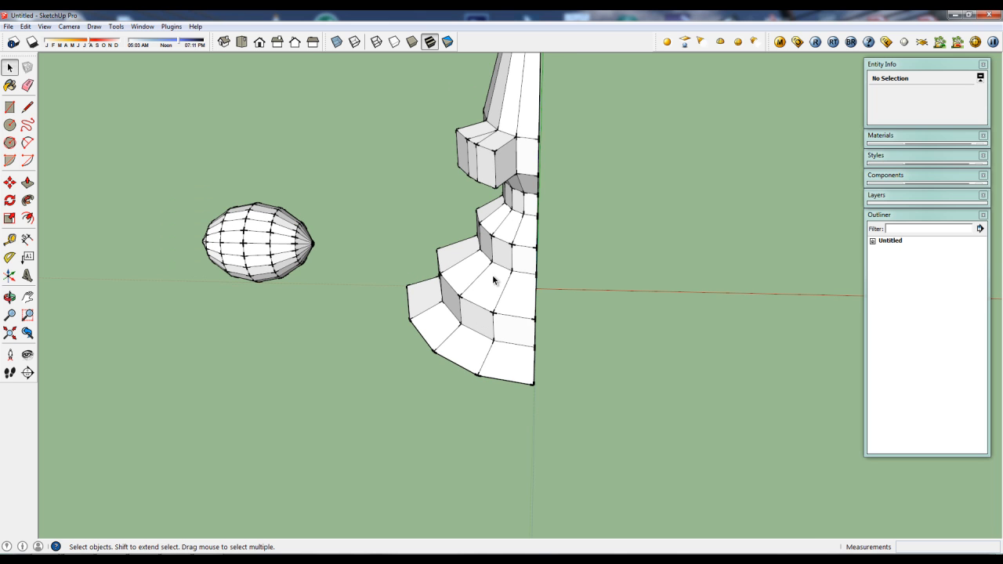
{"action": "scroll", "coordinate": [495, 279], "scroll_direction": "up", "scroll_amount": 1}
{"action": "middle_click_drag", "start_coordinate": [497, 280], "coordinate": [447, 297]}
{"action": "scroll", "coordinate": [486, 245], "scroll_direction": "up", "scroll_amount": 1}
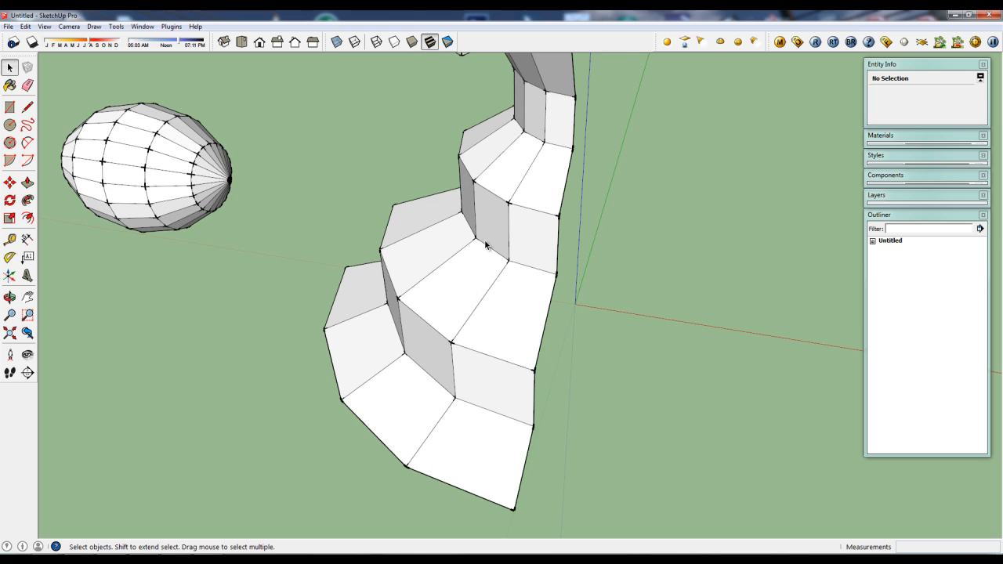
Step: Draw diagonals across the end-column facets of the base flare, the upright band above it and the next sloping band
{"action": "scroll", "coordinate": [474, 316], "scroll_direction": "down", "scroll_amount": 1}
{"action": "key", "text": "l"}
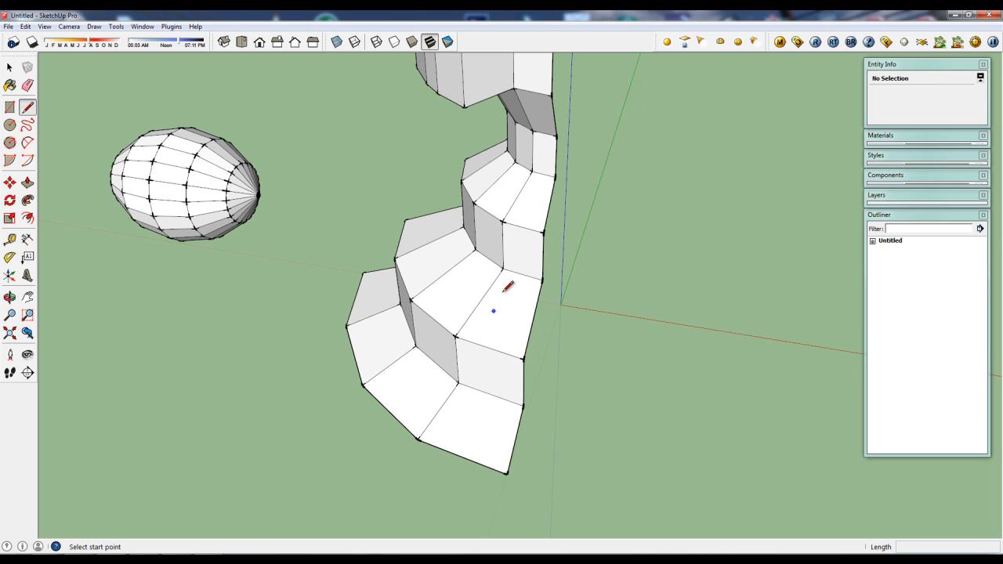
{"action": "left_click", "coordinate": [502, 269]}
{"action": "left_click", "coordinate": [524, 359]}
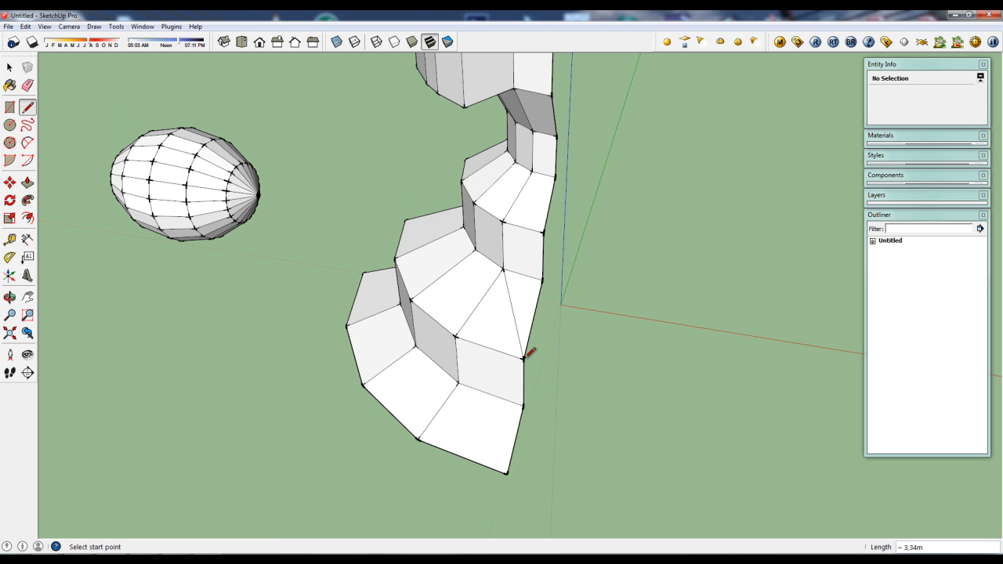
{"action": "left_click", "coordinate": [455, 337]}
{"action": "left_click", "coordinate": [523, 404]}
{"action": "left_click", "coordinate": [459, 383]}
{"action": "left_click", "coordinate": [507, 472]}
Step: Draw diagonals across the end-column facets of the second upright band and the sloping band below the neck
{"action": "mouse_move", "coordinate": [506, 359]}
{"action": "middle_mouse_down"}
{"action": "mouse_move", "coordinate": [674, 262]}
{"action": "mouse_move", "coordinate": [563, 196]}
{"action": "middle_mouse_up"}
{"action": "left_click", "coordinate": [560, 198]}
{"action": "left_click", "coordinate": [592, 237]}
{"action": "left_click", "coordinate": [565, 165]}
{"action": "left_click", "coordinate": [592, 197]}
{"action": "mouse_move", "coordinate": [596, 190]}
{"action": "middle_mouse_down"}
{"action": "mouse_move", "coordinate": [560, 258]}
{"action": "mouse_move", "coordinate": [405, 293]}
{"action": "mouse_move", "coordinate": [447, 298]}
{"action": "middle_mouse_up"}
{"action": "scroll", "coordinate": [515, 284], "scroll_direction": "up", "scroll_amount": 1}
{"action": "scroll", "coordinate": [514, 291], "scroll_direction": "down", "scroll_amount": 1}
{"action": "mouse_move", "coordinate": [515, 290]}
{"action": "middle_mouse_down"}
{"action": "mouse_move", "coordinate": [518, 307]}
{"action": "mouse_move", "coordinate": [436, 291]}
{"action": "mouse_move", "coordinate": [519, 289]}
{"action": "mouse_move", "coordinate": [507, 284]}
{"action": "middle_mouse_up"}
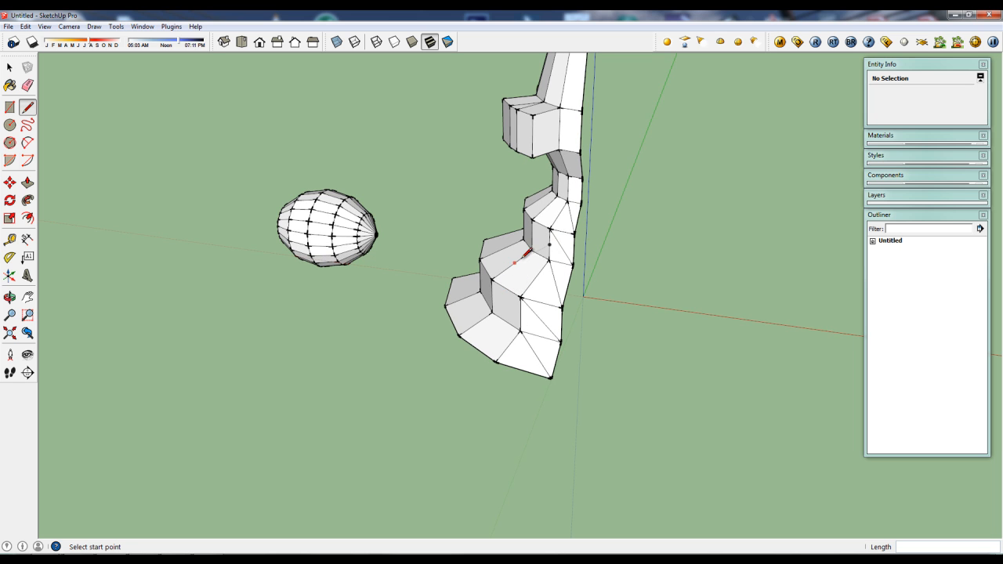
Step: Examine the triangulated end column and the remaining facets of the quarter surface from above and from the front
{"action": "scroll", "coordinate": [523, 253], "scroll_direction": "down", "scroll_amount": 2}
{"action": "middle_click_drag", "start_coordinate": [523, 253], "coordinate": [634, 363]}
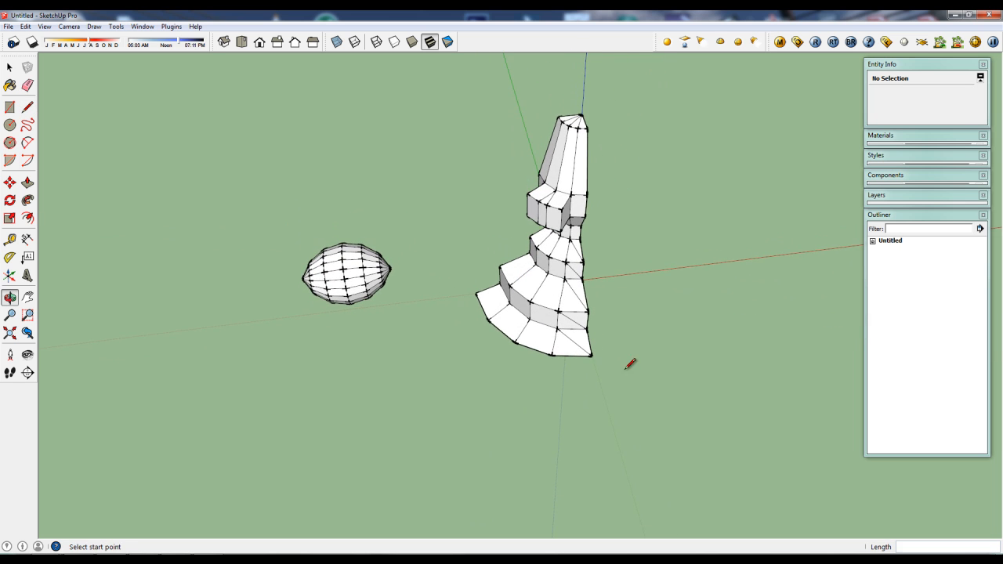
{"action": "mouse_move", "coordinate": [551, 291]}
{"action": "middle_mouse_down", "text": "shift"}
{"action": "mouse_move", "coordinate": [528, 300]}
{"action": "mouse_move", "coordinate": [495, 349]}
{"action": "mouse_move", "coordinate": [546, 362]}
{"action": "middle_mouse_up", "text": "shift"}
{"action": "scroll", "coordinate": [496, 350], "scroll_direction": "up", "scroll_amount": 2}
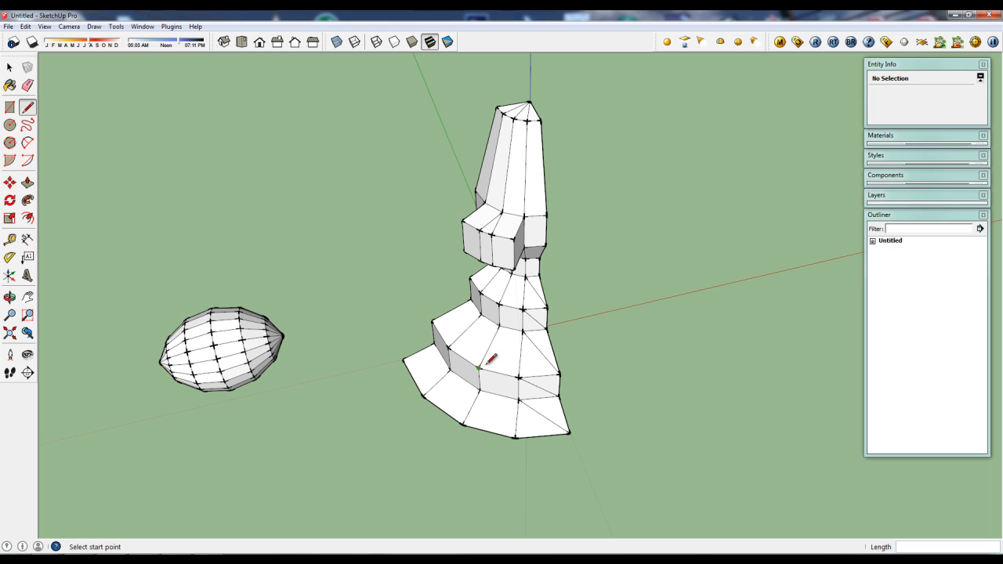
{"action": "middle_click_drag", "start_coordinate": [554, 373], "coordinate": [517, 375]}
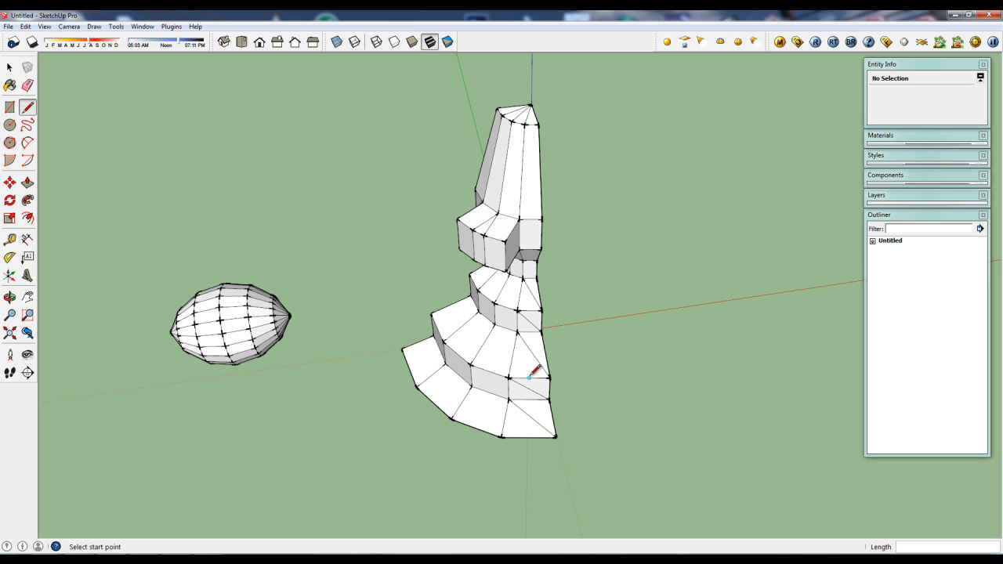
{"action": "mouse_move", "coordinate": [531, 353]}
{"action": "middle_mouse_down"}
{"action": "mouse_move", "coordinate": [547, 407]}
{"action": "mouse_move", "coordinate": [540, 393]}
{"action": "middle_mouse_up"}
{"action": "scroll", "coordinate": [521, 355], "scroll_direction": "up", "scroll_amount": 3}
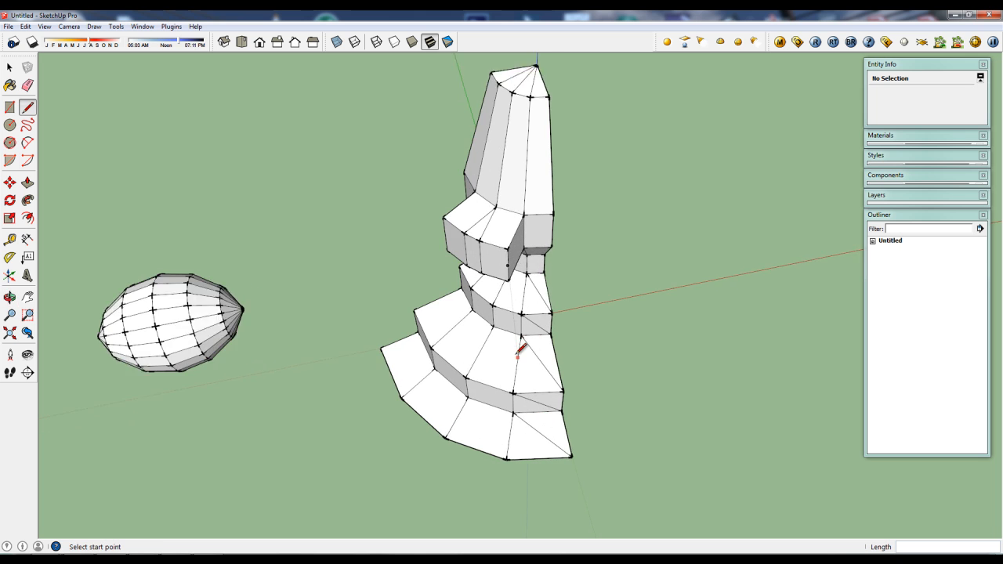
{"action": "scroll", "coordinate": [504, 416], "scroll_direction": "down", "scroll_amount": 1}
{"action": "scroll", "coordinate": [506, 412], "scroll_direction": "down", "scroll_amount": 1}
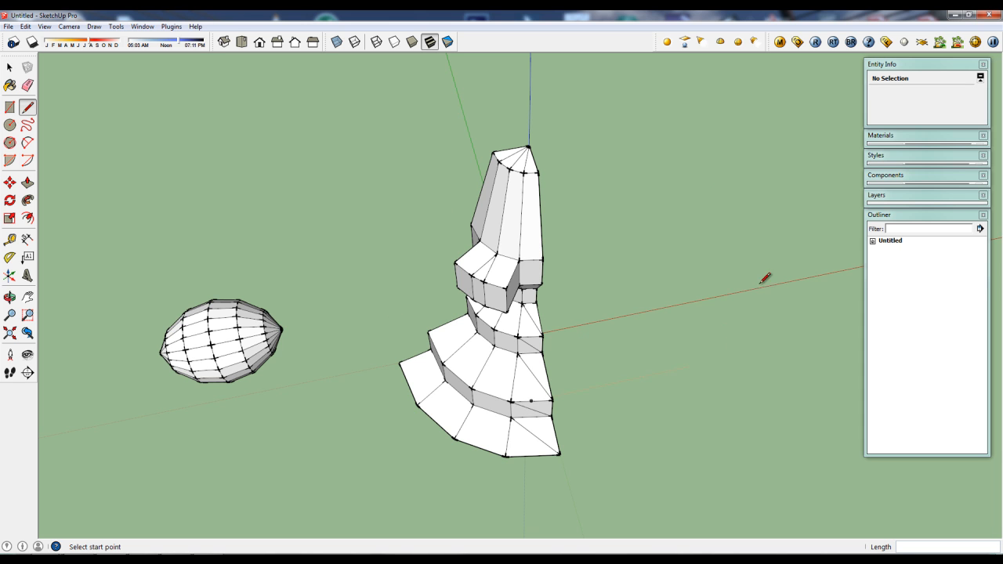
Step: Draw a 16-sided circle with a radius of about 4.14 m on the ground in front of the ellipsoid
{"action": "scroll", "coordinate": [407, 340], "scroll_direction": "down", "scroll_amount": 2}
{"action": "middle_click_drag", "start_coordinate": [393, 371], "coordinate": [334, 368]}
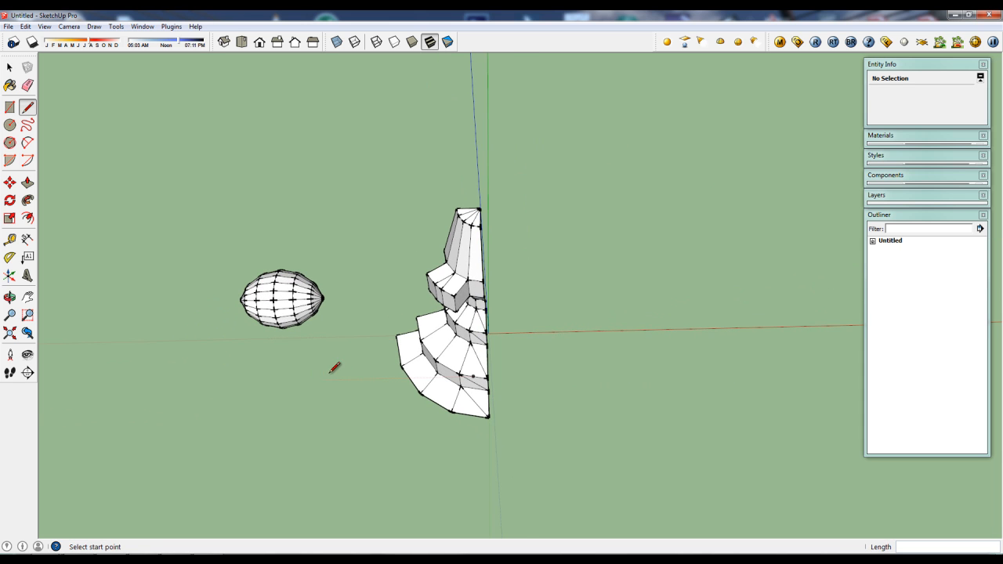
{"action": "key", "text": "c"}
{"action": "left_click", "coordinate": [306, 381]}
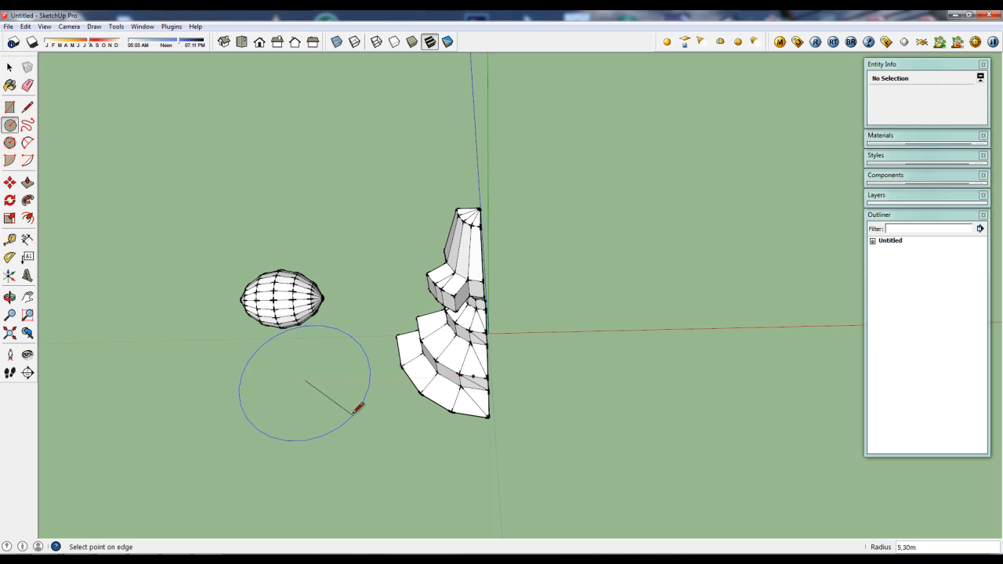
{"action": "left_click", "coordinate": [347, 404]}
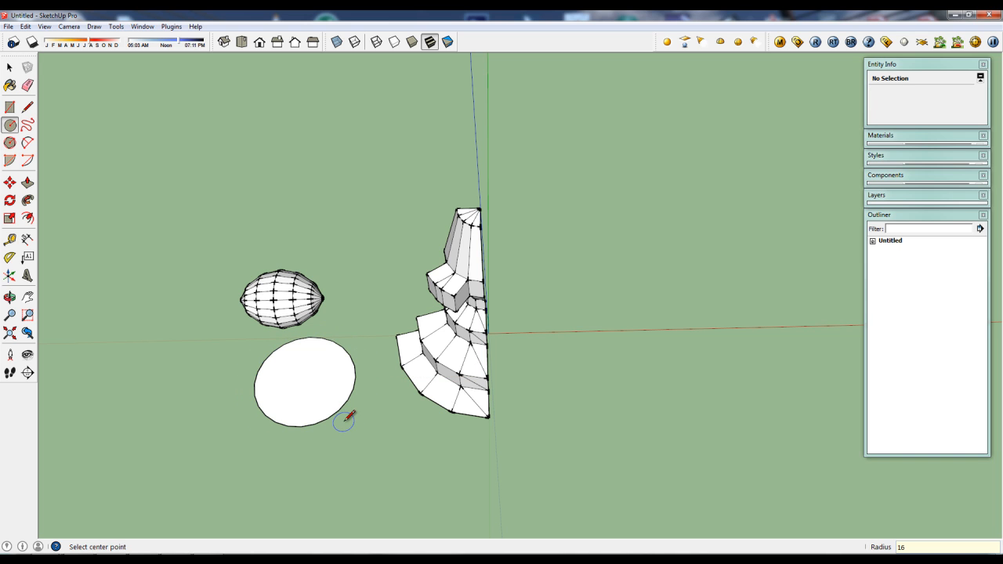
{"action": "scroll", "coordinate": [344, 413], "scroll_direction": "up", "scroll_amount": 2}
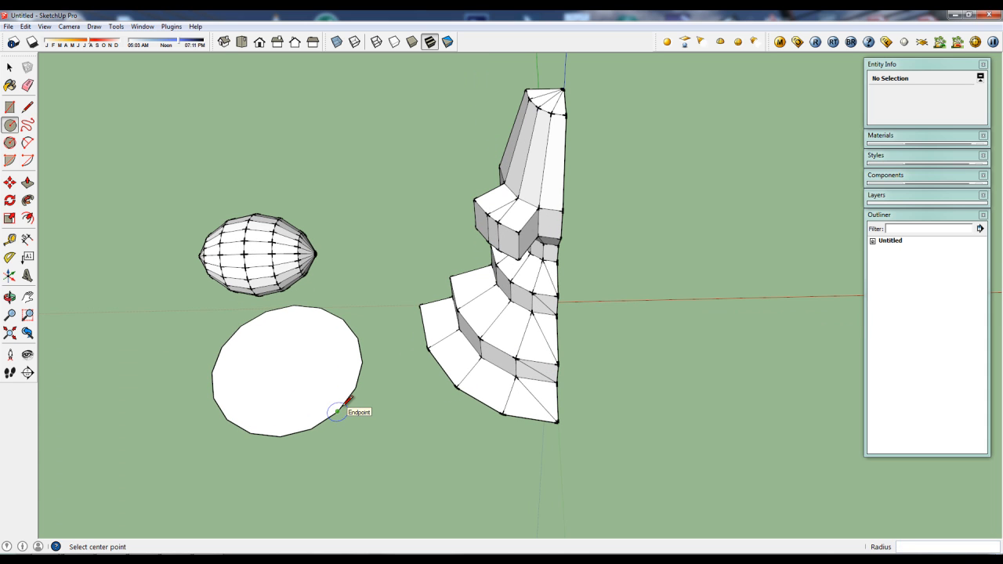
Step: Draw a diameter across the 16-sided circle between two opposite vertices along the green direction
{"action": "key", "text": "l"}
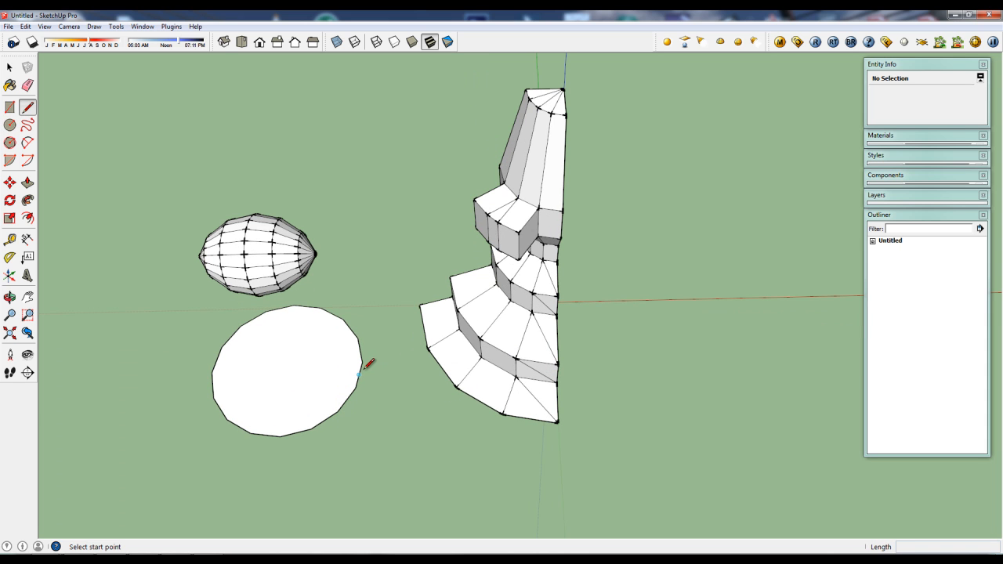
{"action": "left_click", "coordinate": [364, 362]}
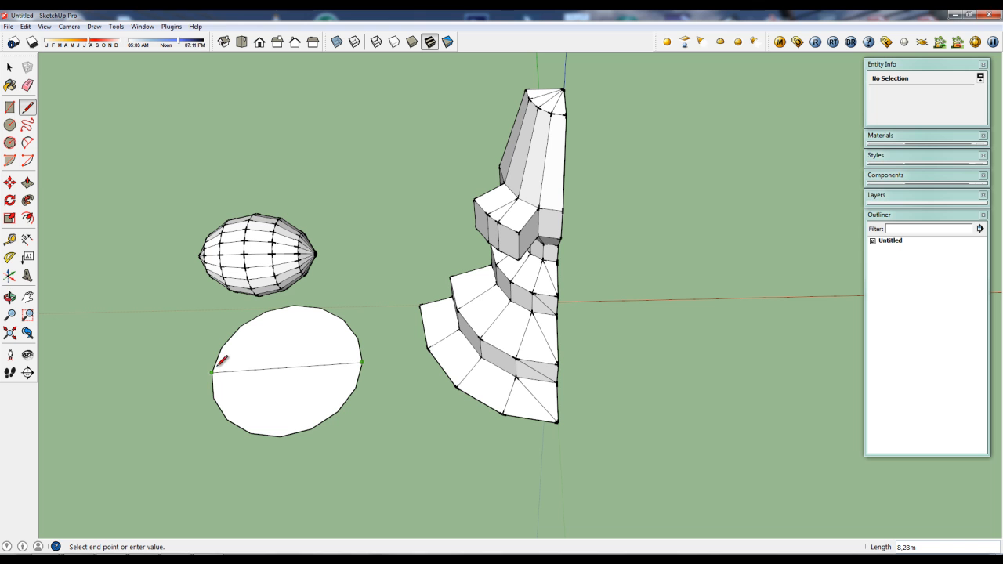
{"action": "key", "text": "Escape"}
{"action": "left_click", "coordinate": [280, 436]}
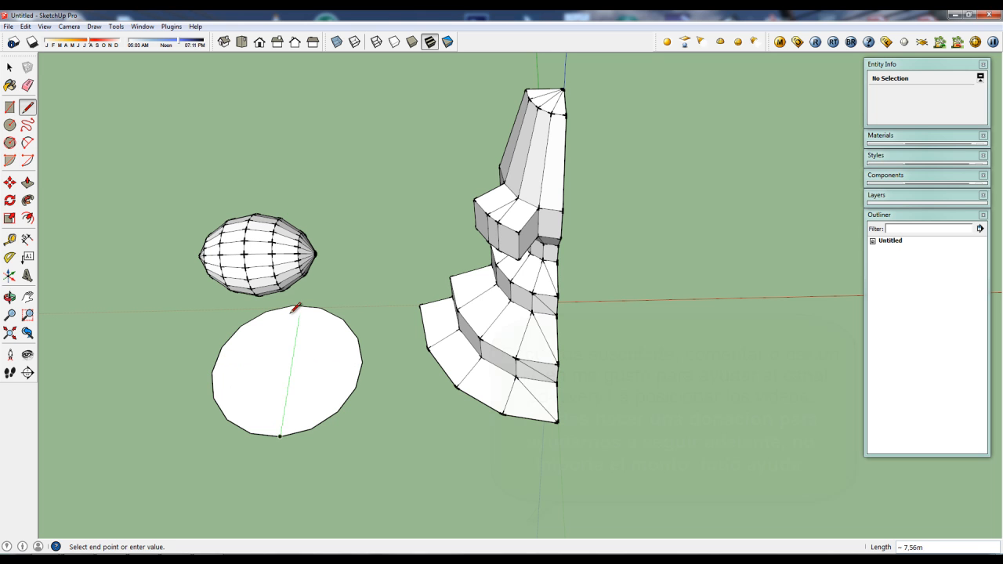
{"action": "left_click", "coordinate": [294, 307]}
Step: Draw four lines from consecutive vertices of one quarter of the circle to the midpoint of the diameter
{"action": "left_click", "coordinate": [213, 371]}
{"action": "left_click", "coordinate": [287, 367]}
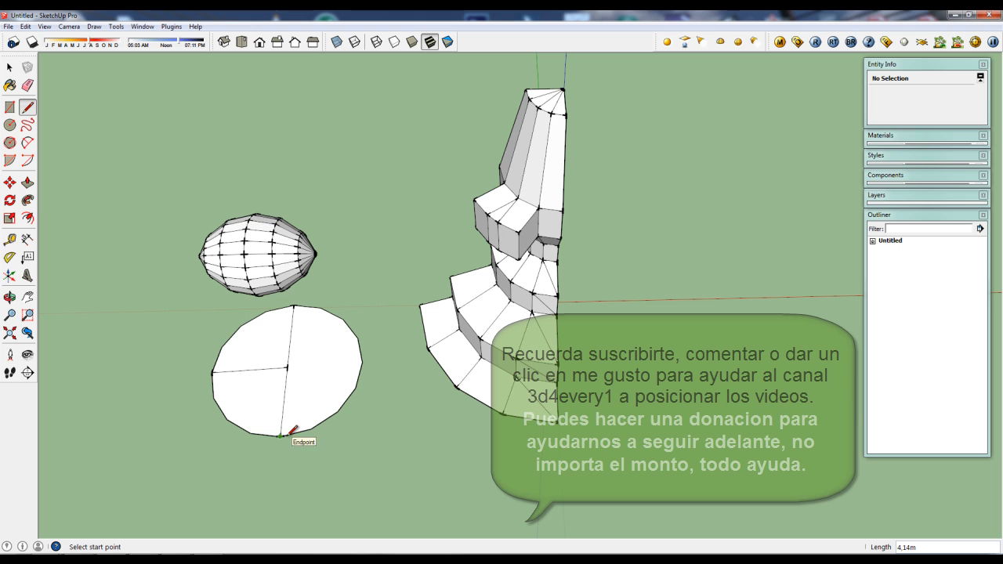
{"action": "left_click", "coordinate": [213, 397]}
{"action": "left_click", "coordinate": [286, 367]}
{"action": "left_click", "coordinate": [227, 419]}
{"action": "left_click", "coordinate": [287, 367]}
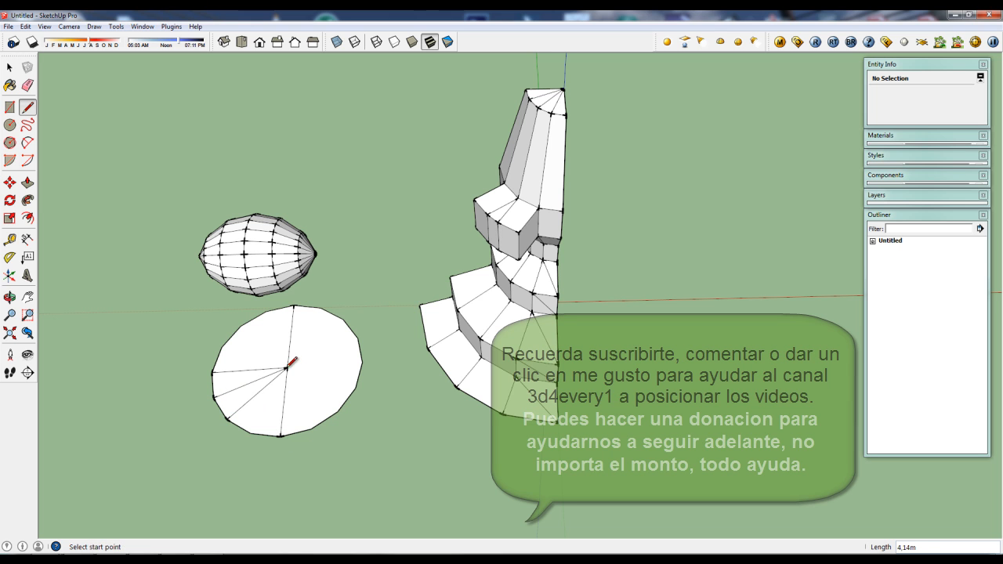
{"action": "left_click", "coordinate": [251, 432]}
{"action": "left_click", "coordinate": [287, 367]}
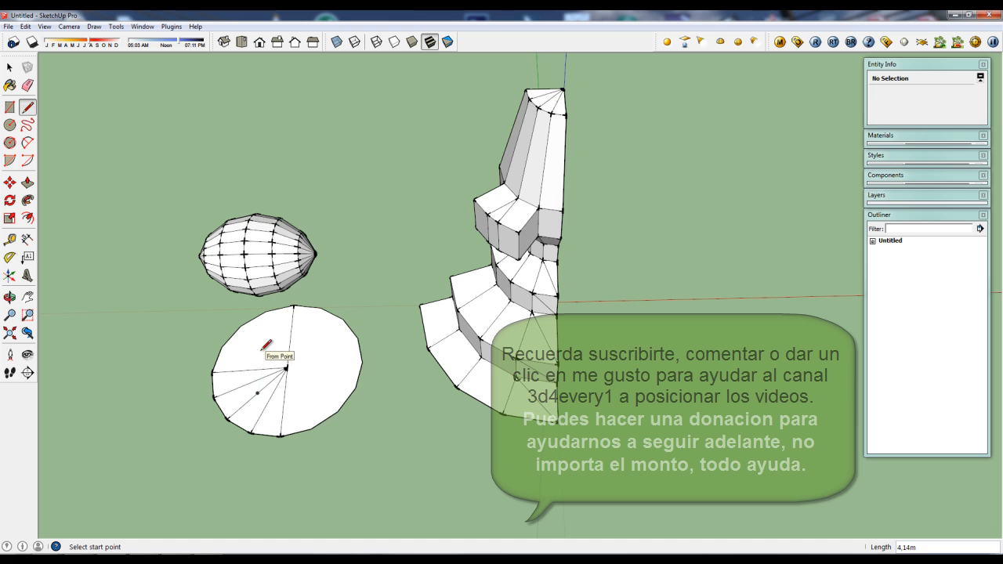
{"action": "scroll", "coordinate": [263, 345], "scroll_direction": "down", "scroll_amount": 3}
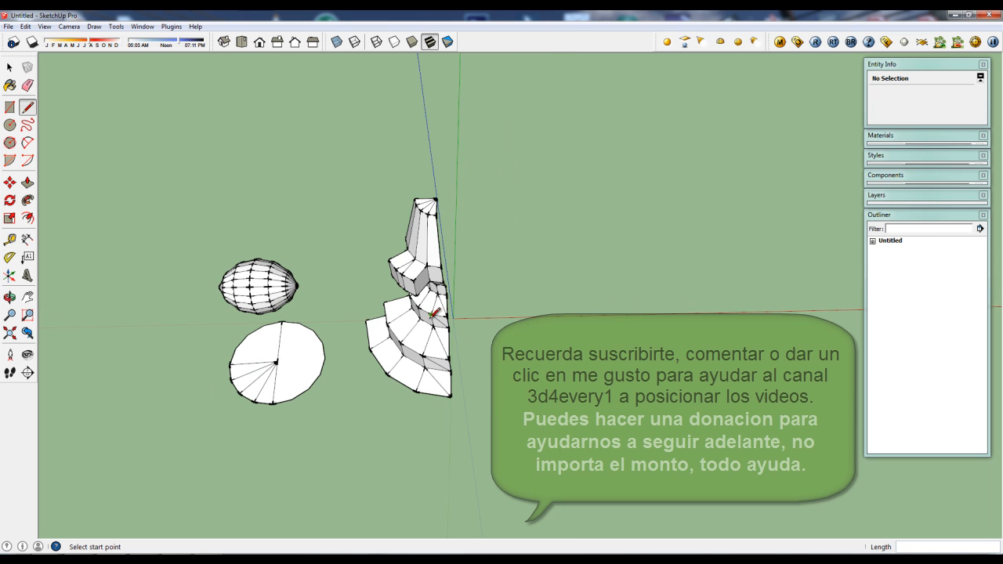
{"action": "middle_click_drag", "start_coordinate": [397, 428], "coordinate": [327, 423]}
{"action": "scroll", "coordinate": [335, 415], "scroll_direction": "down", "scroll_amount": 1}
{"action": "key", "text": "a"}
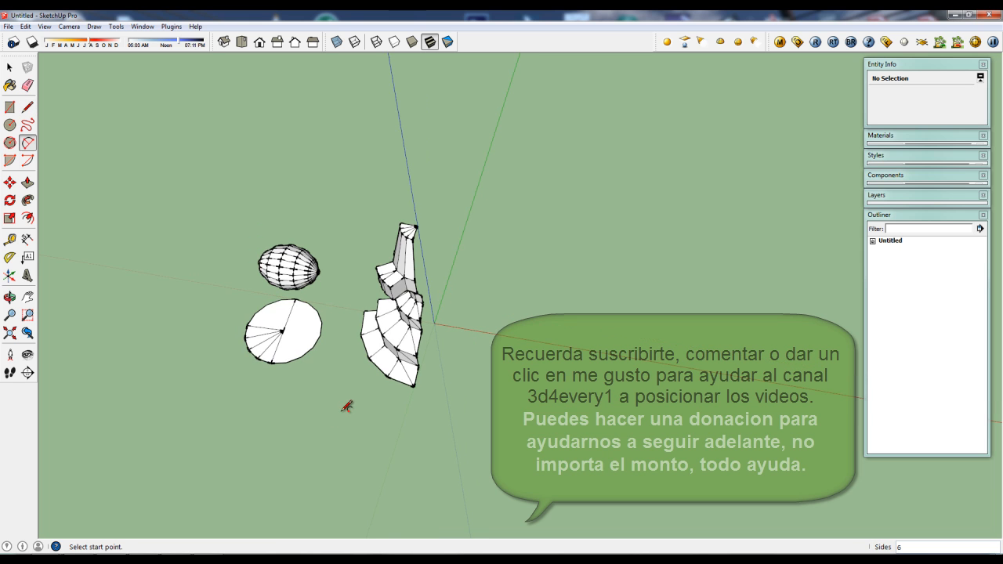
{"action": "key", "text": "space"}
{"action": "middle_click_drag", "start_coordinate": [358, 412], "coordinate": [446, 441]}
{"action": "scroll", "coordinate": [453, 404], "scroll_direction": "down", "scroll_amount": 1}
{"action": "scroll", "coordinate": [454, 404], "scroll_direction": "up", "scroll_amount": 3}
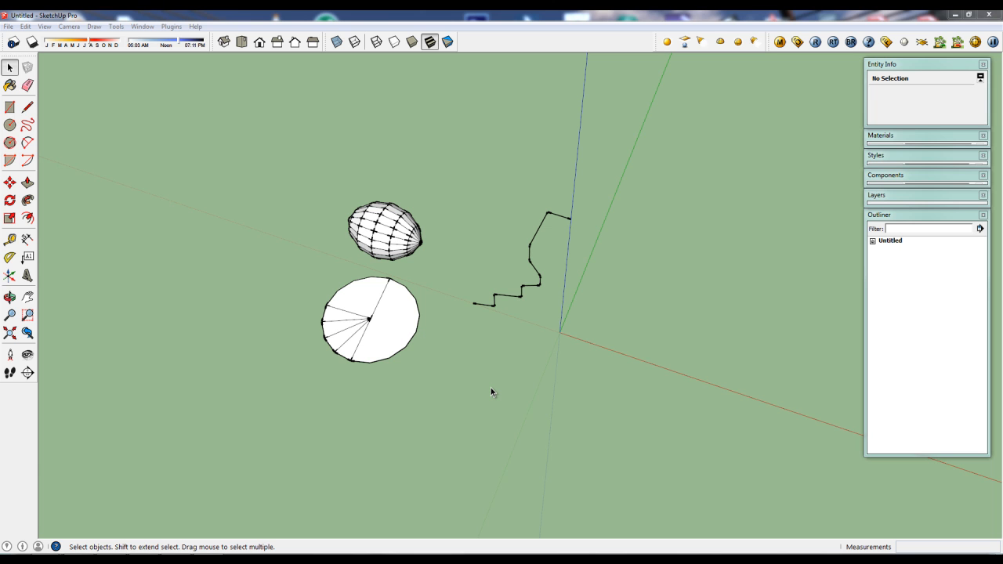
Step: Rotate a copy of the whole profile 90° about the vertical axis at the origin and divide the span into 5 copies
{"action": "middle_click_drag", "start_coordinate": [493, 389], "coordinate": [452, 383]}
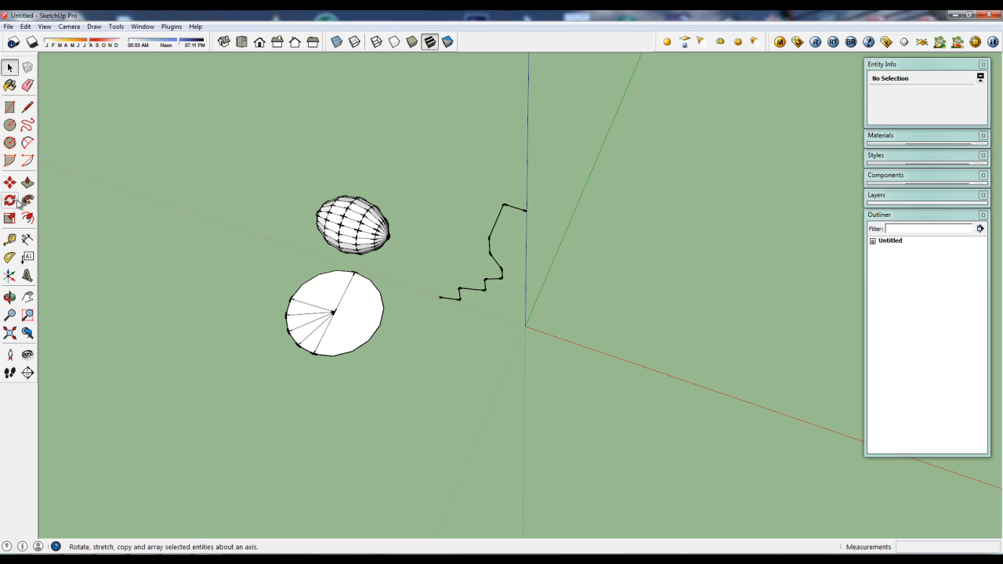
{"action": "left_click_drag", "start_coordinate": [439, 186], "coordinate": [619, 333]}
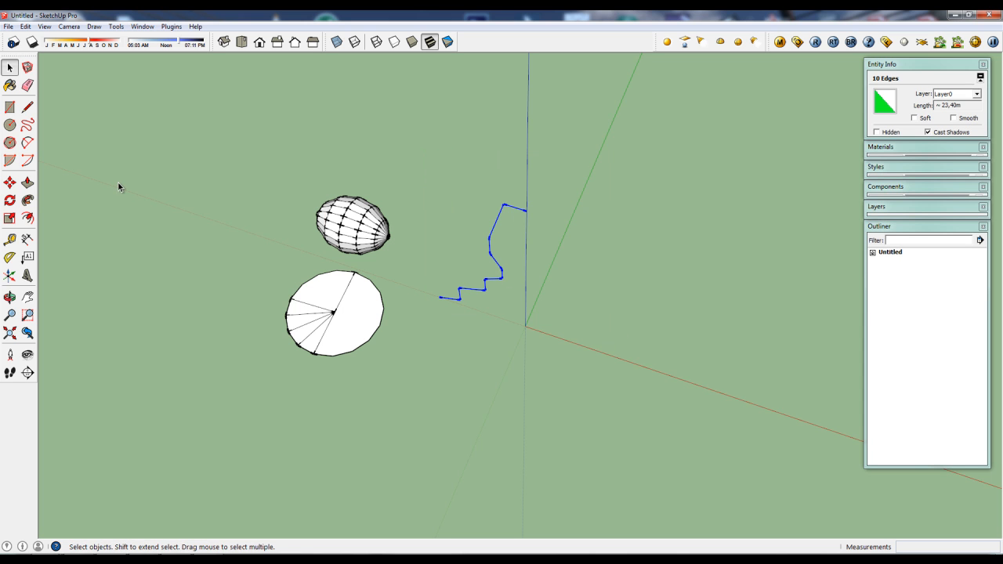
{"action": "left_click", "coordinate": [10, 200]}
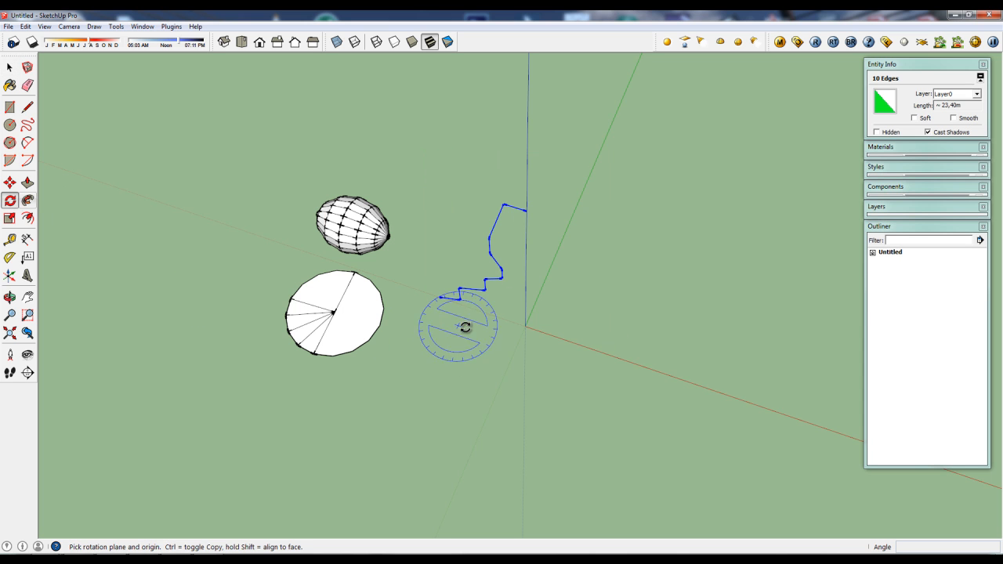
{"action": "left_click", "coordinate": [527, 328]}
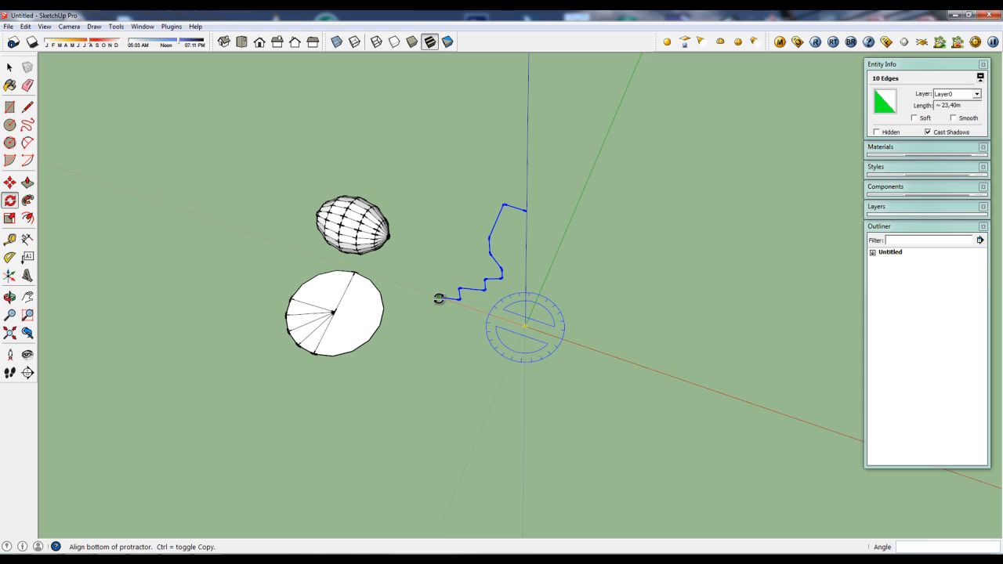
{"action": "left_click", "coordinate": [439, 299]}
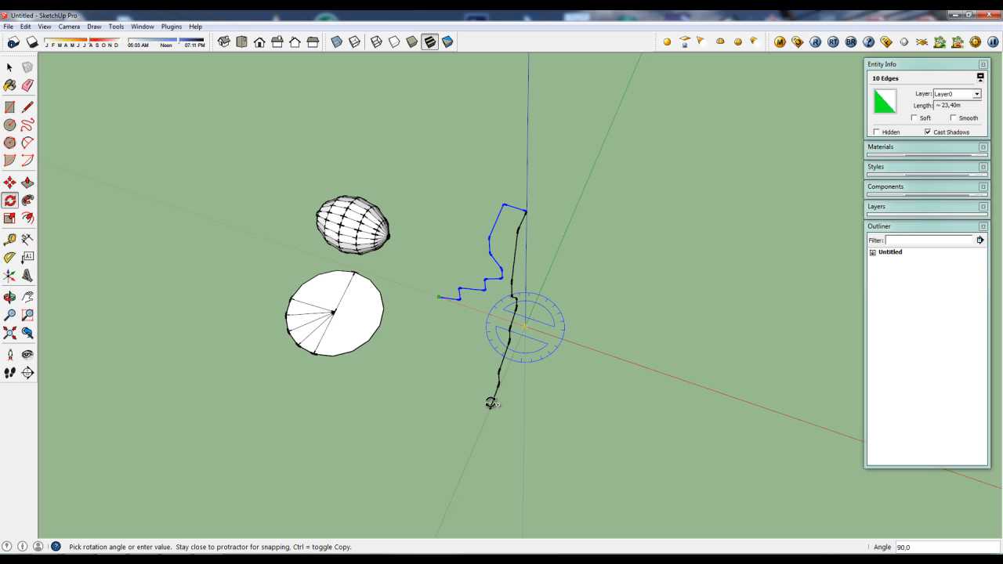
{"action": "left_click", "coordinate": [491, 403]}
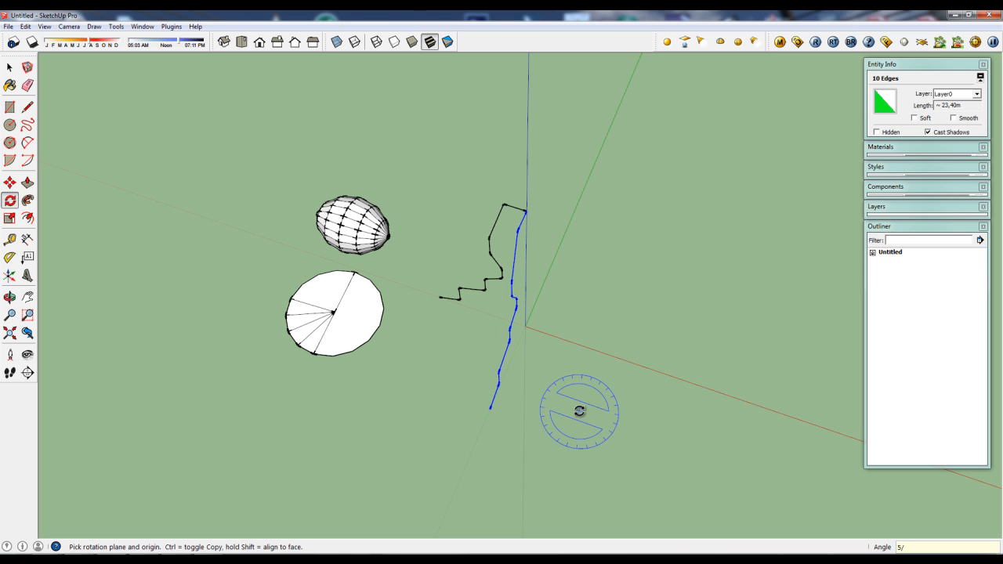
{"action": "key", "text": "Return"}
Step: Erase the top edges of the four profile copies farthest from the original profile
{"action": "middle_click_drag", "start_coordinate": [406, 363], "coordinate": [683, 380]}
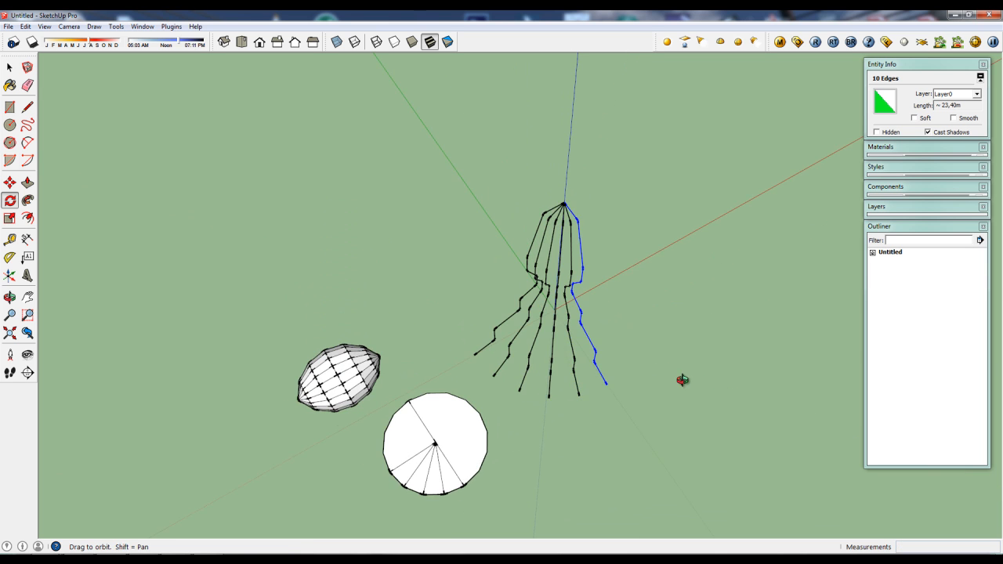
{"action": "scroll", "coordinate": [549, 343], "scroll_direction": "up", "scroll_amount": 3}
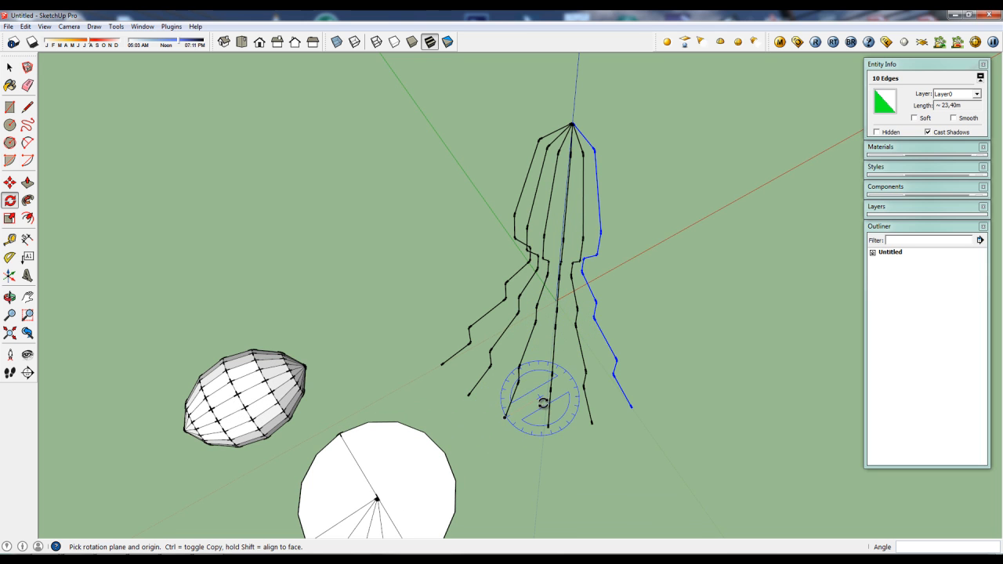
{"action": "mouse_move", "coordinate": [497, 412]}
{"action": "middle_mouse_down"}
{"action": "mouse_move", "coordinate": [530, 410]}
{"action": "mouse_move", "coordinate": [567, 384]}
{"action": "middle_mouse_up"}
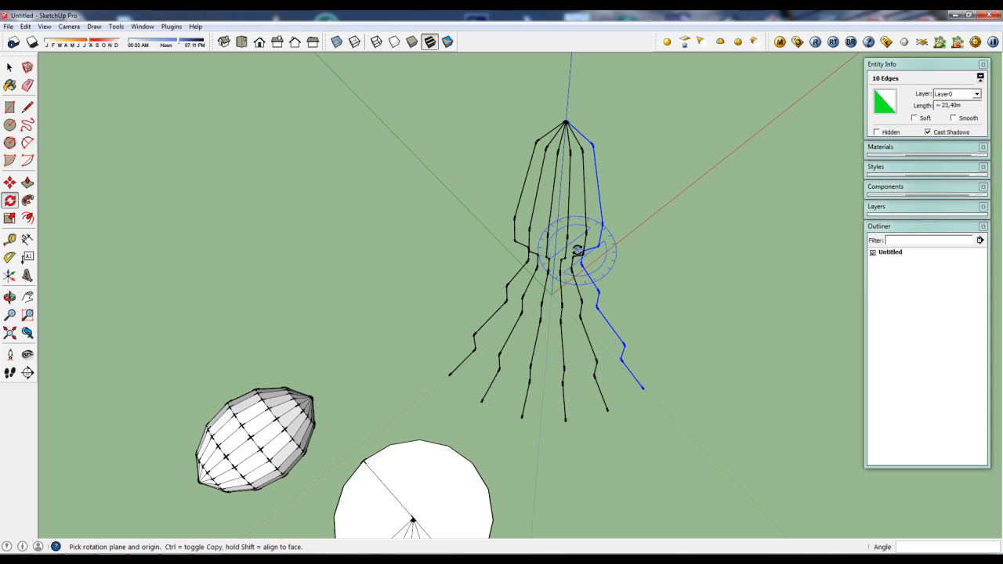
{"action": "key", "text": "e"}
{"action": "left_click_drag", "start_coordinate": [569, 131], "coordinate": [609, 141]}
{"action": "key", "text": "space"}
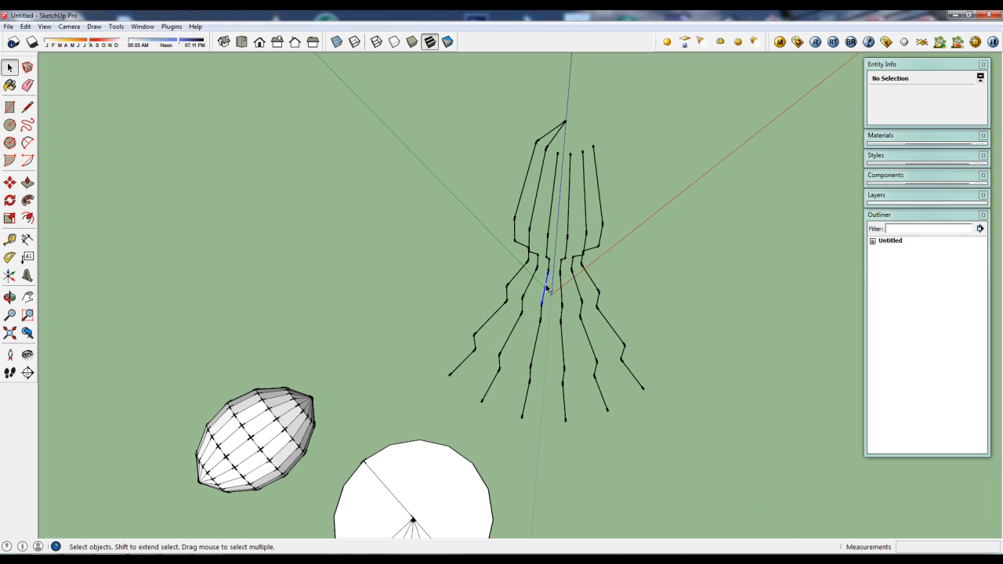
Step: Delete the remaining edges of those four copies, keeping only the original profile and its adjacent copy
{"action": "left_click", "coordinate": [547, 286]}
{"action": "scroll", "coordinate": [549, 286], "scroll_direction": "down", "scroll_amount": 2}
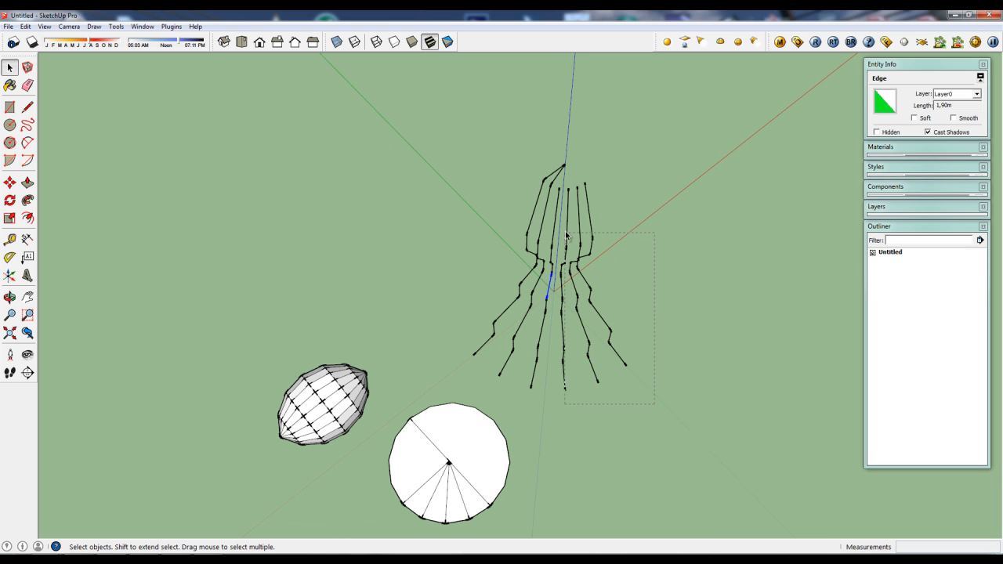
{"action": "left_click_drag", "start_coordinate": [569, 172], "coordinate": [569, 172]}
{"action": "key", "text": "Delete"}
{"action": "left_click_drag", "start_coordinate": [582, 378], "coordinate": [551, 231]}
{"action": "key", "text": "Delete"}
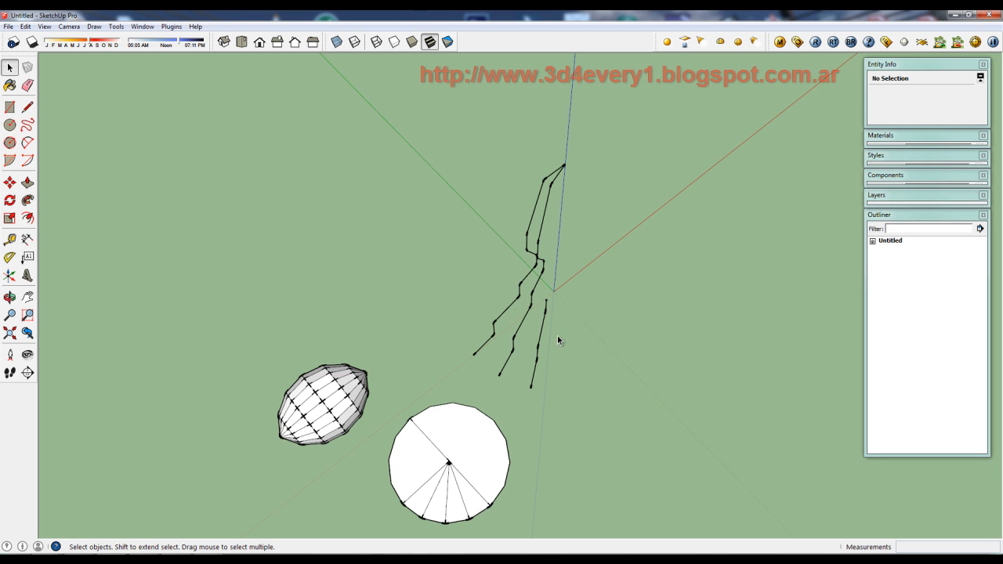
{"action": "left_click_drag", "start_coordinate": [542, 307], "coordinate": [553, 332]}
{"action": "key", "text": "Delete"}
Step: Join the lowest matching vertices of the two profiles with lines to form the base facets of the strip
{"action": "middle_click_drag", "start_coordinate": [539, 347], "coordinate": [533, 343]}
{"action": "key", "text": "l"}
{"action": "left_click", "coordinate": [472, 352]}
{"action": "left_click", "coordinate": [496, 374]}
{"action": "left_click", "coordinate": [493, 333]}
{"action": "left_click", "coordinate": [512, 337]}
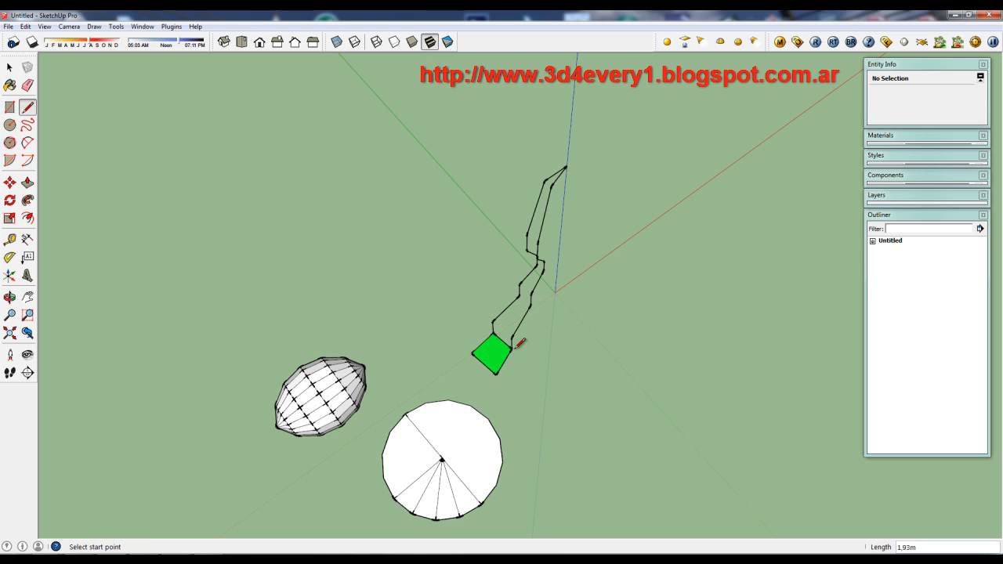
Step: Join the two profiles with lines at the next three vertex pairs, up to the base of the neck
{"action": "left_click", "coordinate": [519, 296]}
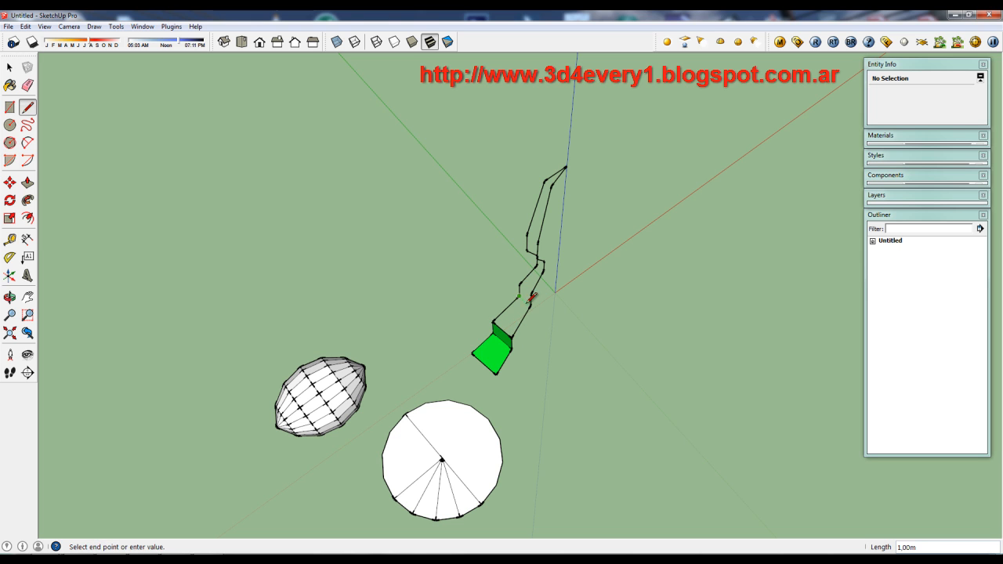
{"action": "left_click", "coordinate": [531, 305]}
{"action": "left_click", "coordinate": [519, 284]}
{"action": "left_click", "coordinate": [530, 291]}
{"action": "left_click", "coordinate": [537, 266]}
{"action": "left_click", "coordinate": [545, 272]}
Step: Join the two profiles across the neck and the slope above it to fill those facets
{"action": "middle_click_drag", "start_coordinate": [550, 267], "coordinate": [551, 242]}
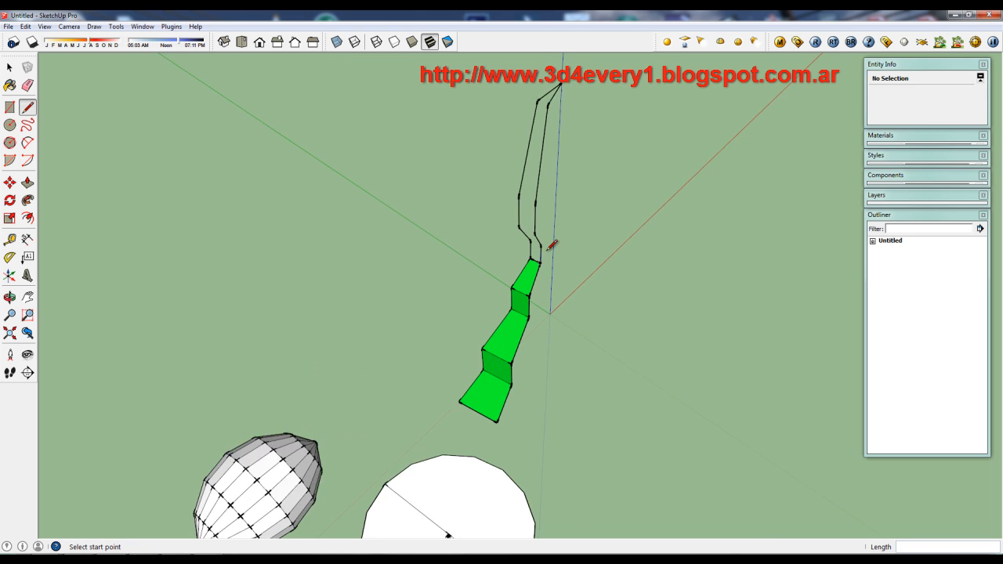
{"action": "scroll", "coordinate": [551, 240], "scroll_direction": "up", "scroll_amount": 1}
{"action": "left_click", "coordinate": [544, 243]}
{"action": "left_click", "coordinate": [517, 225]}
{"action": "left_click", "coordinate": [519, 225]}
{"action": "key", "text": "Escape"}
Step: Join the two profiles at the lower corners and top shoulder of the head to complete the faceted strip
{"action": "left_click", "coordinate": [534, 198]}
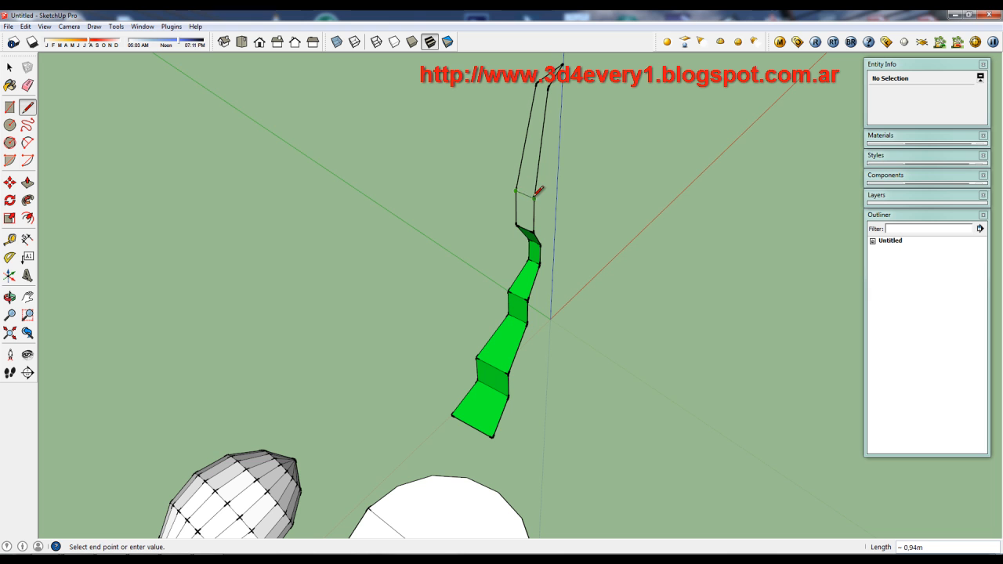
{"action": "left_click", "coordinate": [516, 190]}
{"action": "left_click", "coordinate": [558, 69]}
{"action": "left_click", "coordinate": [540, 82]}
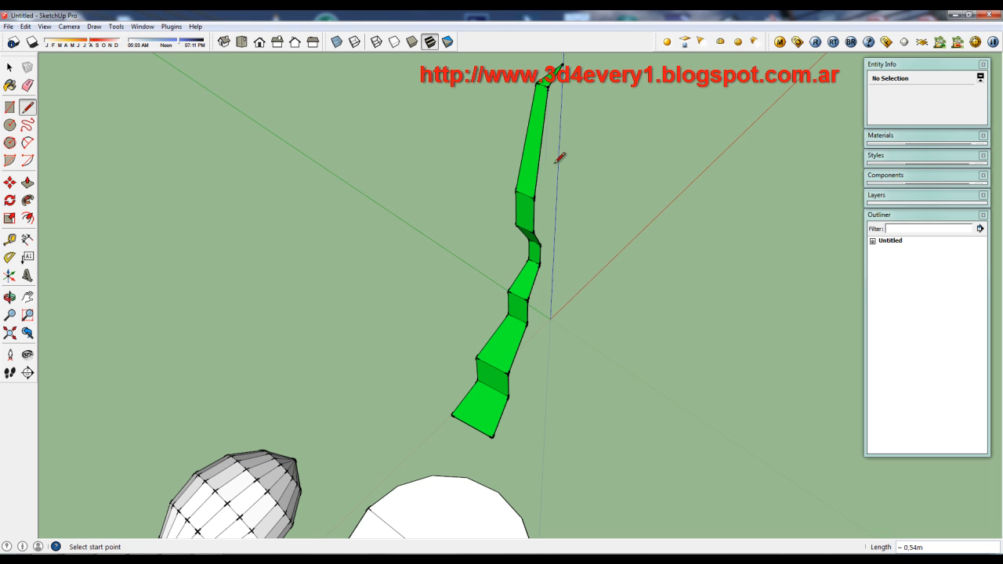
Step: Reverse the face on the slope below the neck of the strip, and orient all connected faces to match it
{"action": "scroll", "coordinate": [601, 258], "scroll_direction": "down", "scroll_amount": 2}
{"action": "scroll", "coordinate": [562, 257], "scroll_direction": "up", "scroll_amount": 1}
{"action": "key", "text": "space"}
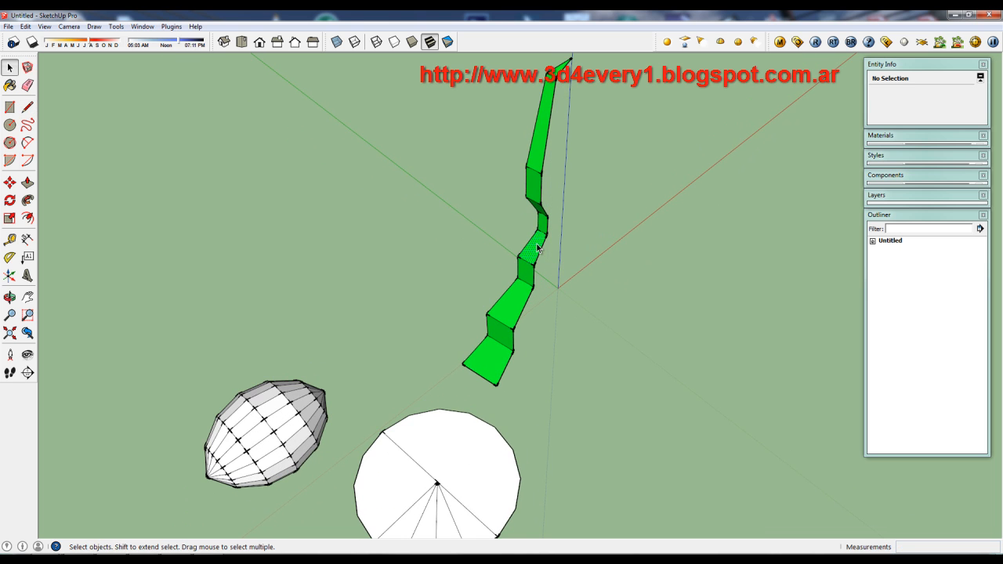
{"action": "right_click", "coordinate": [536, 244]}
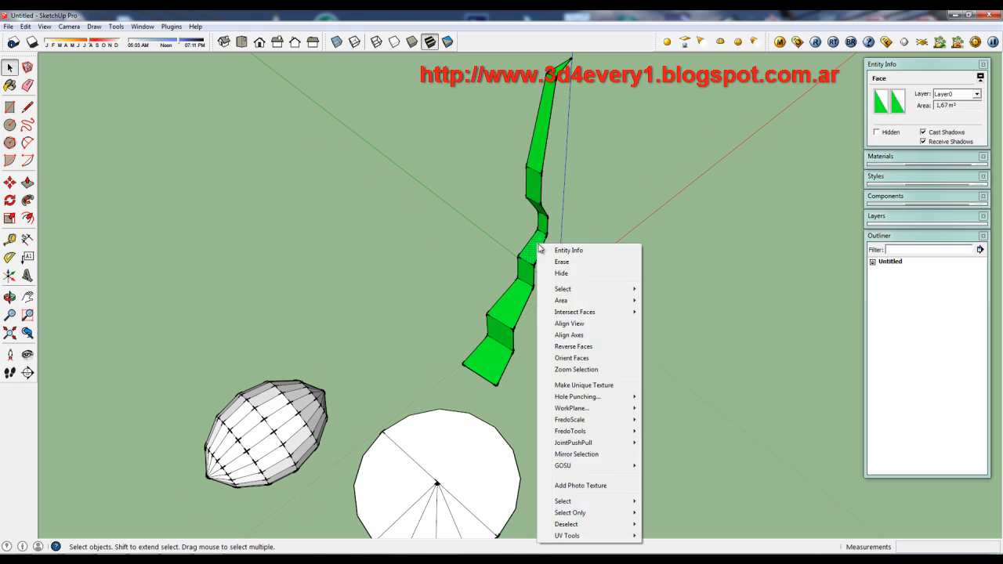
{"action": "left_click", "coordinate": [580, 351]}
{"action": "right_click", "coordinate": [539, 247]}
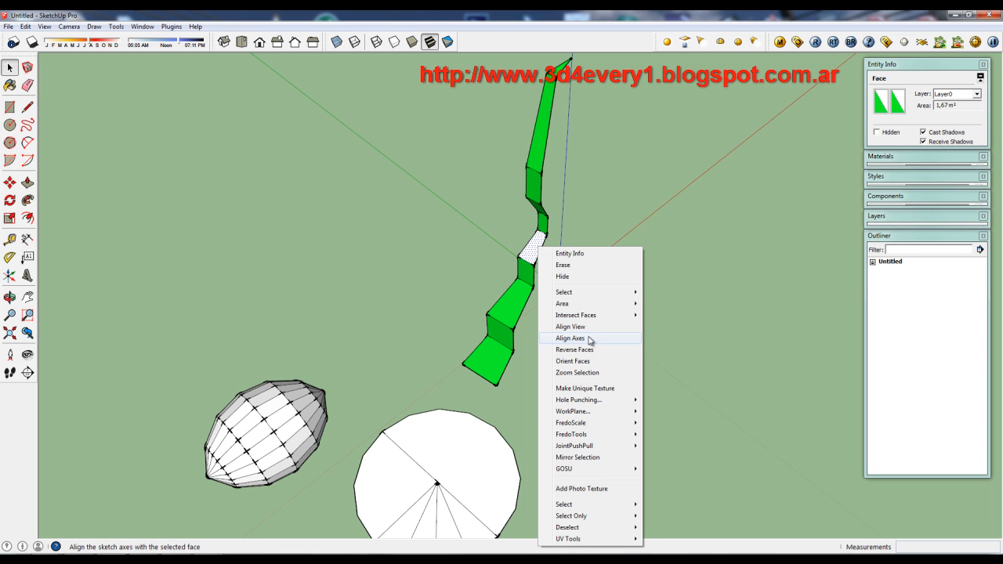
{"action": "left_click", "coordinate": [572, 362]}
Step: Select the whole faceted strip and make it a component, replacing the selection and keeping the default name
{"action": "scroll", "coordinate": [612, 335], "scroll_direction": "down", "scroll_amount": 2}
{"action": "middle_click_drag", "start_coordinate": [612, 336], "coordinate": [437, 377]}
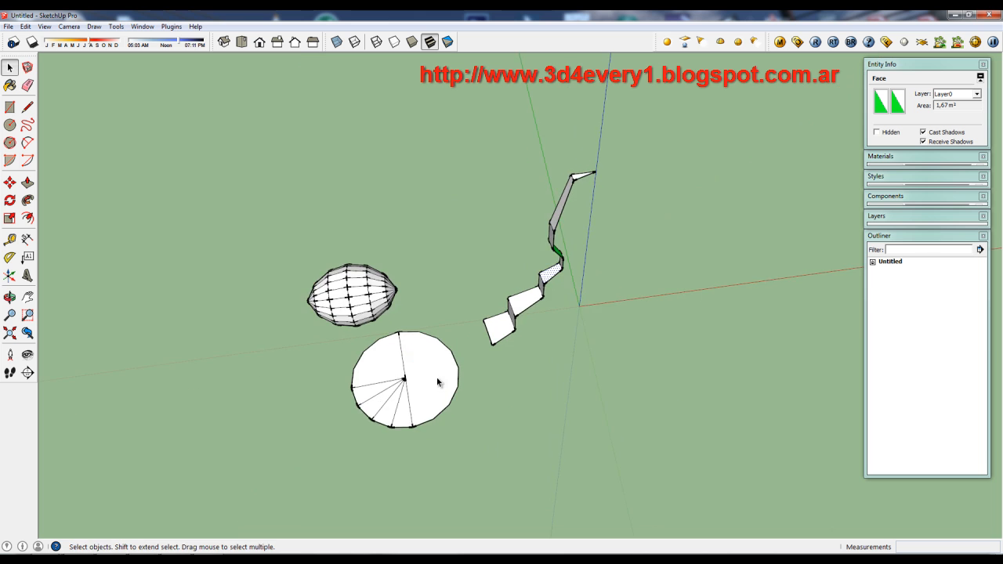
{"action": "scroll", "coordinate": [551, 371], "scroll_direction": "down", "scroll_amount": 2}
{"action": "middle_click_drag", "start_coordinate": [550, 371], "coordinate": [484, 453]}
{"action": "scroll", "coordinate": [465, 406], "scroll_direction": "up", "scroll_amount": 3}
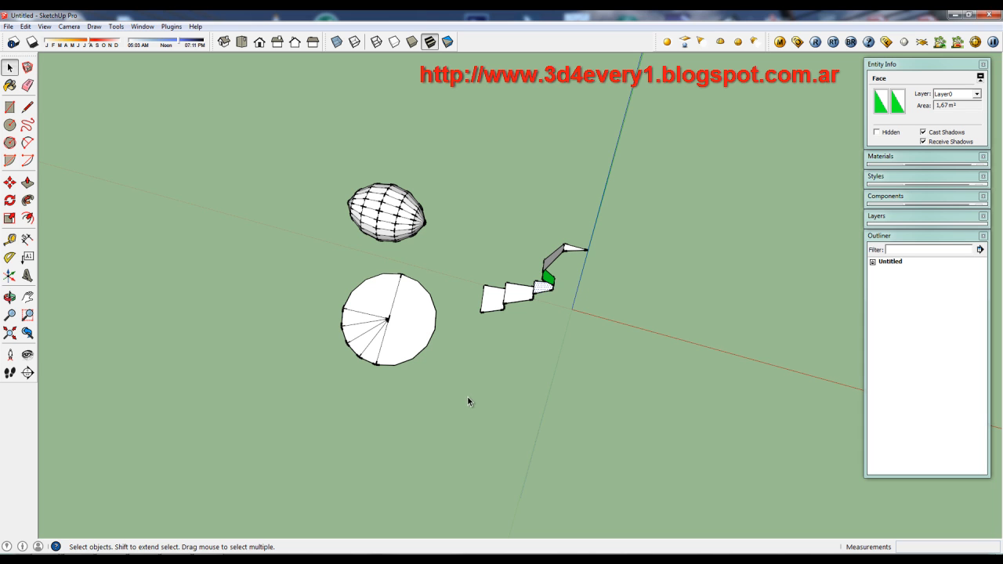
{"action": "mouse_move", "coordinate": [471, 197]}
{"action": "left_mouse_down"}
{"action": "mouse_move", "coordinate": [669, 347]}
{"action": "mouse_move", "coordinate": [672, 366]}
{"action": "left_mouse_up"}
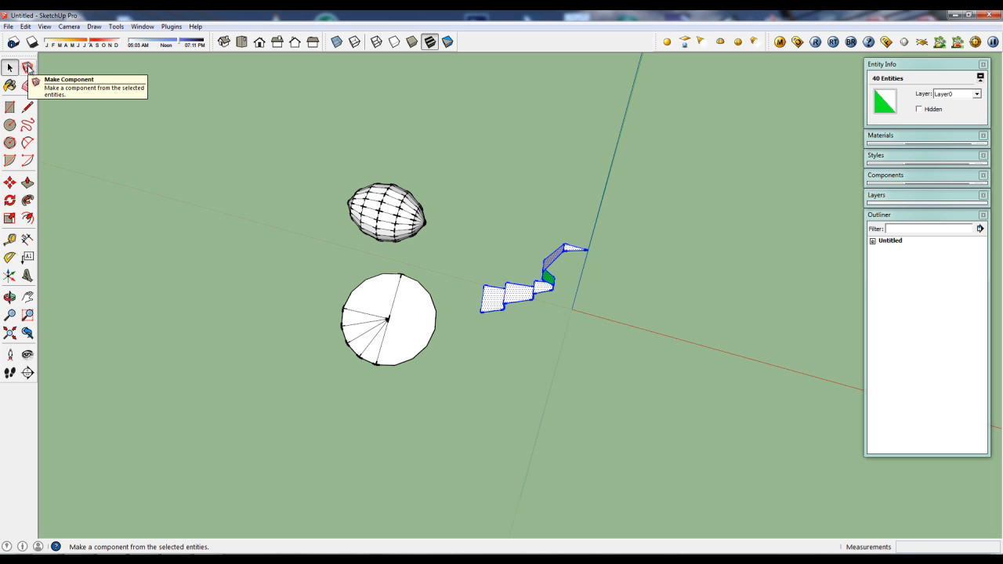
{"action": "left_click", "coordinate": [28, 69]}
{"action": "left_click_drag", "start_coordinate": [526, 194], "coordinate": [271, 138]}
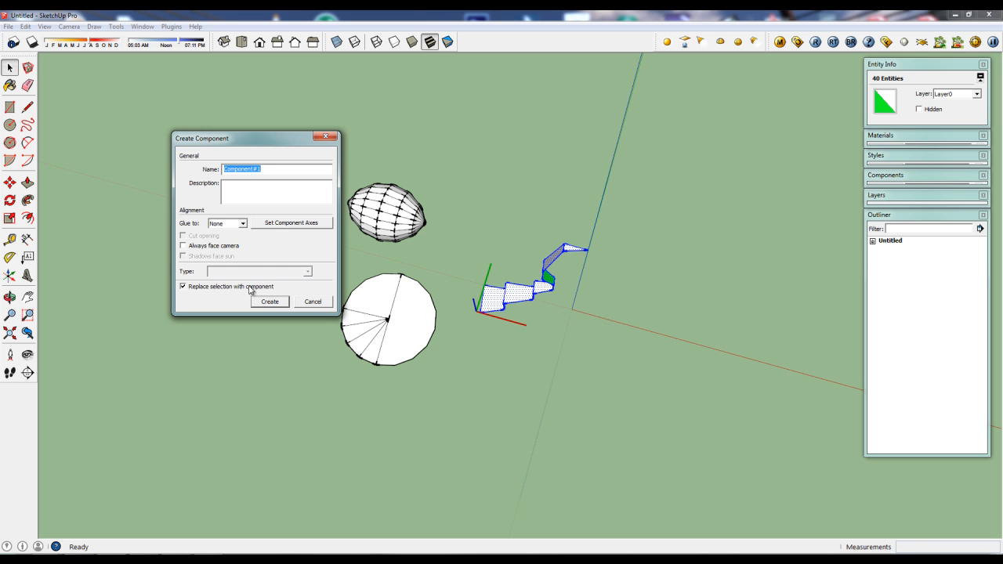
{"action": "left_click", "coordinate": [269, 302]}
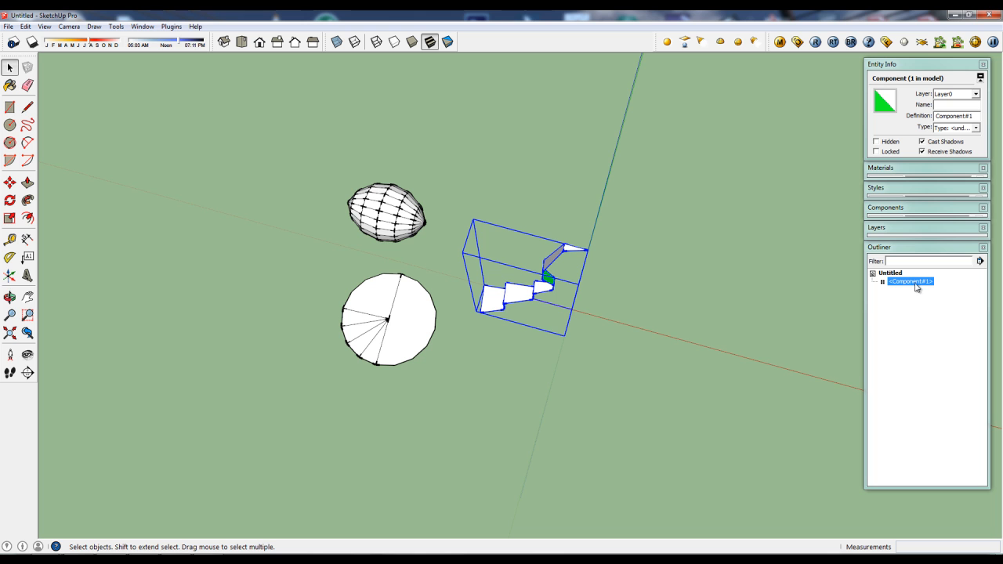
Step: Rotate a copy of the strip component 18° about the origin, from its outer base corner to its adjacent base corner
{"action": "middle_click_drag", "start_coordinate": [558, 349], "coordinate": [515, 343]}
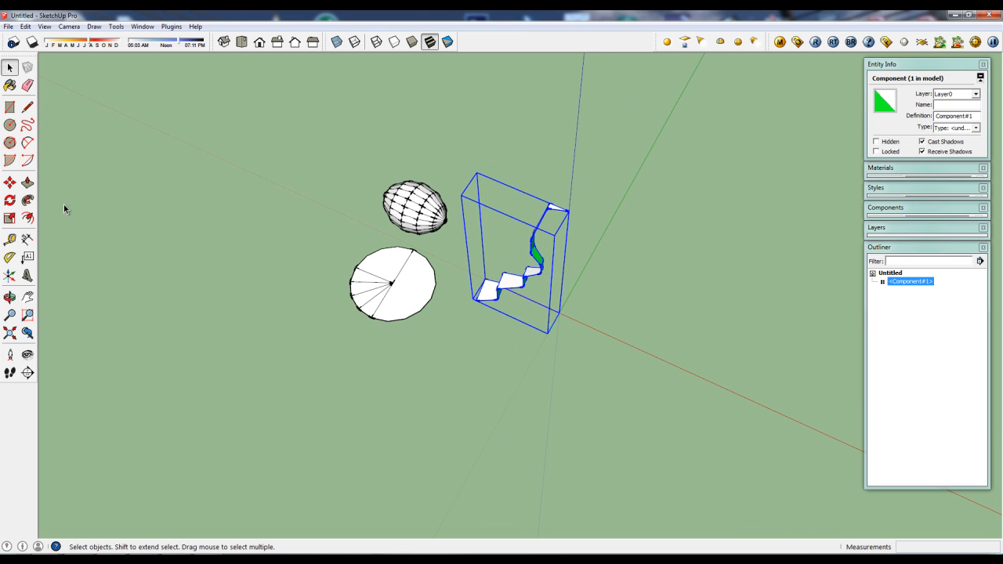
{"action": "left_click", "coordinate": [10, 200]}
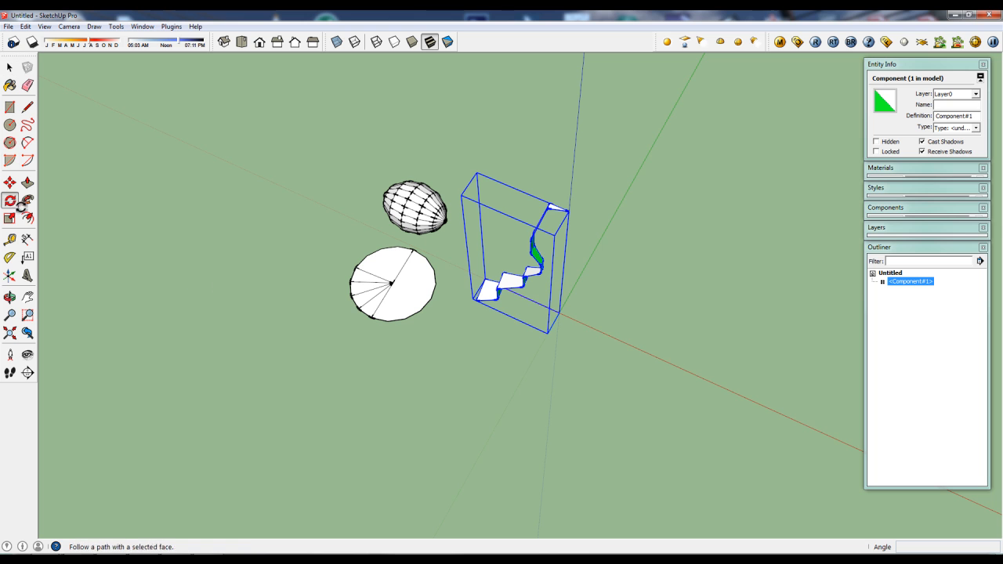
{"action": "left_click", "coordinate": [560, 314]}
{"action": "middle_click_drag", "start_coordinate": [468, 313], "coordinate": [576, 328]}
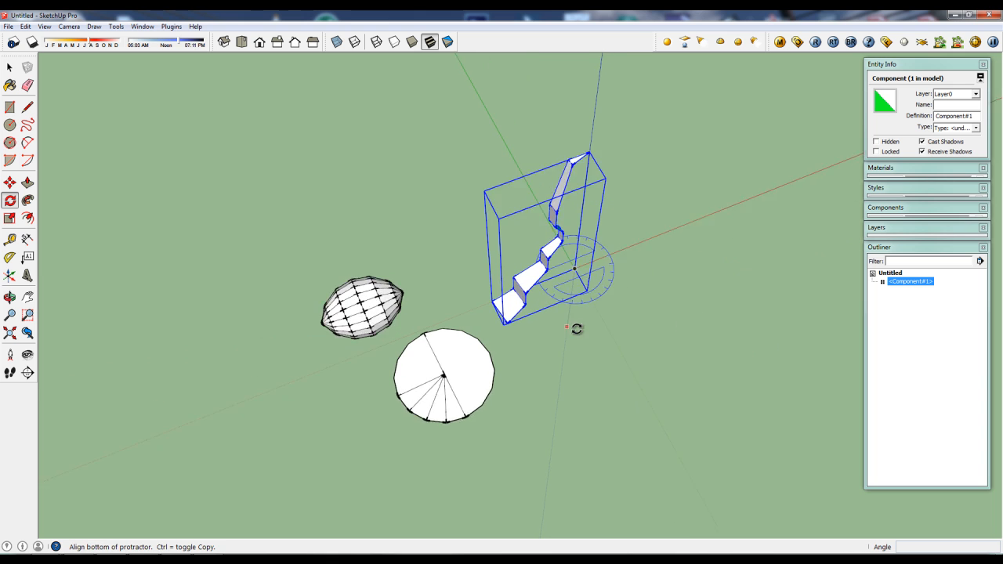
{"action": "scroll", "coordinate": [576, 328], "scroll_direction": "up", "scroll_amount": 2}
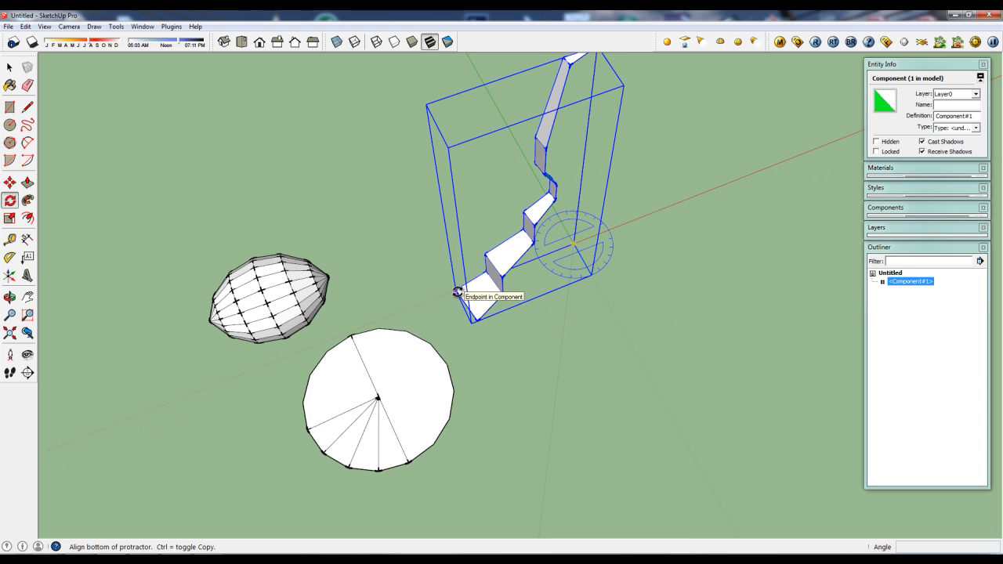
{"action": "left_click", "coordinate": [458, 293]}
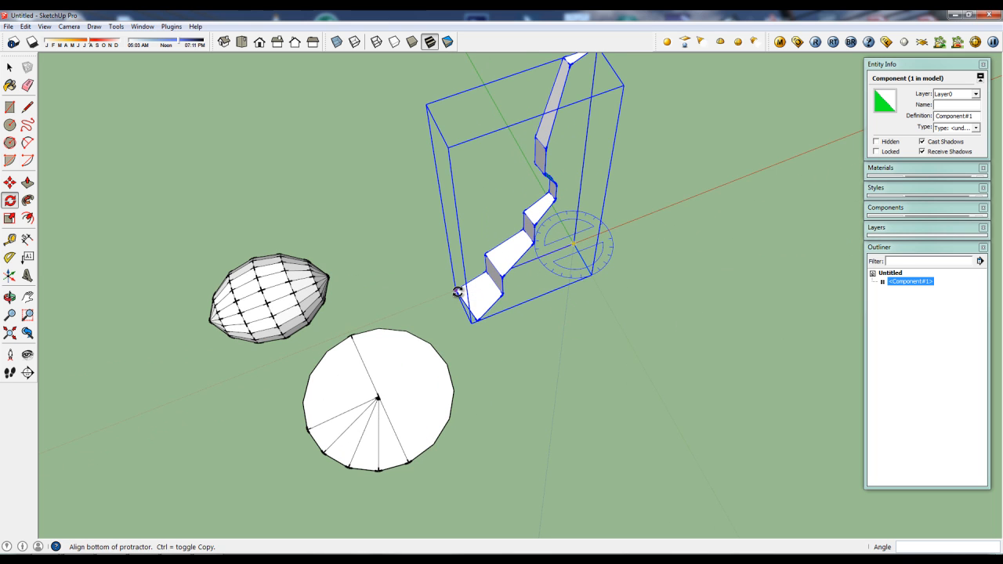
{"action": "left_click", "coordinate": [458, 292]}
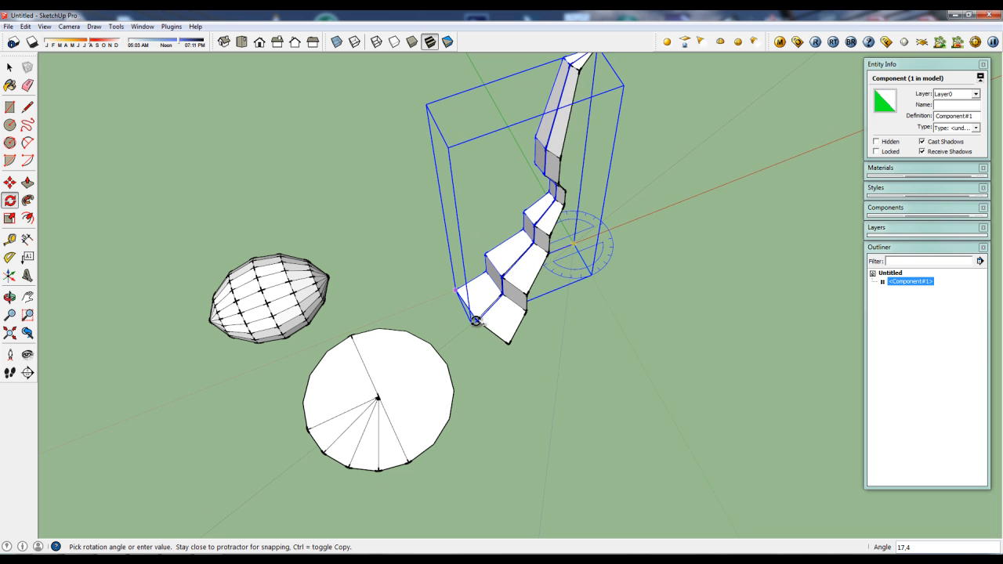
{"action": "scroll", "coordinate": [480, 325], "scroll_direction": "up", "scroll_amount": 4}
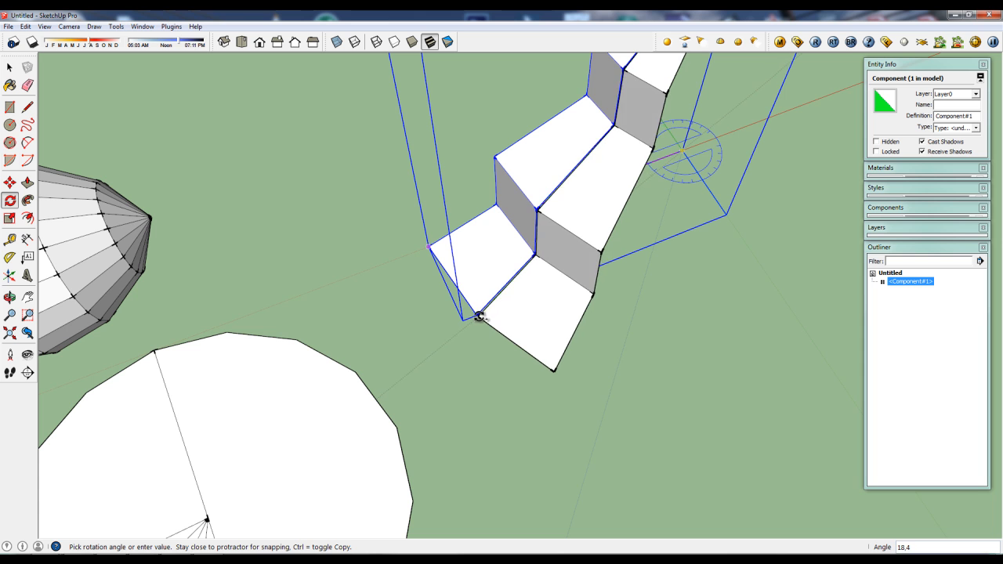
{"action": "scroll", "coordinate": [478, 313], "scroll_direction": "up", "scroll_amount": 5}
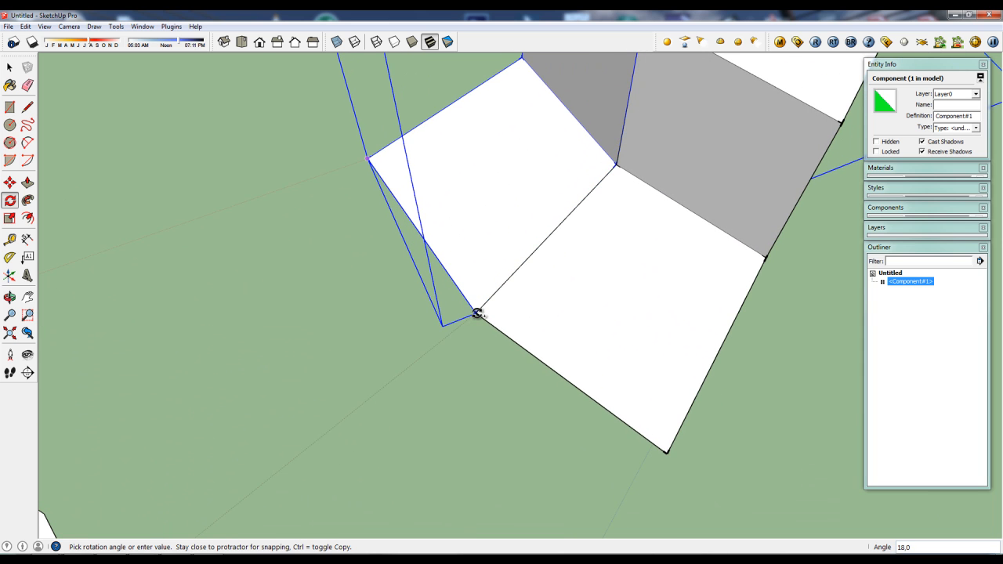
{"action": "left_click", "coordinate": [477, 313]}
Step: Repeat the rotated strip copy as a 10x radial array
{"action": "scroll", "coordinate": [455, 327], "scroll_direction": "down", "scroll_amount": 5}
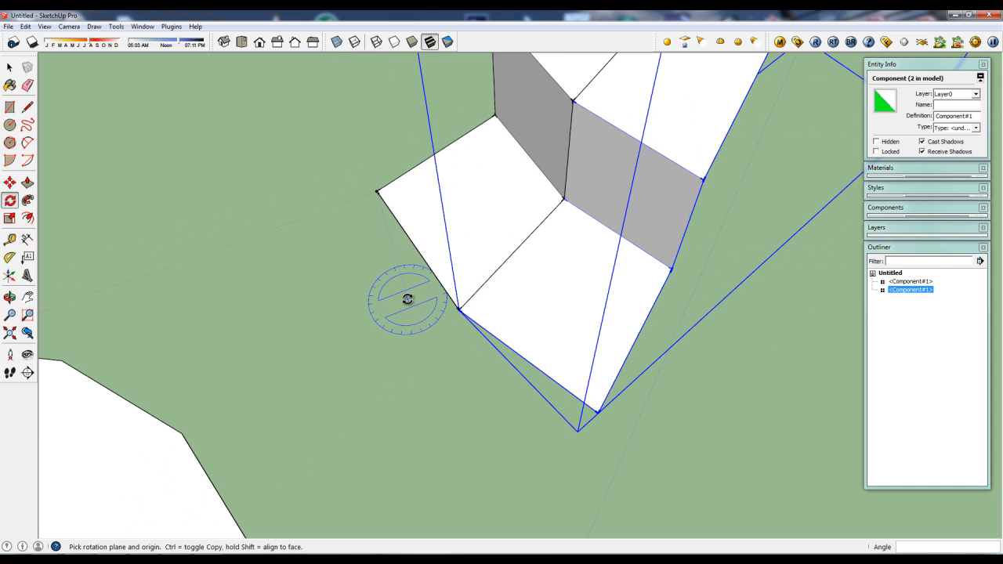
{"action": "scroll", "coordinate": [408, 301], "scroll_direction": "down", "scroll_amount": 8}
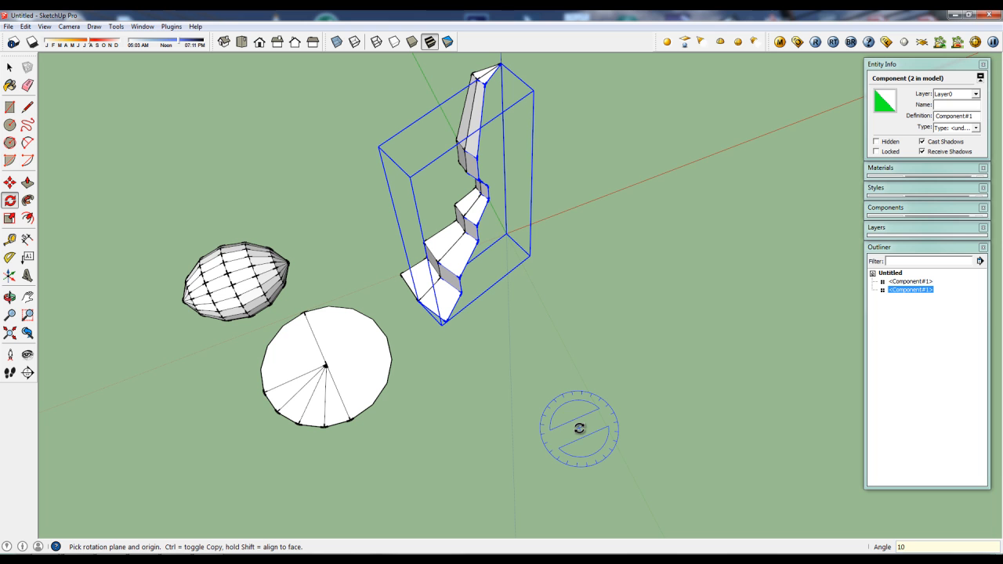
{"action": "type", "text": "10x"}
{"action": "key", "text": "Return"}
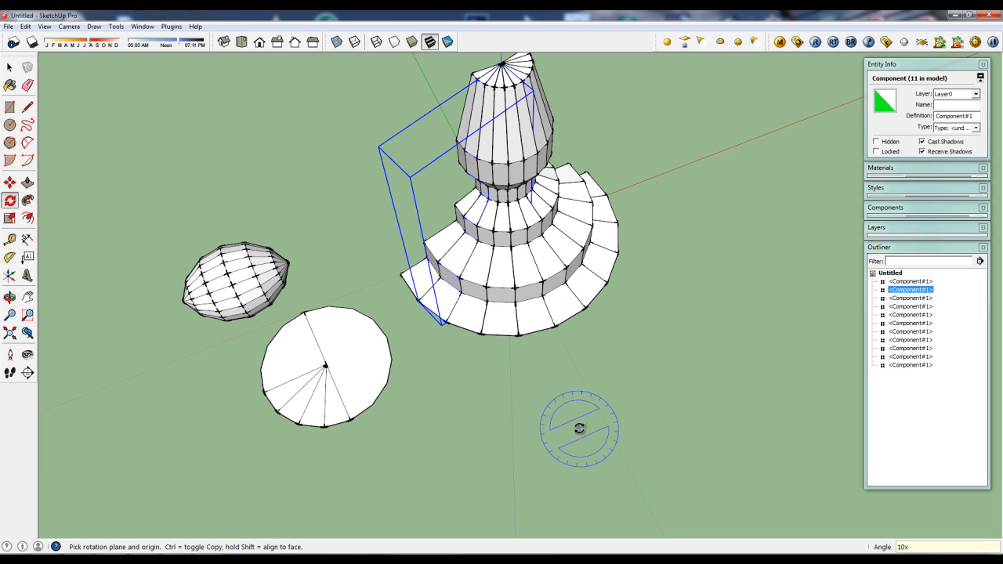
Step: Set the radial array of the strip to 20x to close the full turn
{"action": "scroll", "coordinate": [568, 378], "scroll_direction": "down", "scroll_amount": 3}
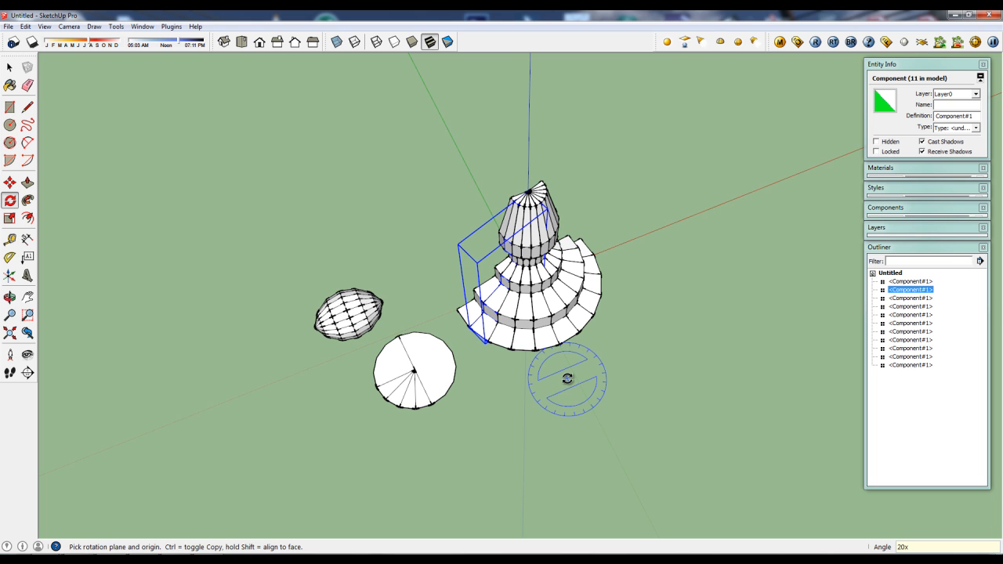
{"action": "key", "text": "Return"}
{"action": "middle_click_drag", "start_coordinate": [622, 392], "coordinate": [544, 363]}
{"action": "scroll", "coordinate": [561, 348], "scroll_direction": "up", "scroll_amount": 3}
{"action": "scroll", "coordinate": [549, 351], "scroll_direction": "up", "scroll_amount": 3}
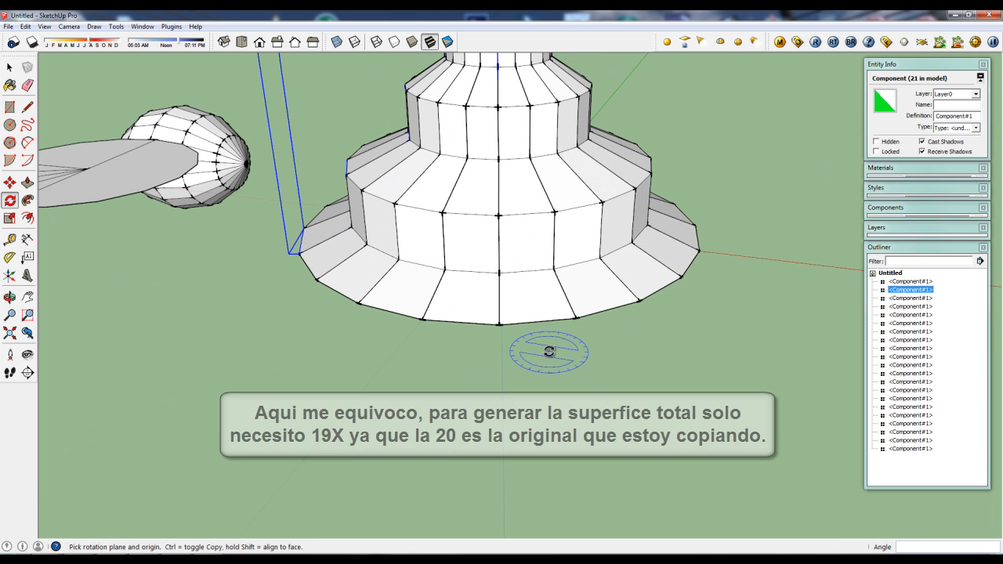
Step: Clear the selection and examine the revolved body and its repeated components from several angles
{"action": "scroll", "coordinate": [549, 351], "scroll_direction": "down", "scroll_amount": 3}
{"action": "middle_click_drag", "start_coordinate": [538, 352], "coordinate": [503, 379]}
{"action": "key", "text": "space"}
{"action": "left_click", "coordinate": [507, 396]}
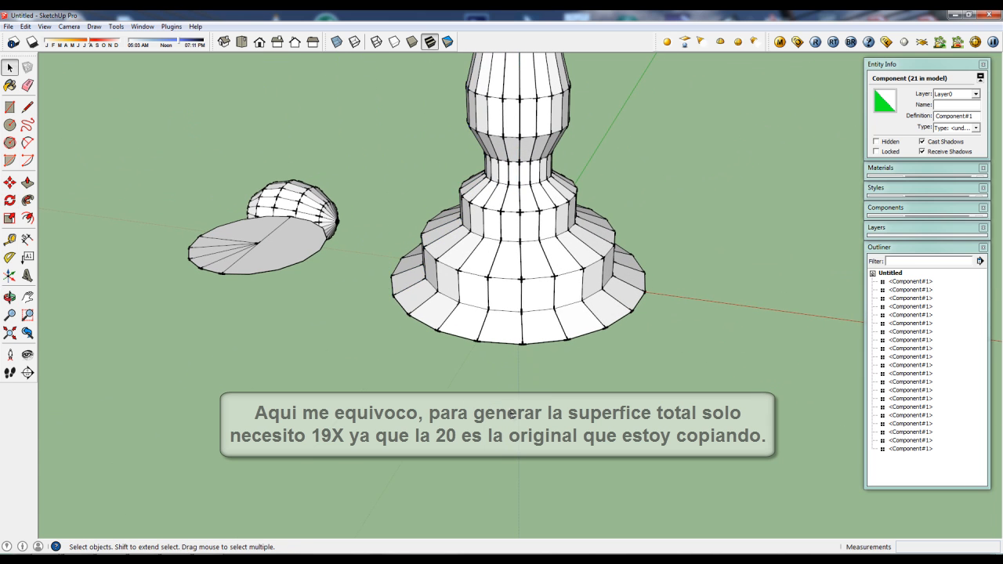
{"action": "scroll", "coordinate": [508, 381], "scroll_direction": "down", "scroll_amount": 1}
{"action": "scroll", "coordinate": [510, 373], "scroll_direction": "down", "scroll_amount": 2}
{"action": "middle_click_drag", "start_coordinate": [576, 400], "coordinate": [491, 403]}
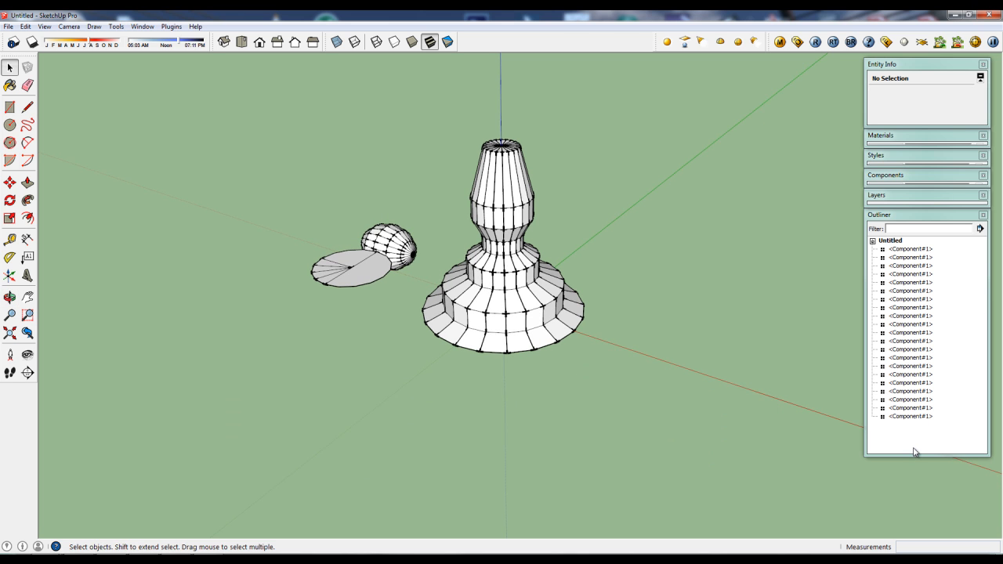
{"action": "middle_click_drag", "start_coordinate": [488, 406], "coordinate": [613, 436]}
{"action": "scroll", "coordinate": [540, 398], "scroll_direction": "up", "scroll_amount": 2}
{"action": "scroll", "coordinate": [540, 398], "scroll_direction": "up", "scroll_amount": 1}
{"action": "scroll", "coordinate": [540, 396], "scroll_direction": "down", "scroll_amount": 2}
{"action": "scroll", "coordinate": [564, 412], "scroll_direction": "up", "scroll_amount": 4}
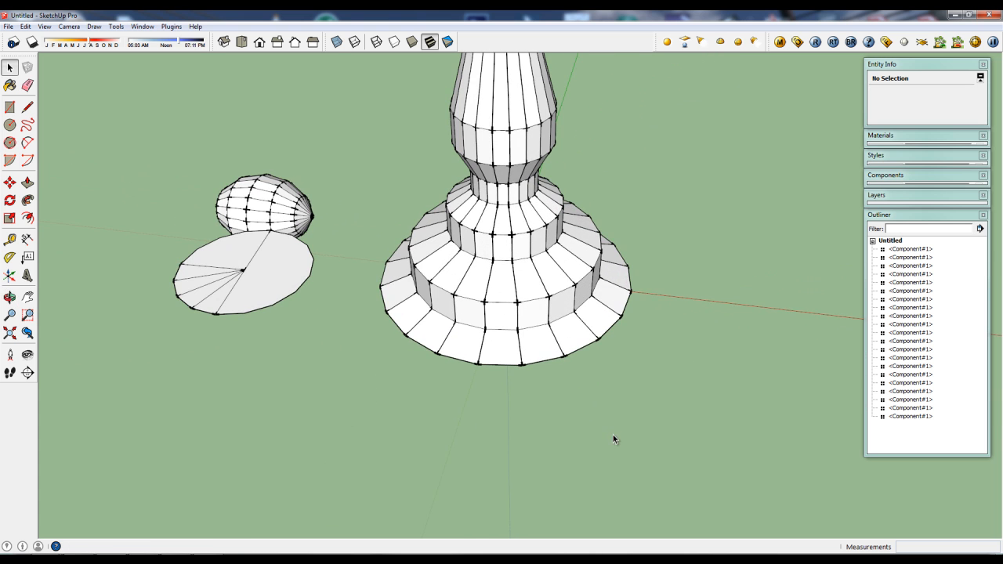
Step: Open one strip component for editing and draw a rectangle about 1.22 by 1.48 m on its lowest vertical face
{"action": "double_click", "coordinate": [530, 284]}
{"action": "scroll", "coordinate": [536, 310], "scroll_direction": "up", "scroll_amount": 3}
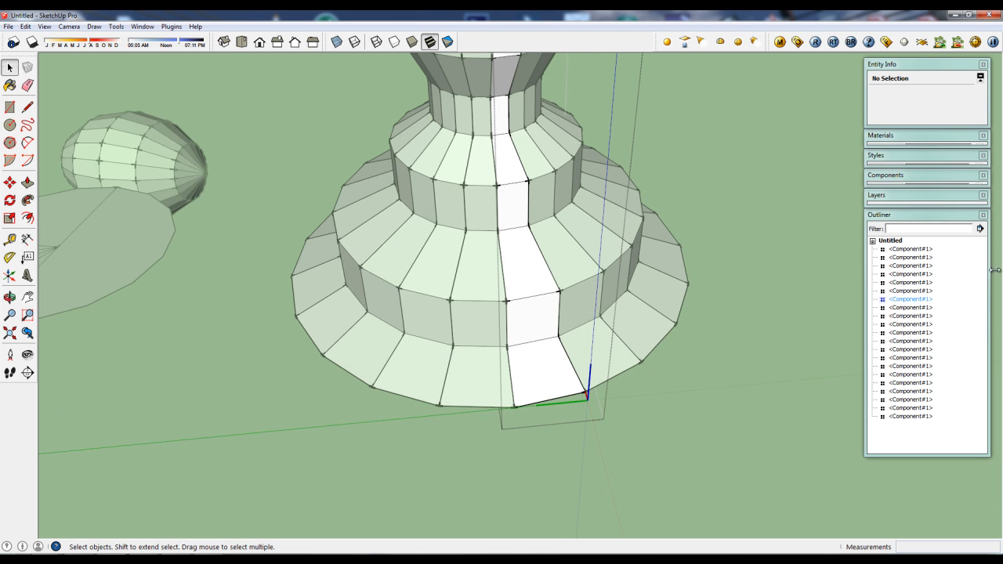
{"action": "scroll", "coordinate": [567, 299], "scroll_direction": "up", "scroll_amount": 5}
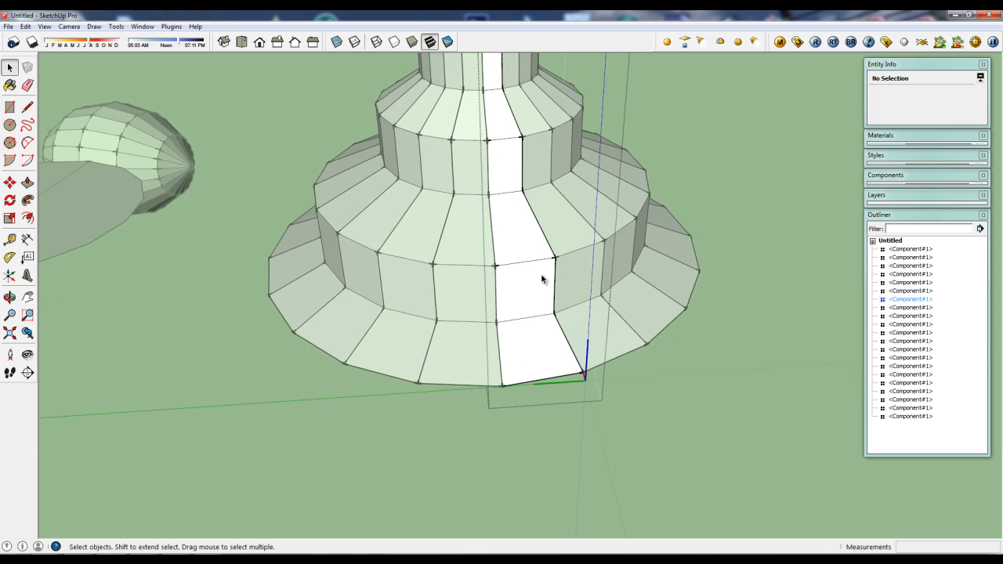
{"action": "scroll", "coordinate": [546, 279], "scroll_direction": "down", "scroll_amount": 3}
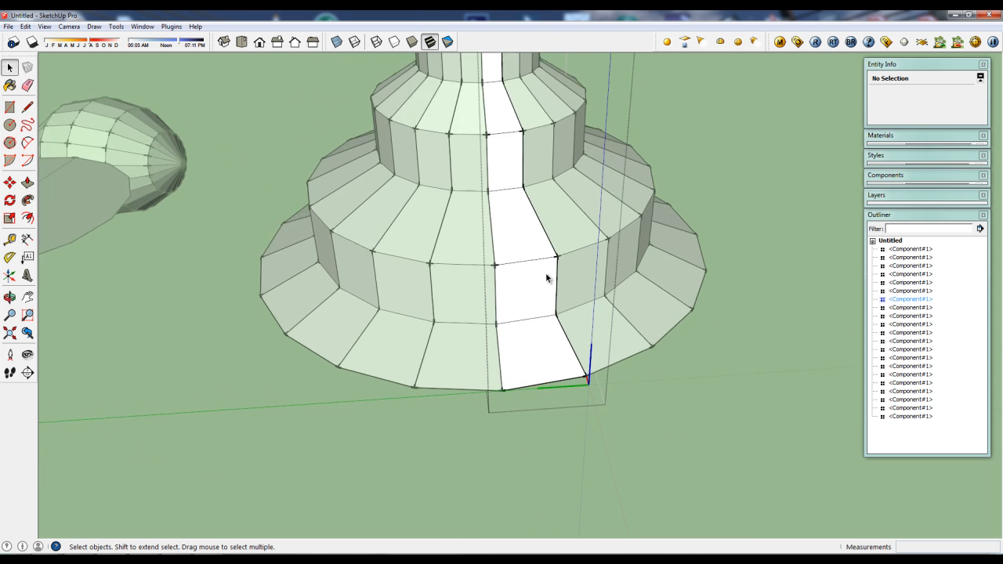
{"action": "scroll", "coordinate": [542, 296], "scroll_direction": "down", "scroll_amount": 2}
{"action": "middle_click_drag", "start_coordinate": [539, 305], "coordinate": [554, 238]}
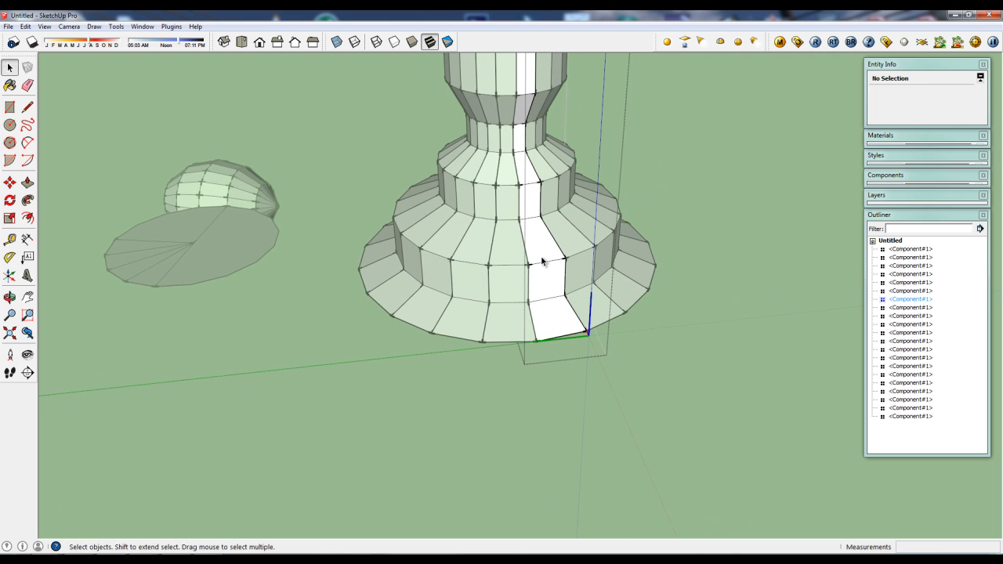
{"action": "middle_click_drag", "start_coordinate": [553, 294], "coordinate": [558, 251]}
{"action": "scroll", "coordinate": [537, 269], "scroll_direction": "up", "scroll_amount": 3}
{"action": "key", "text": "r"}
{"action": "left_click", "coordinate": [560, 274]}
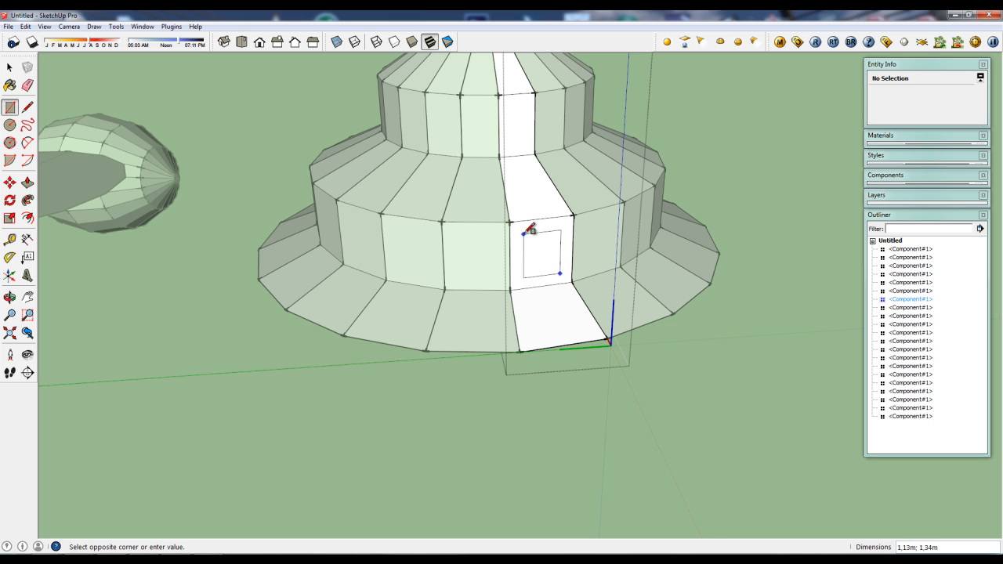
{"action": "left_click", "coordinate": [521, 229]}
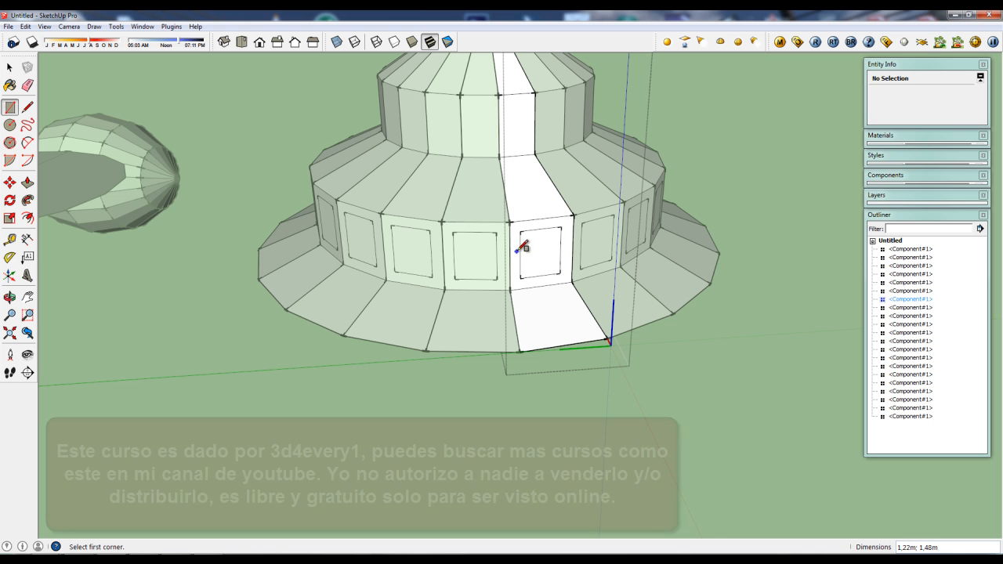
Step: Push/Pull the rectangle outward into a block on the strip and leave component editing
{"action": "key", "text": "p"}
{"action": "left_click", "coordinate": [552, 292]}
{"action": "scroll", "coordinate": [518, 262], "scroll_direction": "down", "scroll_amount": 2}
{"action": "key", "text": "space"}
{"action": "scroll", "coordinate": [590, 356], "scroll_direction": "down", "scroll_amount": 4}
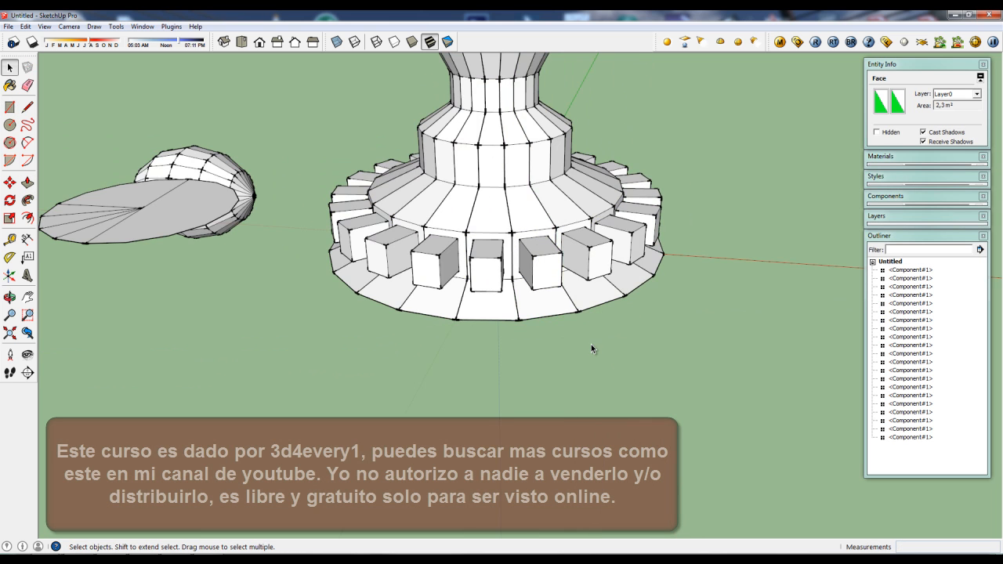
Step: Examine the ring of blocks around the base and the whole revolved body from several angles
{"action": "middle_click_drag", "start_coordinate": [592, 350], "coordinate": [587, 433]}
{"action": "scroll", "coordinate": [610, 405], "scroll_direction": "up", "scroll_amount": 5}
{"action": "scroll", "coordinate": [632, 398], "scroll_direction": "down", "scroll_amount": 3}
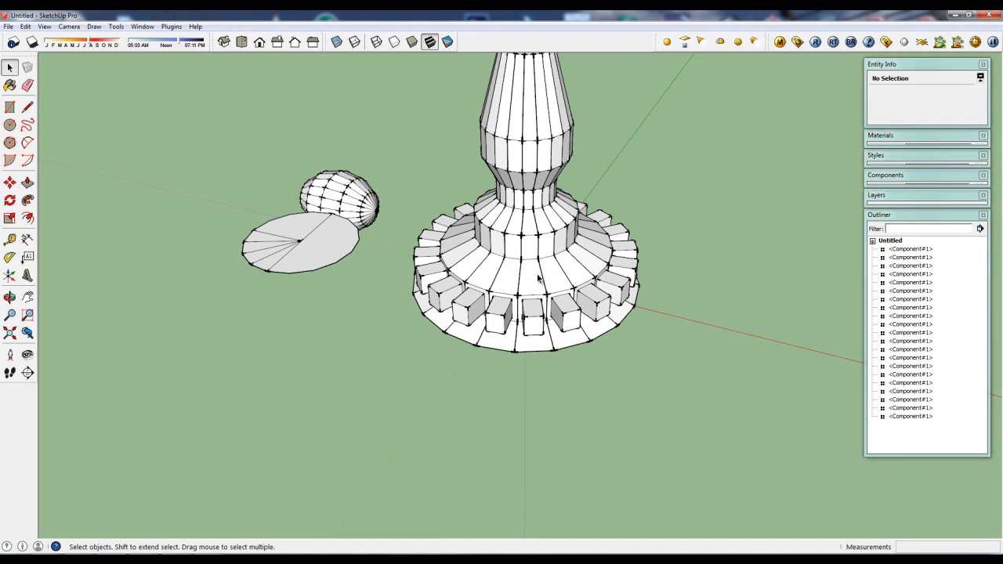
{"action": "middle_click_drag", "start_coordinate": [543, 284], "coordinate": [577, 197]}
{"action": "scroll", "coordinate": [544, 308], "scroll_direction": "down", "scroll_amount": 3}
{"action": "scroll", "coordinate": [564, 283], "scroll_direction": "up", "scroll_amount": 3}
{"action": "scroll", "coordinate": [560, 290], "scroll_direction": "down", "scroll_amount": 4}
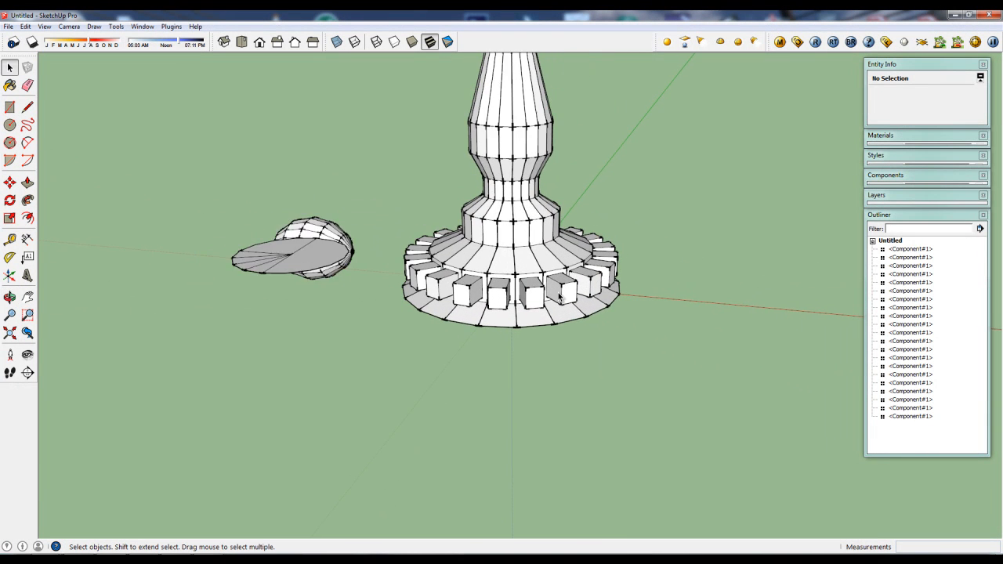
{"action": "middle_click_drag", "start_coordinate": [538, 268], "coordinate": [513, 333]}
{"action": "scroll", "coordinate": [513, 331], "scroll_direction": "up", "scroll_amount": 2}
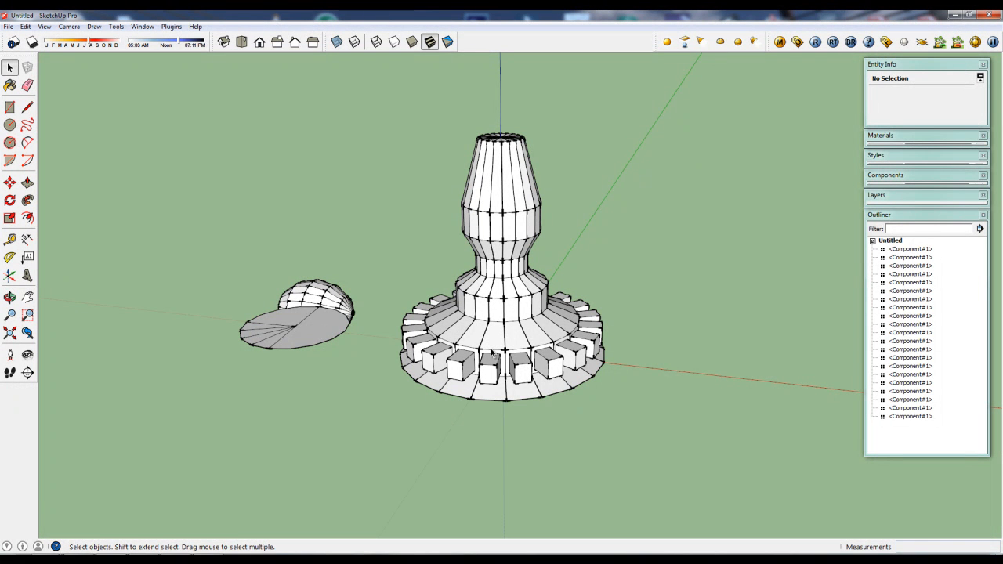
{"action": "middle_click_drag", "start_coordinate": [492, 354], "coordinate": [506, 350]}
{"action": "scroll", "coordinate": [513, 351], "scroll_direction": "up", "scroll_amount": 1}
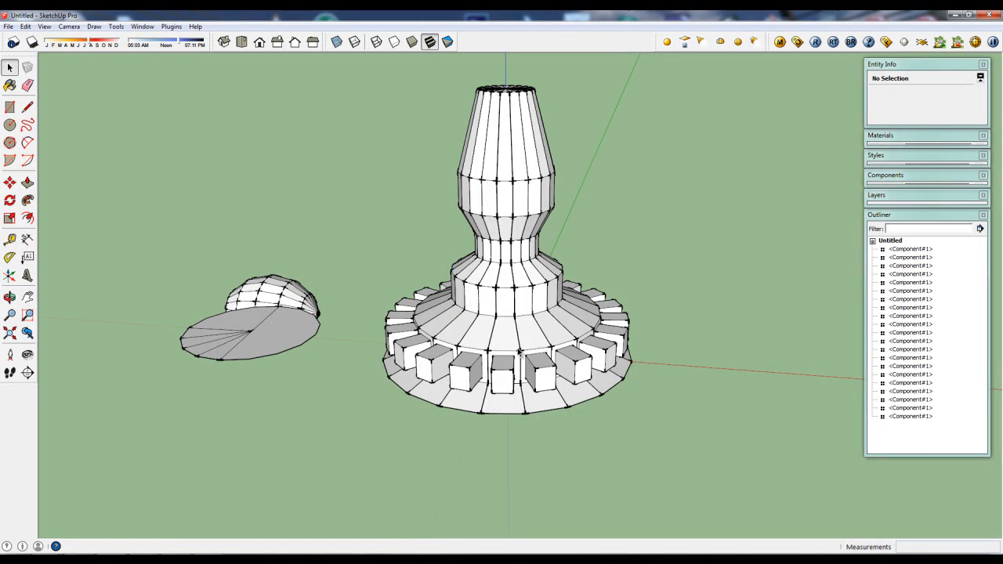
Step: Delete the faceted dome and its flat disc standing beside the revolved body
{"action": "scroll", "coordinate": [518, 350], "scroll_direction": "down", "scroll_amount": 1}
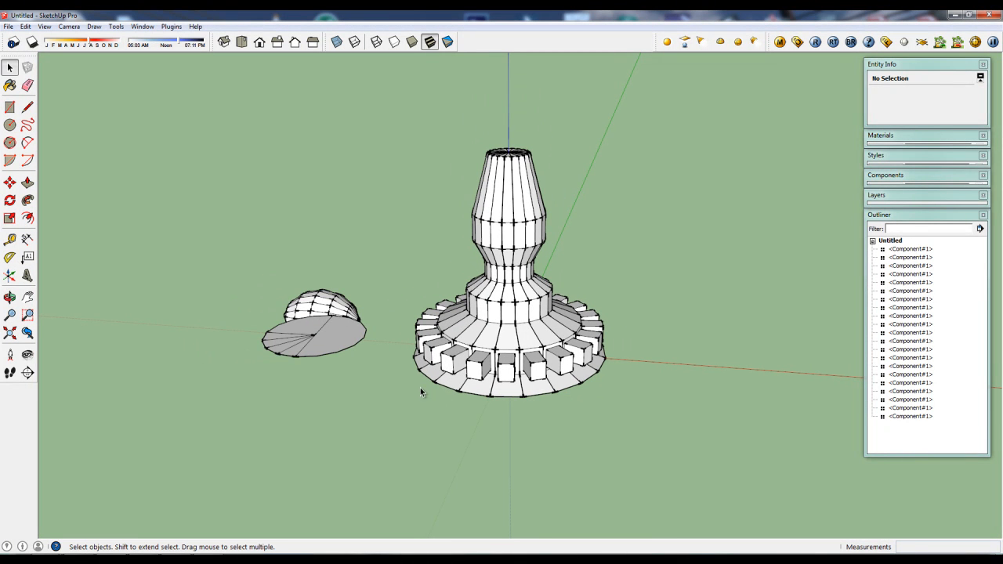
{"action": "left_click_drag", "start_coordinate": [261, 271], "coordinate": [394, 410]}
{"action": "key", "text": "Delete"}
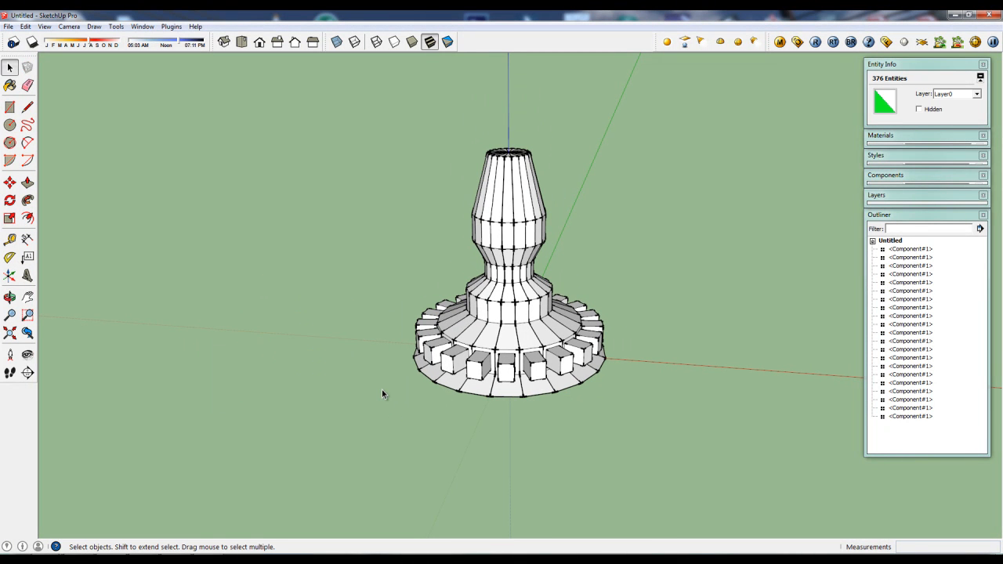
Step: Select one front strip component and examine it within the revolved body from several angles
{"action": "scroll", "coordinate": [491, 406], "scroll_direction": "down", "scroll_amount": 1}
{"action": "mouse_move", "coordinate": [544, 387]}
{"action": "middle_mouse_down"}
{"action": "mouse_move", "coordinate": [467, 422]}
{"action": "mouse_move", "coordinate": [508, 441]}
{"action": "mouse_move", "coordinate": [493, 432]}
{"action": "middle_mouse_up"}
{"action": "scroll", "coordinate": [488, 417], "scroll_direction": "up", "scroll_amount": 3}
{"action": "left_click", "coordinate": [510, 313]}
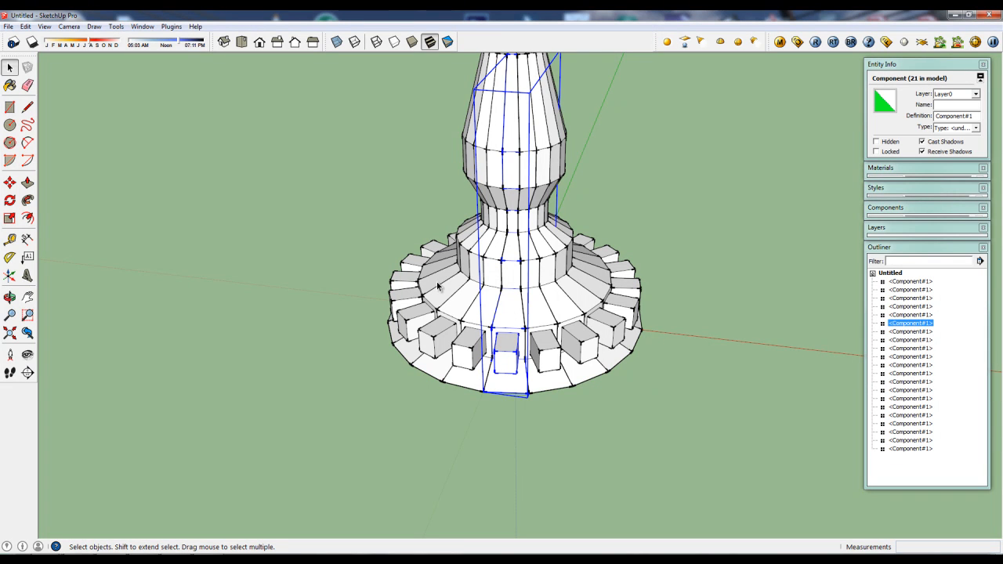
{"action": "scroll", "coordinate": [473, 306], "scroll_direction": "down", "scroll_amount": 4}
{"action": "middle_click_drag", "start_coordinate": [510, 399], "coordinate": [553, 437]}
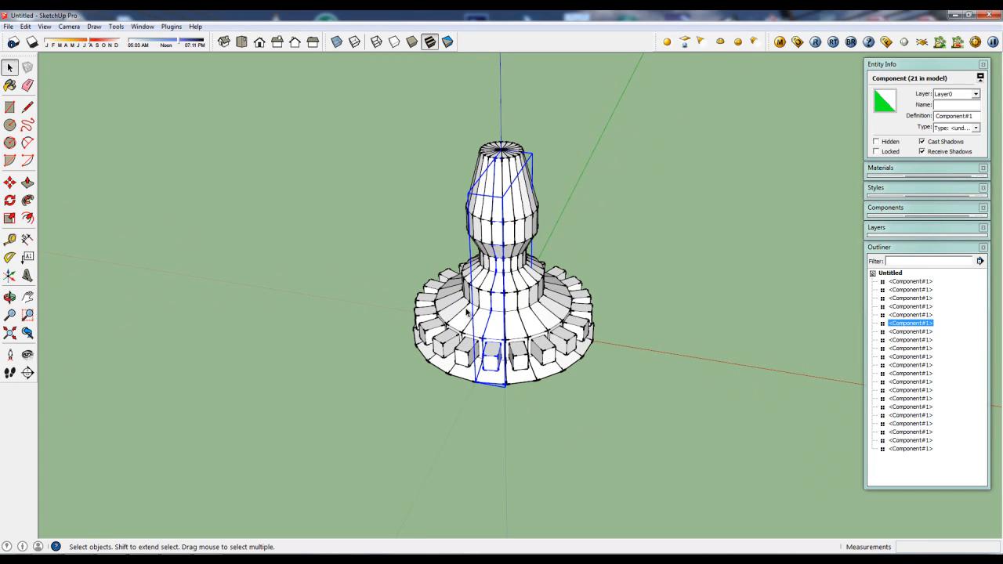
{"action": "middle_click_drag", "start_coordinate": [538, 339], "coordinate": [478, 337]}
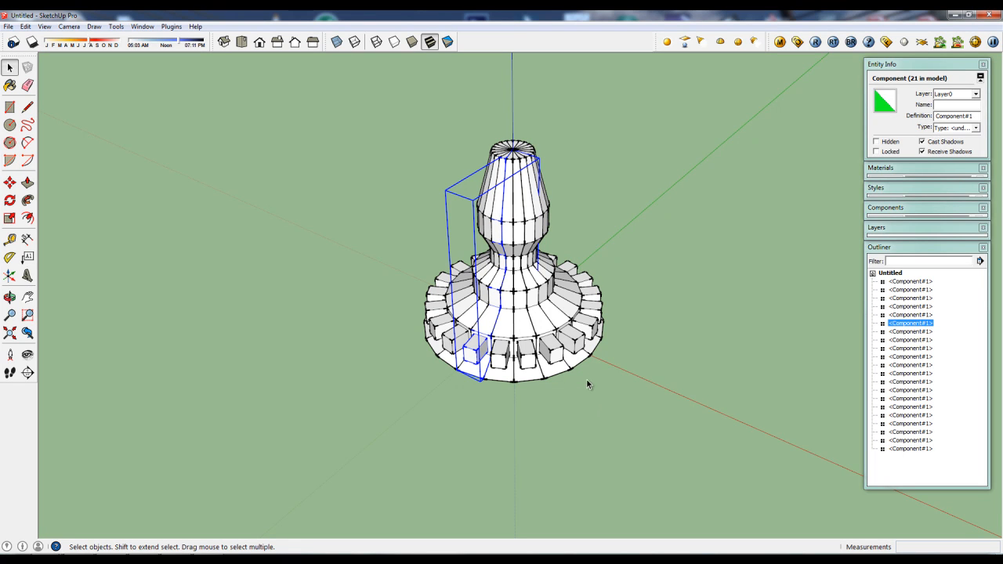
{"action": "middle_click_drag", "start_coordinate": [535, 345], "coordinate": [597, 356]}
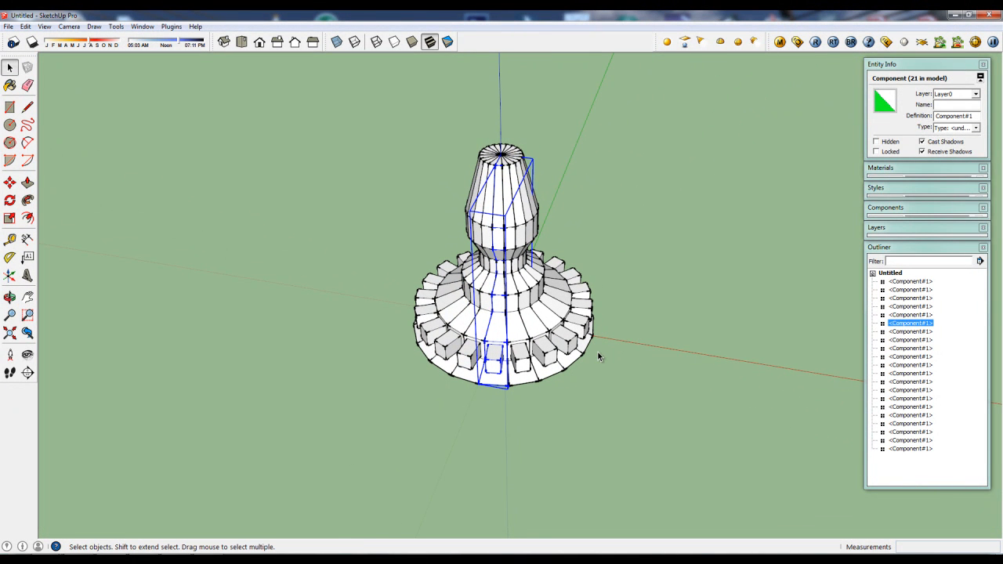
Step: Open the model information and read through the statistics for the entire model, including component instances and definitions
{"action": "left_click", "coordinate": [152, 28]}
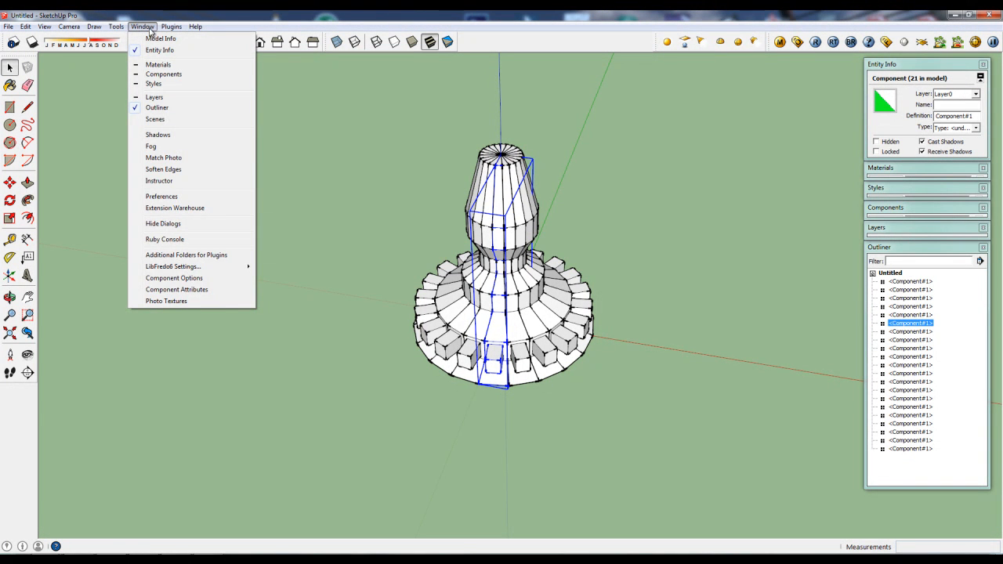
{"action": "left_click", "coordinate": [160, 38]}
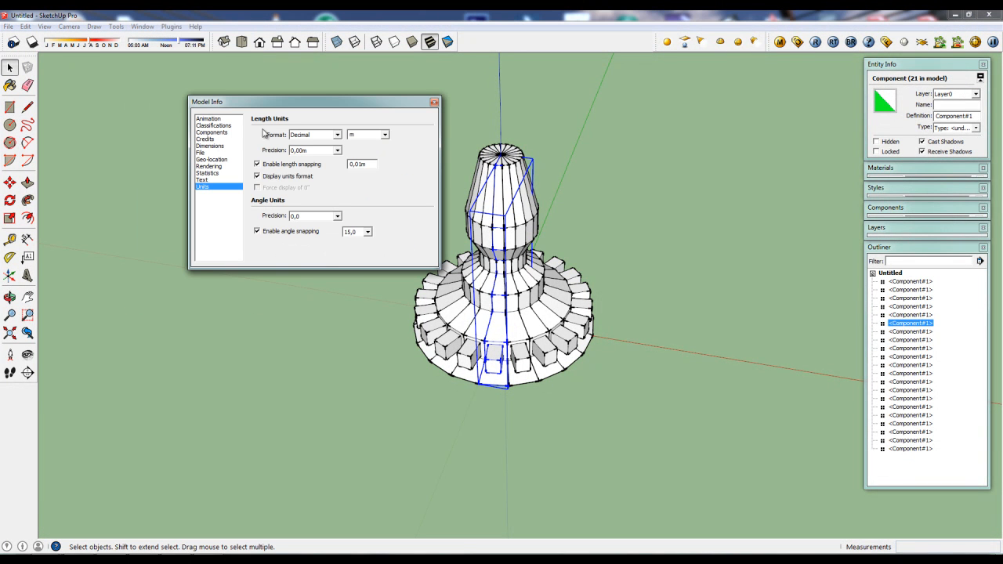
{"action": "left_click", "coordinate": [221, 173]}
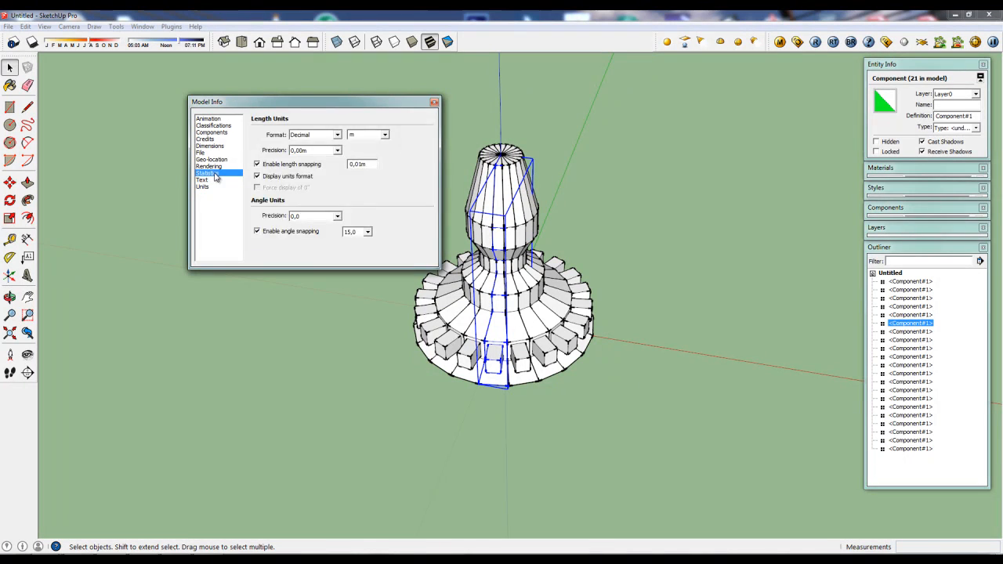
{"action": "left_click_drag", "start_coordinate": [337, 102], "coordinate": [253, 81]}
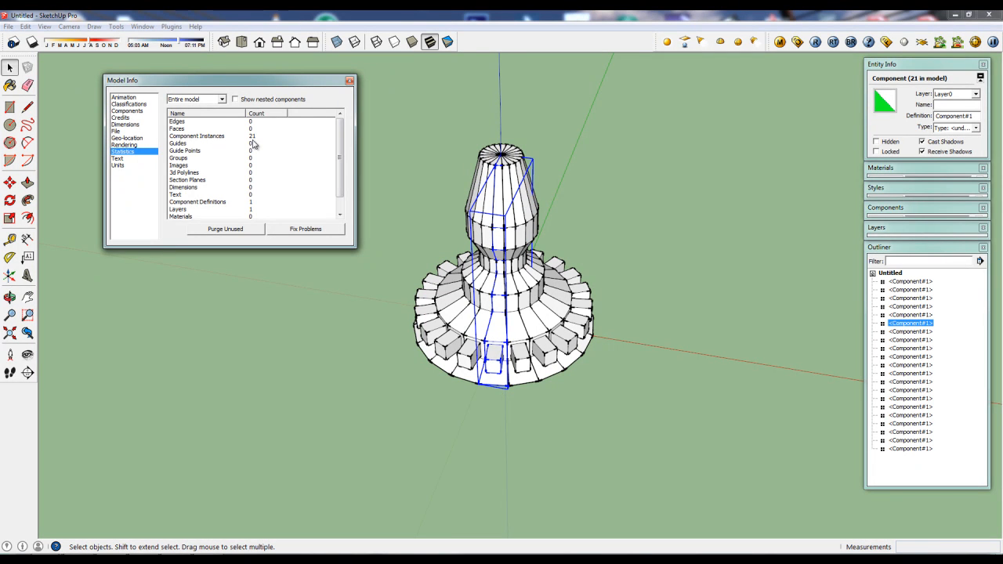
{"action": "left_click_drag", "start_coordinate": [343, 152], "coordinate": [340, 169]}
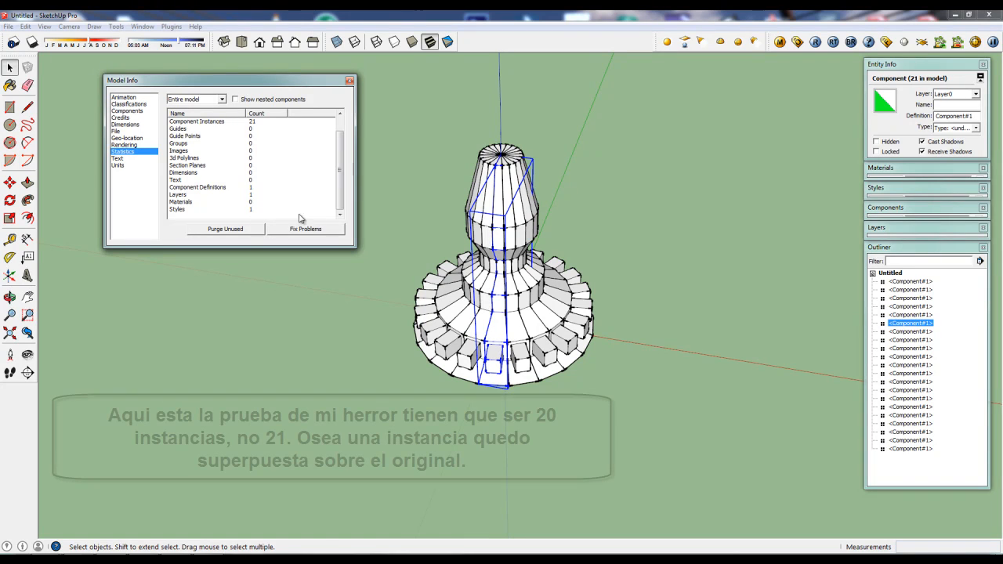
{"action": "left_click_drag", "start_coordinate": [340, 182], "coordinate": [339, 166]}
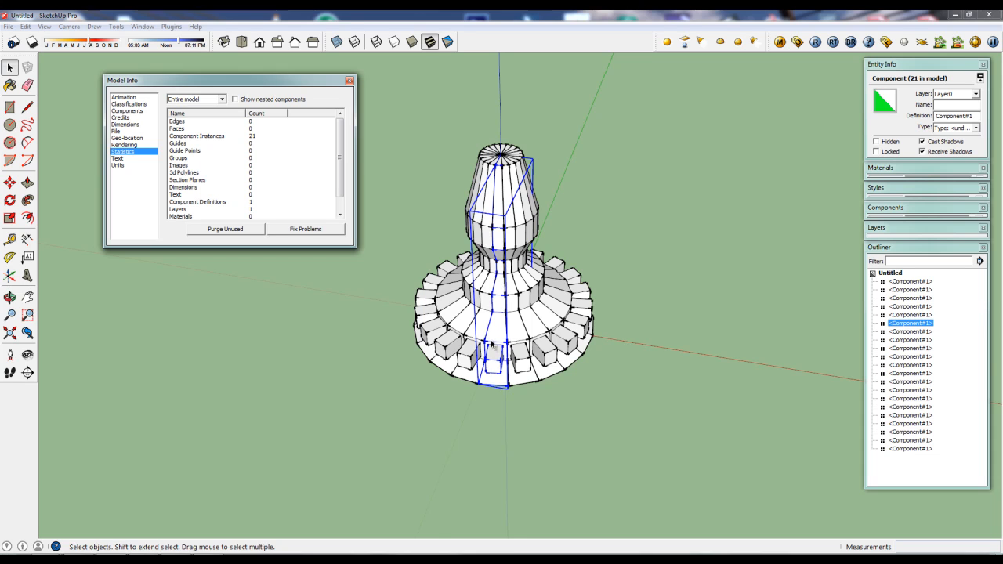
Step: Explode the selected front strip component into loose geometry, keeping the model statistics window clear of the body
{"action": "scroll", "coordinate": [492, 345], "scroll_direction": "up", "scroll_amount": 3}
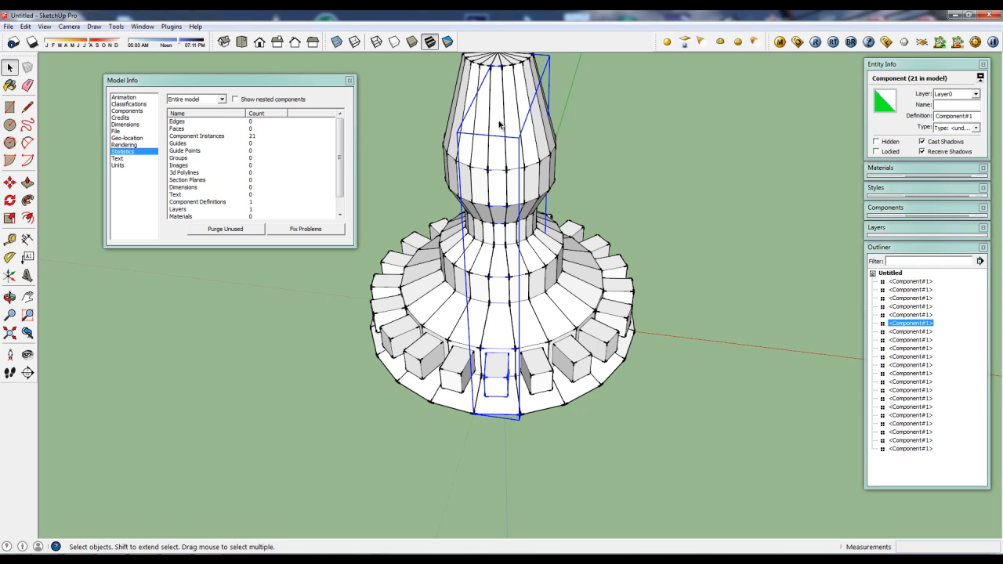
{"action": "scroll", "coordinate": [502, 125], "scroll_direction": "down", "scroll_amount": 3}
{"action": "middle_click_drag", "start_coordinate": [506, 197], "coordinate": [501, 205]}
{"action": "scroll", "coordinate": [501, 205], "scroll_direction": "up", "scroll_amount": 2}
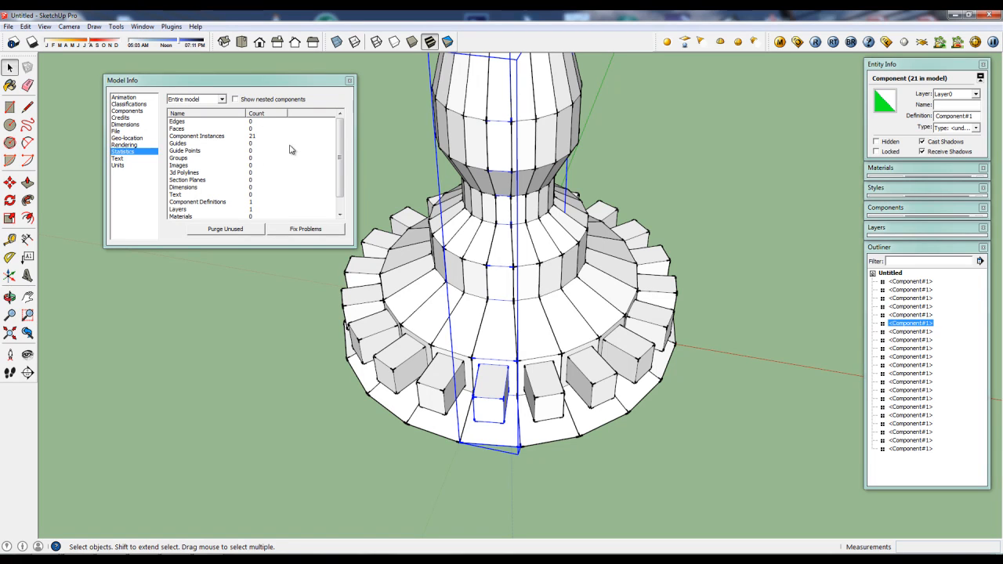
{"action": "scroll", "coordinate": [373, 167], "scroll_direction": "down", "scroll_amount": 4}
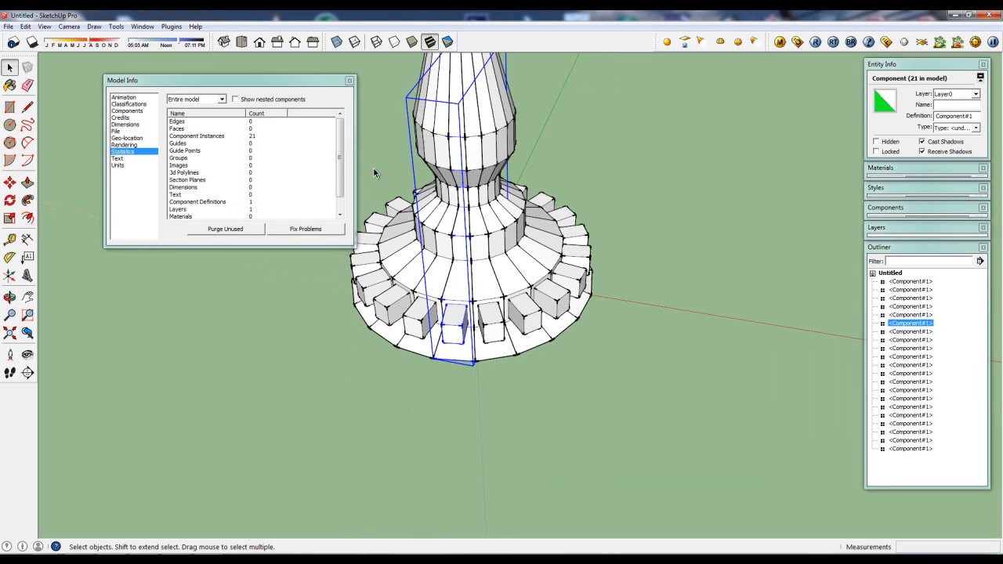
{"action": "left_click_drag", "start_coordinate": [303, 85], "coordinate": [269, 86]}
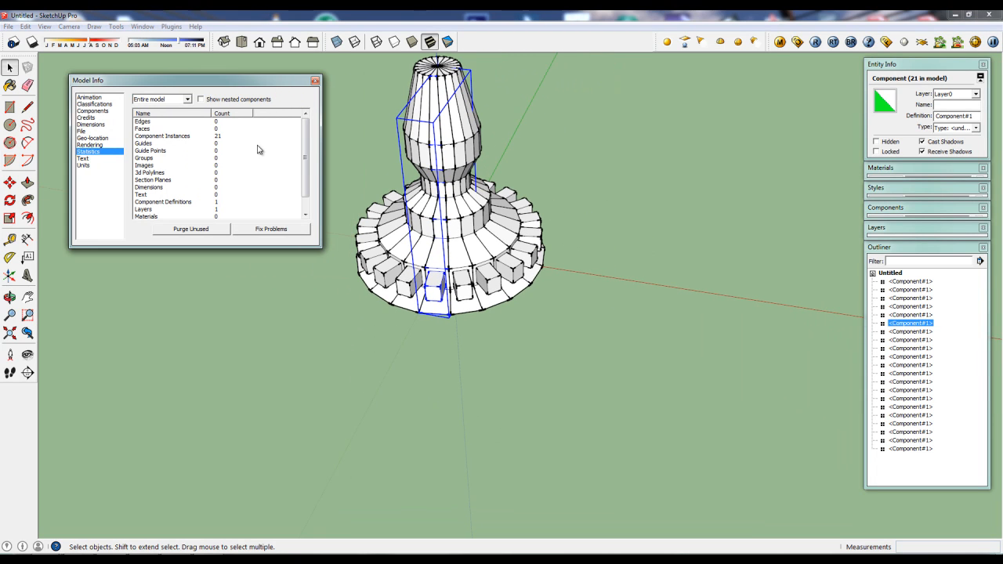
{"action": "right_click", "coordinate": [438, 262]}
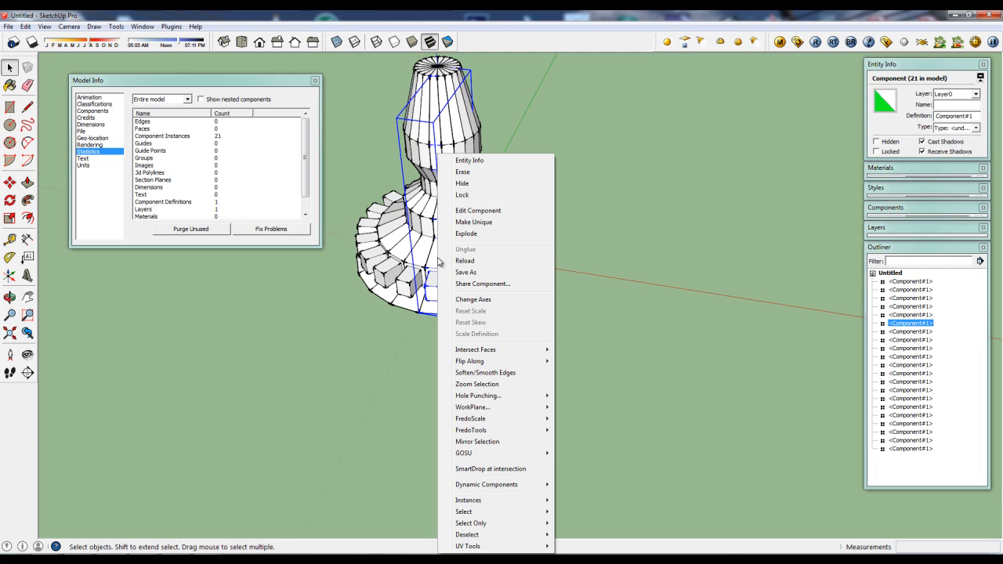
{"action": "left_click", "coordinate": [477, 235]}
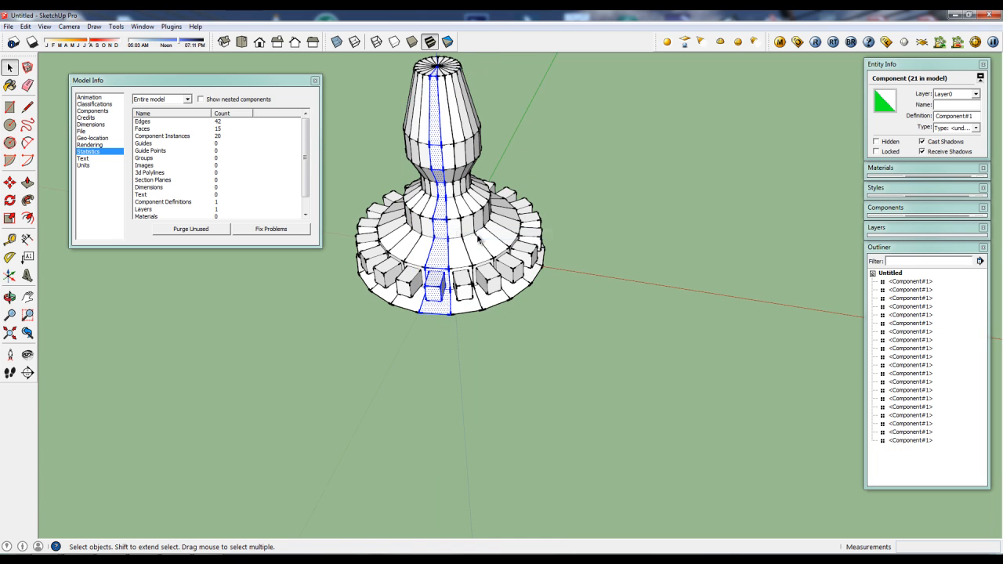
Step: Select the whole revolved body and explode all its remaining strip components into loose edges and faces
{"action": "scroll", "coordinate": [558, 319], "scroll_direction": "down", "scroll_amount": 2}
{"action": "left_click_drag", "start_coordinate": [402, 120], "coordinate": [627, 412]}
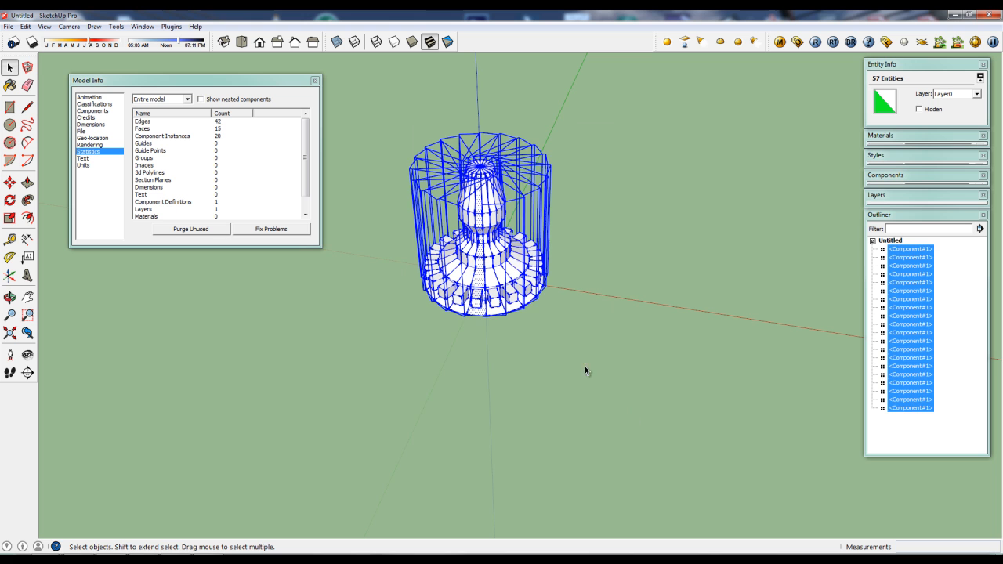
{"action": "right_click", "coordinate": [501, 275]}
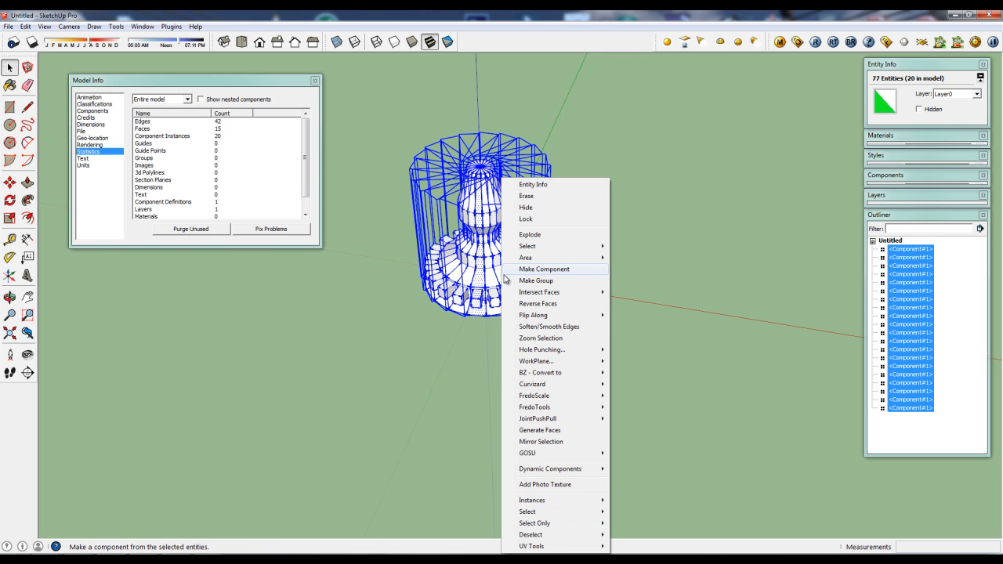
{"action": "left_click", "coordinate": [540, 237]}
{"action": "left_click", "coordinate": [524, 330]}
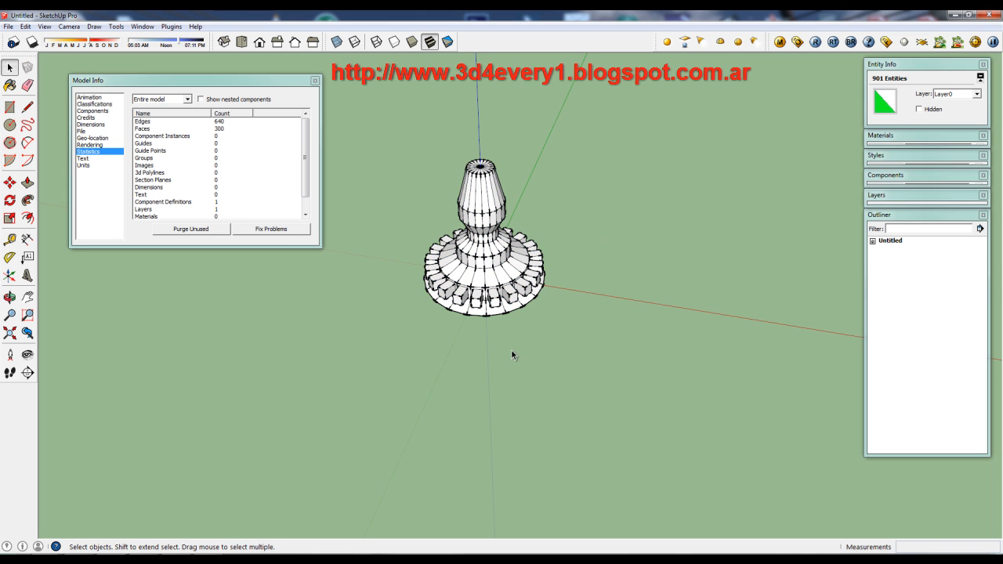
Step: Examine the exploded body's loose geometry and the blocks around its base, and close the model statistics window
{"action": "left_click_drag", "start_coordinate": [421, 135], "coordinate": [573, 362]}
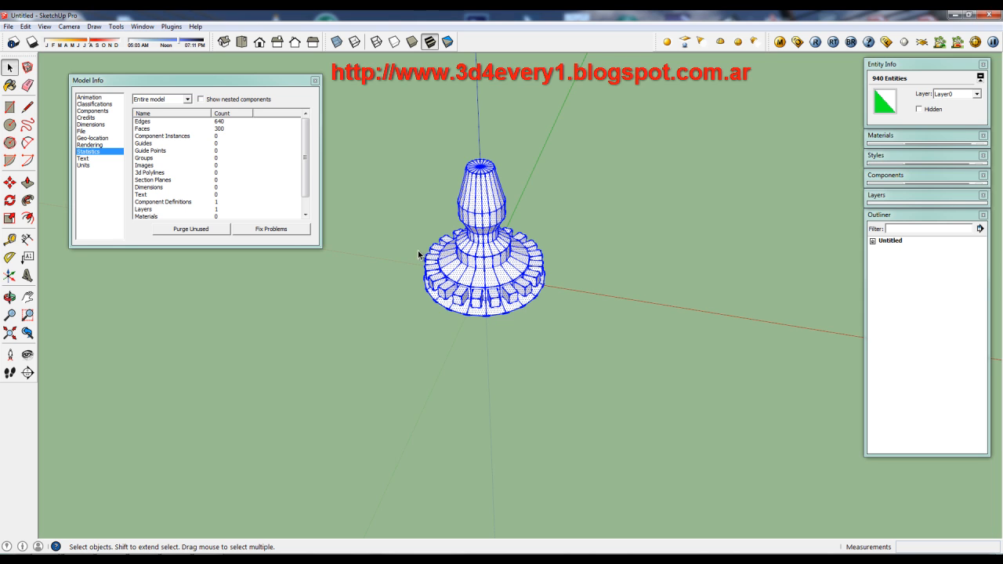
{"action": "left_click_drag", "start_coordinate": [403, 139], "coordinate": [588, 355]}
{"action": "left_click", "coordinate": [505, 333]}
{"action": "scroll", "coordinate": [491, 304], "scroll_direction": "up", "scroll_amount": 4}
{"action": "middle_click_drag", "start_coordinate": [507, 288], "coordinate": [471, 303]}
{"action": "scroll", "coordinate": [460, 271], "scroll_direction": "down", "scroll_amount": 3}
{"action": "scroll", "coordinate": [470, 310], "scroll_direction": "up", "scroll_amount": 2}
{"action": "scroll", "coordinate": [471, 304], "scroll_direction": "up", "scroll_amount": 3}
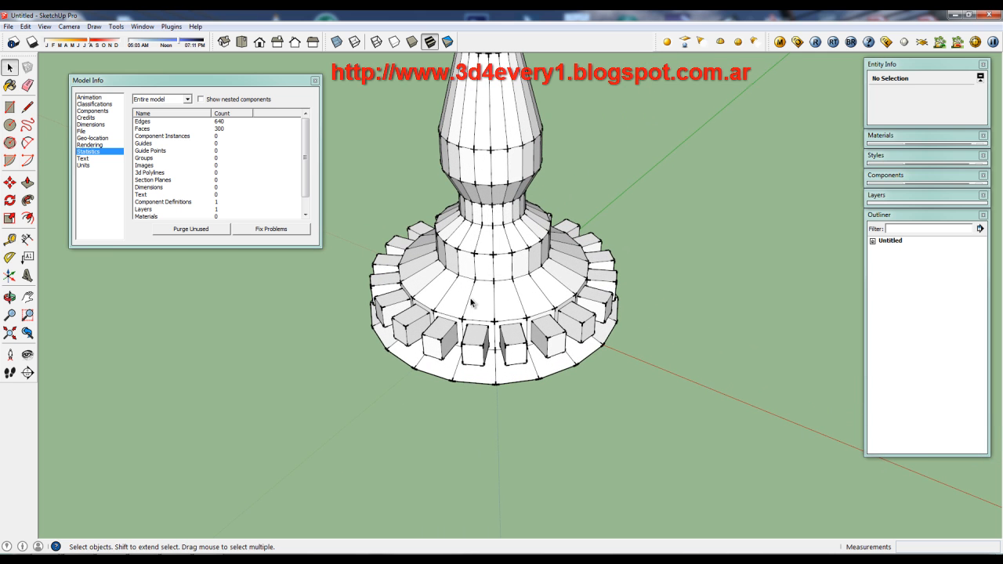
{"action": "scroll", "coordinate": [530, 231], "scroll_direction": "down", "scroll_amount": 2}
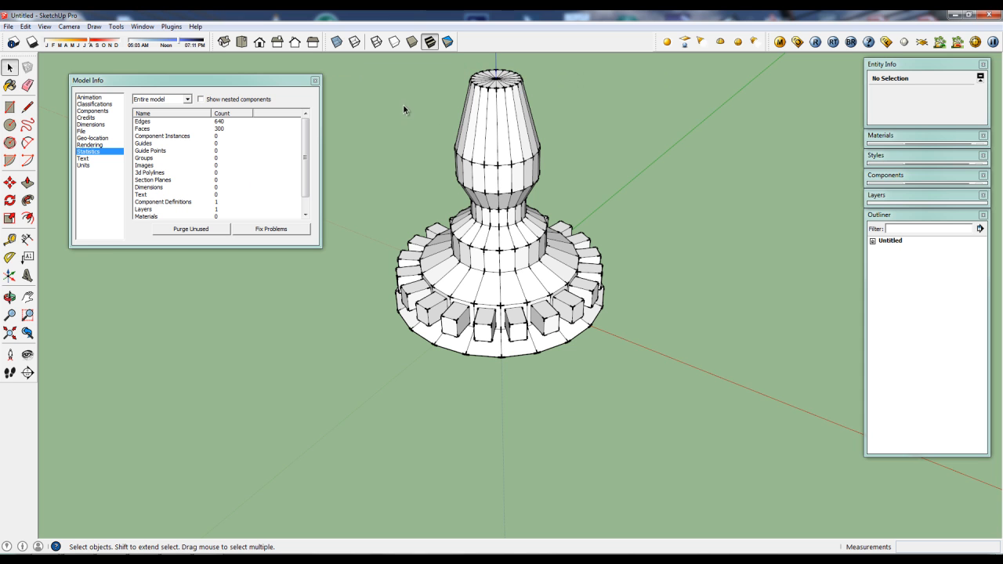
{"action": "left_click", "coordinate": [315, 81]}
{"action": "middle_click_drag", "start_coordinate": [475, 219], "coordinate": [445, 284]}
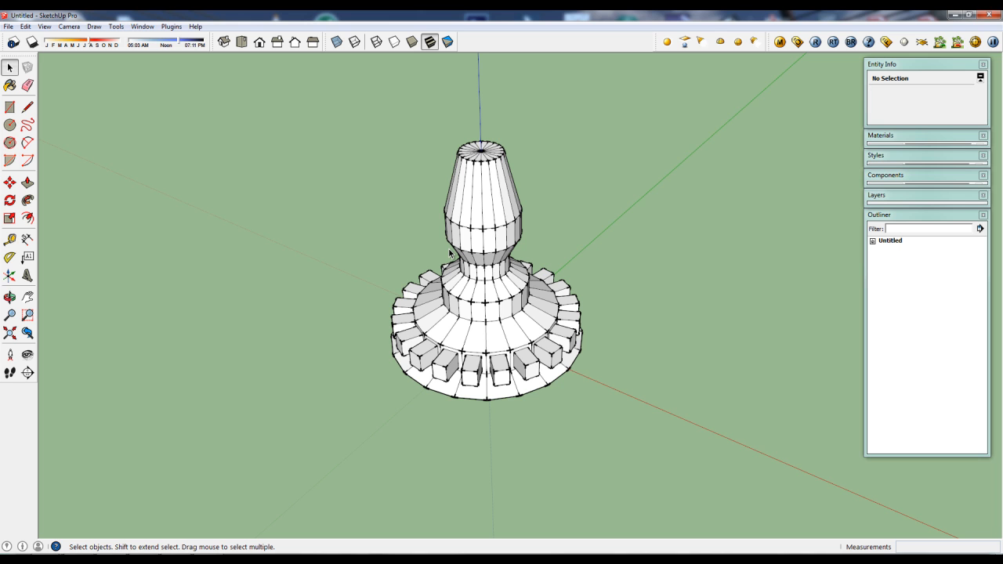
{"action": "left_click", "coordinate": [432, 561]}
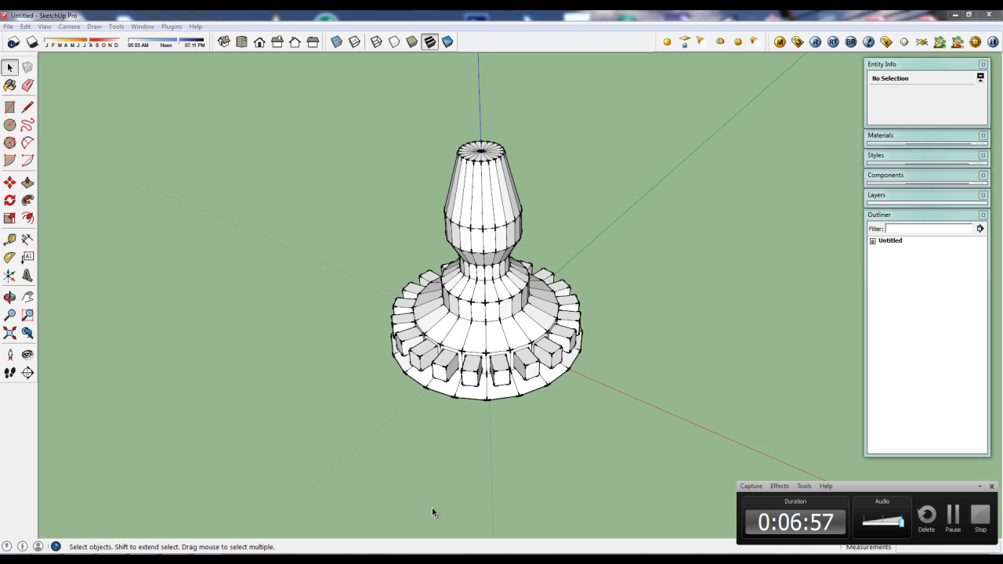